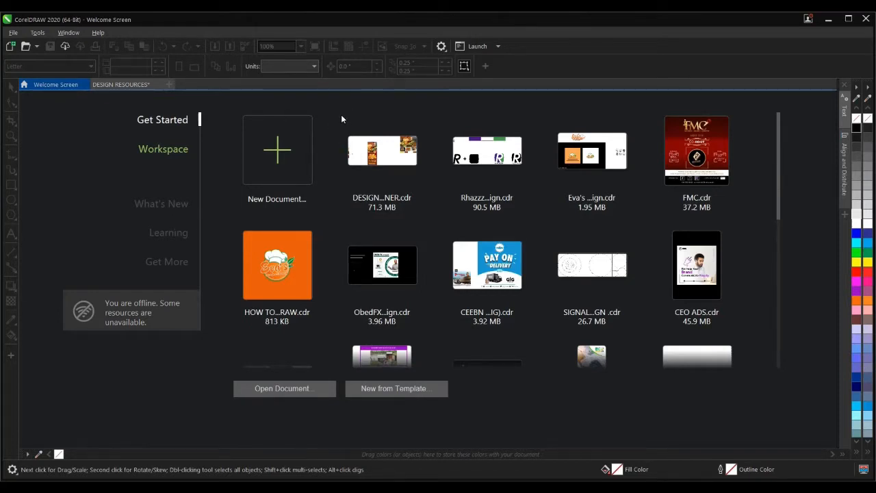
# - Create a new 18 x 10 inch document named 'ROLLUP BANNER DESIGN'
pyautogui.click(287, 153)
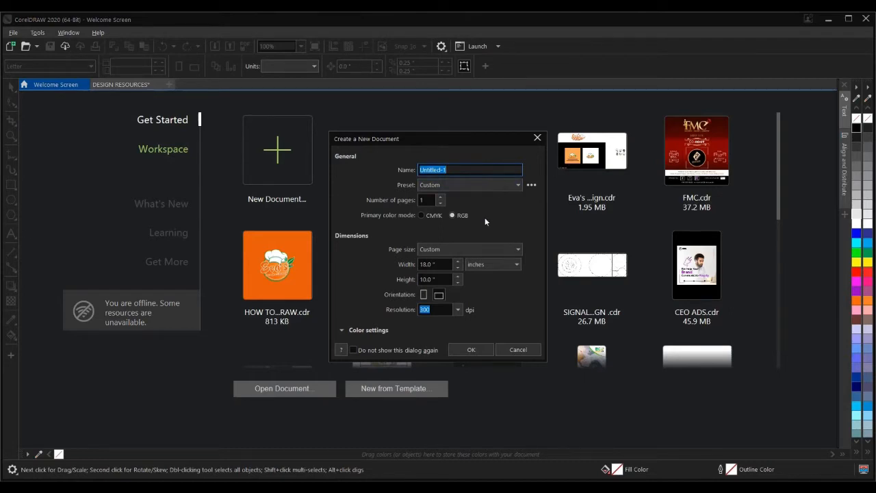
pyautogui.write('ROLLUP BANNER DESIGN')
pyautogui.click(480, 350)
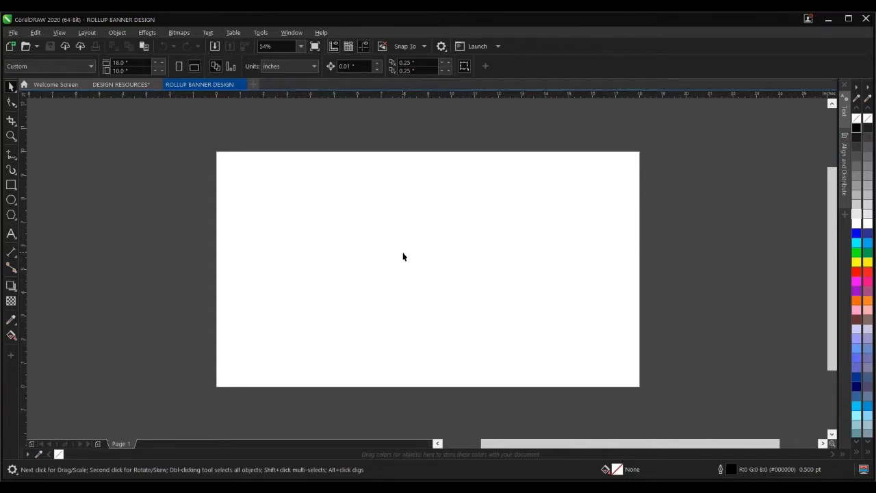
# - Copy the burger photos and colour swatches from DESIGN RESOURCES and paste them into ROLLUP BANNER DESIGN
pyautogui.click(121, 85)
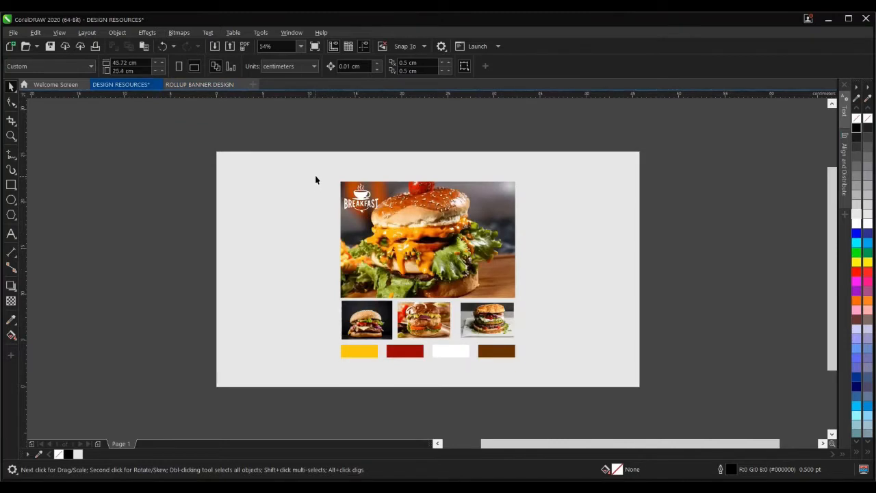
pyautogui.moveTo(316, 174); pyautogui.dragTo(564, 381)
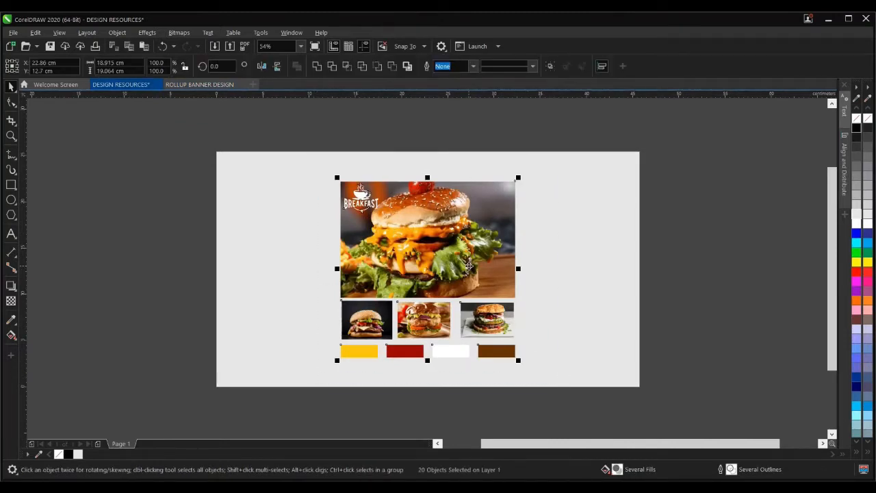
pyautogui.rightClick(466, 255)
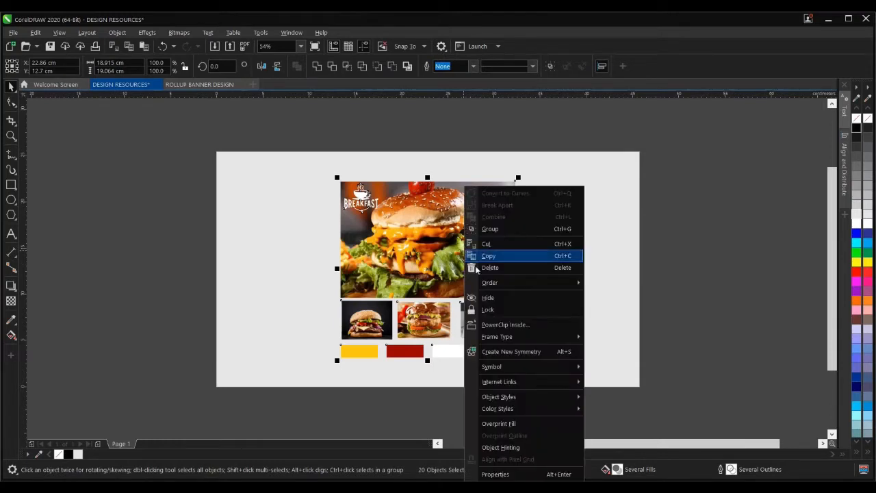
pyautogui.click(494, 255)
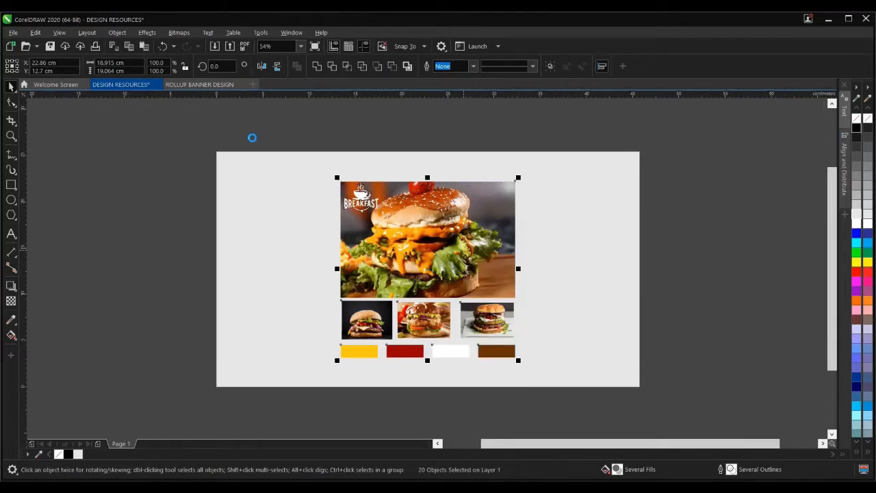
pyautogui.click(199, 84)
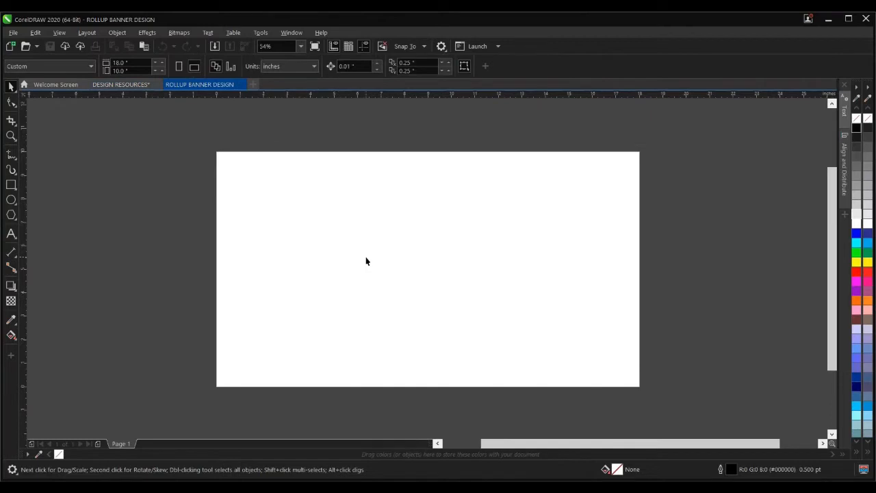
pyautogui.hotkey('ctrl', 'v')
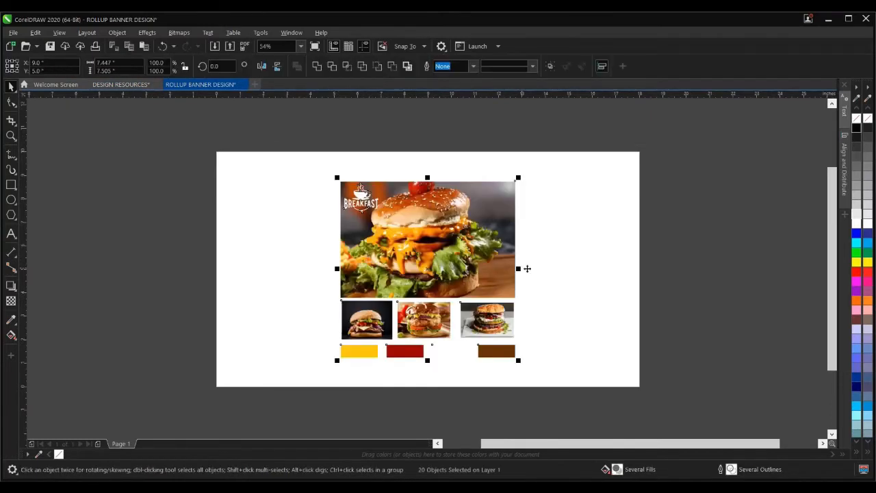
# - Check the pasted pieces: the BREAKFAST logo, the large burger photo and the swatch row
pyautogui.click(545, 273)
pyautogui.moveTo(299, 162); pyautogui.dragTo(406, 232)
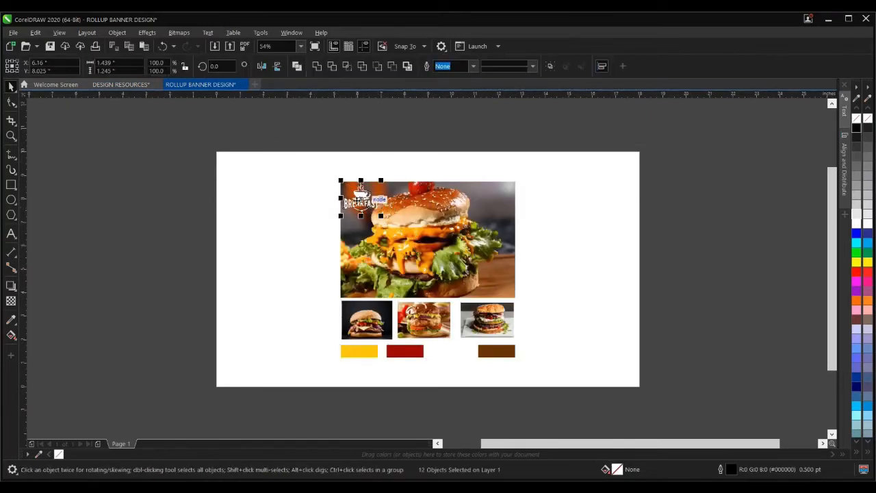
pyautogui.scroll(3, 357, 192)
pyautogui.scroll(-4, 357, 191)
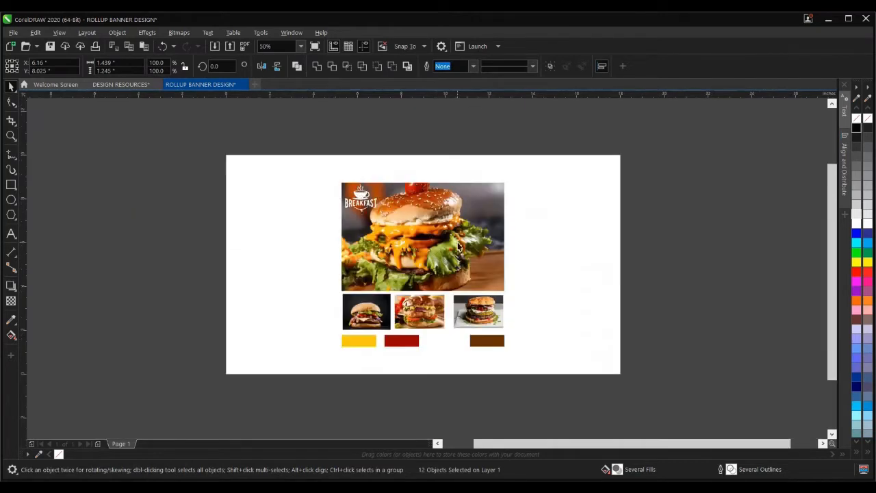
pyautogui.click(459, 244)
pyautogui.moveTo(317, 328); pyautogui.dragTo(556, 367)
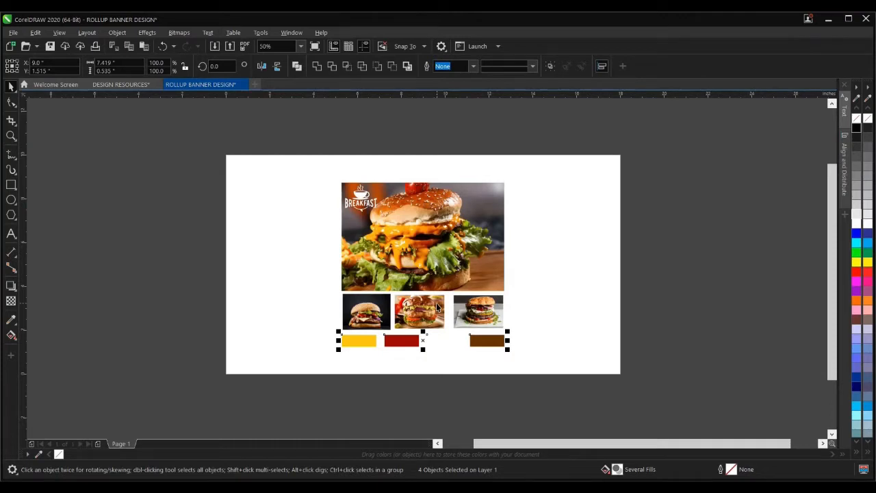
pyautogui.click(254, 273)
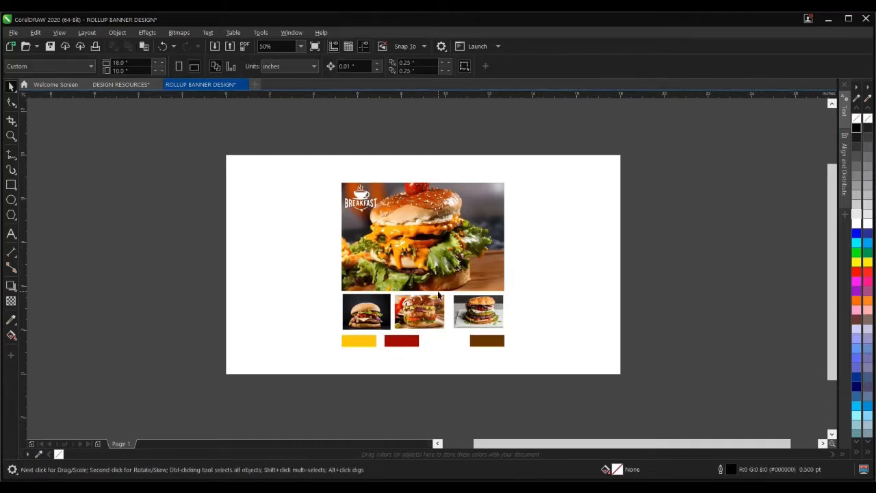
# - Draw a tall rectangle on the canvas to the left of the page
pyautogui.click(12, 184)
pyautogui.scroll(-2, 468, 293)
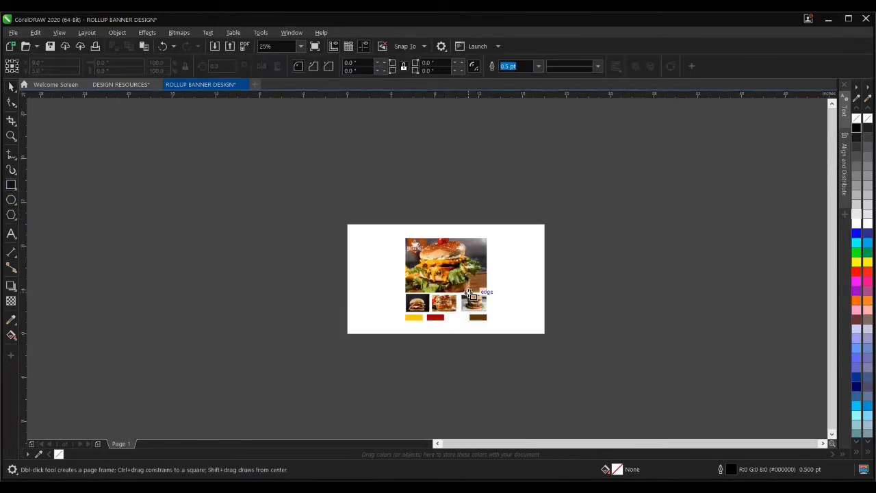
pyautogui.moveTo(287, 226); pyautogui.dragTo(331, 301)
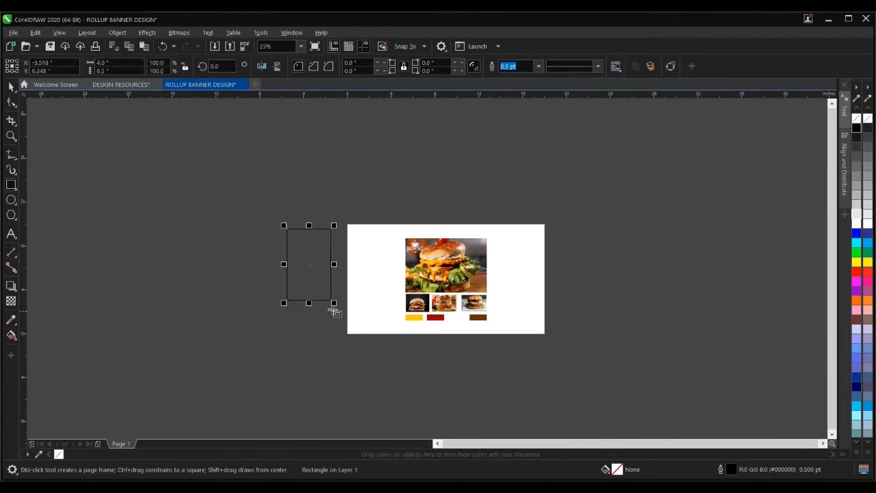
pyautogui.click(11, 87)
# - Select the new rectangle to check its 4 by 6.5 inch size
pyautogui.click(158, 222)
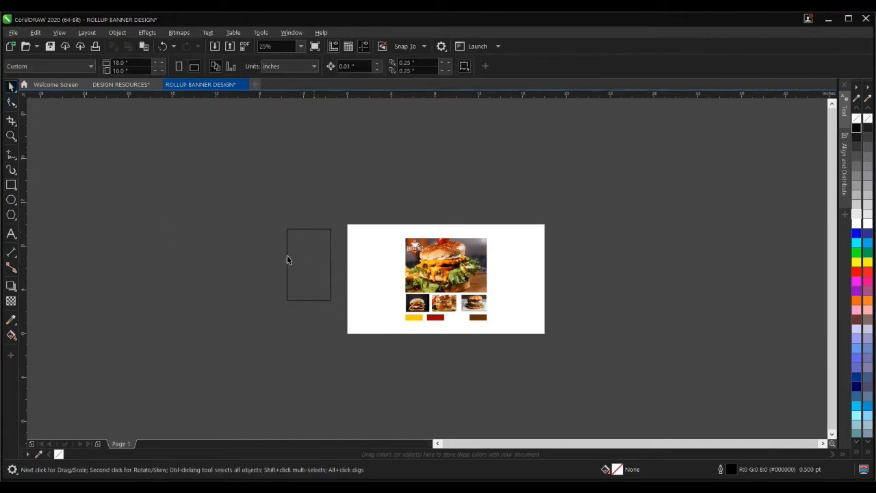
pyautogui.click(331, 268)
pyautogui.scroll(2, 299, 258)
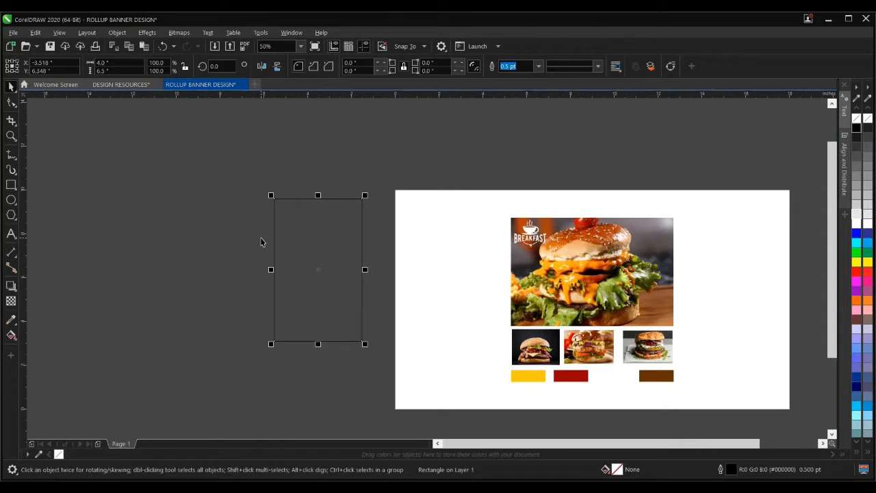
pyautogui.click(236, 214)
pyautogui.click(329, 234)
pyautogui.click(334, 205)
pyautogui.click(334, 205)
pyautogui.scroll(-1, 306, 223)
pyautogui.scroll(1, 315, 245)
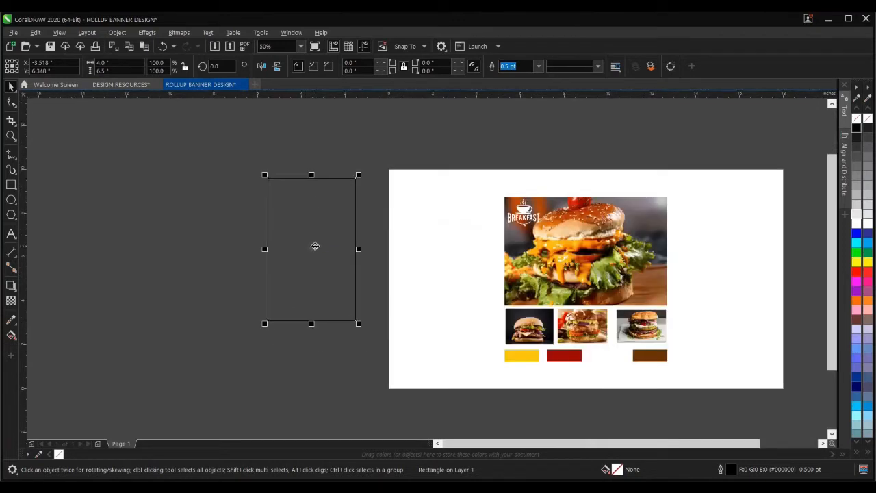
pyautogui.click(365, 164)
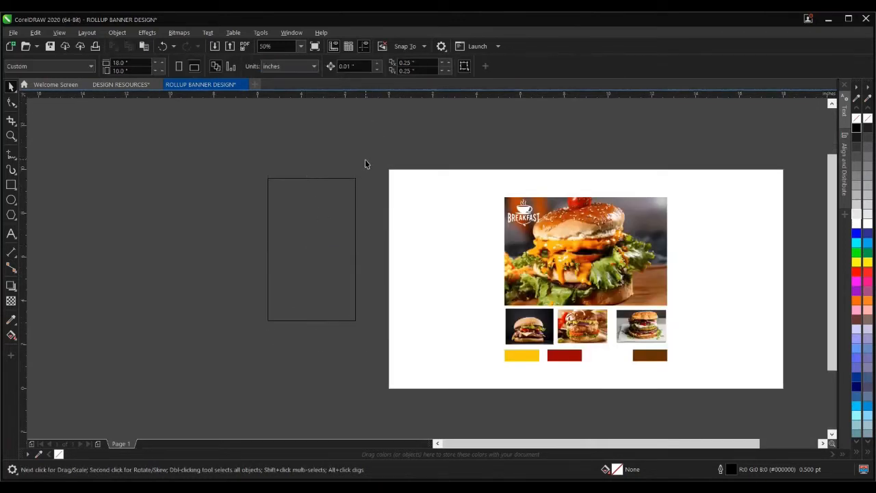
# - Switch the document units to centimetres and select the rectangle
pyautogui.click(296, 68)
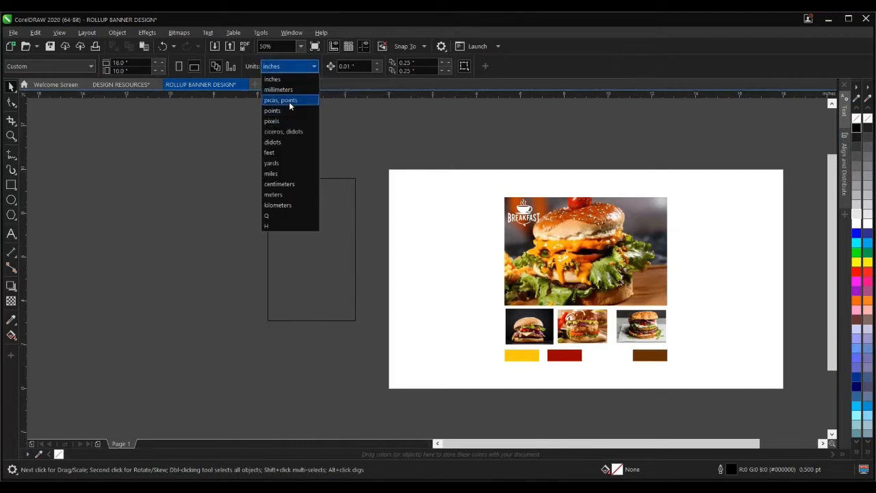
pyautogui.click(277, 184)
pyautogui.click(343, 226)
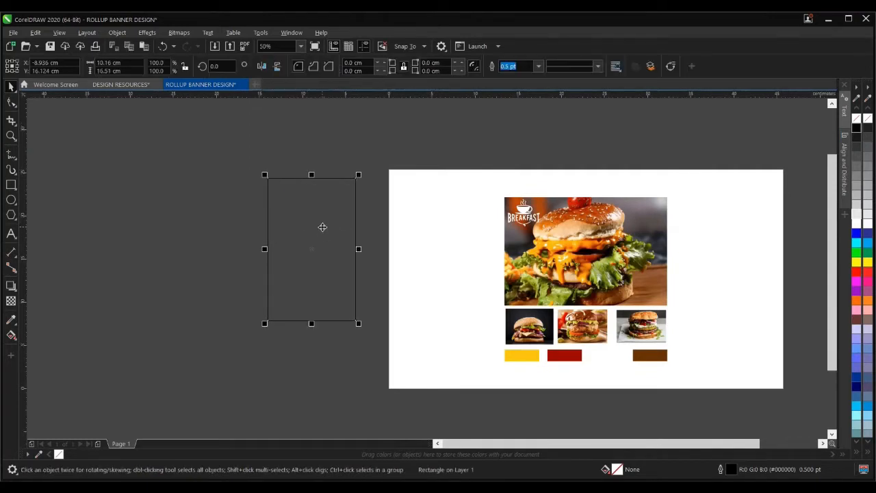
pyautogui.click(221, 187)
pyautogui.click(291, 217)
# - Set the rectangle's width to 85 cm and height to 200 cm
pyautogui.click(97, 62)
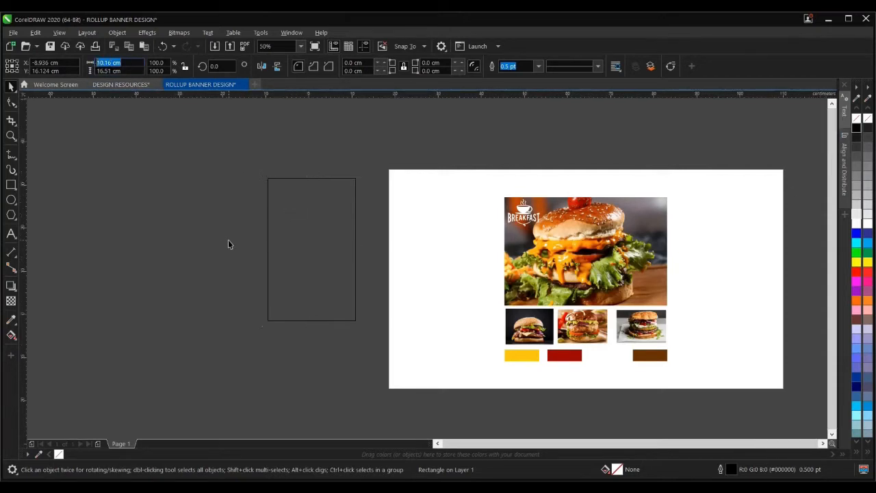
pyautogui.scroll(-2, 229, 240)
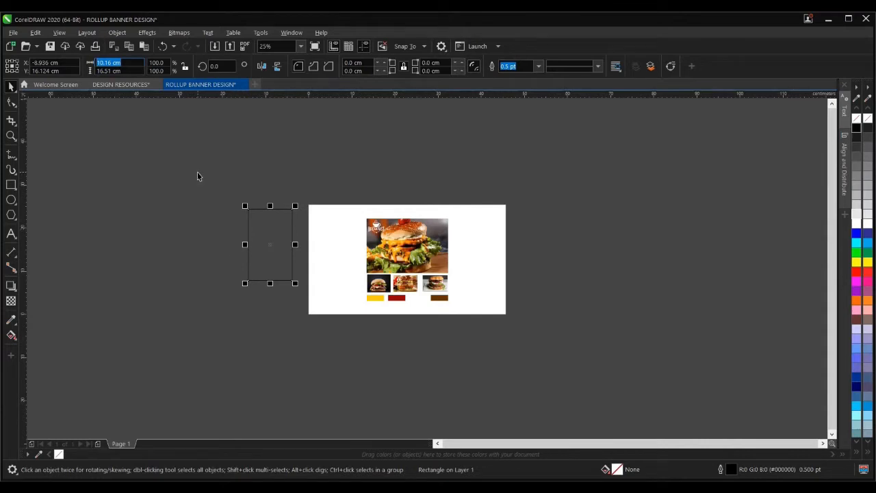
pyautogui.write('80')
pyautogui.press('Tab')
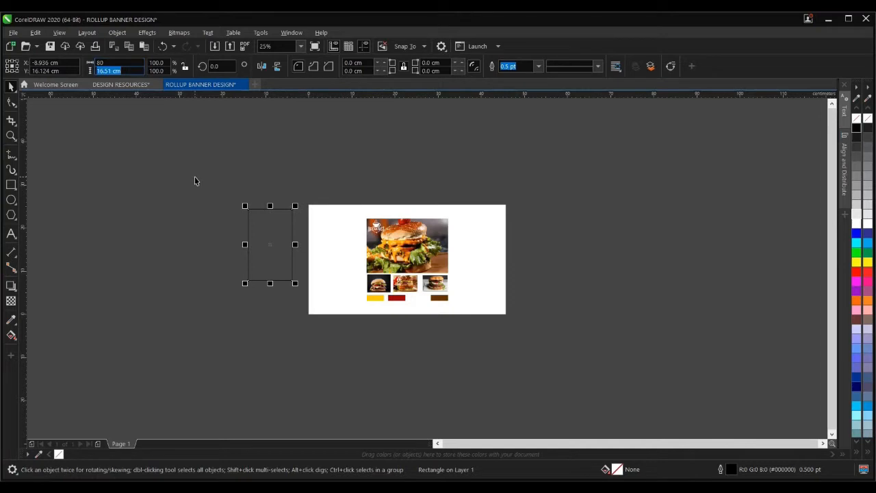
pyautogui.write('2')
pyautogui.click(96, 62)
pyautogui.write('83')
pyautogui.press('Tab')
pyautogui.write('200')
pyautogui.press('Return')
# - Centre the tall rectangle over the burger page with P
pyautogui.scroll(-2, 292, 255)
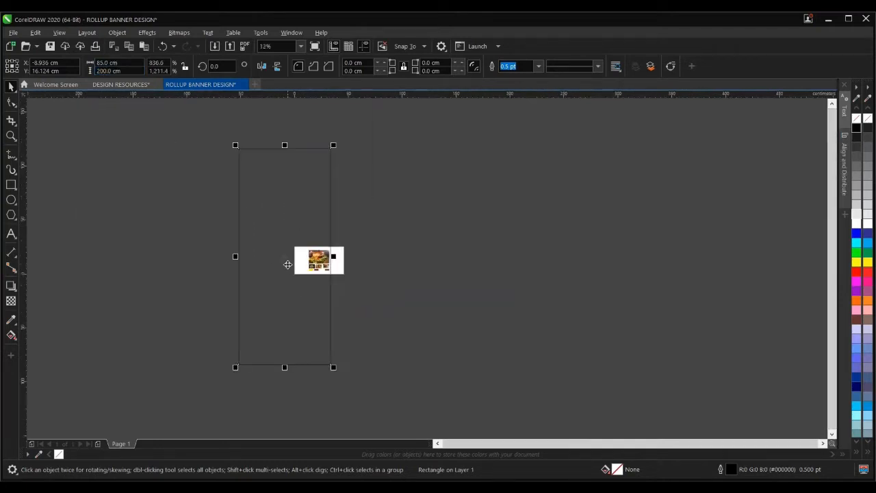
pyautogui.moveTo(280, 265); pyautogui.dragTo(434, 264)
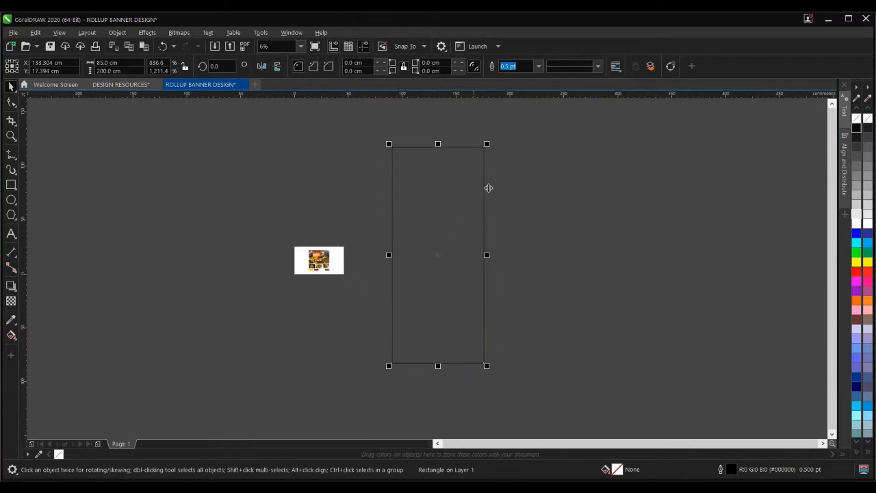
pyautogui.click(496, 184)
pyautogui.click(468, 169)
pyautogui.moveTo(448, 214); pyautogui.dragTo(442, 204)
pyautogui.press('p')
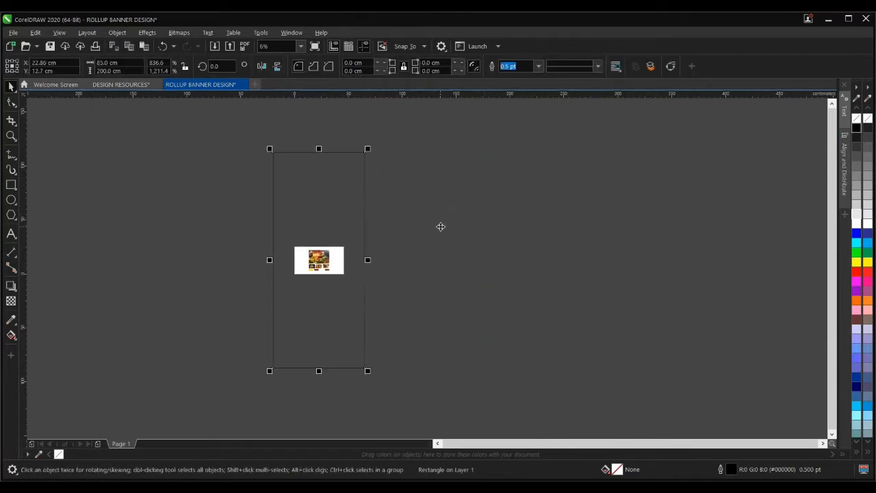
pyautogui.click(412, 237)
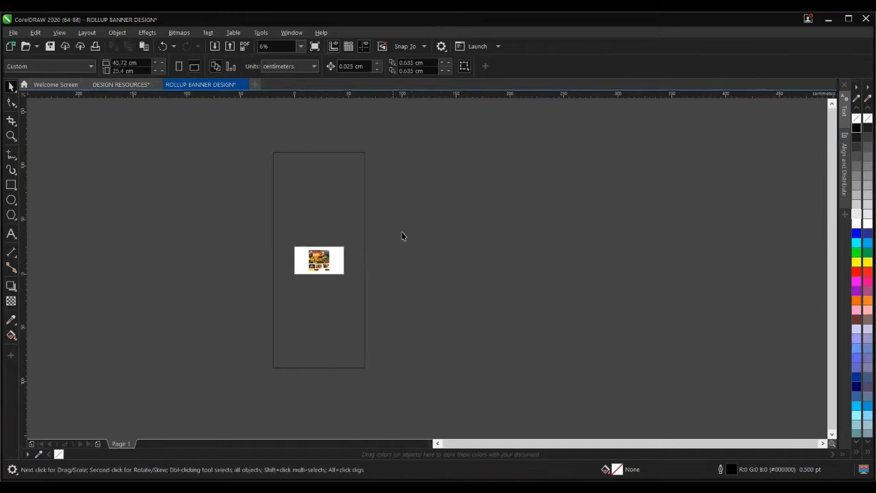
pyautogui.click(295, 210)
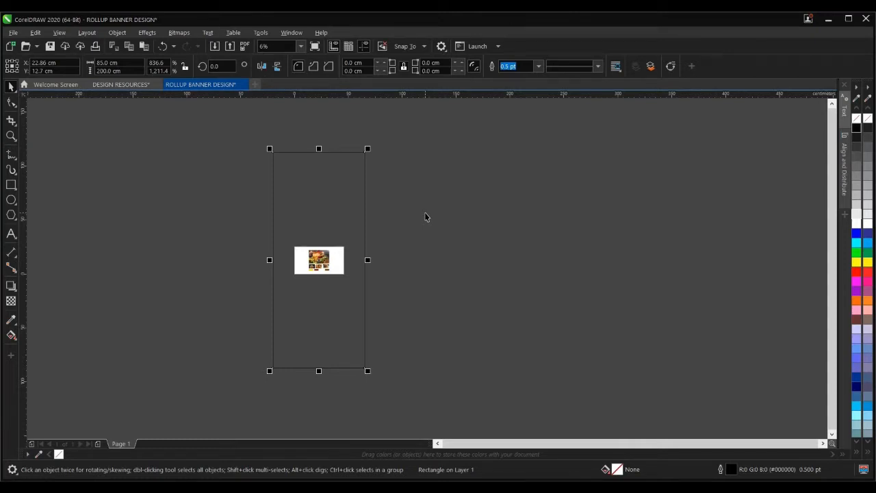
# - Undo an accidental narrowing so the rectangle is back at 85 × 200 cm
pyautogui.moveTo(367, 149); pyautogui.dragTo(324, 249)
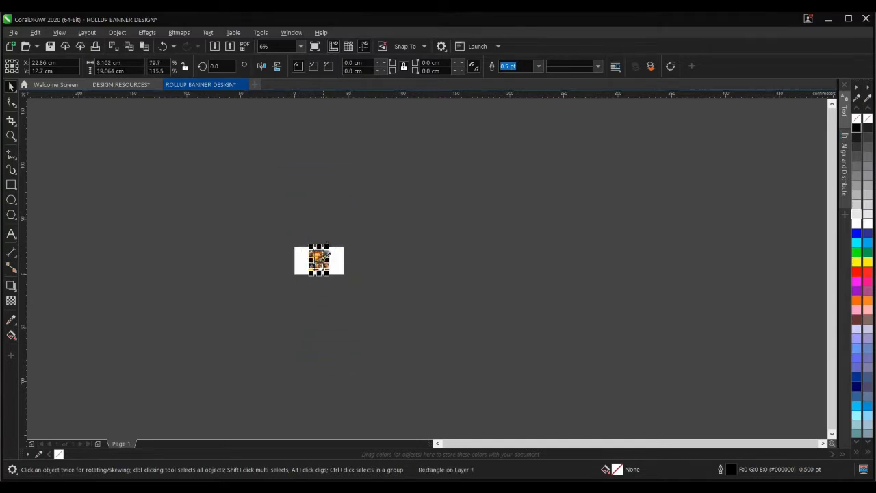
pyautogui.scroll(5, 317, 260)
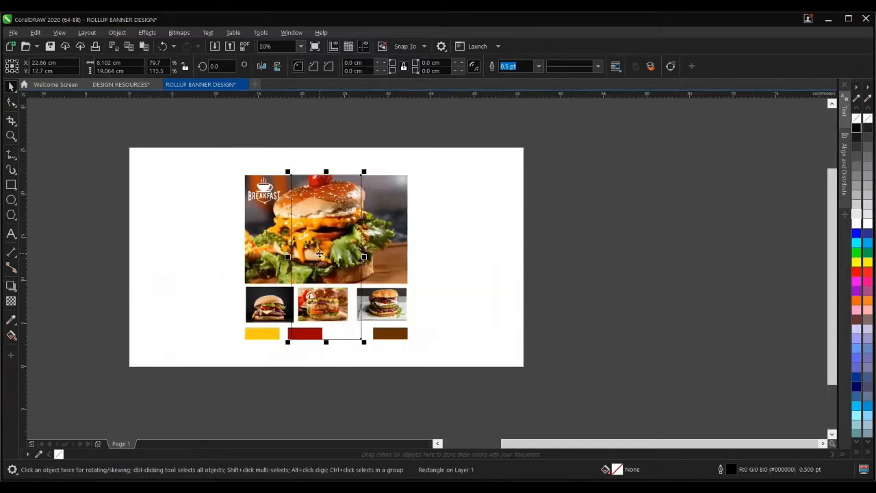
pyautogui.scroll(-1, 323, 234)
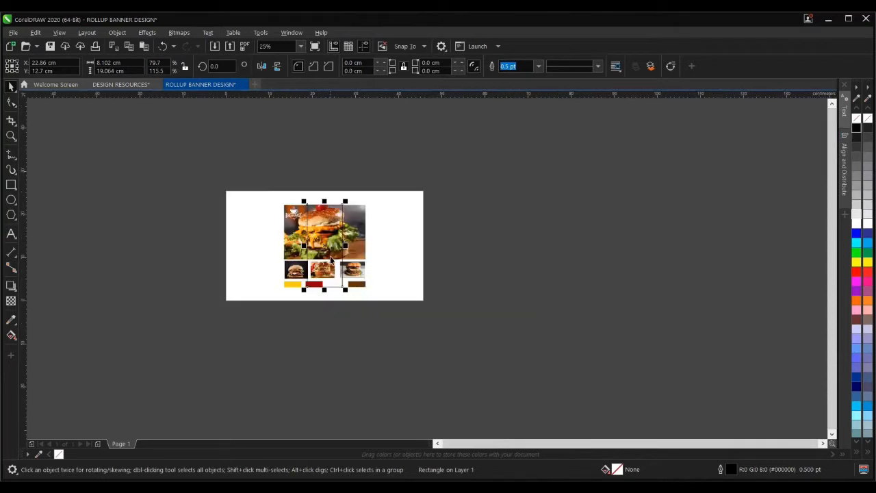
pyautogui.hotkey('ctrl', 'z')
pyautogui.scroll(-1, 353, 289)
pyautogui.click(448, 284)
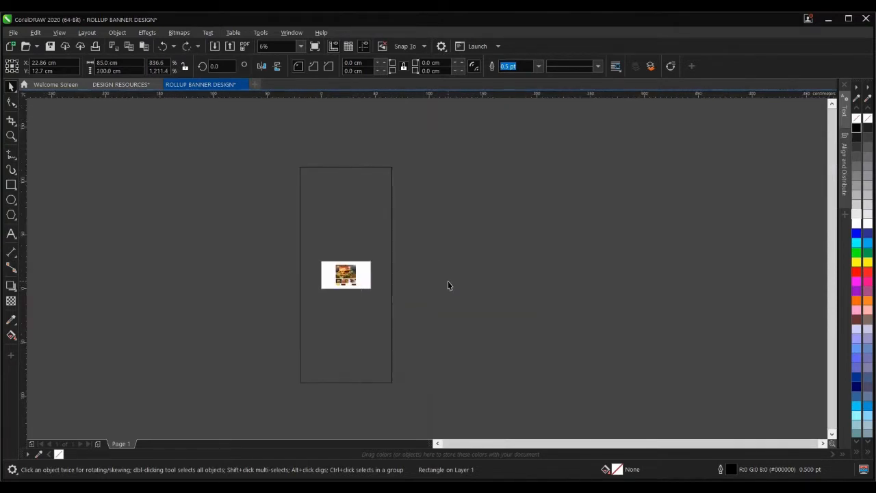
pyautogui.click(356, 229)
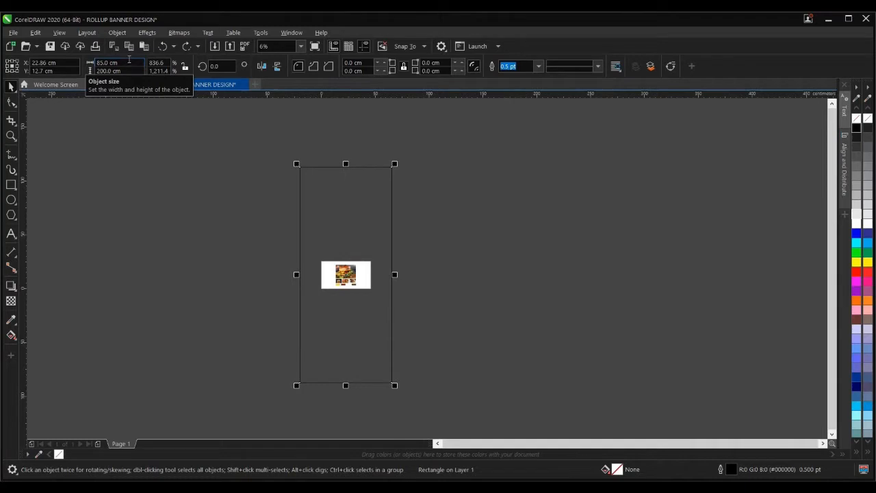
pyautogui.click(97, 60)
pyautogui.click(197, 192)
pyautogui.click(344, 206)
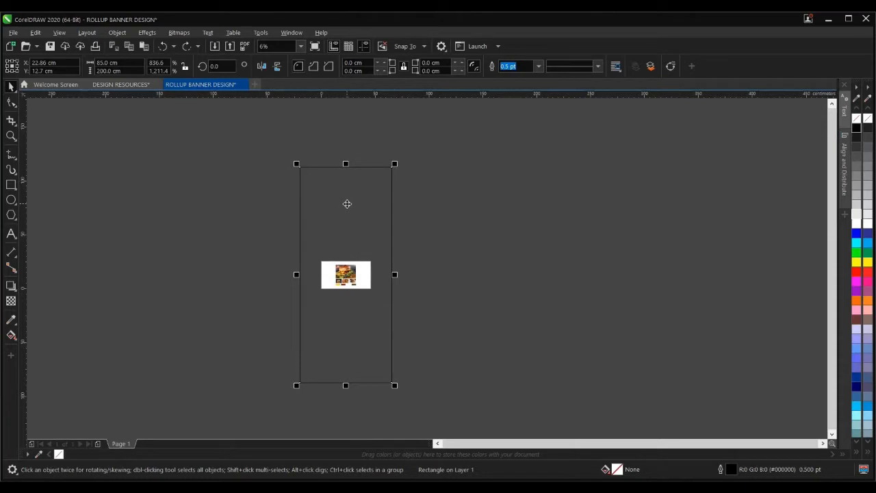
pyautogui.click(445, 267)
pyautogui.click(358, 239)
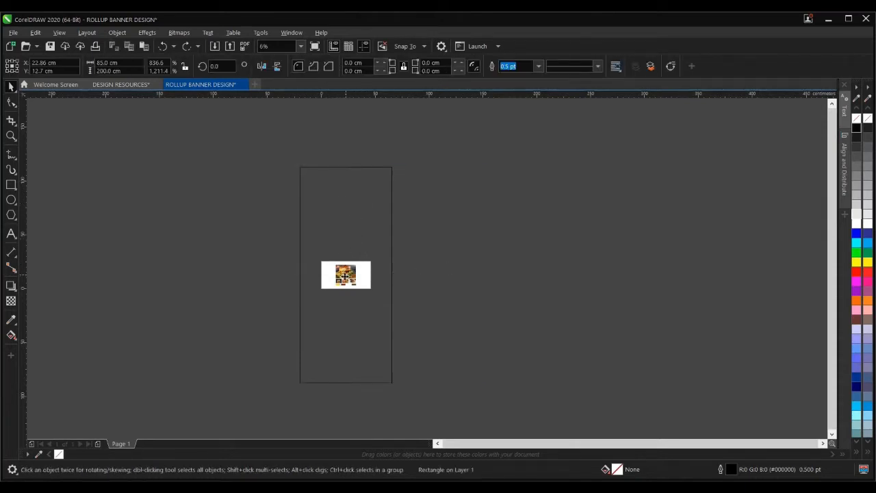
pyautogui.moveTo(345, 276); pyautogui.dragTo(471, 276)
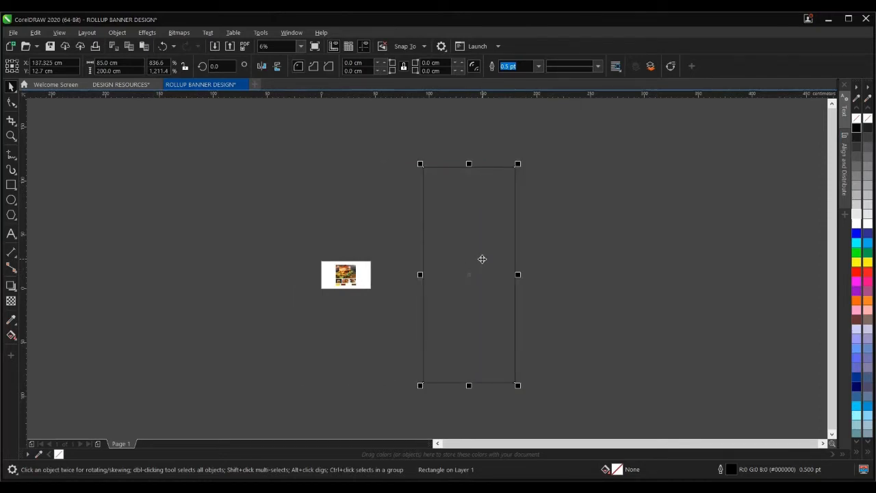
pyautogui.click(556, 240)
pyautogui.click(466, 249)
pyautogui.moveTo(466, 249); pyautogui.dragTo(344, 234)
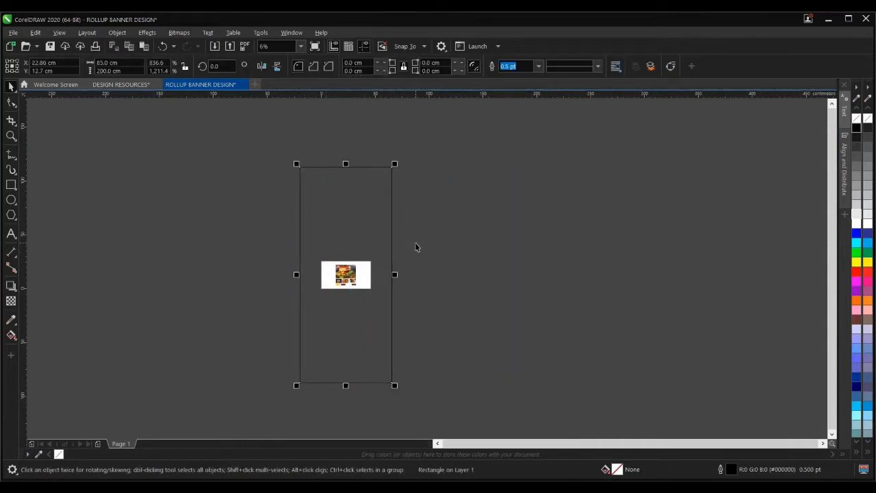
pyautogui.click(466, 236)
pyautogui.click(373, 247)
pyautogui.click(480, 235)
pyautogui.click(373, 201)
pyautogui.click(432, 198)
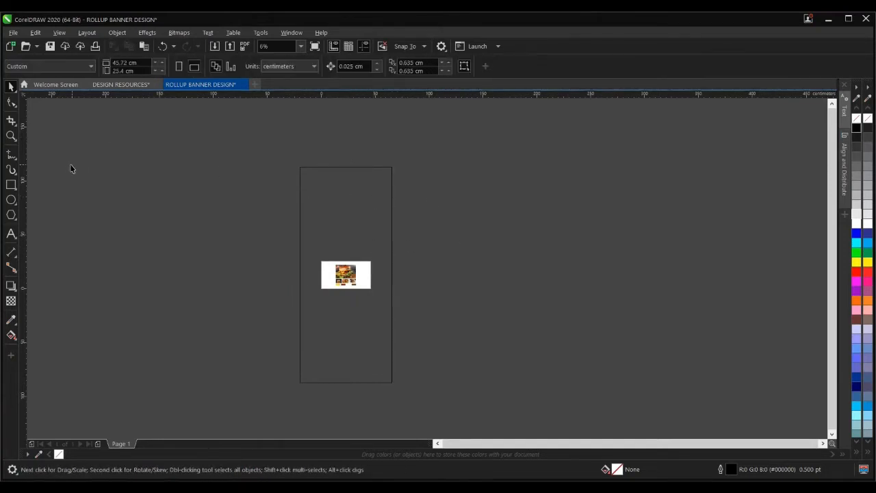
# - Drag the 20 burger photos and swatches out to the left of the banner rectangle
pyautogui.moveTo(211, 222); pyautogui.dragTo(473, 317)
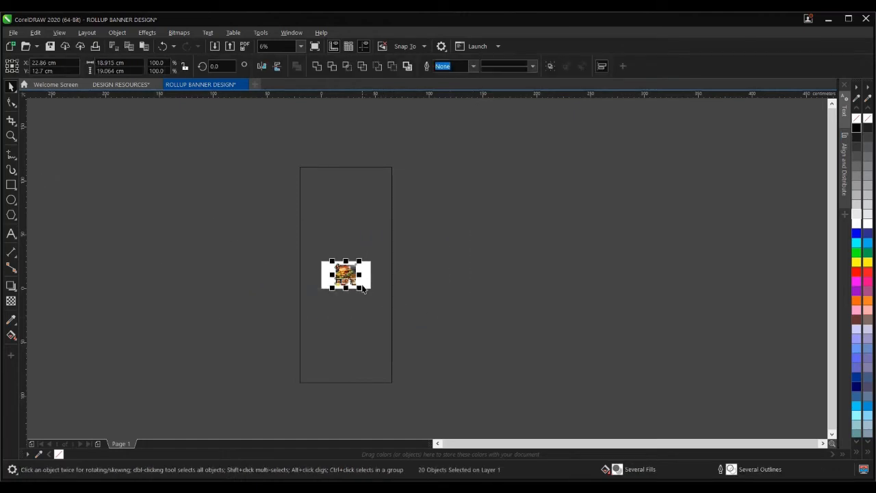
pyautogui.moveTo(345, 277)
pyautogui.mouseDown()
pyautogui.moveTo(281, 254)
pyautogui.moveTo(203, 200)
pyautogui.moveTo(297, 279)
pyautogui.moveTo(280, 272)
pyautogui.mouseUp()
pyautogui.moveTo(272, 217); pyautogui.dragTo(263, 249)
pyautogui.click(445, 252)
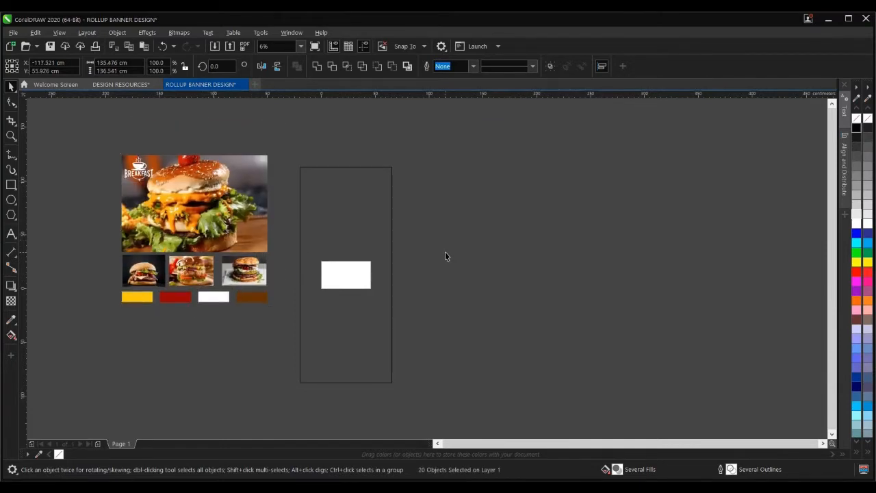
pyautogui.click(335, 219)
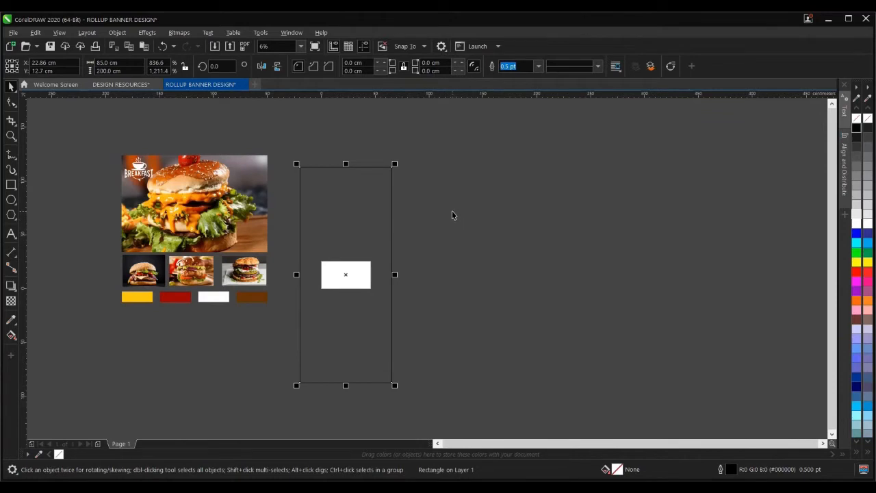
pyautogui.click(518, 218)
pyautogui.click(378, 218)
pyautogui.click(326, 103)
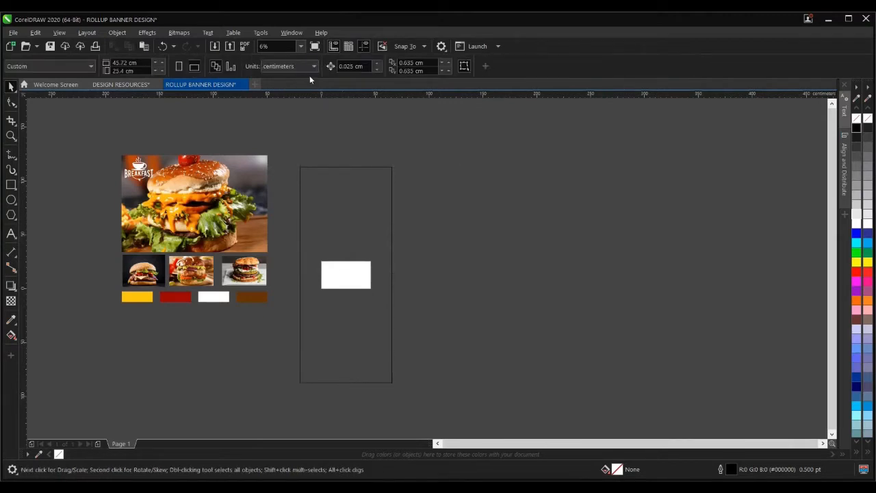
pyautogui.click(312, 66)
pyautogui.click(303, 78)
pyautogui.click(369, 183)
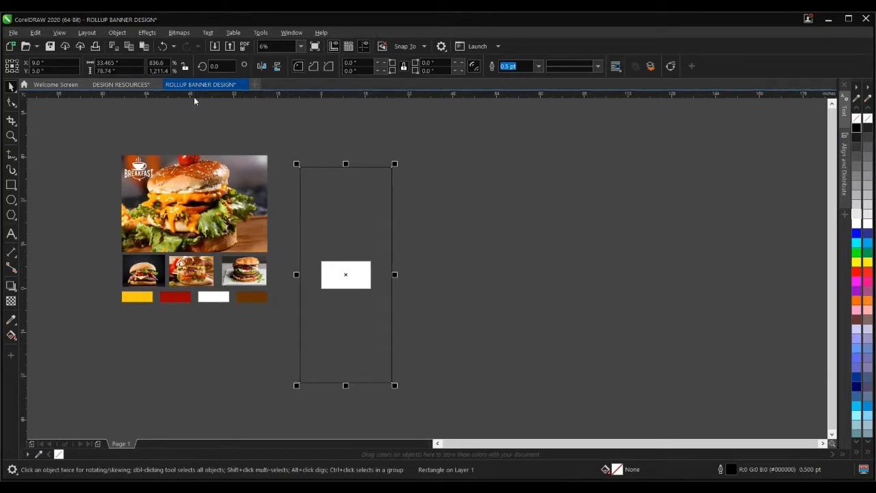
pyautogui.click(424, 161)
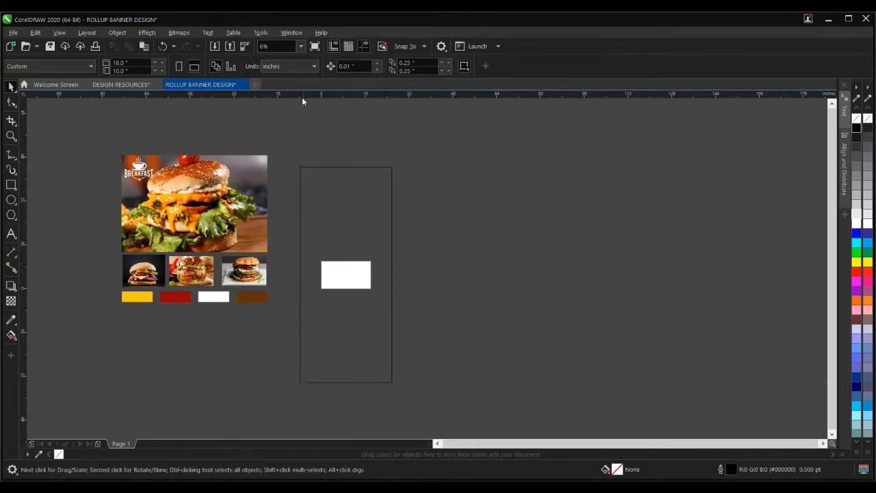
pyautogui.click(299, 67)
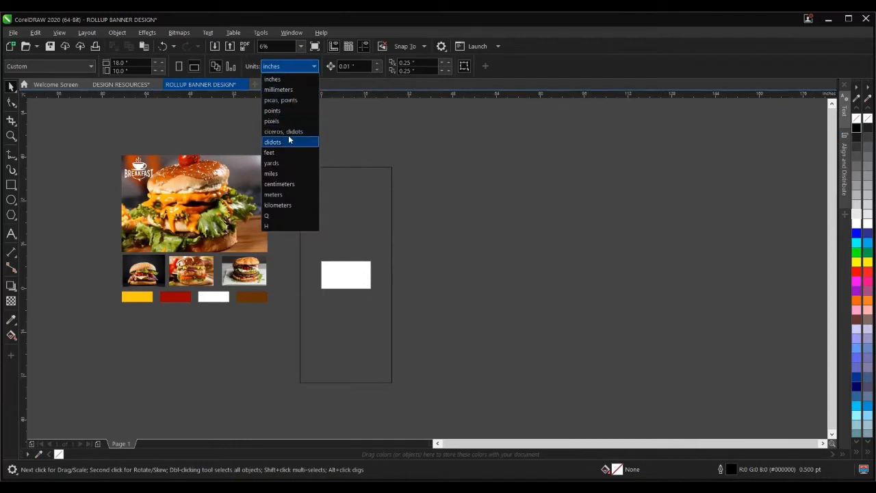
pyautogui.click(288, 184)
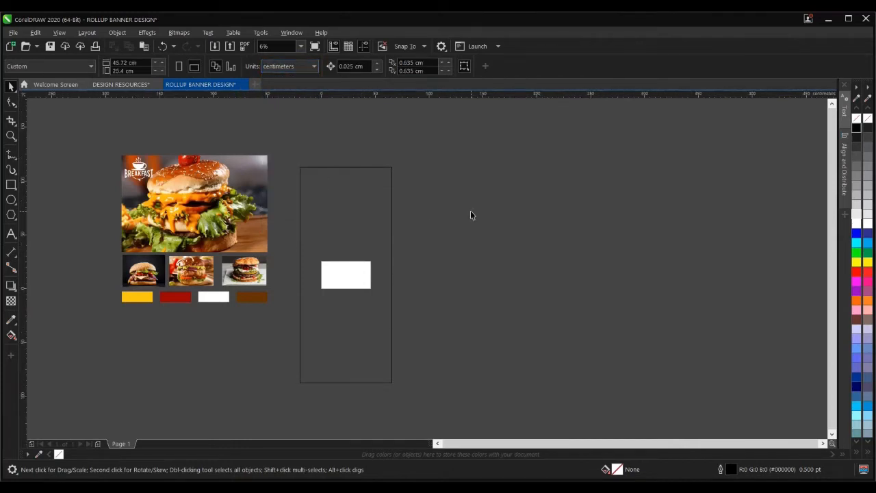
pyautogui.click(360, 209)
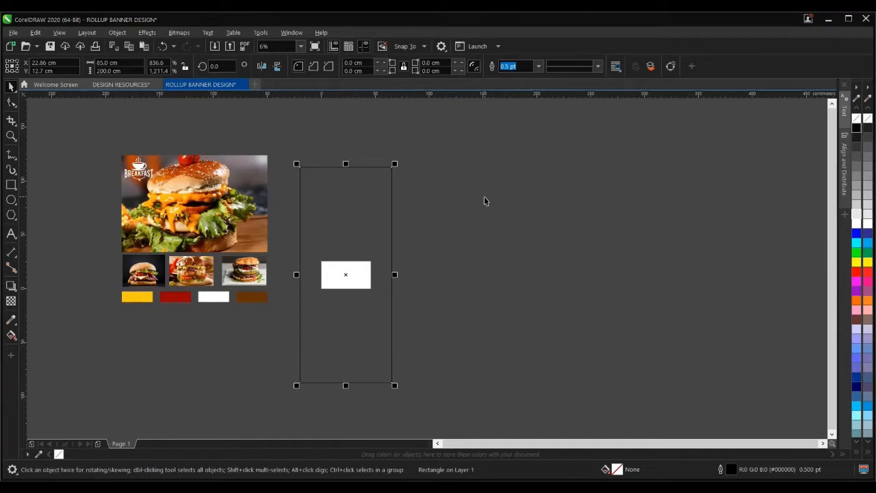
pyautogui.click(481, 172)
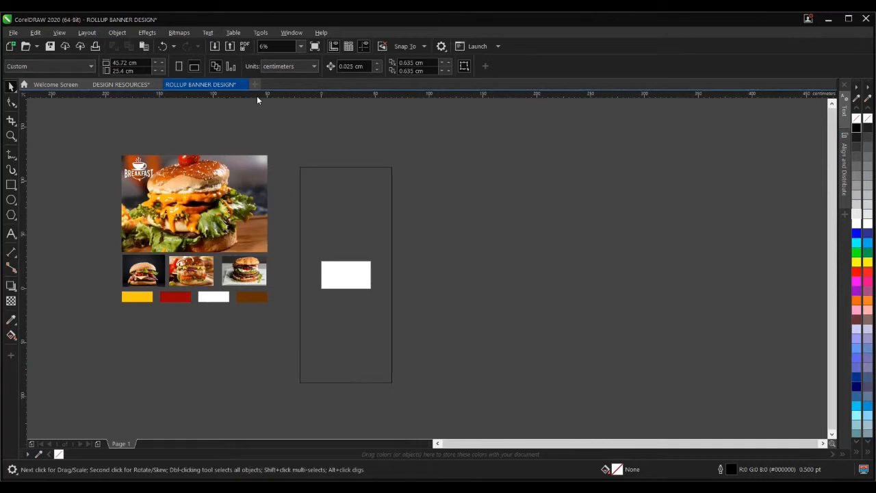
# - Add a guideline at the rectangle's top edge and shift the burger resources slightly down
pyautogui.moveTo(258, 96); pyautogui.dragTo(331, 170)
pyautogui.moveTo(103, 132); pyautogui.dragTo(274, 316)
pyautogui.moveTo(228, 262); pyautogui.dragTo(229, 292)
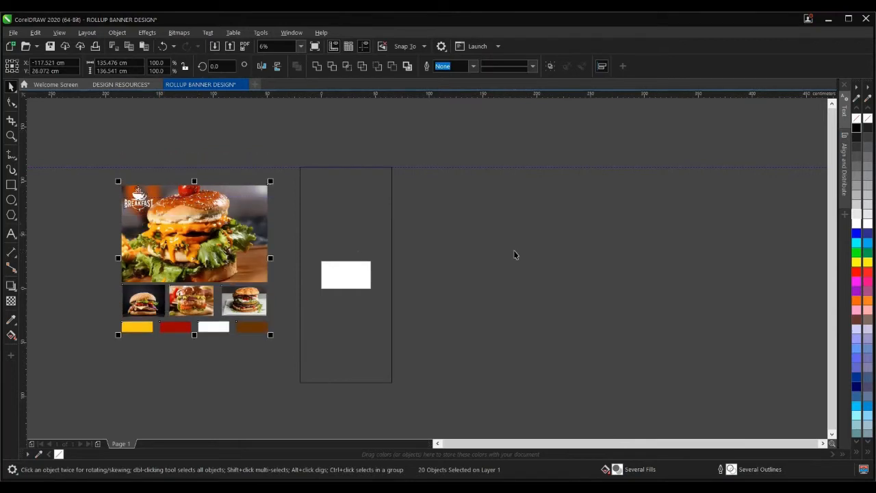
# - Add guidelines along the rectangle's bottom, left and right edges
pyautogui.click(388, 208)
pyautogui.moveTo(421, 173); pyautogui.dragTo(424, 387)
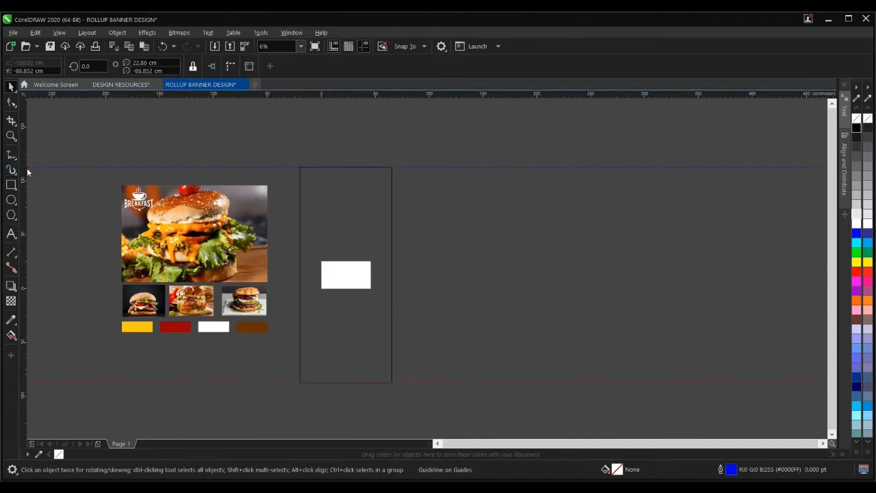
pyautogui.moveTo(23, 170); pyautogui.dragTo(300, 307)
pyautogui.moveTo(300, 163); pyautogui.dragTo(392, 204)
pyautogui.click(456, 245)
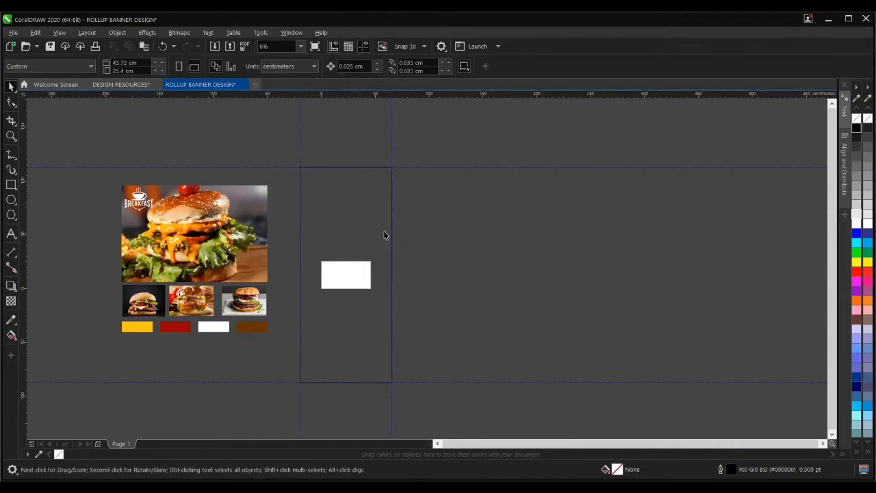
# - Draw a small spacer rectangle against the left guideline
pyautogui.scroll(2, 299, 271)
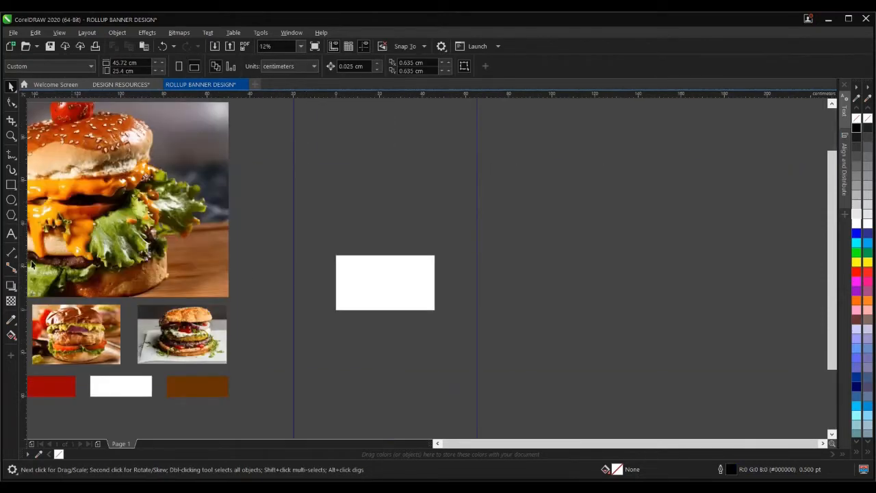
pyautogui.moveTo(13, 187)
pyautogui.scroll(2, 302, 271)
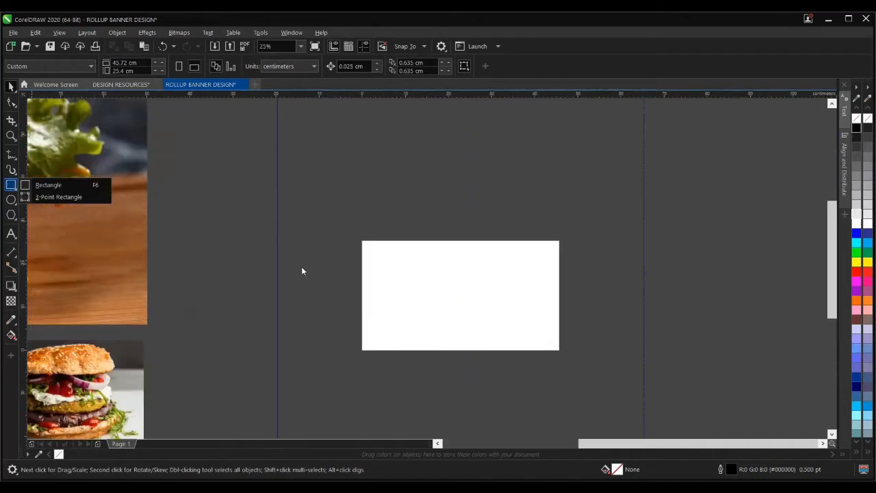
pyautogui.scroll(2, 302, 271)
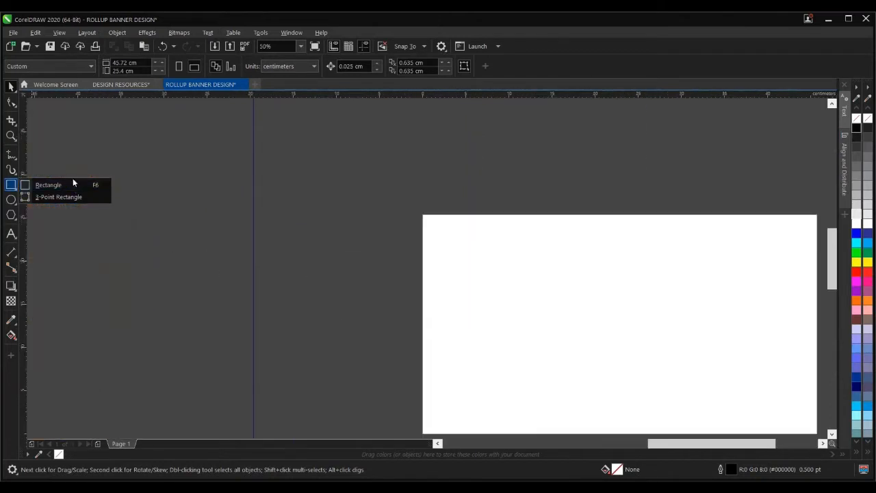
pyautogui.click(106, 186)
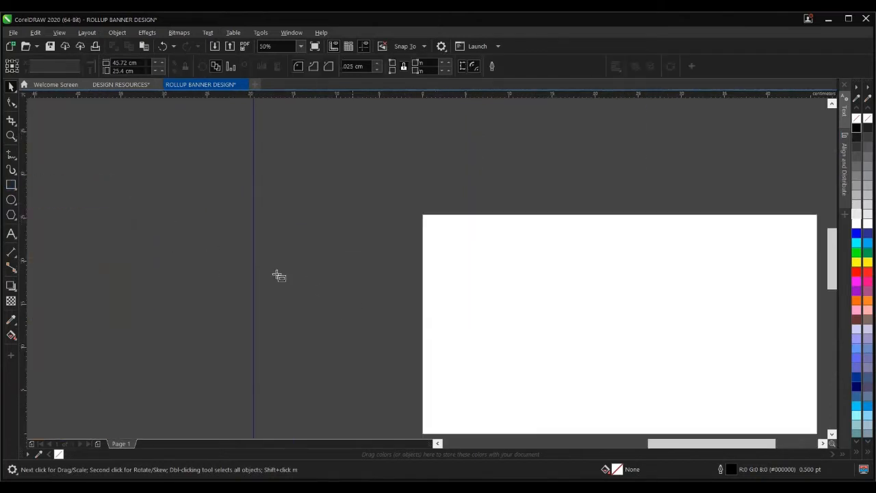
pyautogui.moveTo(254, 287); pyautogui.dragTo(264, 294)
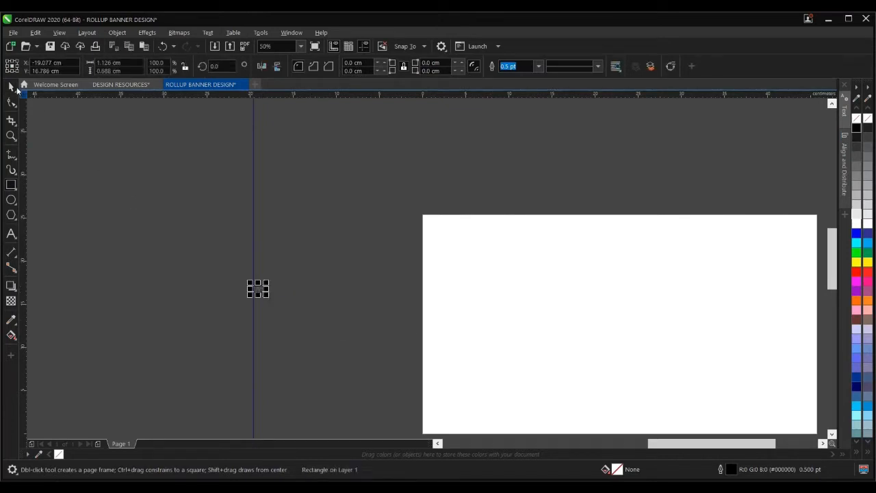
pyautogui.click(11, 87)
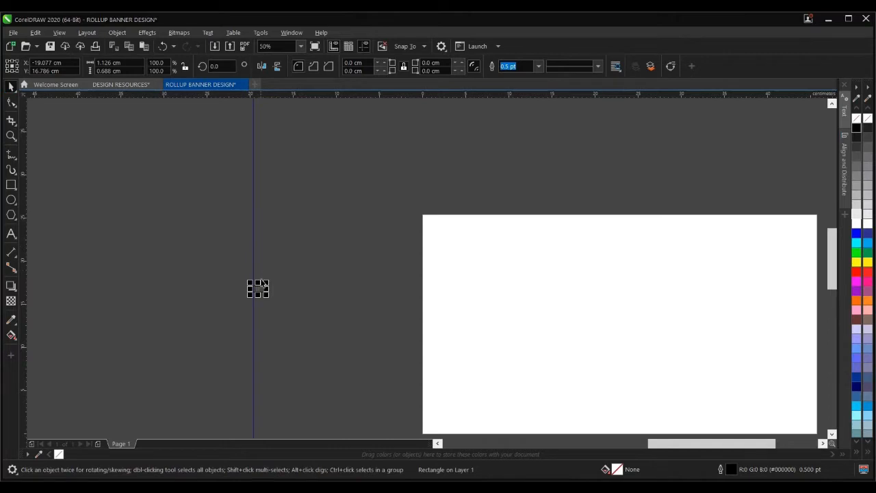
pyautogui.scroll(2, 257, 286)
pyautogui.scroll(-3, 264, 269)
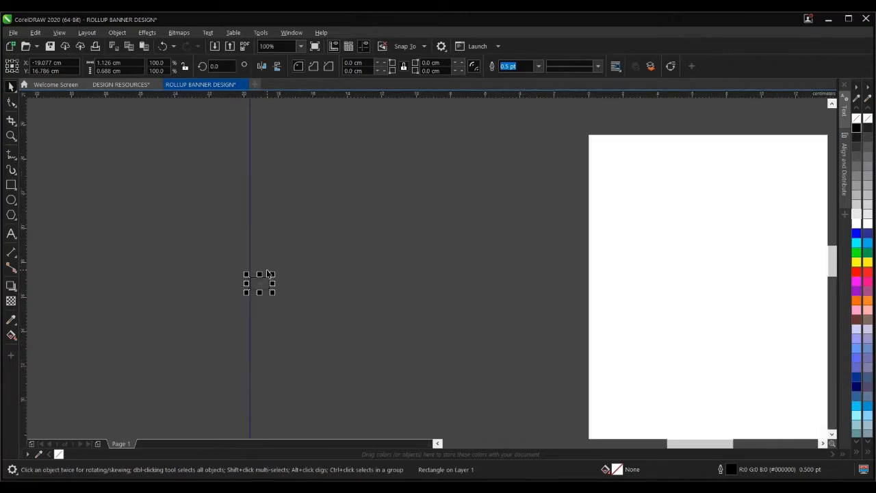
pyautogui.click(228, 267)
pyautogui.click(266, 275)
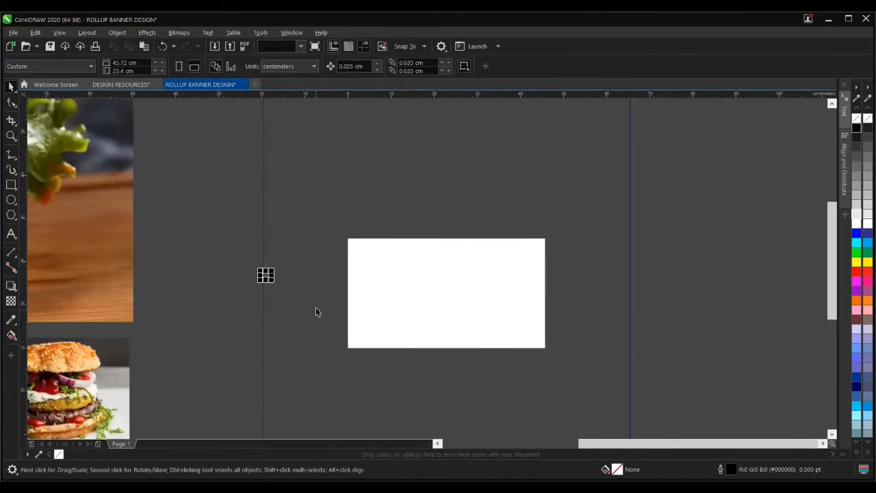
pyautogui.scroll(2, 272, 276)
pyautogui.moveTo(191, 241); pyautogui.dragTo(320, 310)
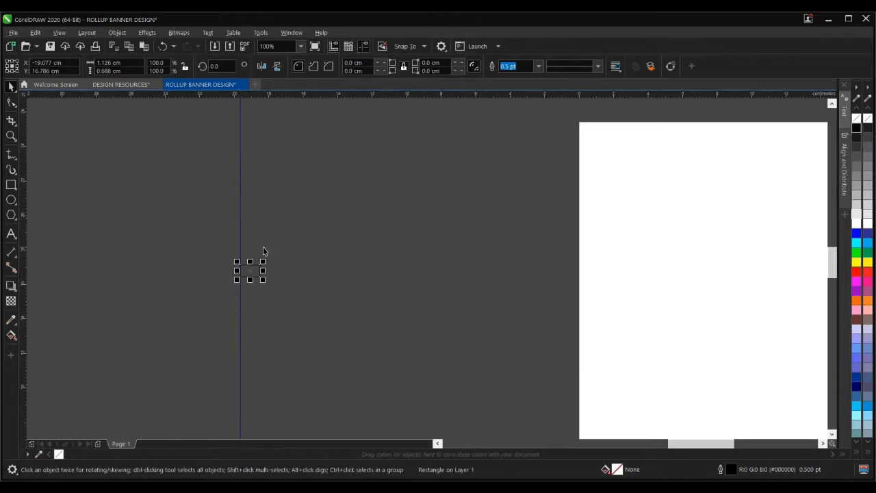
pyautogui.click(84, 182)
# - Snap a vertical guideline to the spacer rectangle's right edge
pyautogui.moveTo(22, 193); pyautogui.dragTo(261, 288)
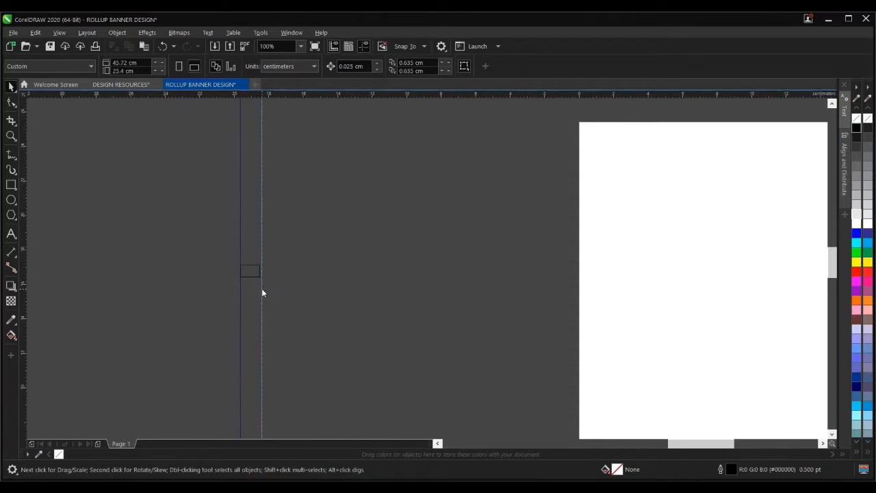
pyautogui.scroll(3, 262, 289)
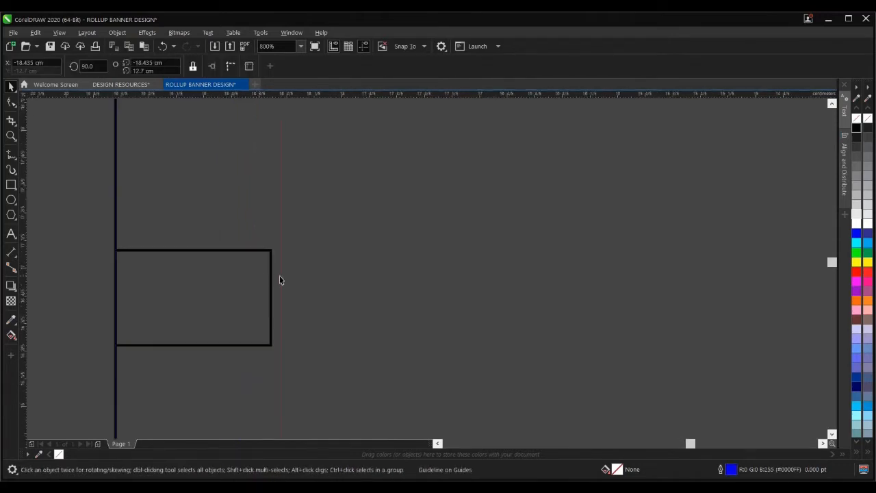
pyautogui.moveTo(282, 277); pyautogui.dragTo(272, 282)
pyautogui.scroll(-5, 272, 282)
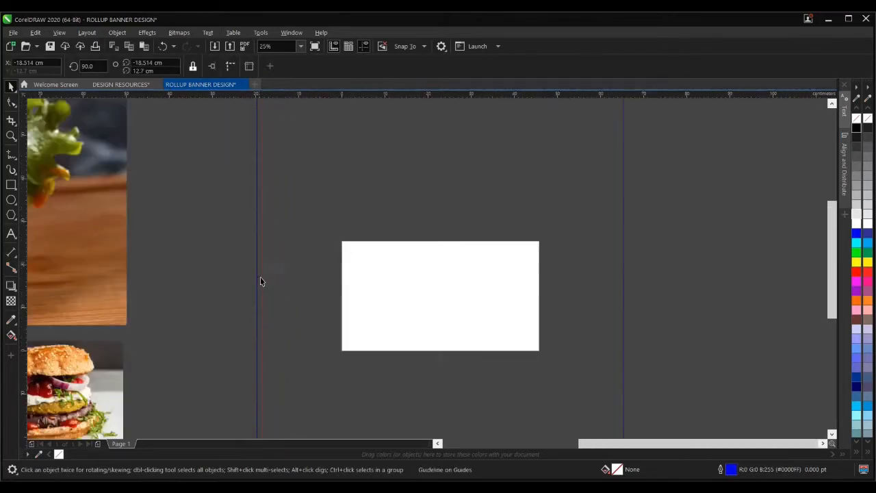
pyautogui.click(259, 277)
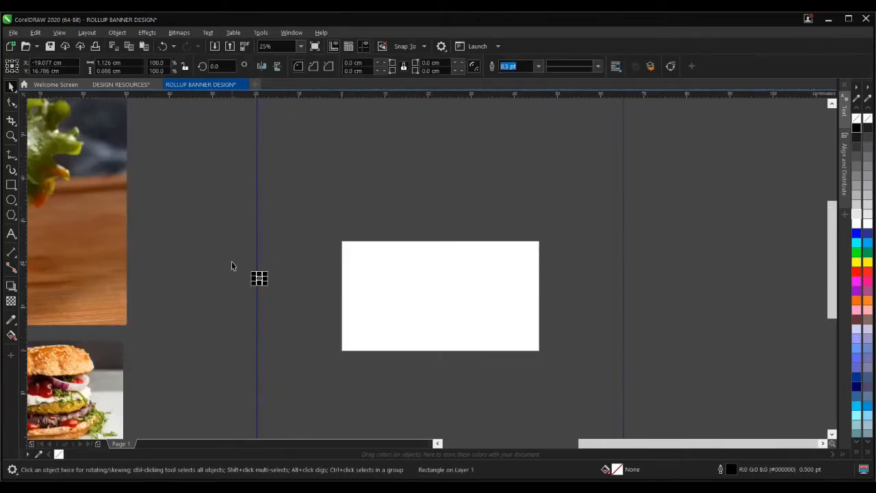
# - Move the spacer rectangle onto the banner's left edge
pyautogui.moveTo(232, 264); pyautogui.dragTo(327, 311)
pyautogui.scroll(3, 259, 278)
pyautogui.scroll(-2, 260, 276)
pyautogui.scroll(-1, 257, 276)
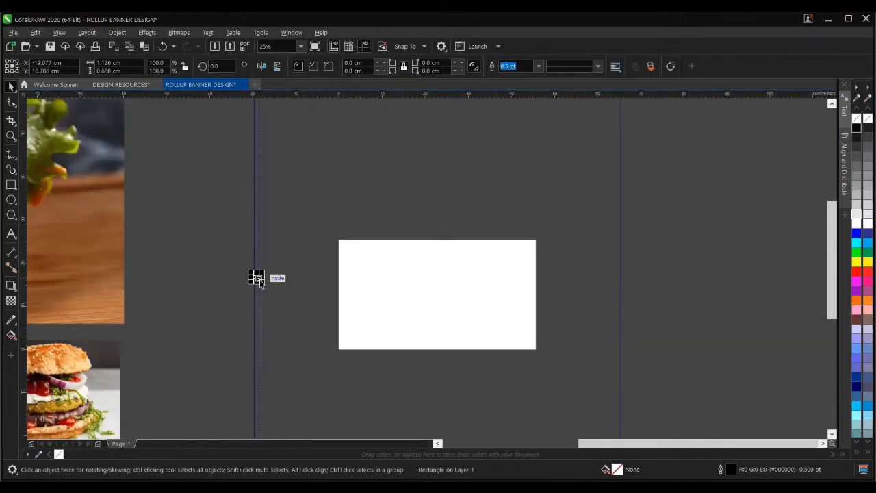
pyautogui.moveTo(259, 281); pyautogui.dragTo(339, 280)
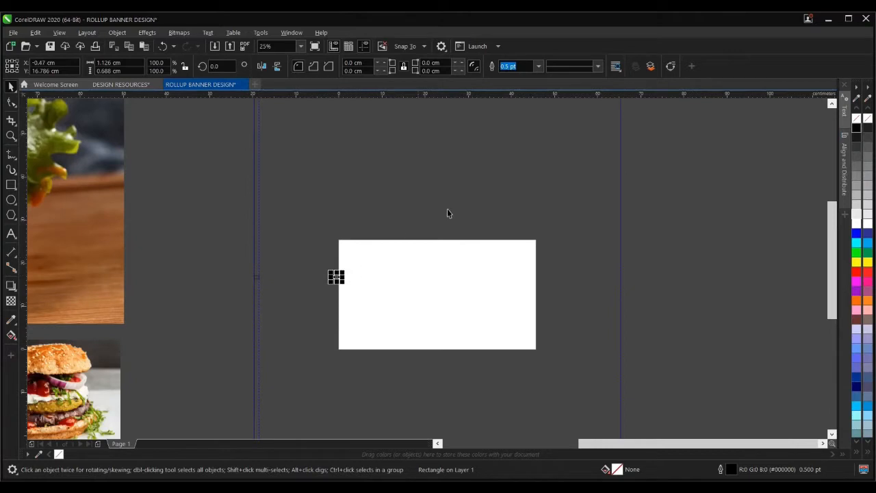
pyautogui.keyDown('shift'); pyautogui.click(467, 196); pyautogui.keyUp('shift')
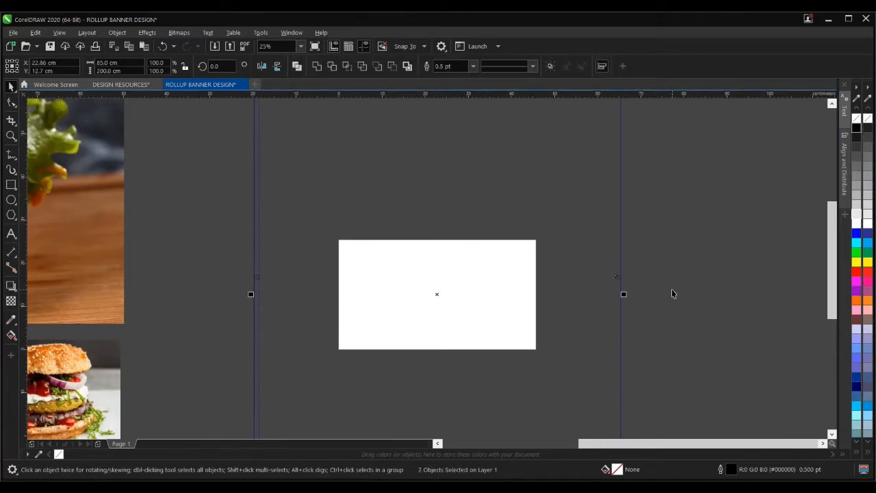
pyautogui.click(286, 283)
# - Snap the right margin guideline to the spacer's inner edge, then park the spacer near the banner top
pyautogui.moveTo(259, 267); pyautogui.dragTo(618, 285)
pyautogui.scroll(2, 618, 279)
pyautogui.scroll(6, 618, 279)
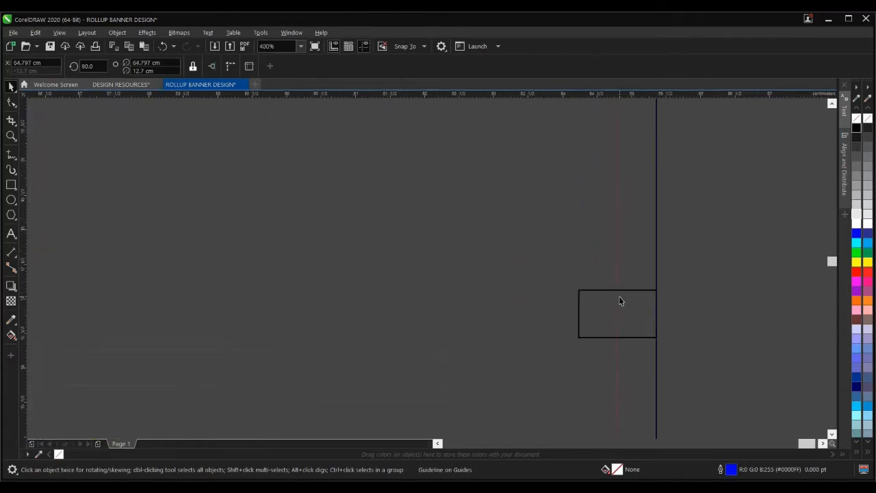
pyautogui.click(618, 297)
pyautogui.moveTo(616, 270); pyautogui.dragTo(580, 293)
pyautogui.scroll(-10, 533, 307)
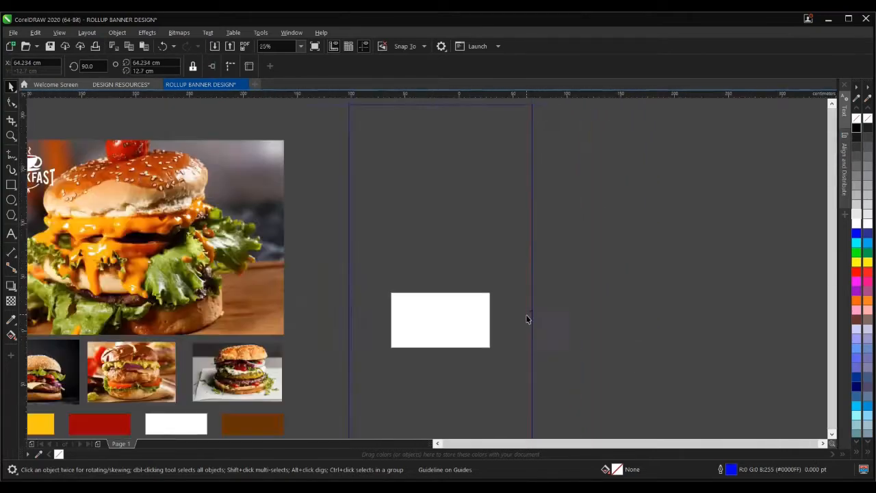
pyautogui.moveTo(430, 302); pyautogui.dragTo(481, 243)
pyautogui.moveTo(481, 221); pyautogui.dragTo(482, 222)
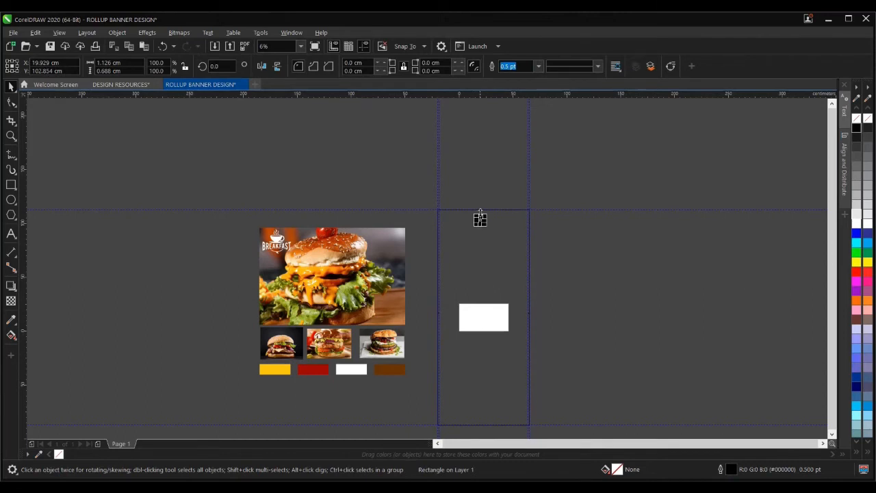
# - Rotate the spacer rectangle upright to 270°
pyautogui.scroll(3, 479, 207)
pyautogui.keyDown('shift'); pyautogui.click(477, 245); pyautogui.keyUp('shift')
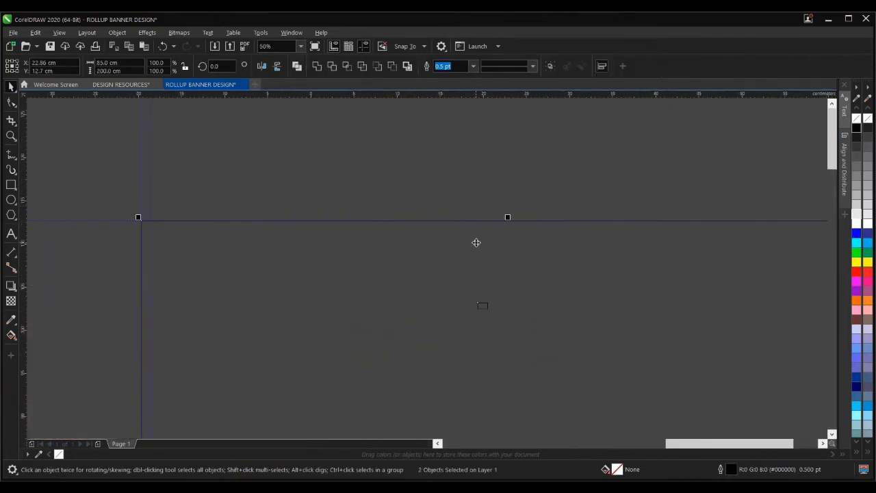
pyautogui.press('Escape')
pyautogui.click(480, 222)
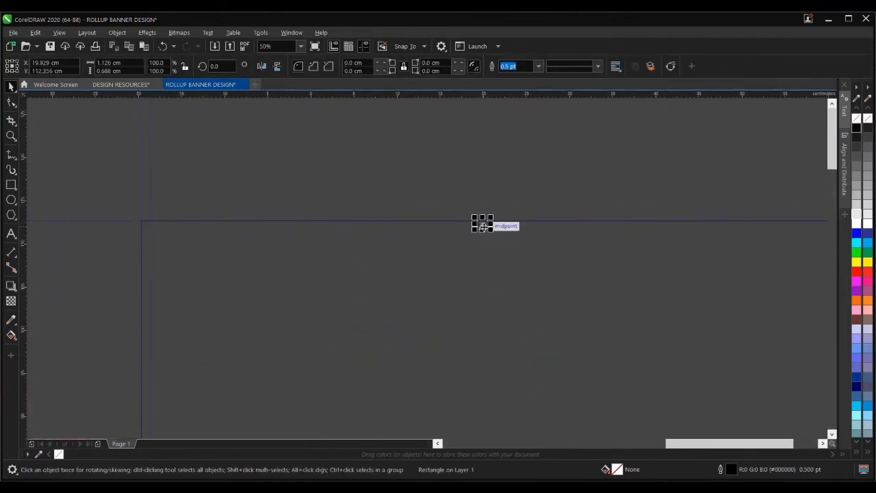
pyautogui.scroll(2, 483, 223)
pyautogui.click(481, 222)
pyautogui.moveTo(503, 231); pyautogui.dragTo(441, 261)
# - Align the spacer to the banner's top edge
pyautogui.moveTo(430, 160); pyautogui.dragTo(502, 249)
pyautogui.moveTo(479, 215); pyautogui.dragTo(482, 227)
pyautogui.keyDown('shift'); pyautogui.click(546, 258); pyautogui.keyUp('shift')
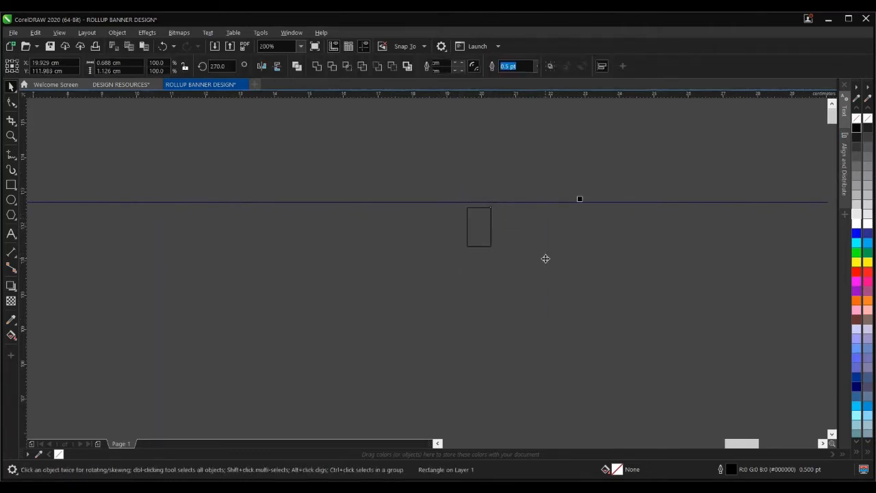
pyautogui.press('t')
pyautogui.click(507, 189)
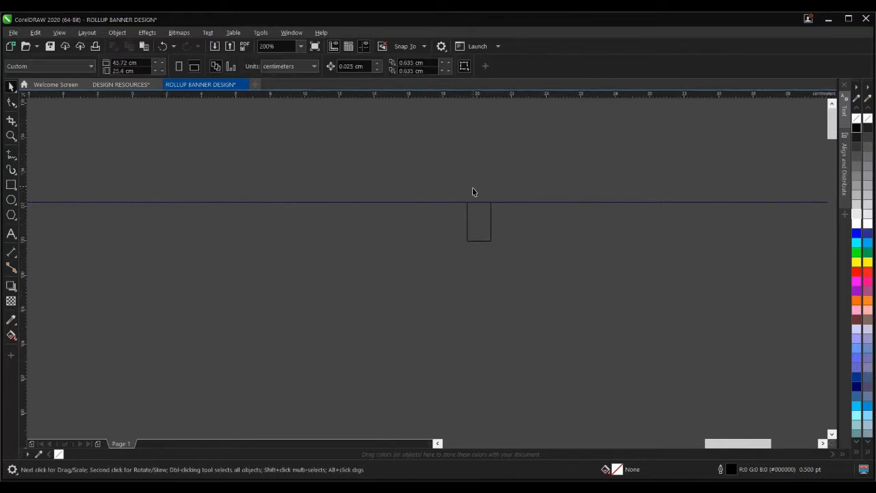
# - Duplicate the spacer and align the copy to the banner's bottom edge
pyautogui.scroll(-2, 473, 190)
pyautogui.click(475, 204)
pyautogui.hotkey('ctrl', 'd')
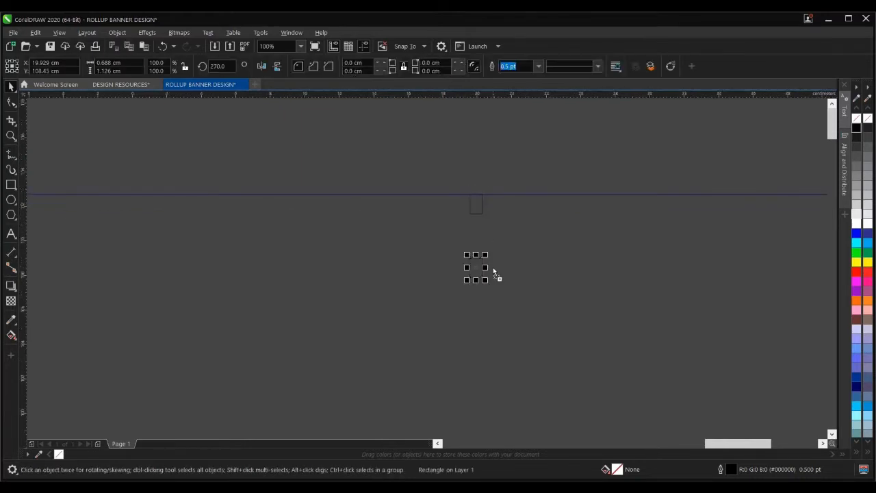
pyautogui.keyDown('shift'); pyautogui.click(510, 259); pyautogui.keyUp('shift')
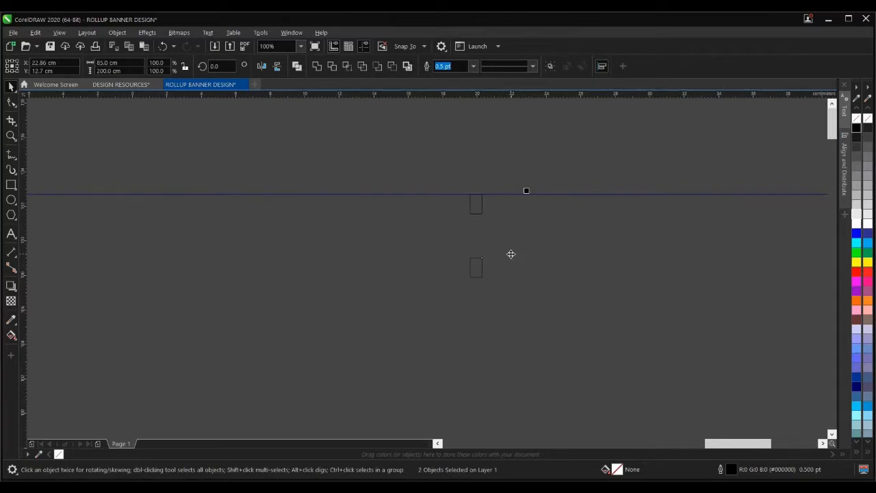
pyautogui.press('t')
# - Move the horizontal guideline down slightly
pyautogui.scroll(-5, 378, 185)
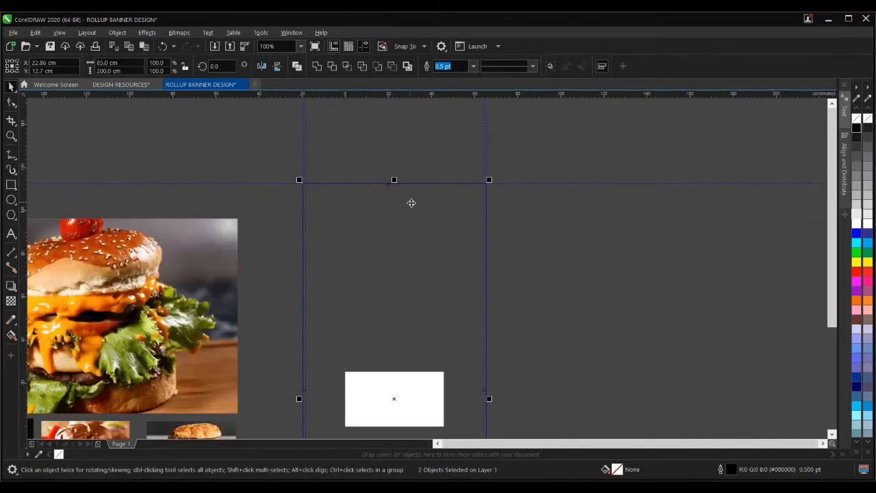
pyautogui.scroll(5, 401, 413)
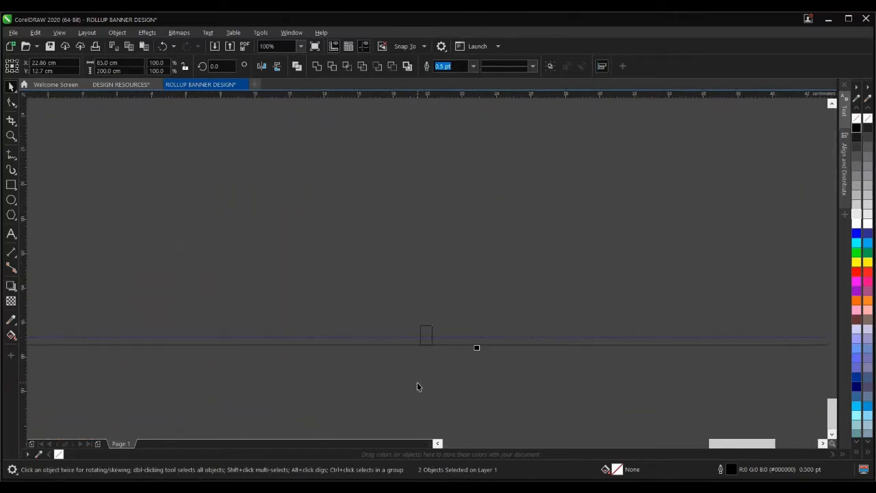
pyautogui.click(418, 382)
pyautogui.moveTo(440, 336); pyautogui.dragTo(438, 347)
pyautogui.press('Escape')
# - Add a bottom margin guideline snapped to the spacer's top
pyautogui.scroll(1, 426, 336)
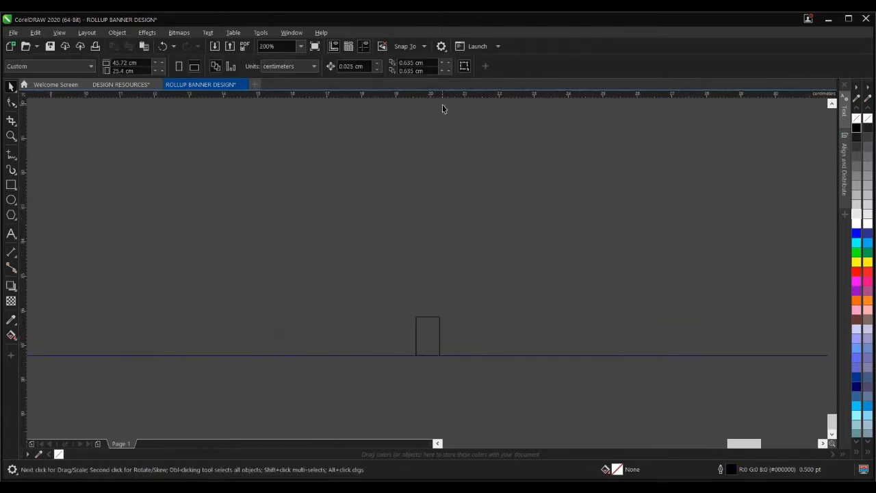
pyautogui.moveTo(447, 96); pyautogui.dragTo(443, 317)
pyautogui.scroll(-5, 405, 362)
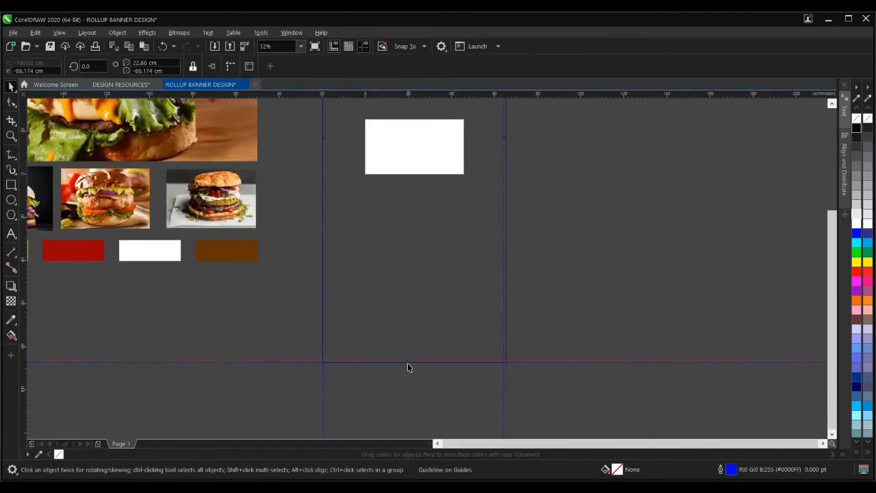
pyautogui.moveTo(290, 313); pyautogui.dragTo(550, 411)
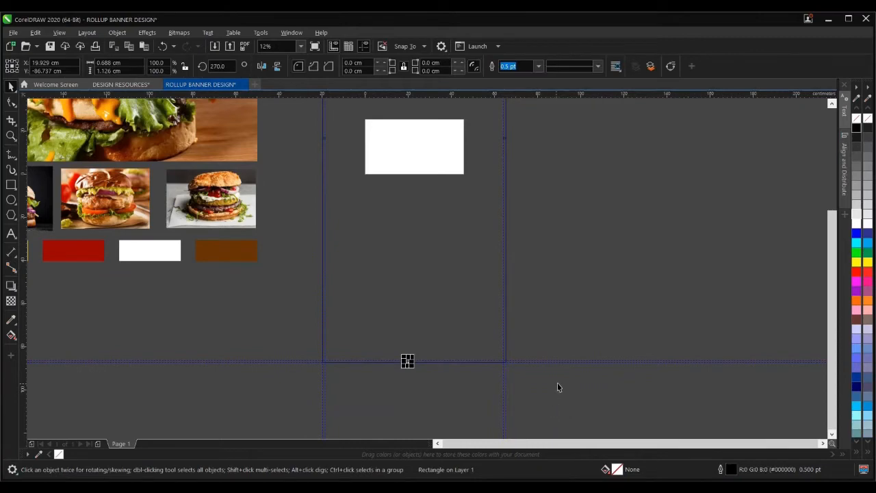
pyautogui.click(390, 323)
pyautogui.scroll(-2, 352, 252)
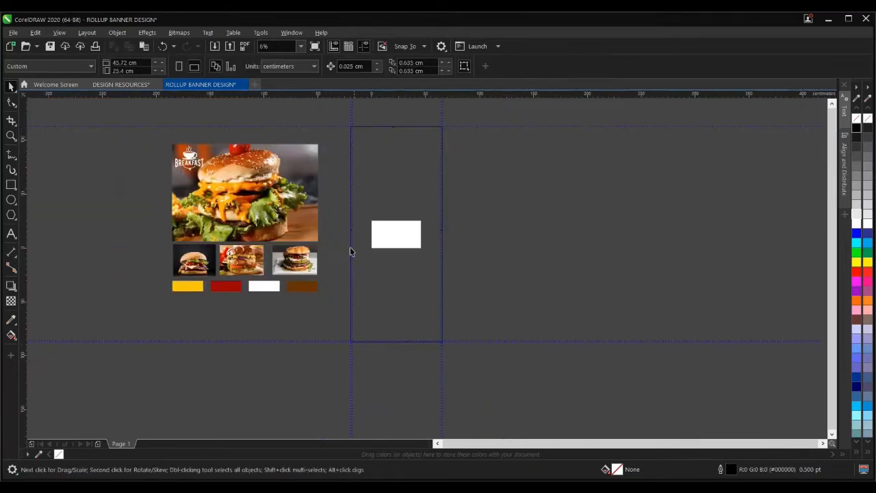
pyautogui.scroll(4, 332, 215)
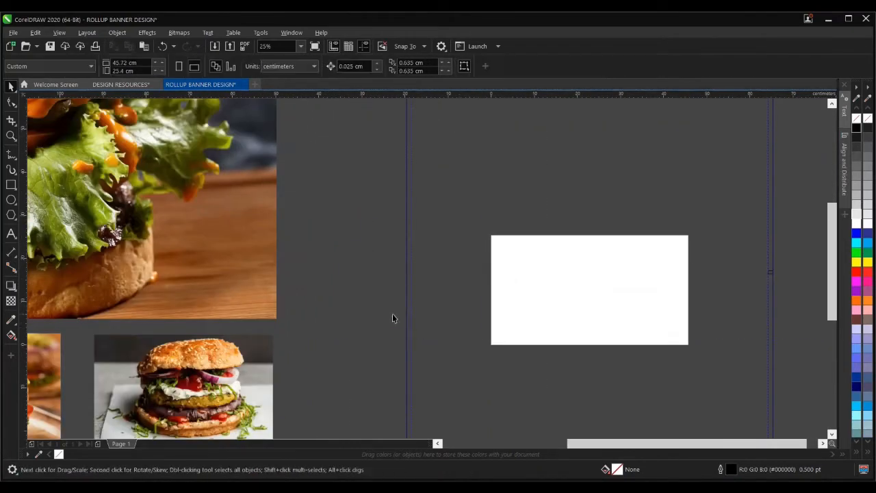
pyautogui.scroll(-3, 393, 317)
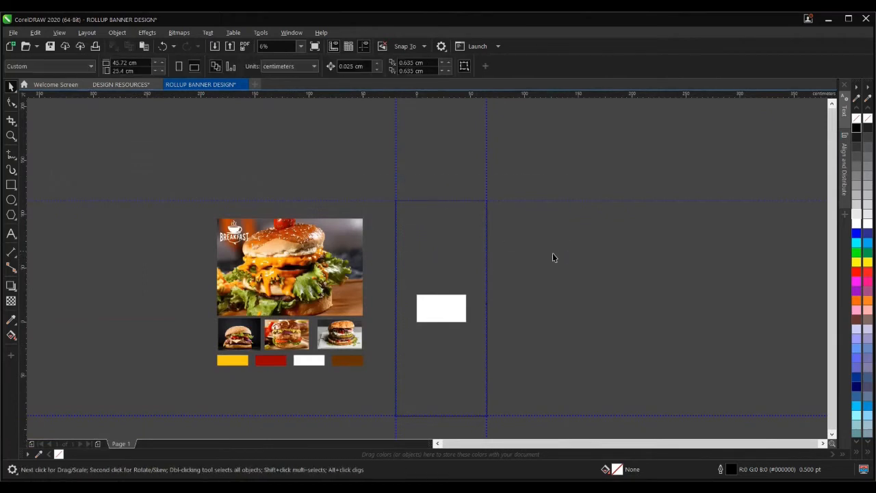
# - Fill the tall banner rectangle with the white swatch using the Color Eyedropper
pyautogui.click(450, 251)
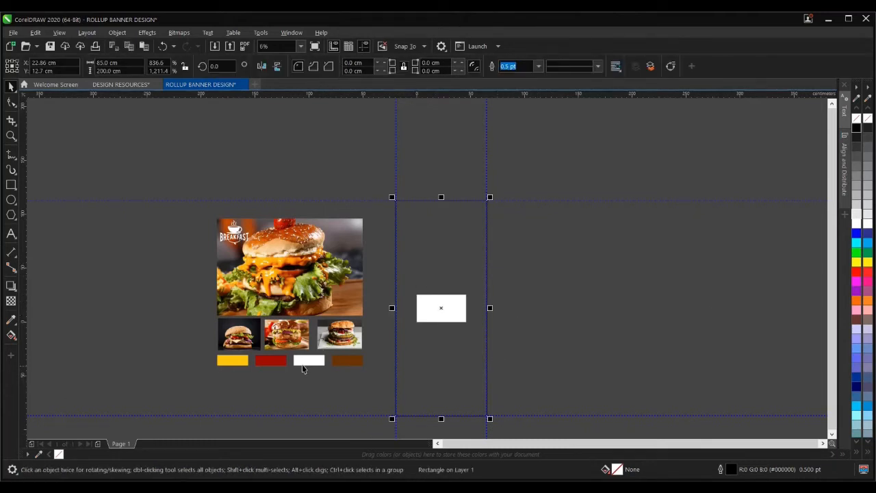
pyautogui.click(11, 319)
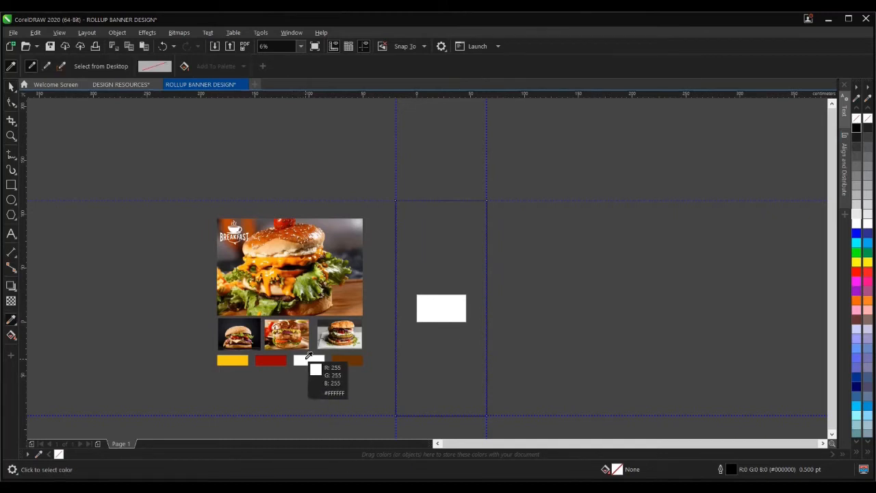
pyautogui.click(421, 341)
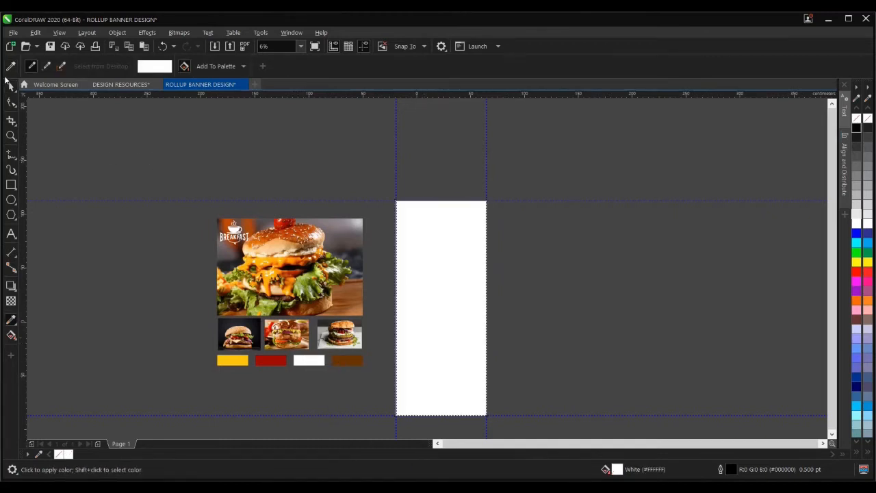
pyautogui.click(10, 85)
pyautogui.click(563, 313)
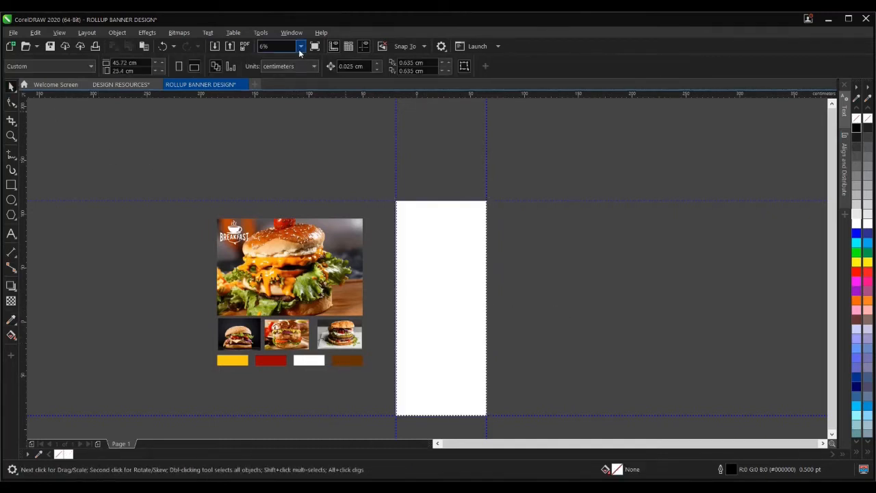
# - Zoom to fit all artwork, then move the BREAKFAST logo left and the burger photo right of the banner
pyautogui.click(301, 45)
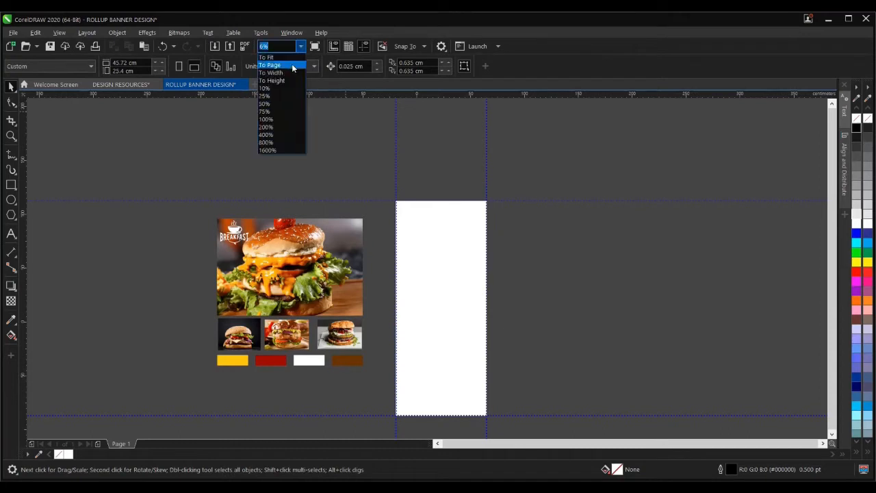
pyautogui.click(284, 66)
pyautogui.scroll(-6, 368, 196)
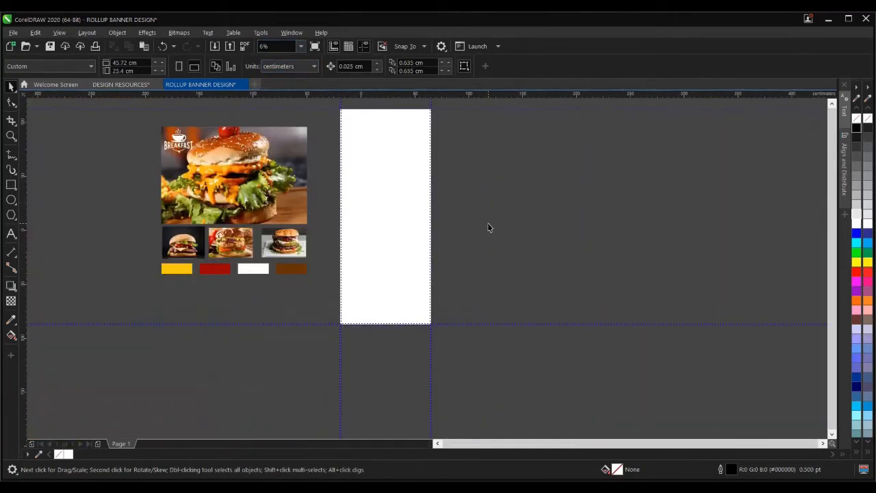
pyautogui.click(300, 45)
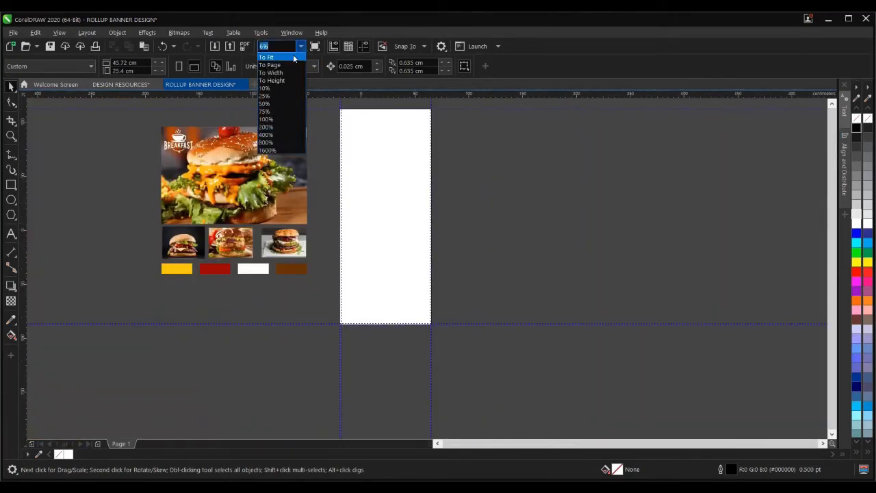
pyautogui.click(273, 63)
pyautogui.click(578, 241)
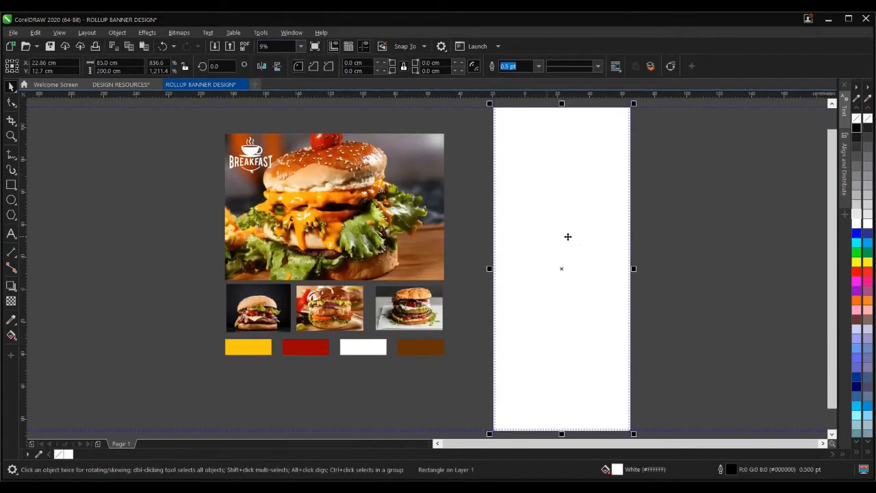
pyautogui.click(346, 205)
pyautogui.moveTo(191, 134); pyautogui.dragTo(127, 168)
pyautogui.click(176, 177)
pyautogui.scroll(-3, 240, 241)
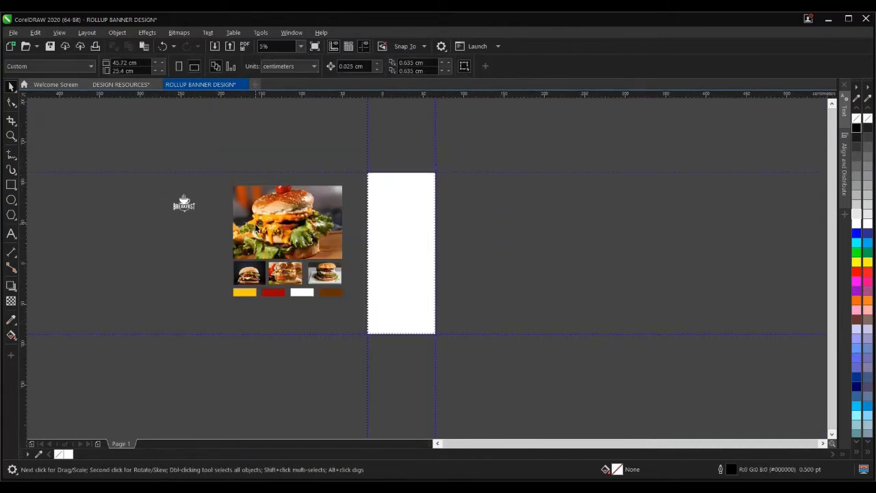
pyautogui.moveTo(257, 229); pyautogui.dragTo(534, 237)
# - Draw a circle near the banner's right edge with the Ellipse tool
pyautogui.click(466, 213)
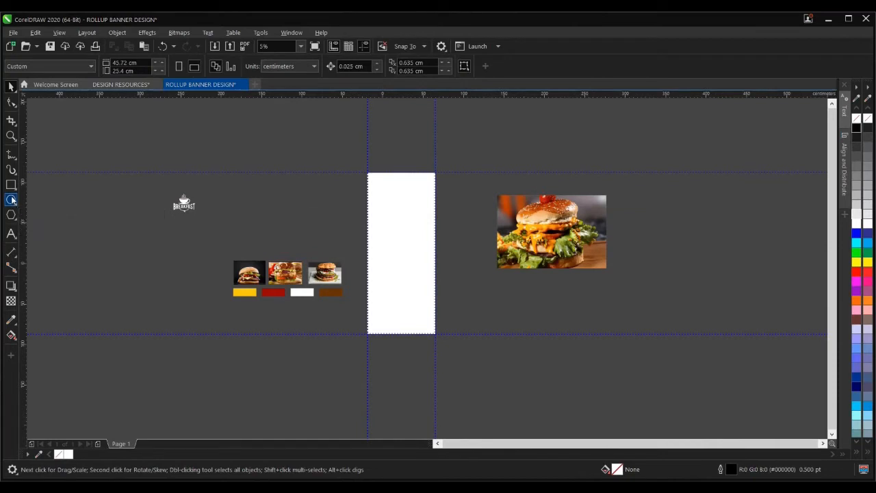
pyautogui.click(11, 200)
pyautogui.scroll(3, 448, 209)
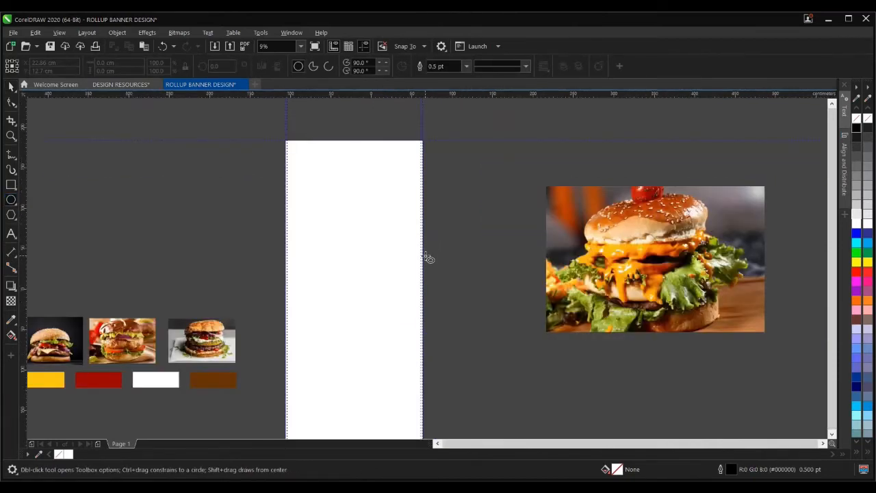
pyautogui.scroll(-3, 428, 250)
pyautogui.moveTo(445, 242)
pyautogui.mouseDown()
pyautogui.moveTo(539, 342)
pyautogui.moveTo(520, 322)
pyautogui.moveTo(527, 326)
pyautogui.mouseUp()
pyautogui.click(11, 87)
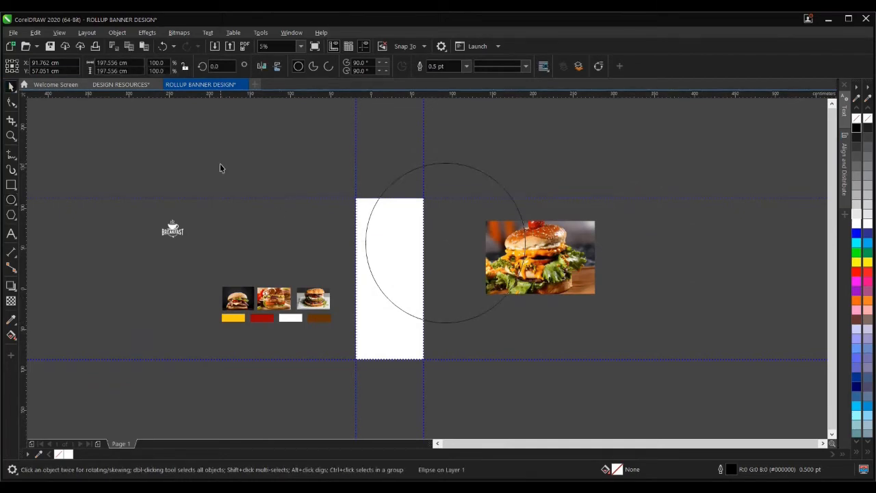
pyautogui.click(220, 164)
# - Choose PowerClip Inside for the burger photo, leaving the container circle still to pick
pyautogui.scroll(10, 423, 235)
pyautogui.scroll(-5, 423, 237)
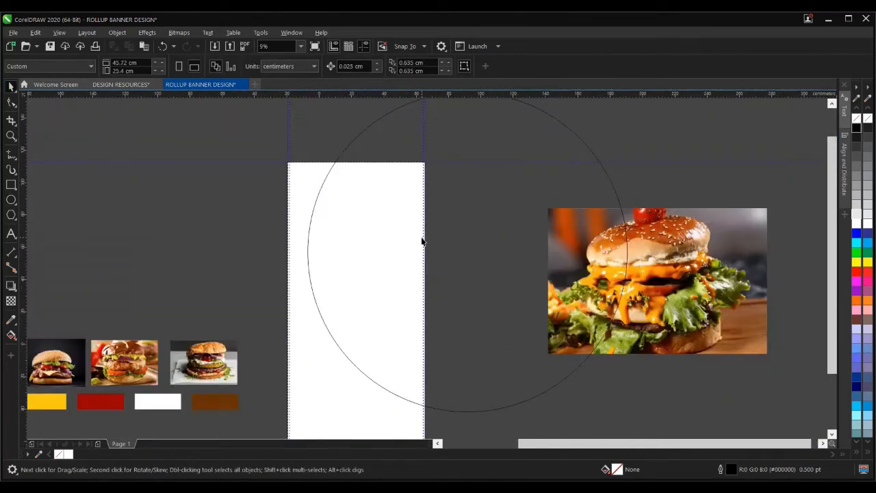
pyautogui.click(447, 240)
pyautogui.scroll(-3, 425, 239)
pyautogui.click(566, 262)
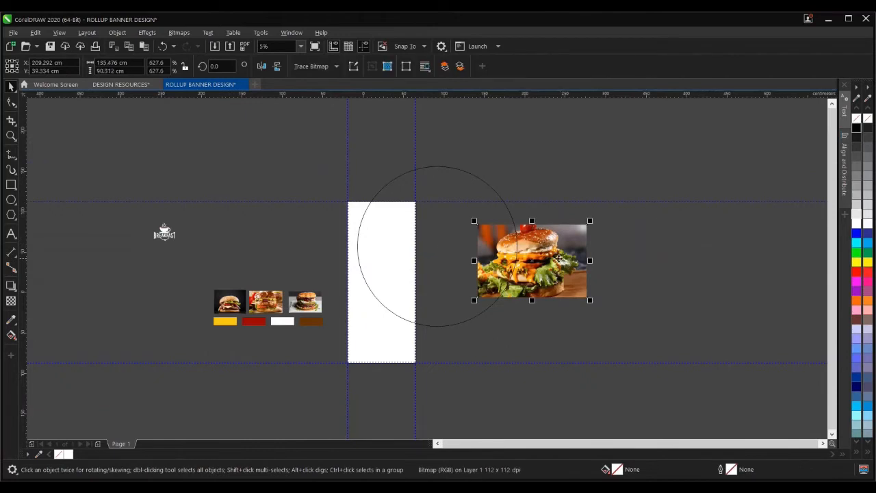
pyautogui.rightClick(551, 258)
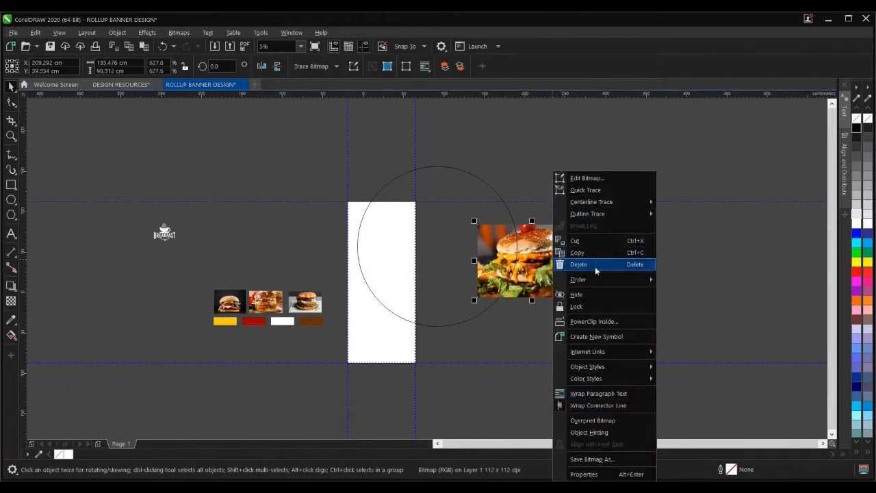
pyautogui.click(597, 322)
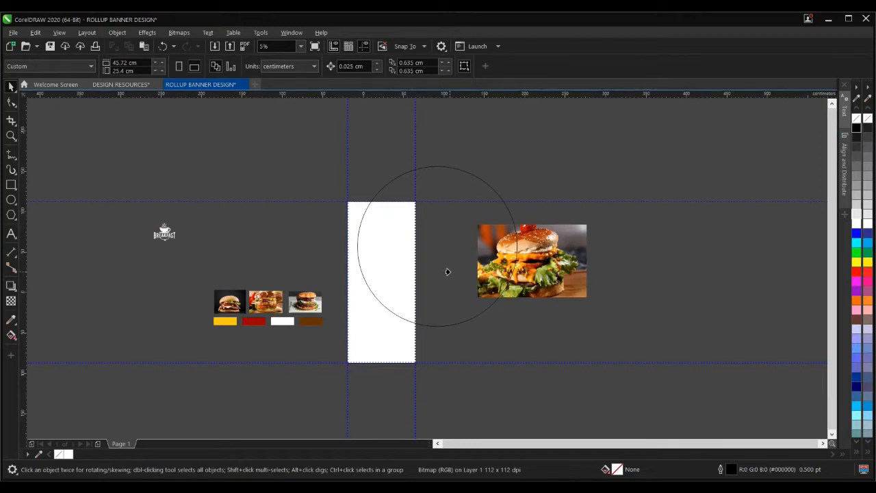
# - Clip the photo into the circle and adjust it, then undo everything including the circle
pyautogui.click(447, 272)
pyautogui.click(537, 319)
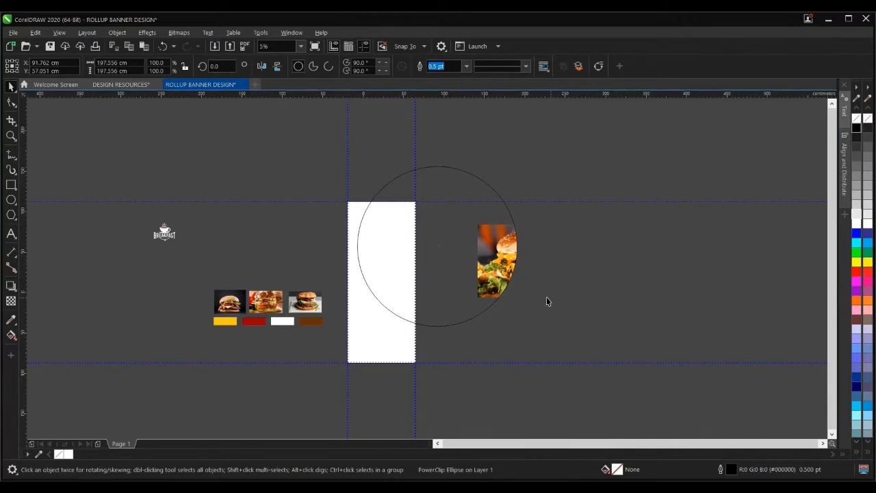
pyautogui.click(486, 272)
pyautogui.click(49, 115)
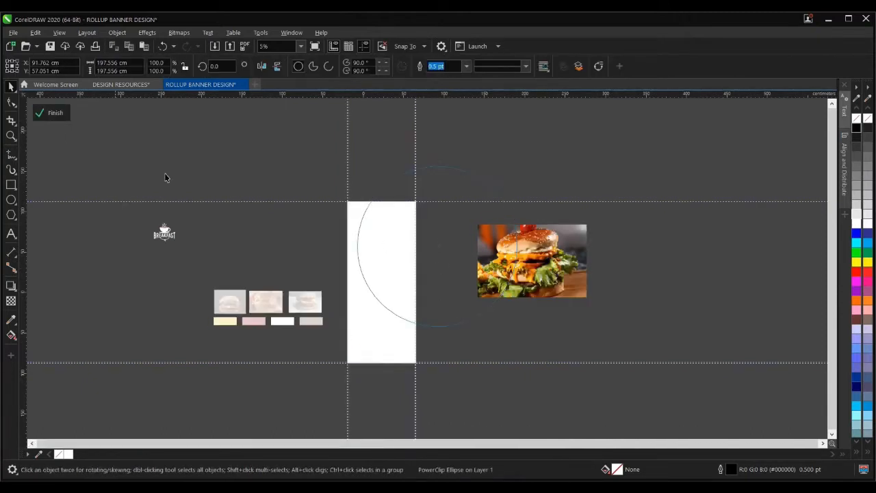
pyautogui.click(527, 277)
pyautogui.moveTo(533, 276); pyautogui.dragTo(446, 306)
pyautogui.scroll(2, 481, 325)
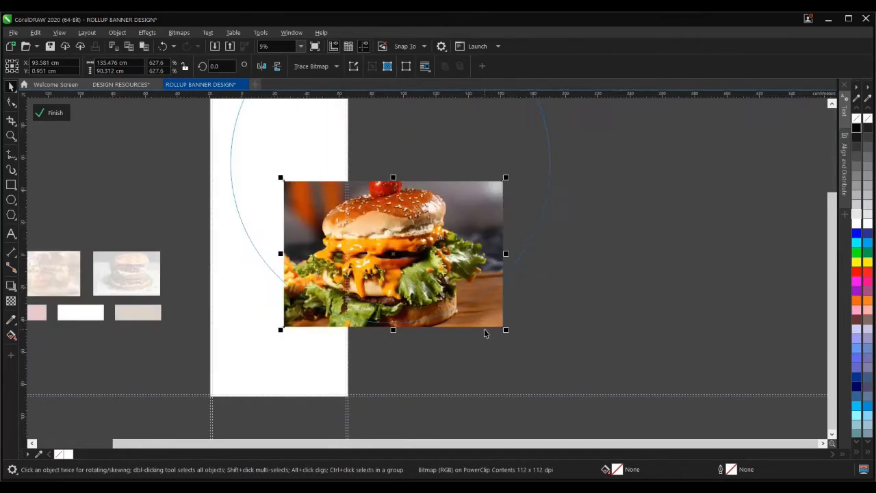
pyautogui.moveTo(504, 327); pyautogui.dragTo(522, 341)
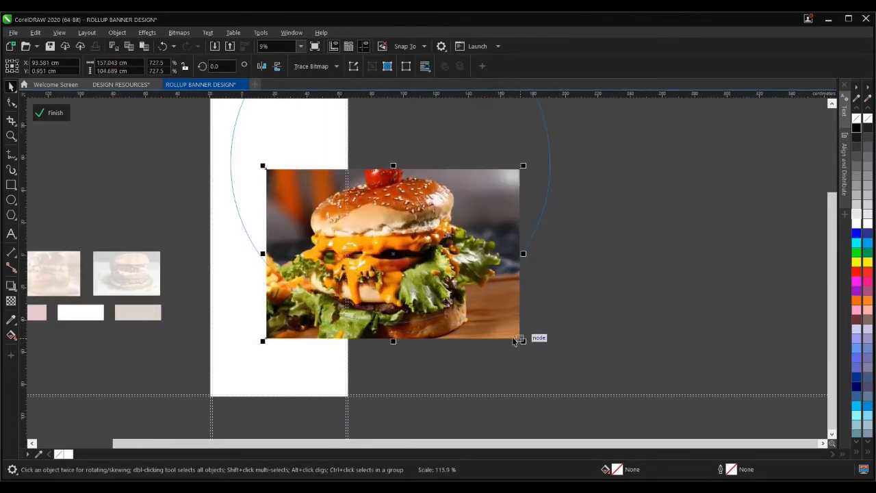
pyautogui.scroll(-2, 498, 278)
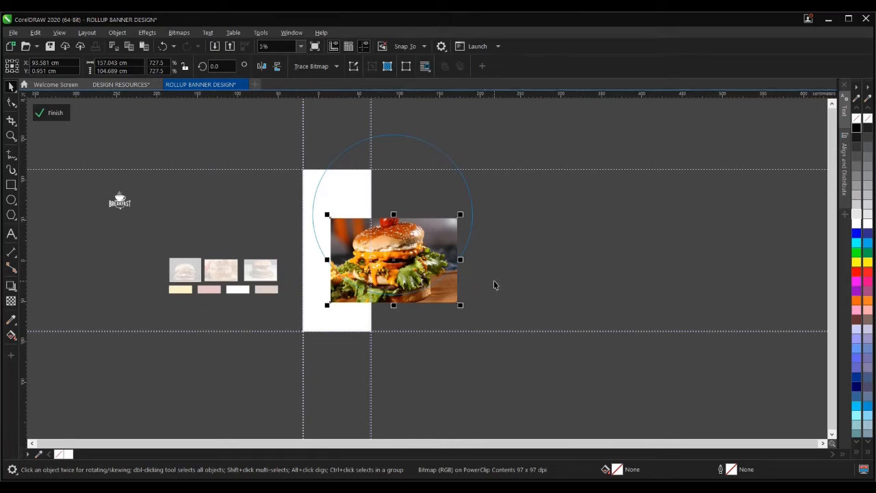
pyautogui.hotkey('ctrl', 'z')
pyautogui.hotkey('ctrl', 'z')
pyautogui.hotkey('ctrl', 'z')
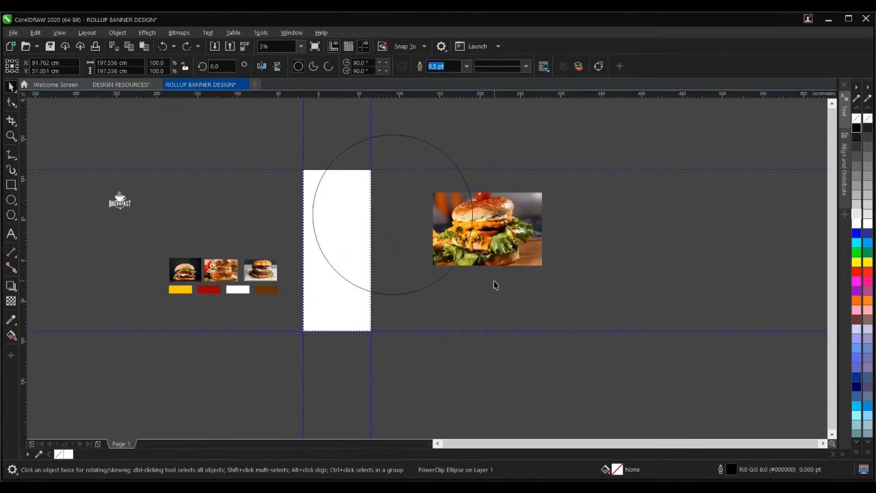
pyautogui.hotkey('ctrl', 'z')
# - Draw a large circle with F7 overlapping the page's right edge
pyautogui.click(434, 264)
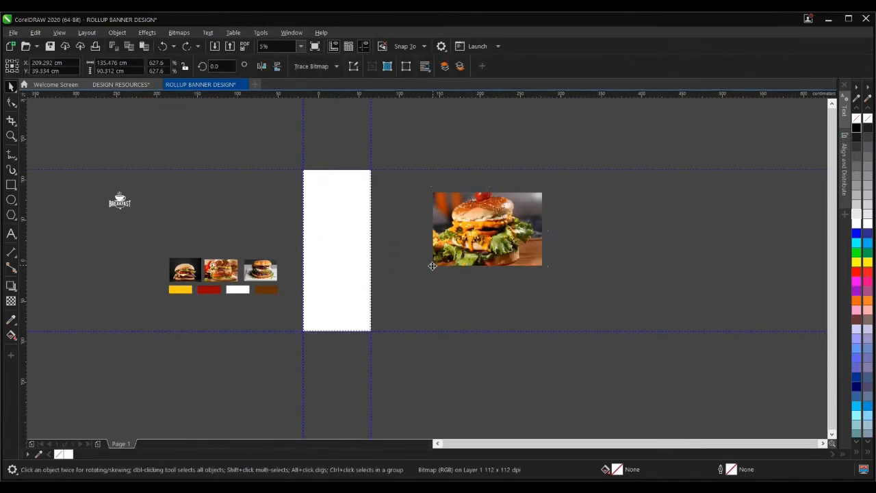
pyautogui.click(423, 281)
pyautogui.press('F7')
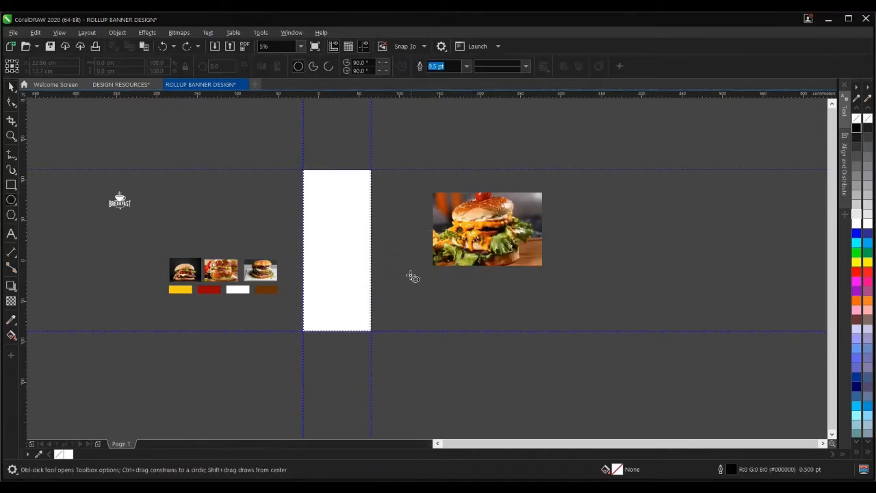
pyautogui.moveTo(411, 262); pyautogui.dragTo(452, 334)
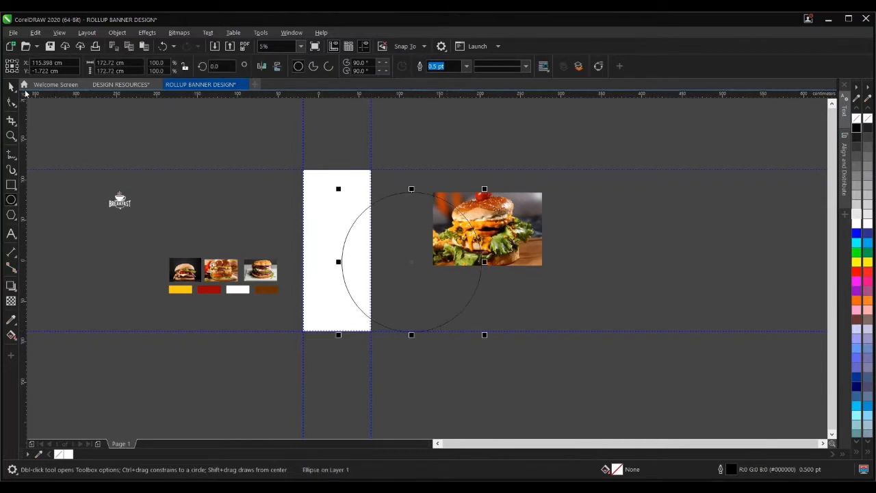
pyautogui.click(11, 87)
# - PowerClip the burger photo inside the new circle
pyautogui.click(521, 224)
pyautogui.rightClick(520, 221)
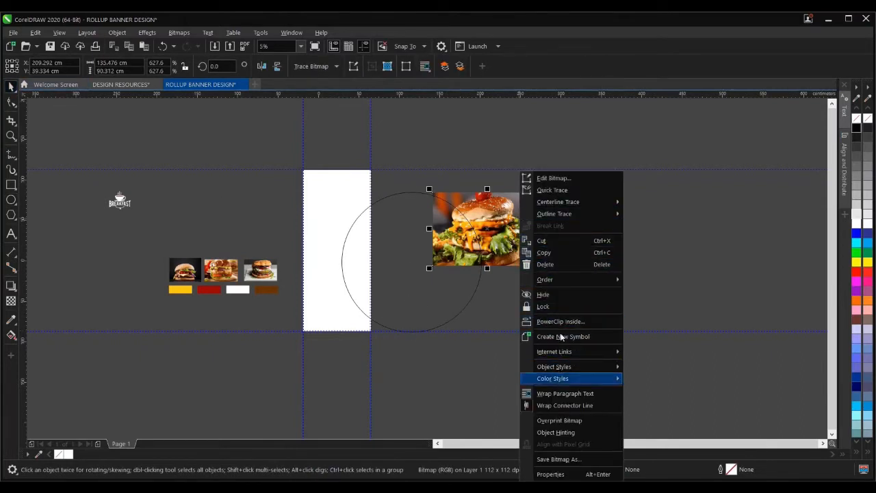
pyautogui.click(651, 277)
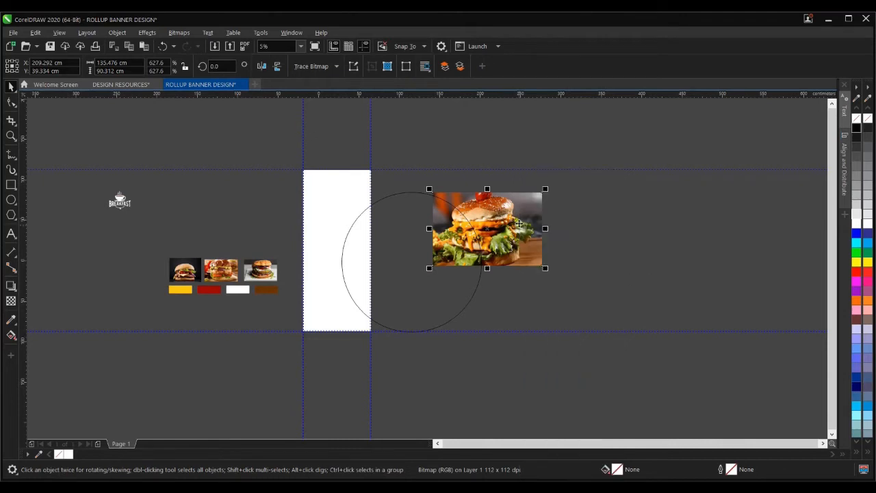
pyautogui.moveTo(504, 214); pyautogui.dragTo(429, 288)
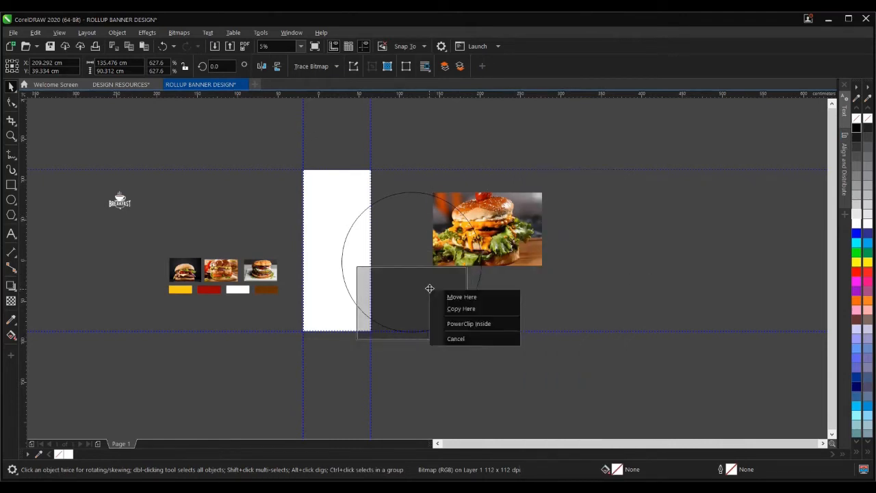
pyautogui.click(457, 323)
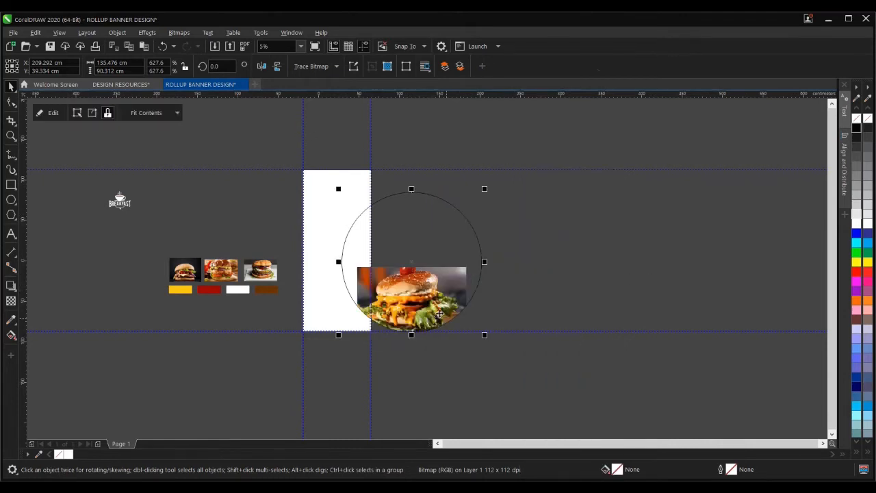
pyautogui.moveTo(497, 267); pyautogui.dragTo(498, 266)
# - PowerClip the burger circle inside the white banner rectangle
pyautogui.rightClick(498, 257)
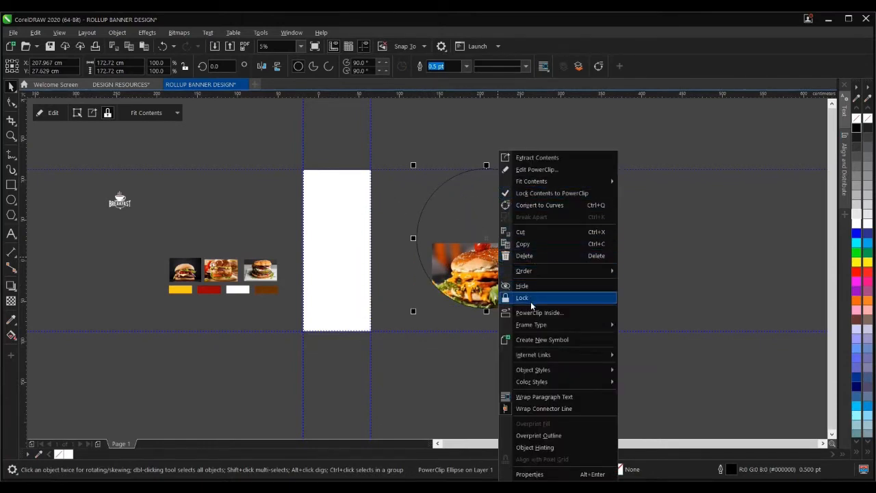
pyautogui.click(345, 201)
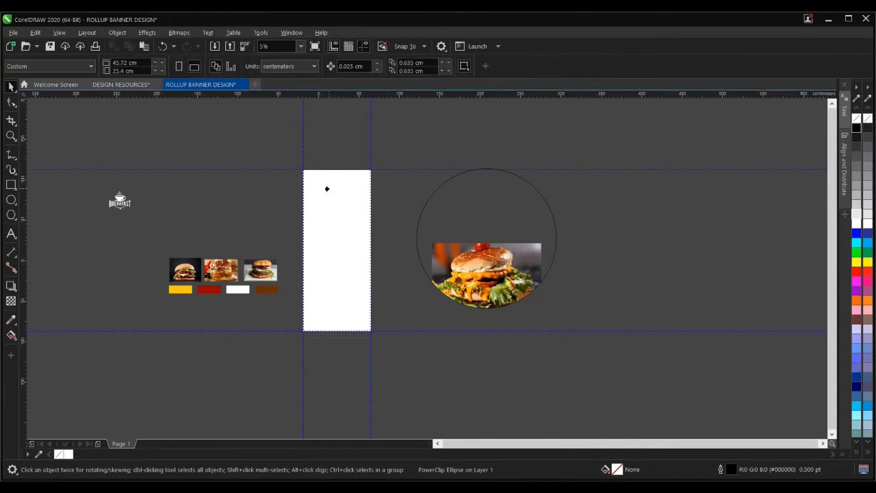
pyautogui.click(326, 188)
pyautogui.click(442, 239)
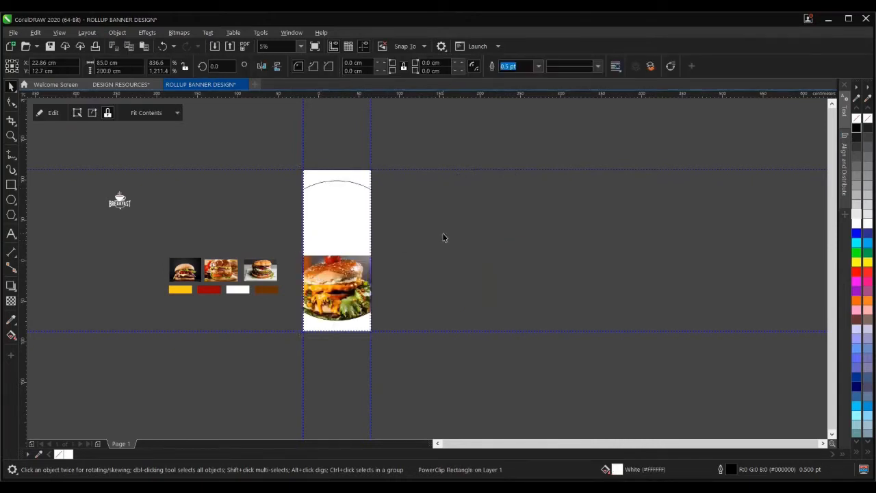
# - Inside the banner, move the burger circle higher and place a copy to its right
pyautogui.click(340, 210)
pyautogui.click(45, 117)
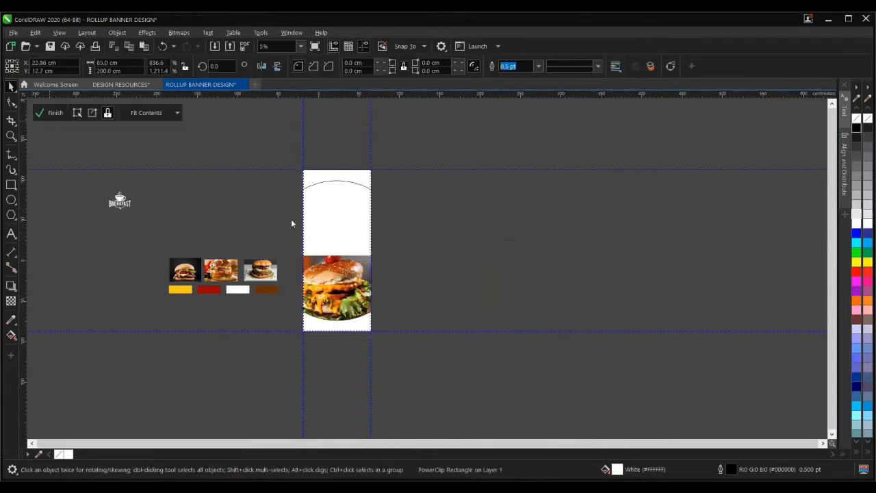
pyautogui.moveTo(345, 265); pyautogui.dragTo(342, 176)
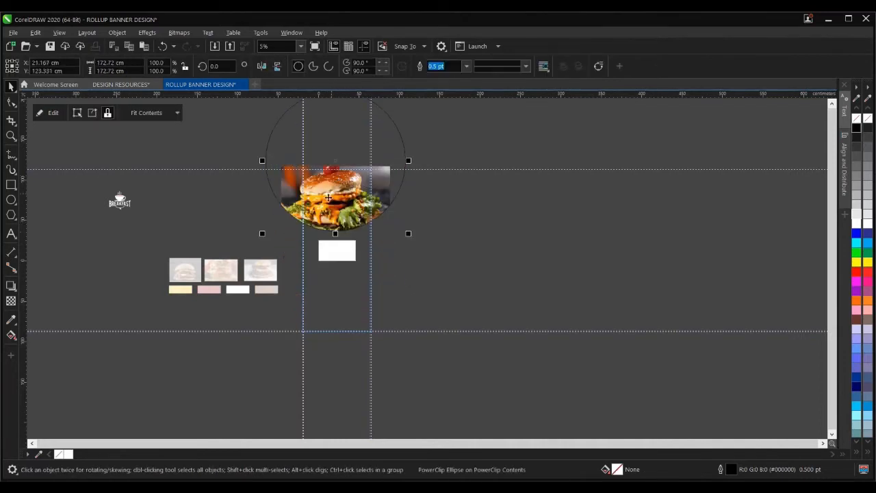
pyautogui.scroll(-2, 302, 202)
pyautogui.scroll(2, 353, 163)
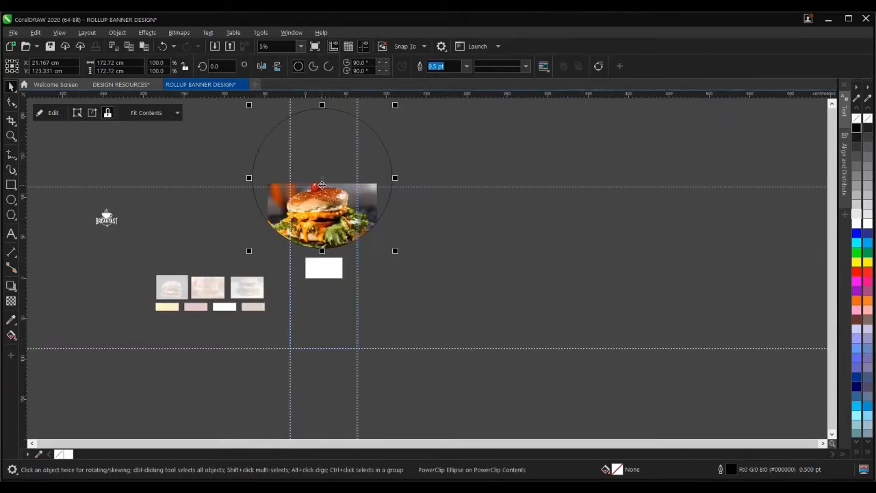
pyautogui.moveTo(354, 162); pyautogui.dragTo(551, 208)
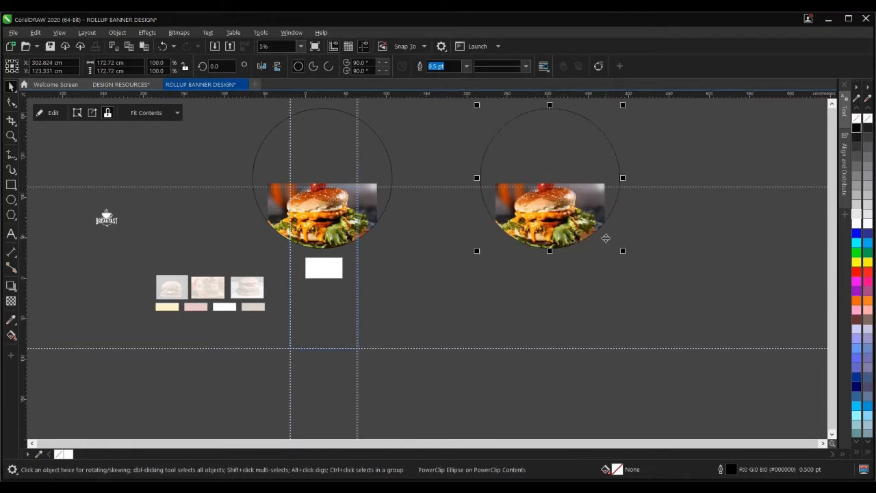
# - Shift the left burger circle down, then raise and slightly shrink the photo inside it
pyautogui.click(319, 203)
pyautogui.scroll(2, 322, 209)
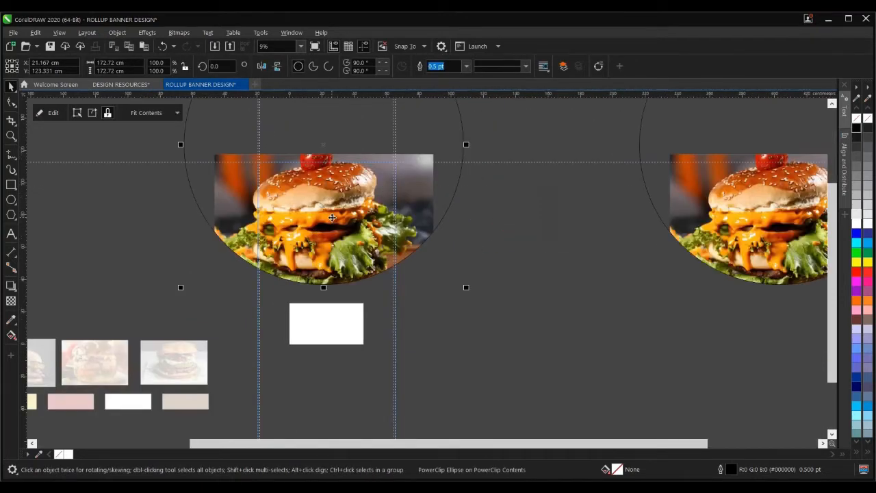
pyautogui.moveTo(332, 218); pyautogui.dragTo(321, 245)
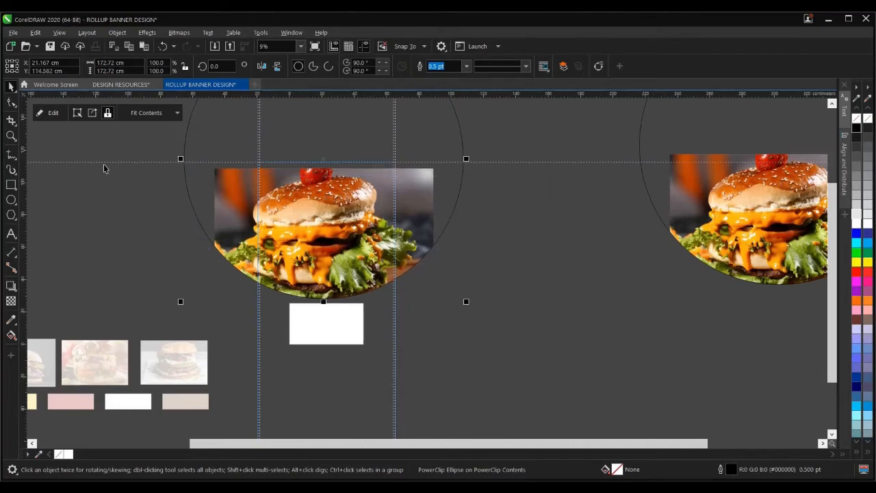
pyautogui.click(51, 112)
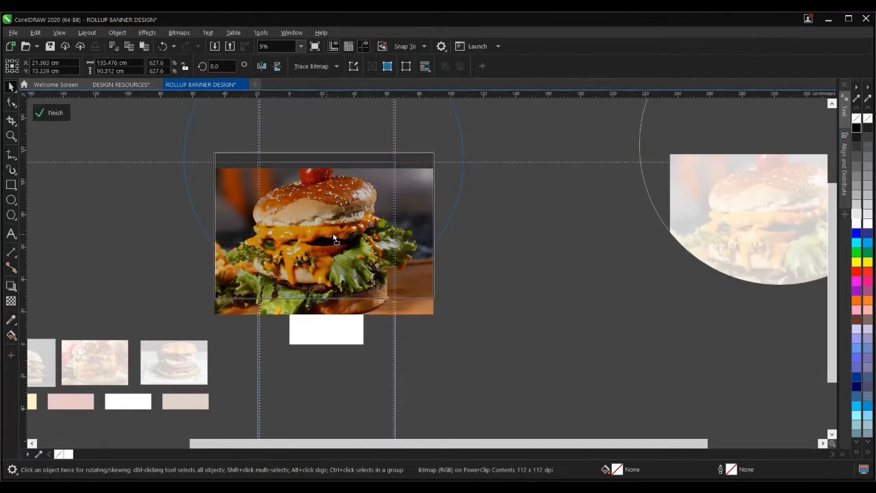
pyautogui.moveTo(335, 240)
pyautogui.mouseDown()
pyautogui.moveTo(335, 229)
pyautogui.moveTo(334, 238)
pyautogui.mouseUp()
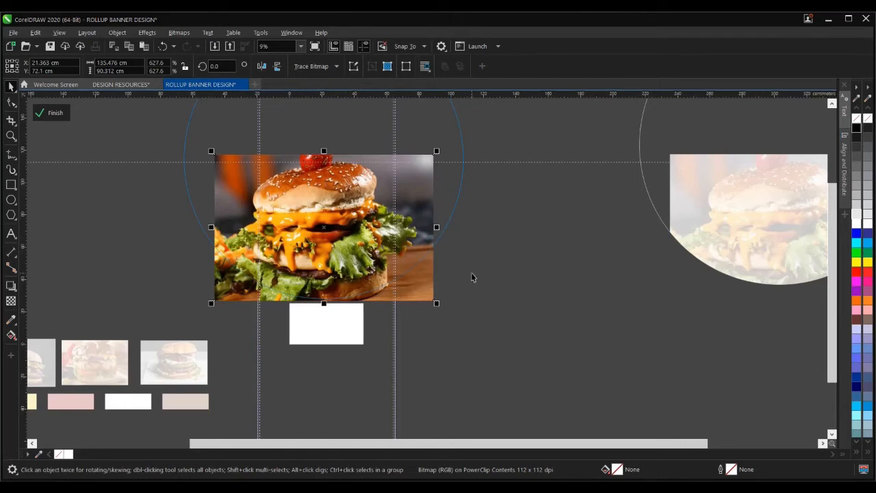
pyautogui.scroll(2, 459, 321)
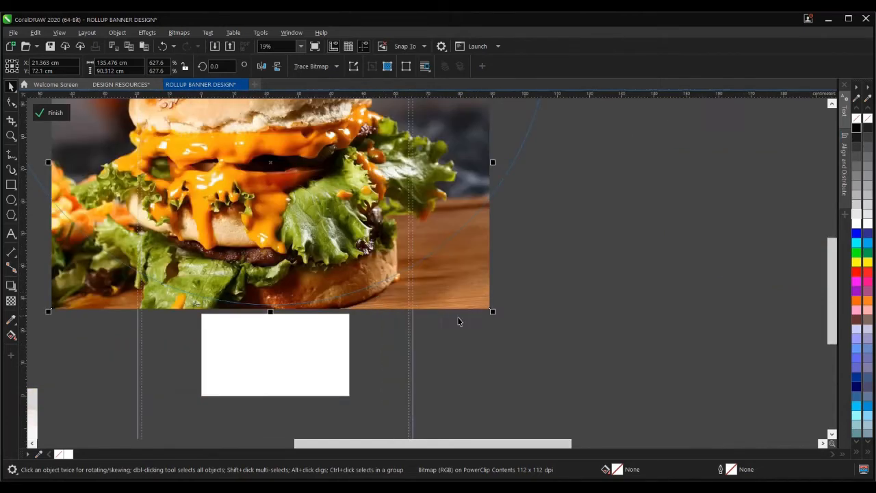
pyautogui.moveTo(492, 312); pyautogui.dragTo(487, 309)
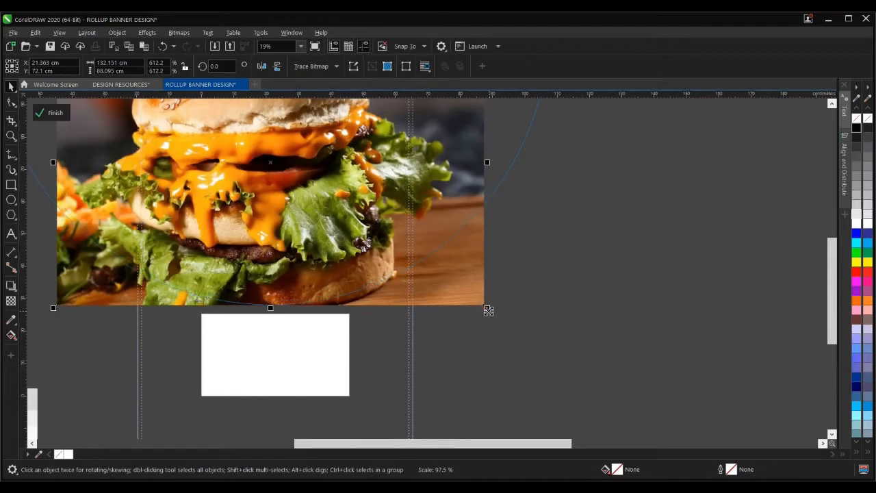
pyautogui.scroll(-1, 337, 285)
pyautogui.keyDown('ctrl'); pyautogui.click(434, 286); pyautogui.keyUp('ctrl')
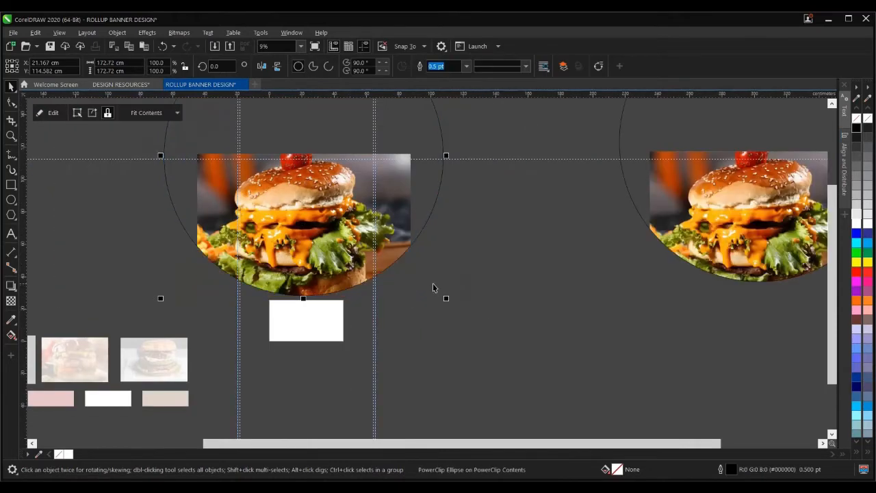
# - Lower the burger circle in the banner and push the photo higher inside its circle
pyautogui.moveTo(301, 230); pyautogui.dragTo(306, 256)
pyautogui.scroll(1, 304, 230)
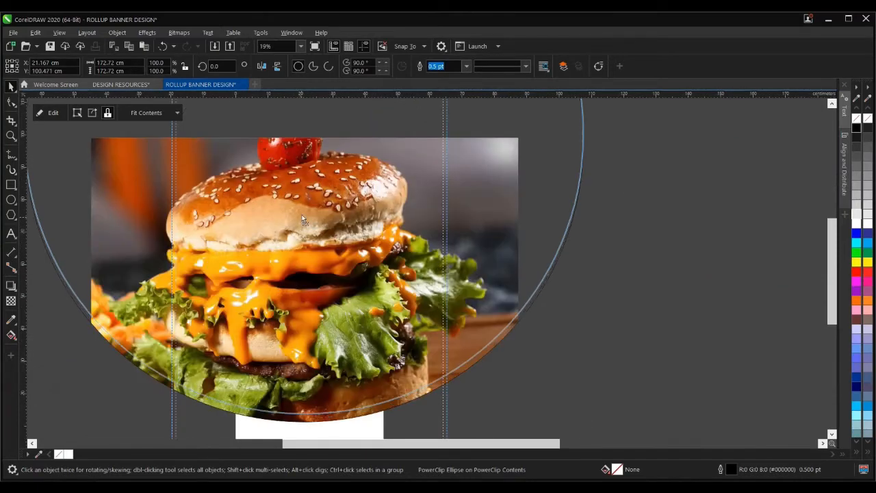
pyautogui.scroll(-1, 292, 238)
pyautogui.scroll(-1, 292, 238)
pyautogui.scroll(2, 295, 163)
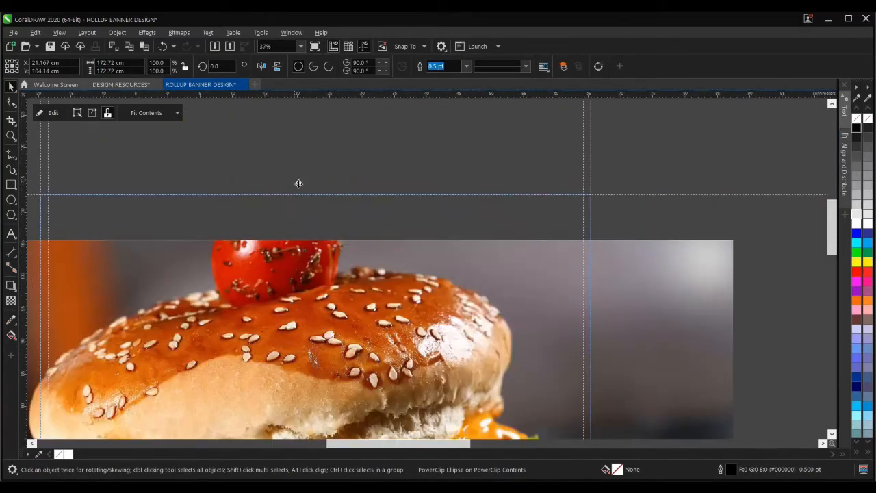
pyautogui.moveTo(347, 284); pyautogui.dragTo(348, 246)
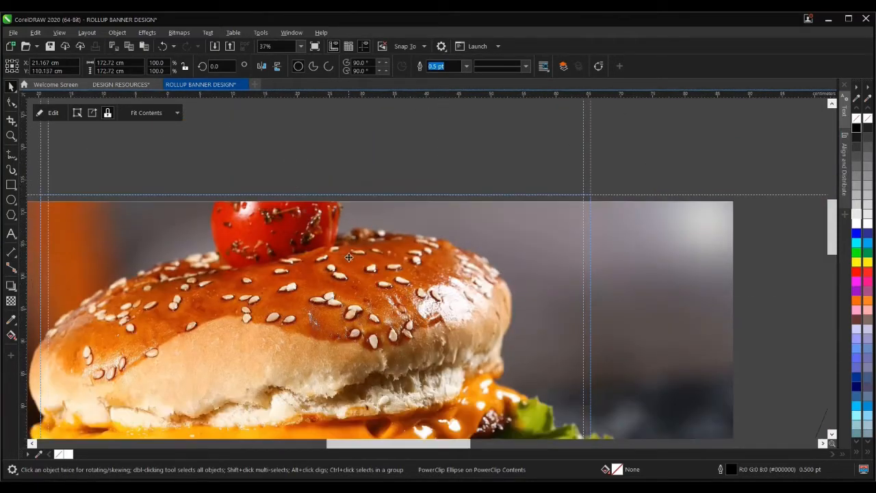
pyautogui.press('Escape')
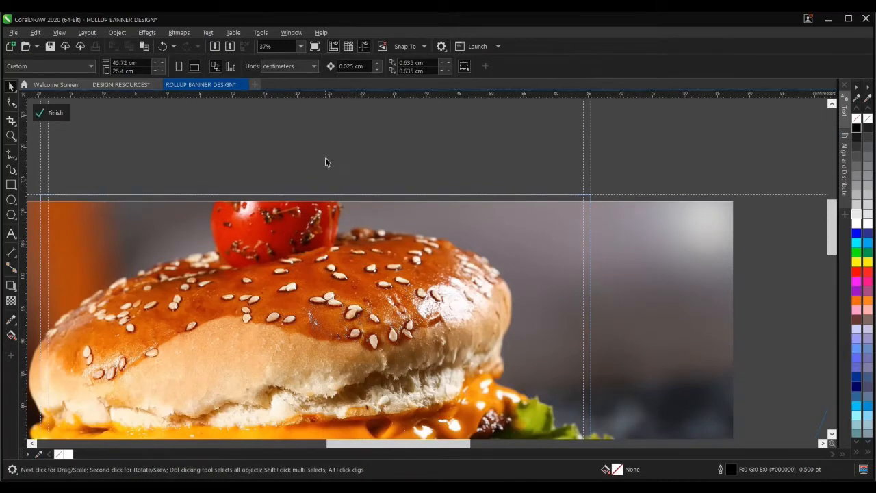
pyautogui.scroll(-2, 325, 158)
pyautogui.click(332, 245)
pyautogui.scroll(2, 332, 244)
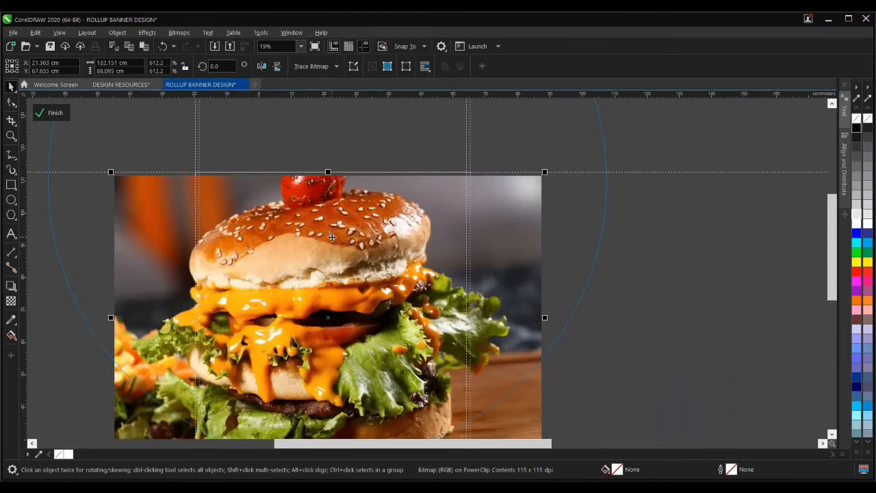
pyautogui.scroll(-2, 331, 237)
pyautogui.keyDown('ctrl'); pyautogui.click(468, 278); pyautogui.keyUp('ctrl')
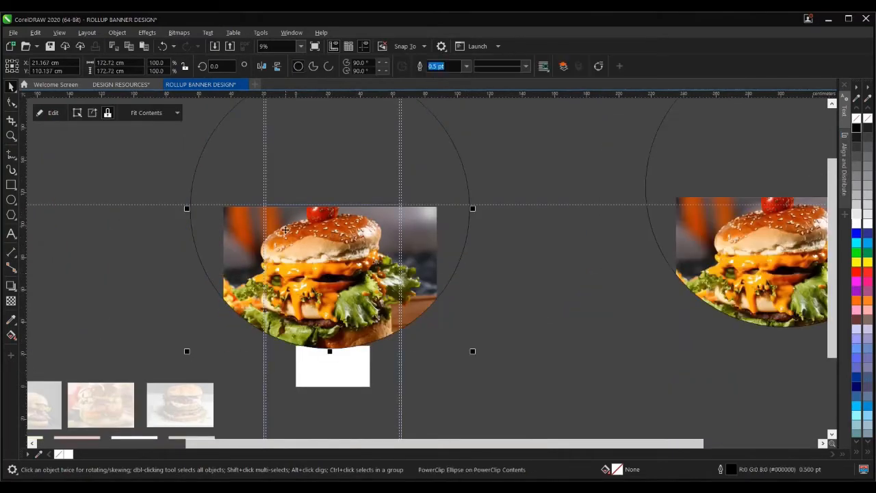
pyautogui.scroll(6, 303, 210)
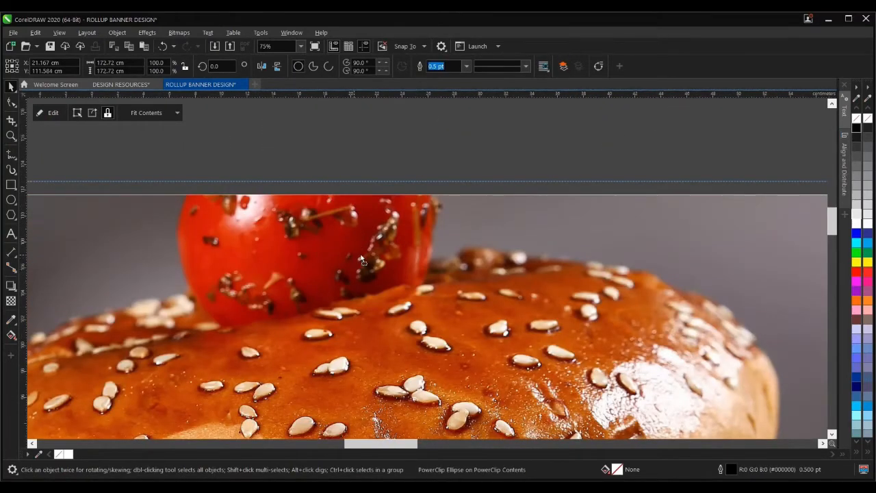
pyautogui.moveTo(361, 260); pyautogui.dragTo(355, 229)
pyautogui.scroll(-6, 355, 235)
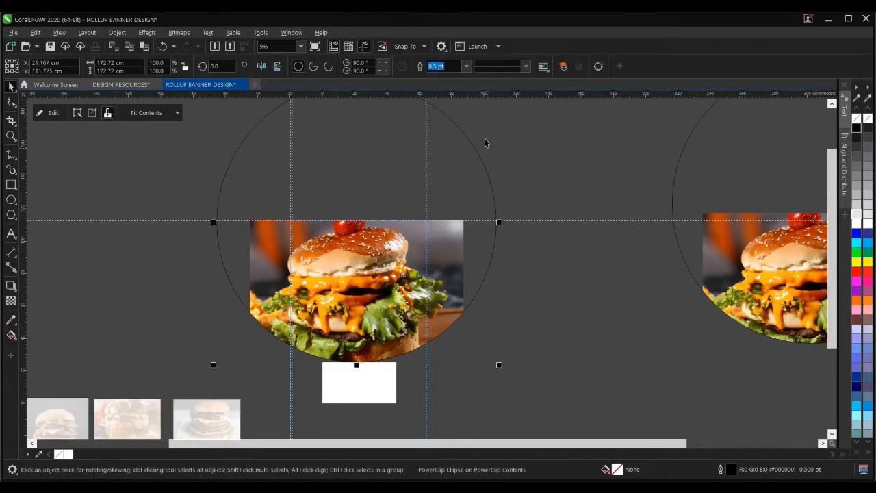
# - Thicken the burger circle's outline from 36 pt through 50 pt to a final 60 pt
pyautogui.click(466, 66)
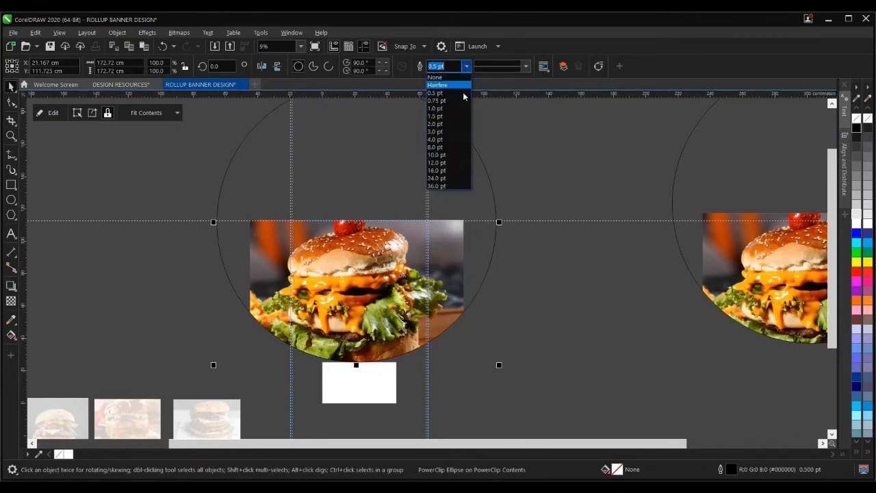
pyautogui.click(442, 186)
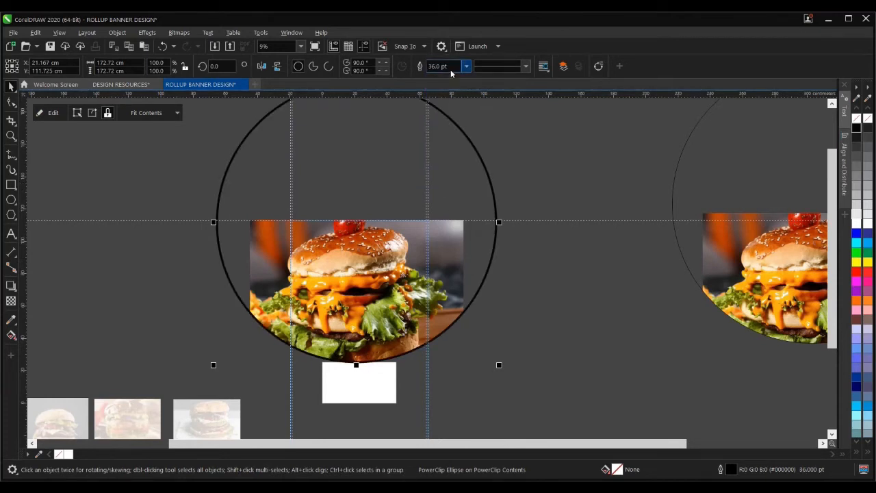
pyautogui.write('5')
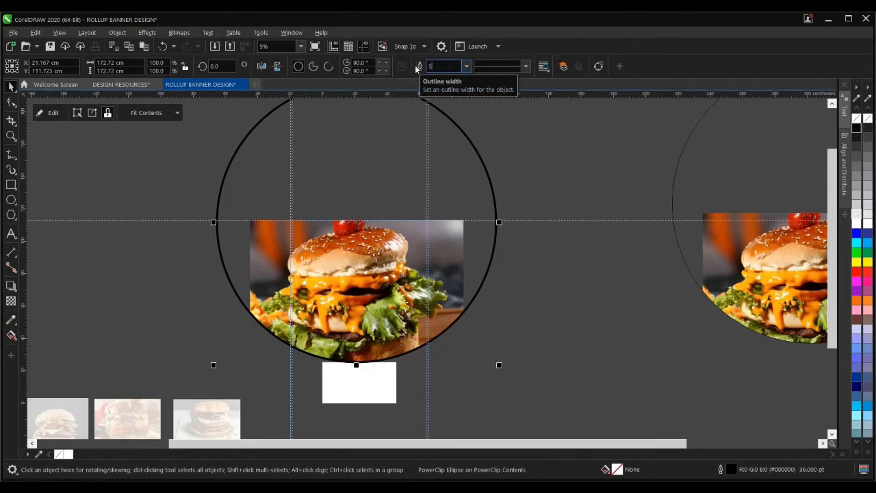
pyautogui.write('0')
pyautogui.press('Return')
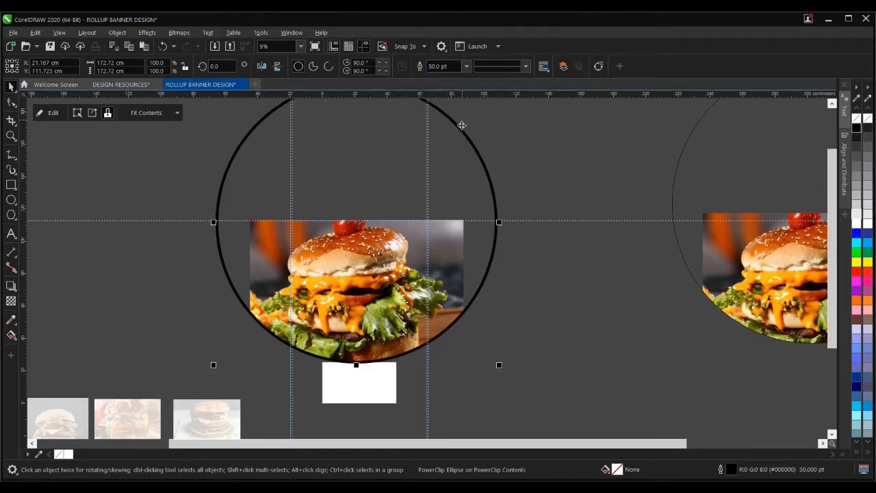
pyautogui.click(439, 67)
pyautogui.write('60')
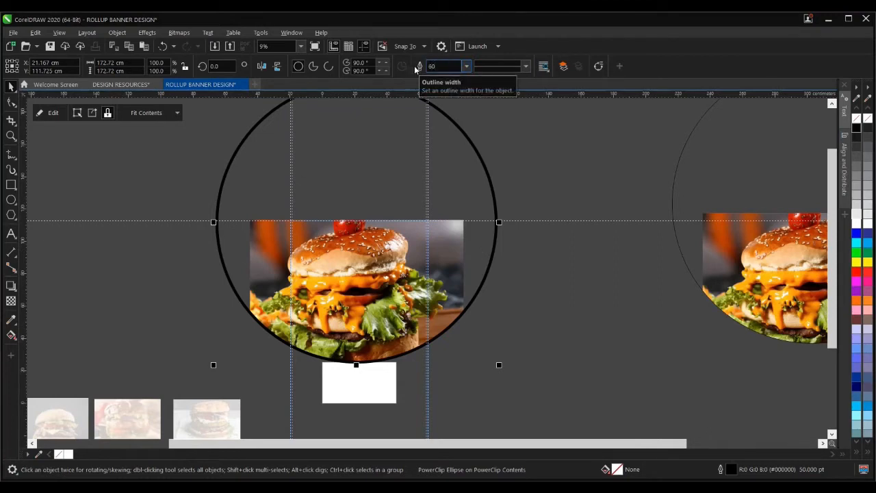
pyautogui.press('Return')
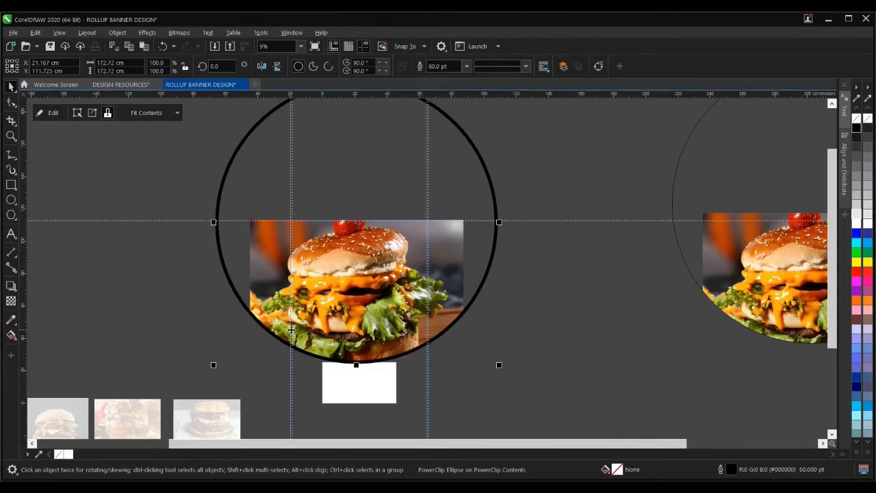
pyautogui.scroll(-2, 321, 312)
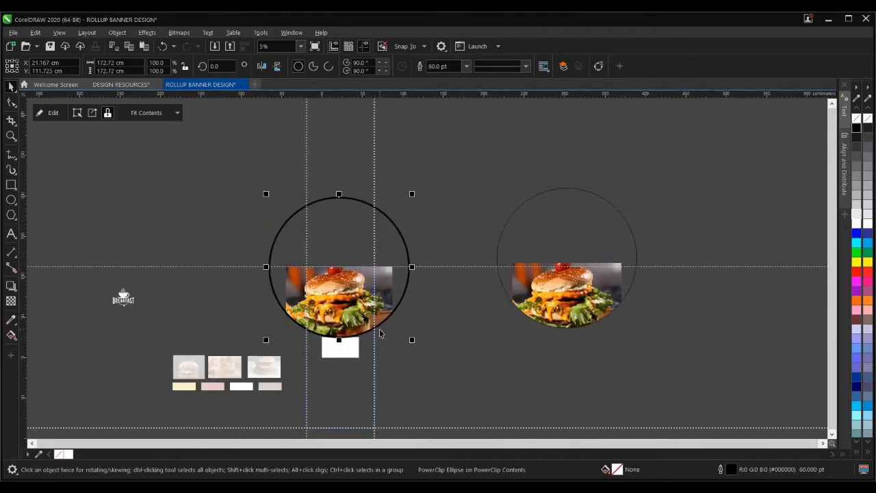
# - Finish the PowerClip edit, try a deep yellow fill on the lower banner, then undo it
pyautogui.keyDown('ctrl'); pyautogui.click(432, 331); pyautogui.keyUp('ctrl')
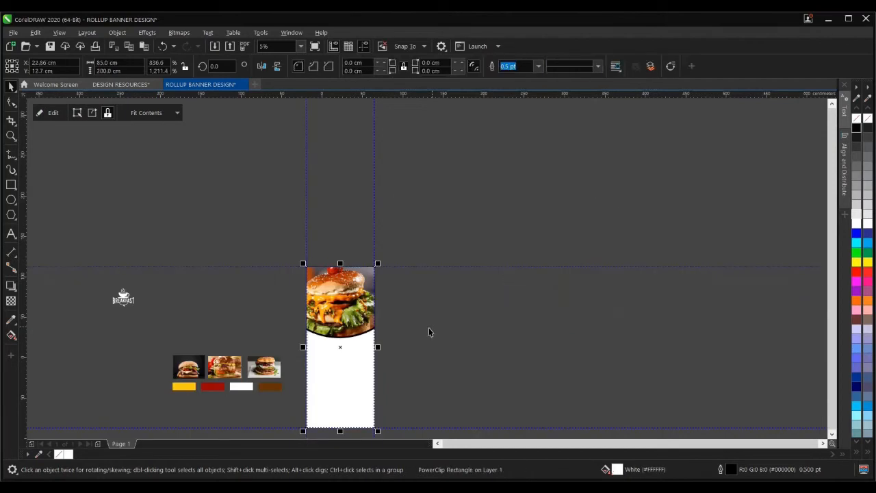
pyautogui.scroll(2, 307, 357)
pyautogui.click(266, 315)
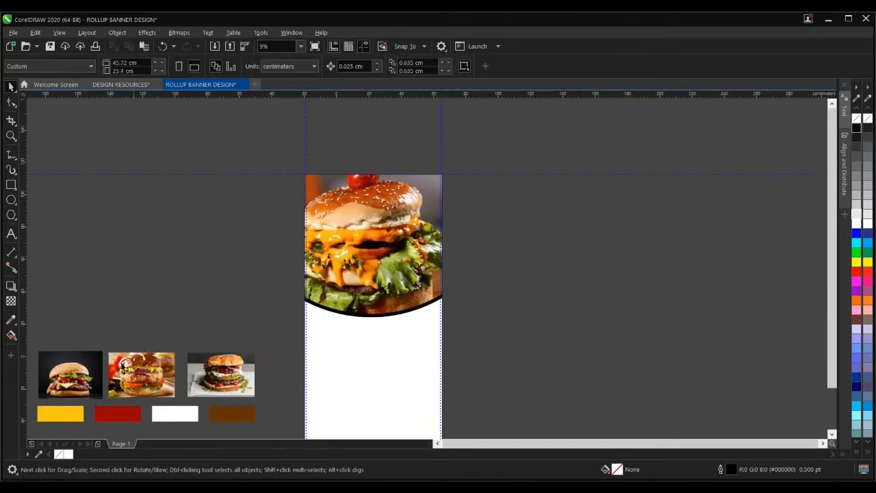
pyautogui.click(11, 318)
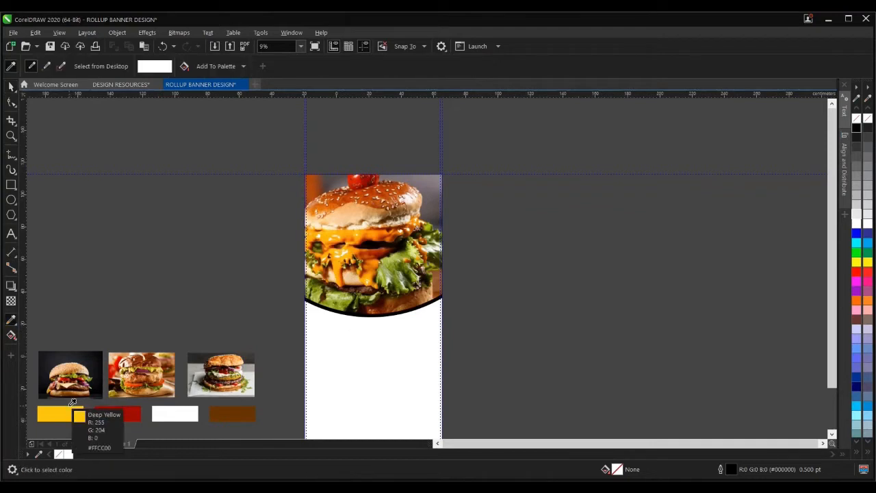
pyautogui.click(72, 404)
pyautogui.click(358, 370)
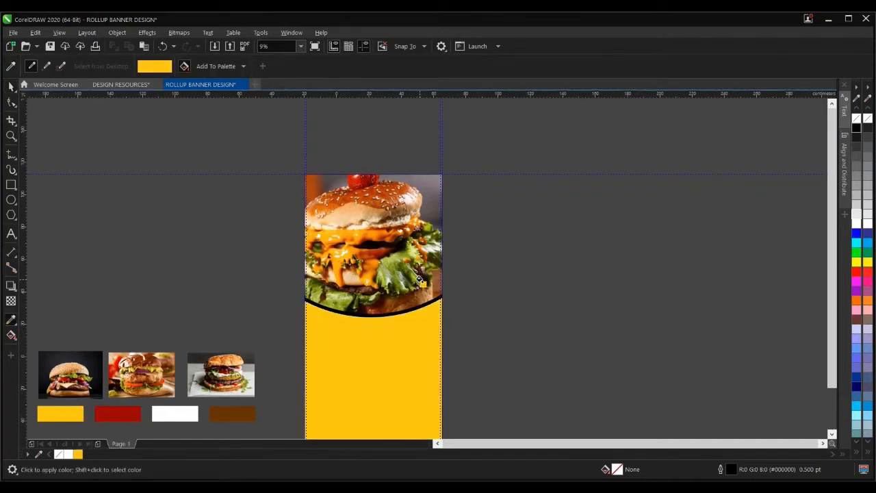
pyautogui.hotkey('ctrl', 'z')
# - Reselect the banner and reopen its clipped contents for editing
pyautogui.press('space')
pyautogui.click(396, 252)
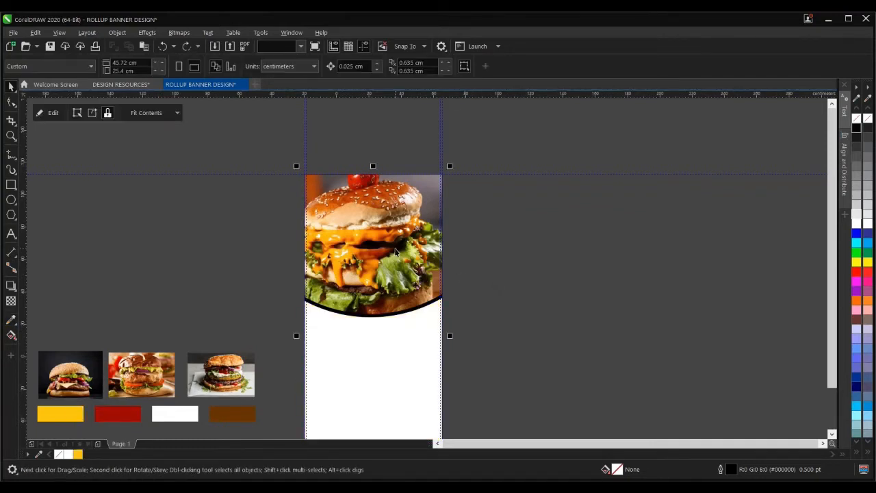
pyautogui.scroll(-2, 381, 299)
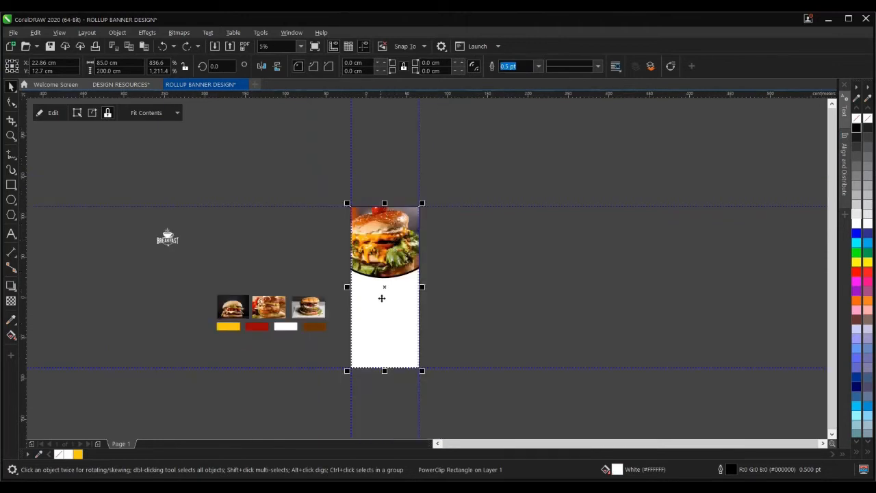
pyautogui.click(52, 113)
# - Make the burger circle's thick outline yellow and shift it slightly left
pyautogui.scroll(2, 421, 251)
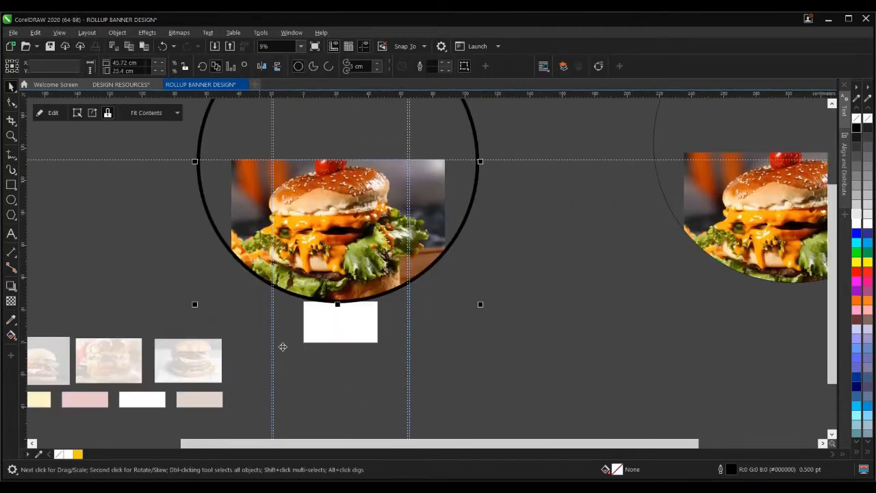
pyautogui.rightClick(78, 454)
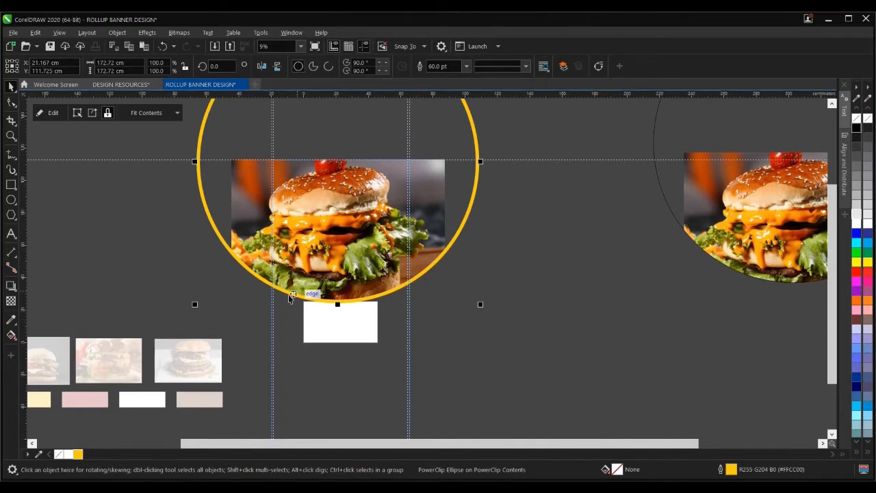
pyautogui.scroll(2, 290, 297)
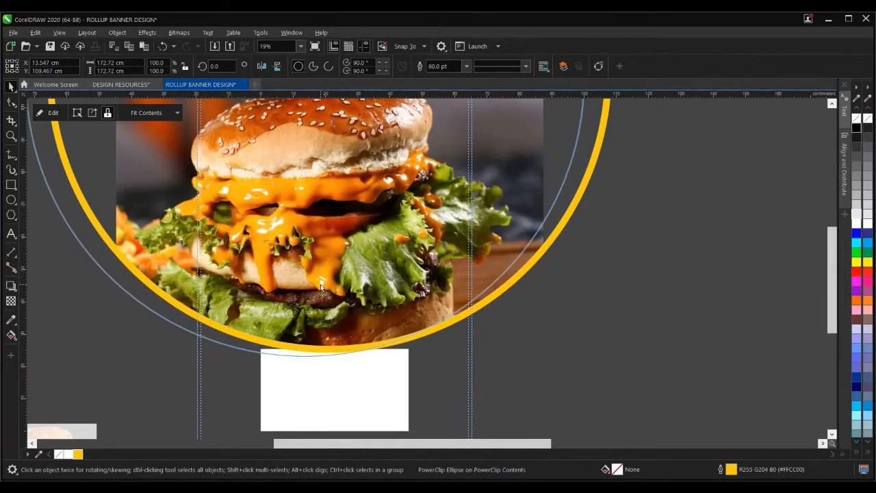
pyautogui.moveTo(320, 284); pyautogui.dragTo(319, 279)
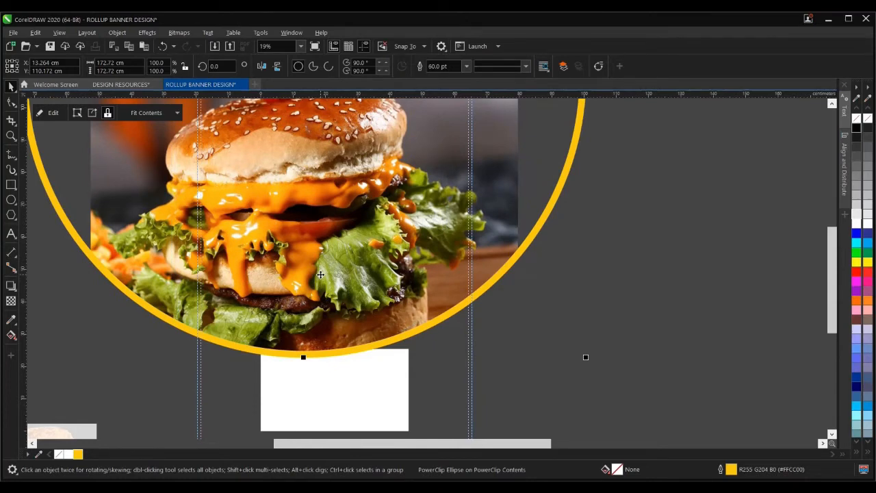
pyautogui.moveTo(320, 275)
pyautogui.mouseDown()
pyautogui.moveTo(321, 286)
pyautogui.moveTo(311, 280)
pyautogui.mouseUp()
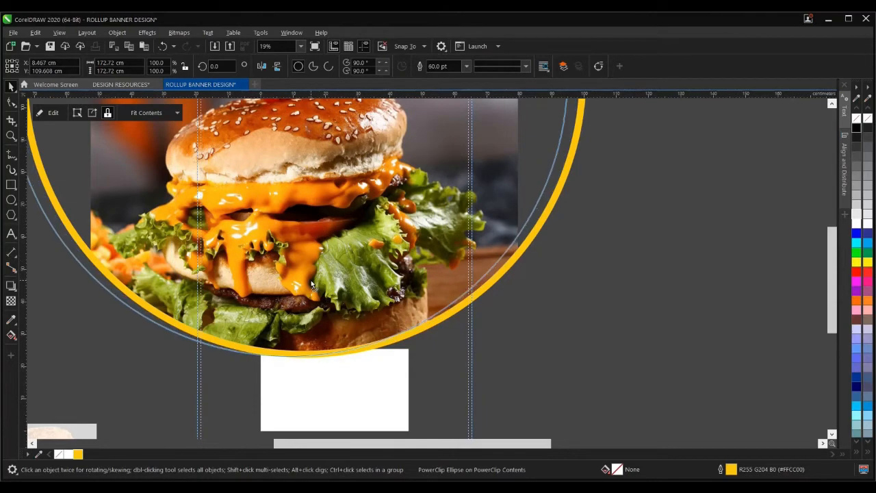
# - Move the second burger circle beside the yellow-ringed one
pyautogui.scroll(-2, 354, 257)
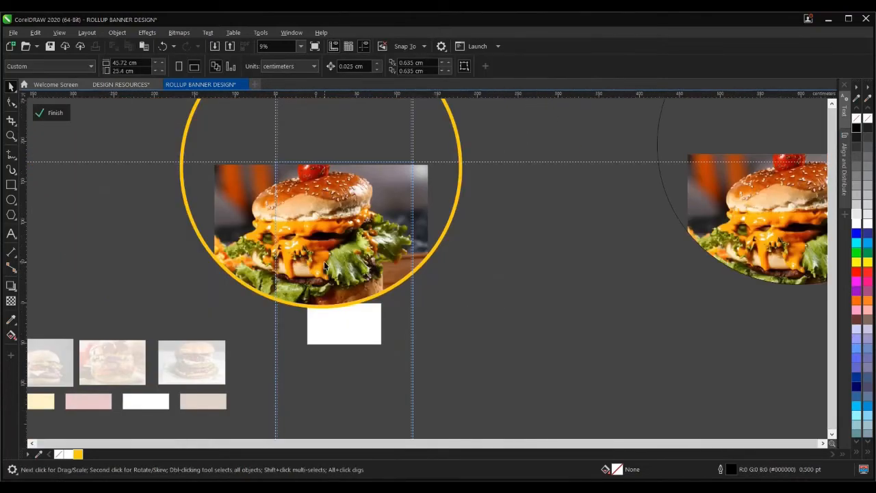
pyautogui.scroll(-2, 497, 308)
pyautogui.click(522, 254)
pyautogui.moveTo(526, 248); pyautogui.dragTo(466, 245)
pyautogui.scroll(2, 405, 259)
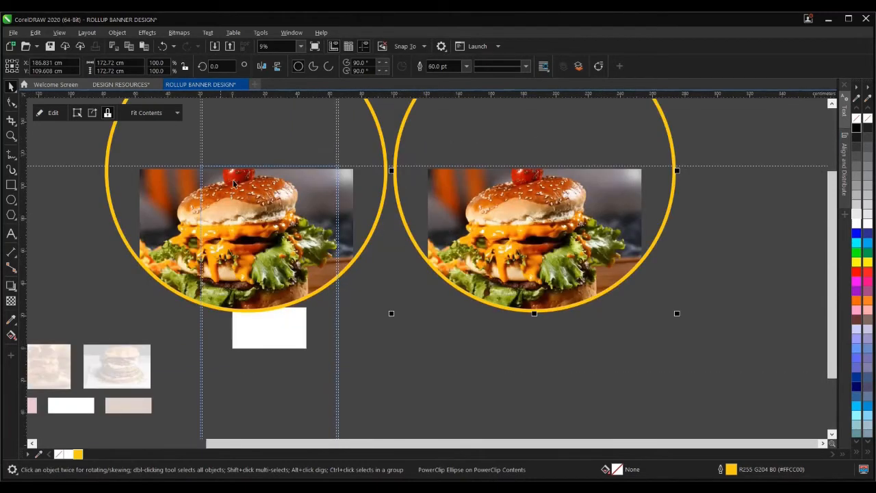
# - Delete the burger photo from inside the second circle, leaving it empty
pyautogui.click(91, 112)
pyautogui.scroll(-2, 386, 289)
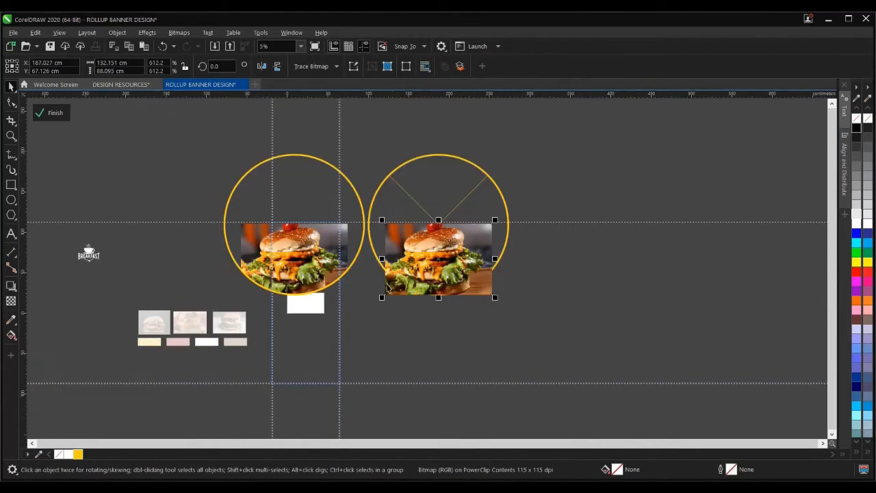
pyautogui.press('Delete')
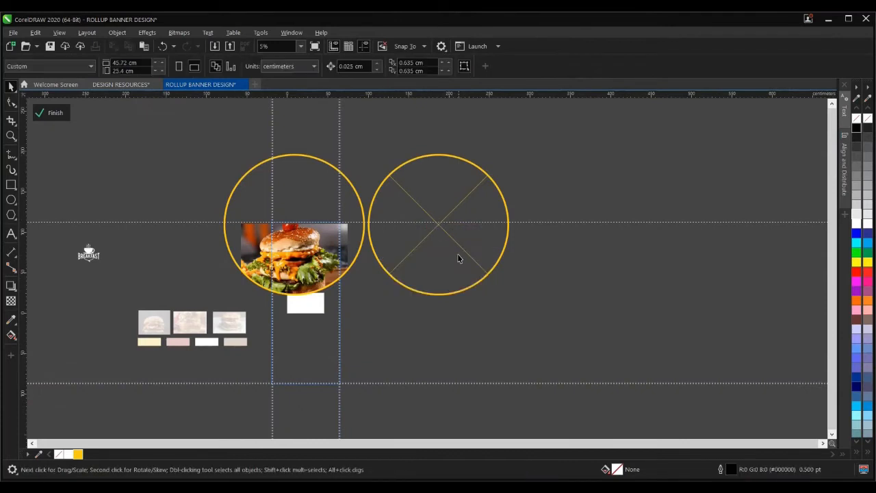
pyautogui.keyDown('ctrl'); pyautogui.click(442, 218); pyautogui.keyUp('ctrl')
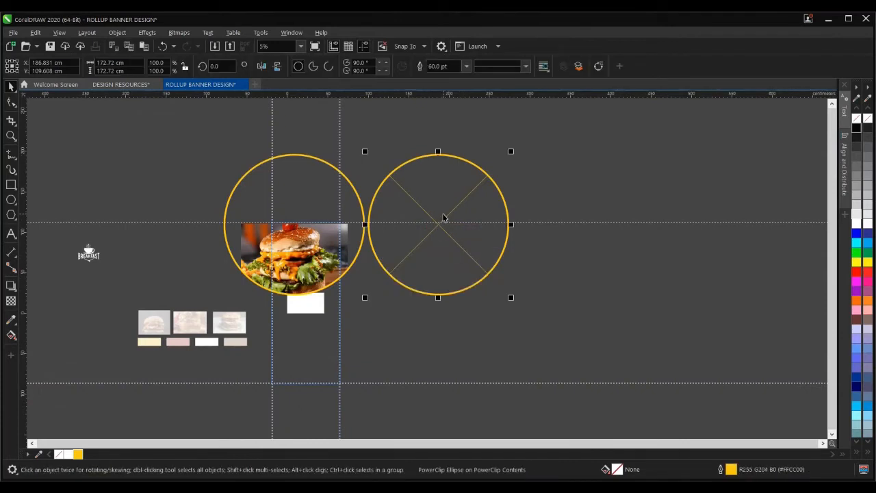
# - Remove the right circle's frame, nudge it left and down, and finish editing the banner
pyautogui.rightClick(443, 216)
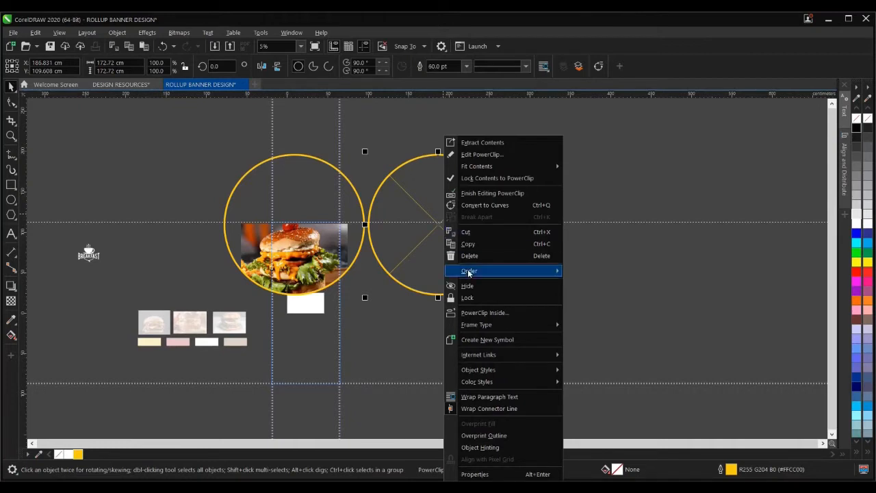
pyautogui.moveTo(498, 331)
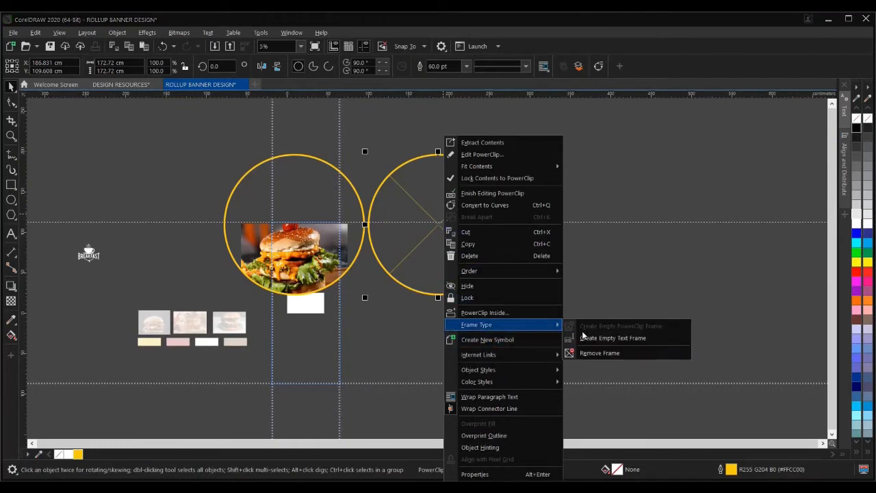
pyautogui.click(593, 352)
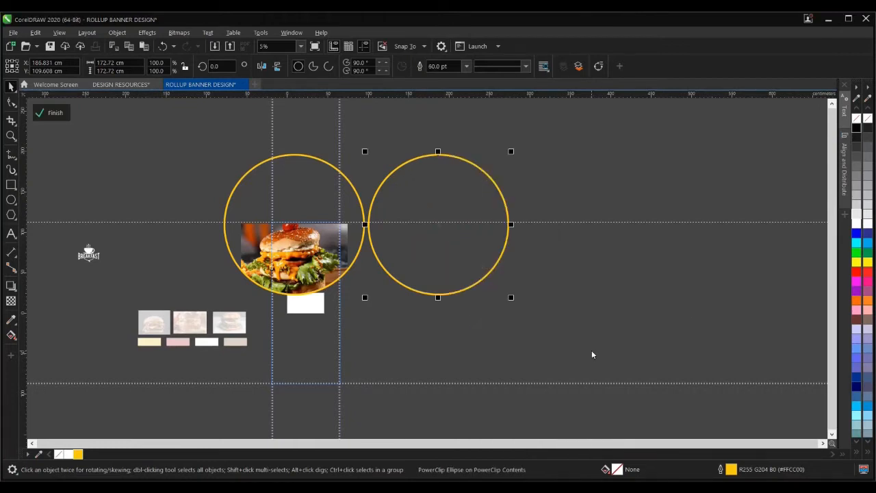
pyautogui.click(457, 276)
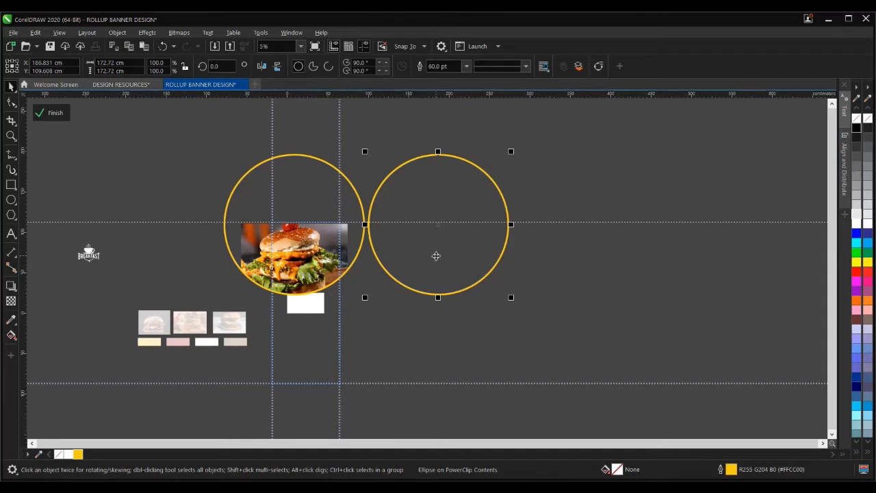
pyautogui.moveTo(436, 256); pyautogui.dragTo(430, 265)
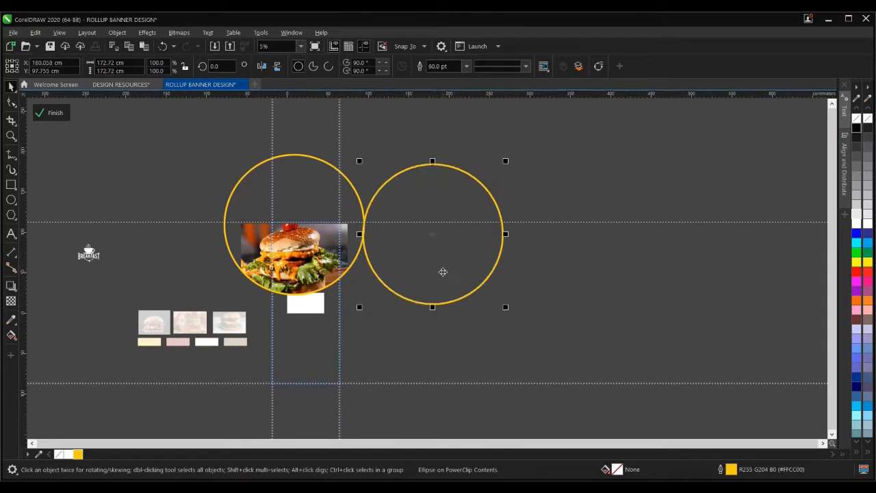
pyautogui.click(370, 333)
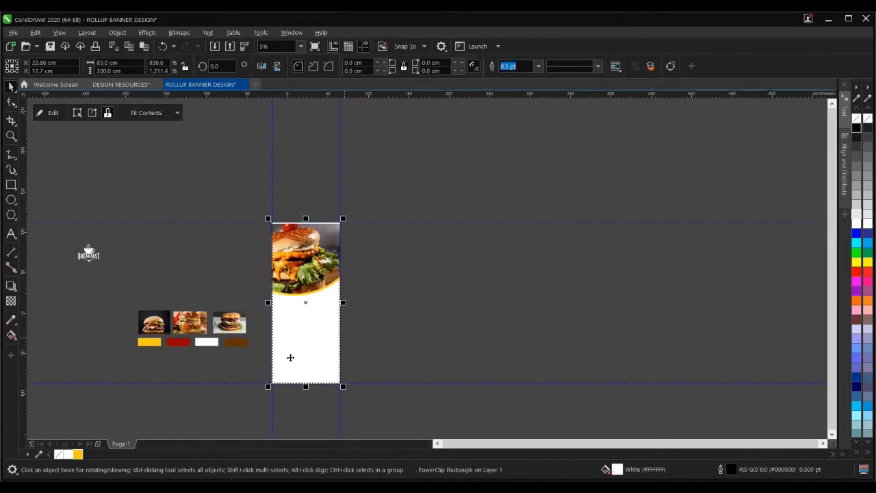
# - Fill the banner's white background with the sampled red swatch
pyautogui.click(12, 320)
pyautogui.click(180, 342)
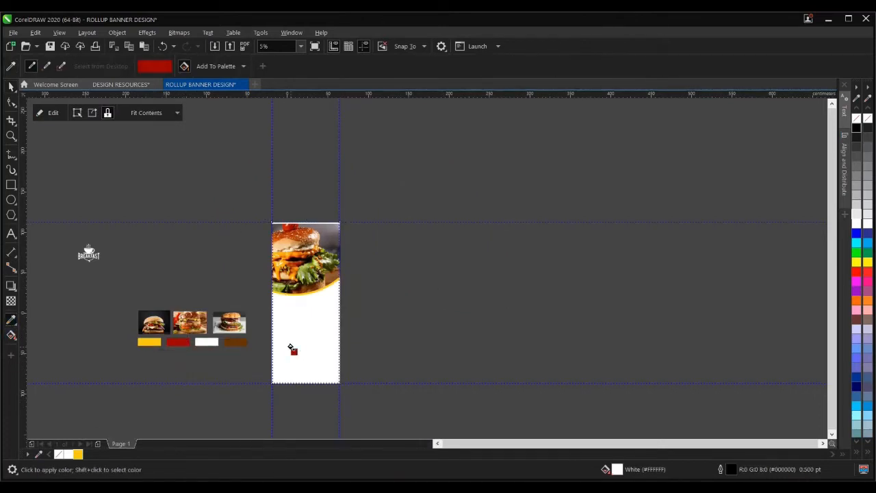
pyautogui.click(291, 349)
pyautogui.press('space')
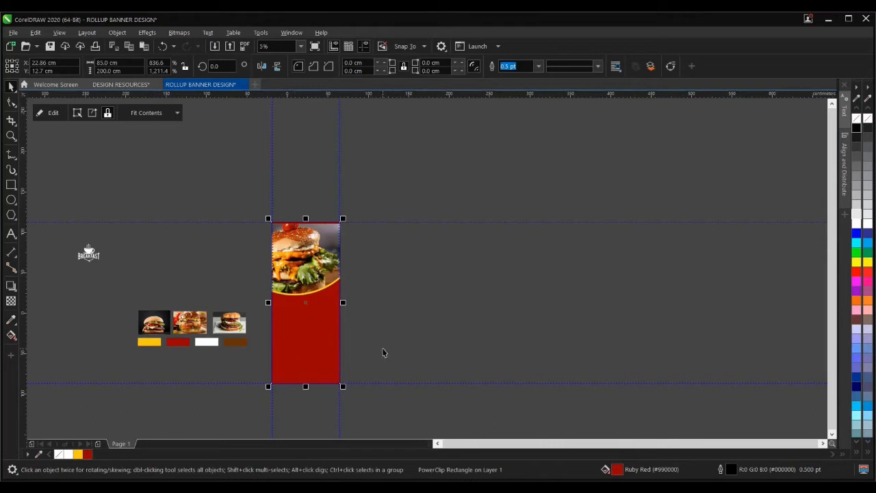
pyautogui.click(363, 346)
# - Reopen the banner's contents and fill the right yellow-ringed circle with ruby red (#990000)
pyautogui.click(319, 332)
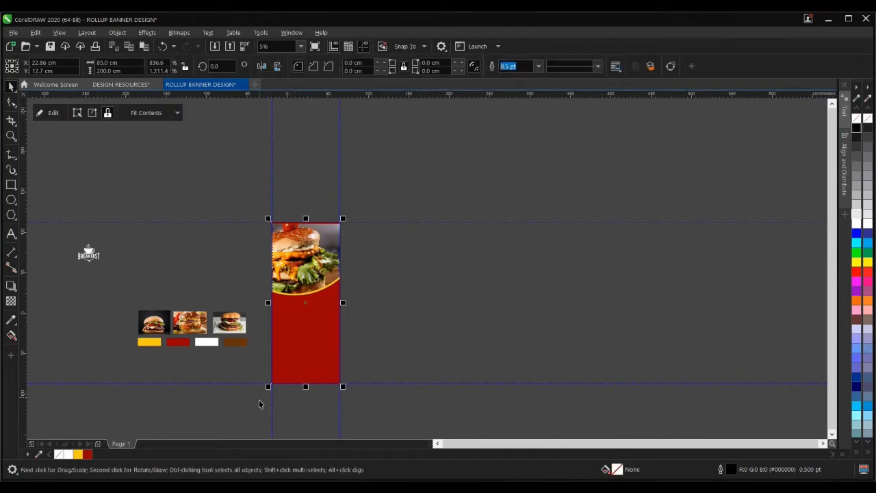
pyautogui.click(54, 115)
pyautogui.click(415, 275)
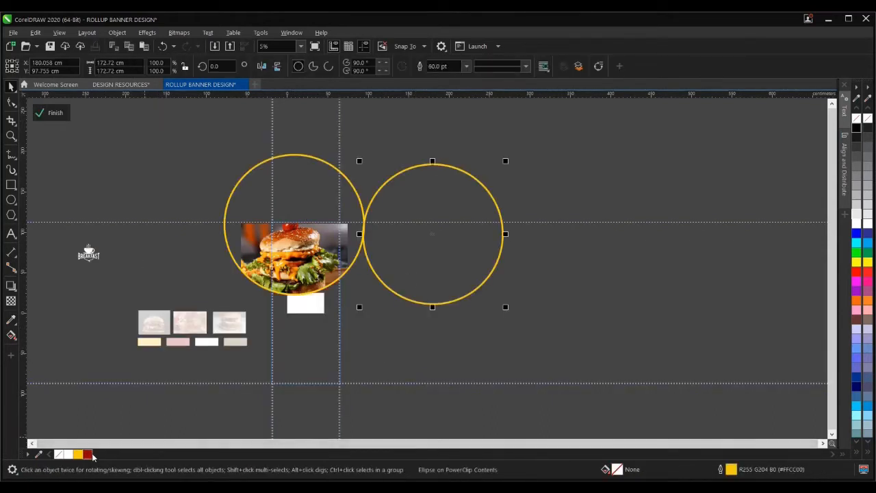
pyautogui.click(91, 456)
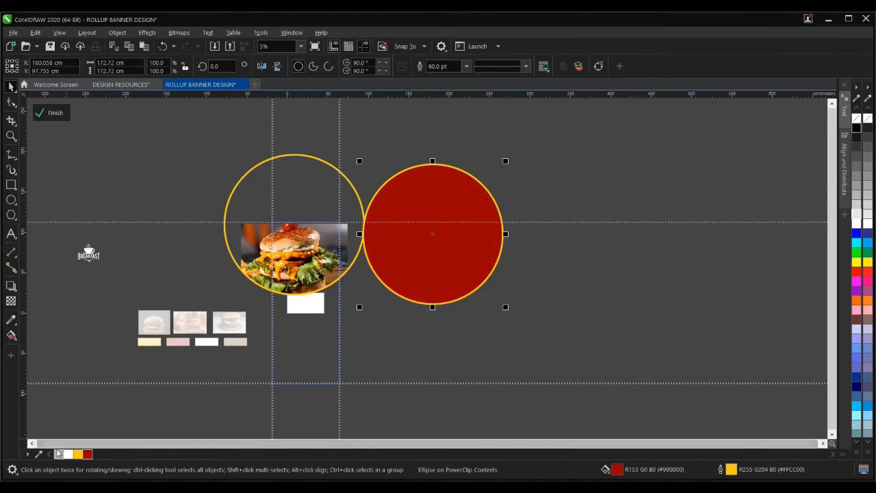
# - Remove the red circle's outline and move it over the burger circle
pyautogui.rightClick(59, 454)
pyautogui.scroll(2, 271, 277)
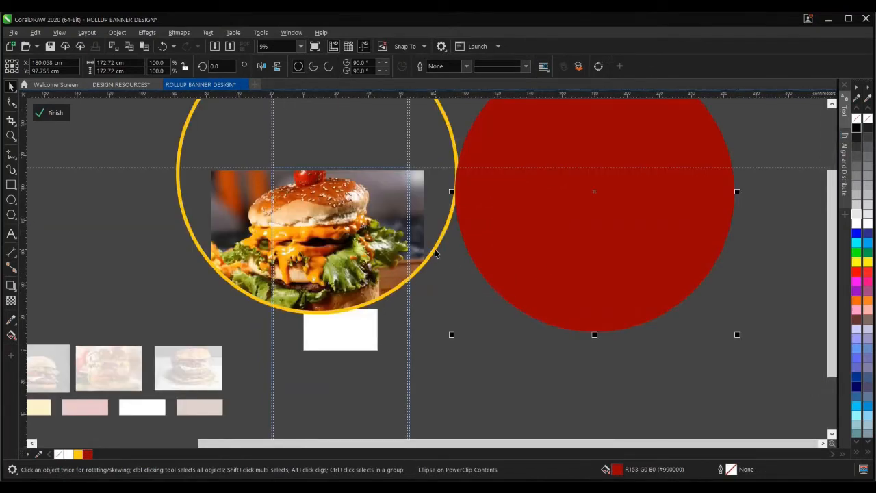
pyautogui.moveTo(571, 263); pyautogui.dragTo(250, 262)
pyautogui.scroll(3, 315, 325)
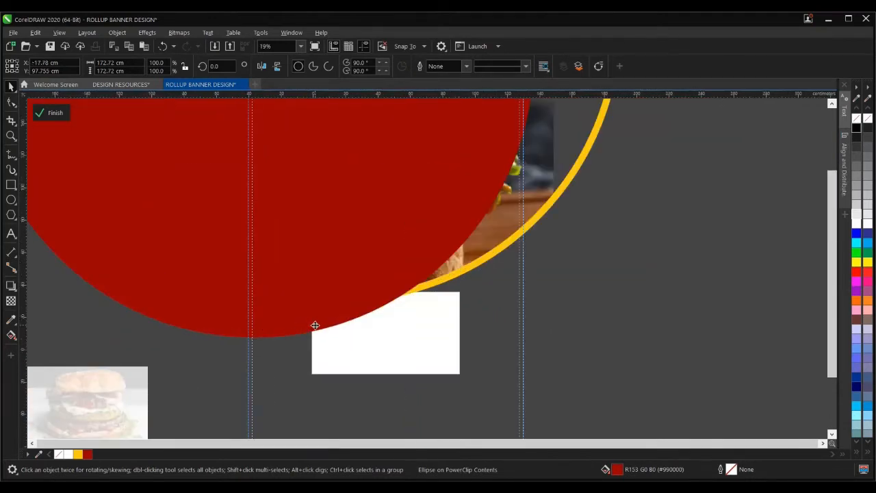
pyautogui.scroll(-3, 315, 325)
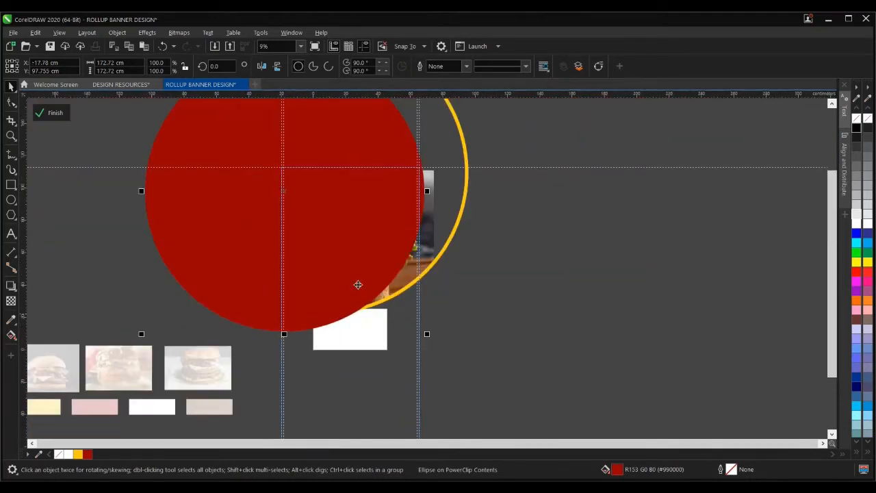
# - Send the red circle to the back of the layer and centre it behind the burger
pyautogui.click(578, 69)
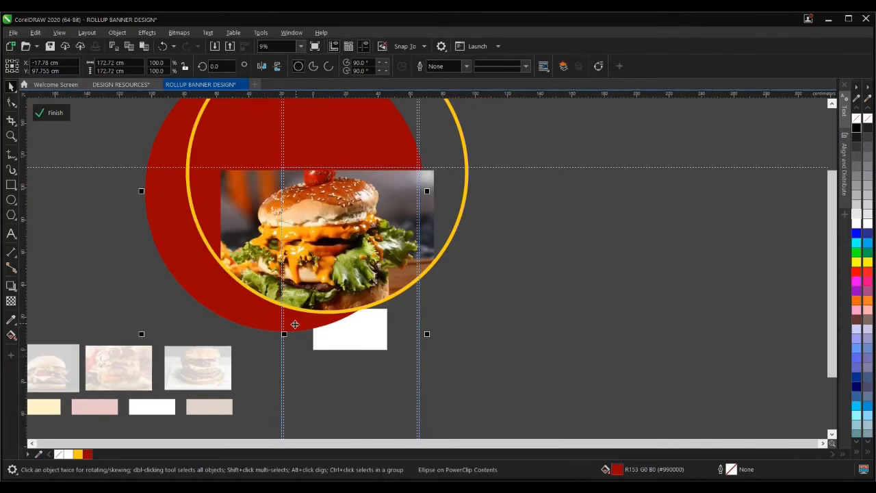
pyautogui.moveTo(295, 324); pyautogui.dragTo(313, 318)
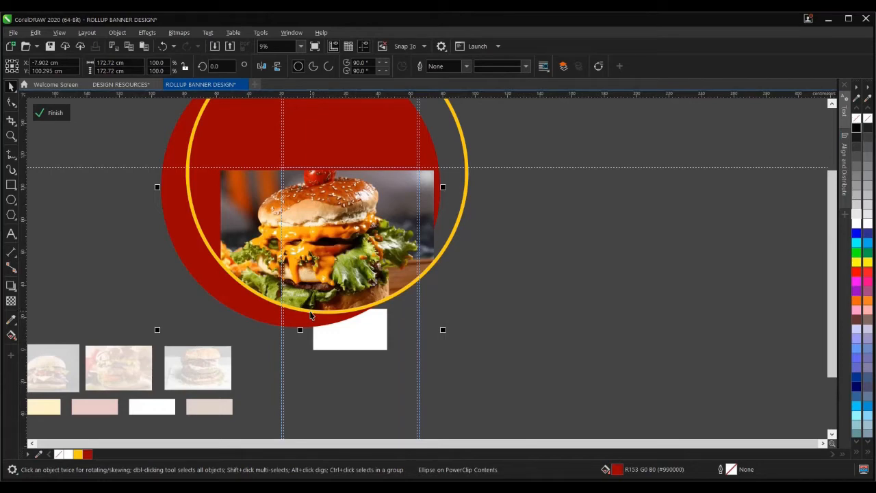
pyautogui.scroll(2, 321, 325)
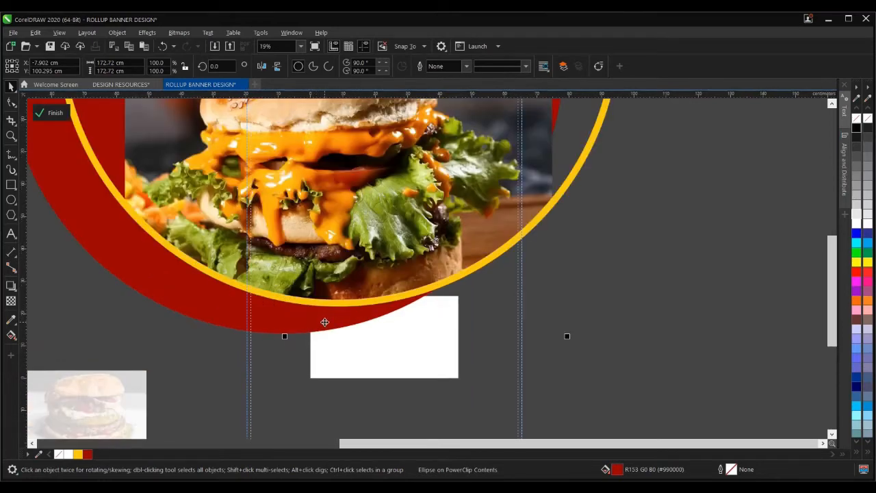
pyautogui.moveTo(325, 322); pyautogui.dragTo(366, 324)
pyautogui.scroll(-2, 348, 309)
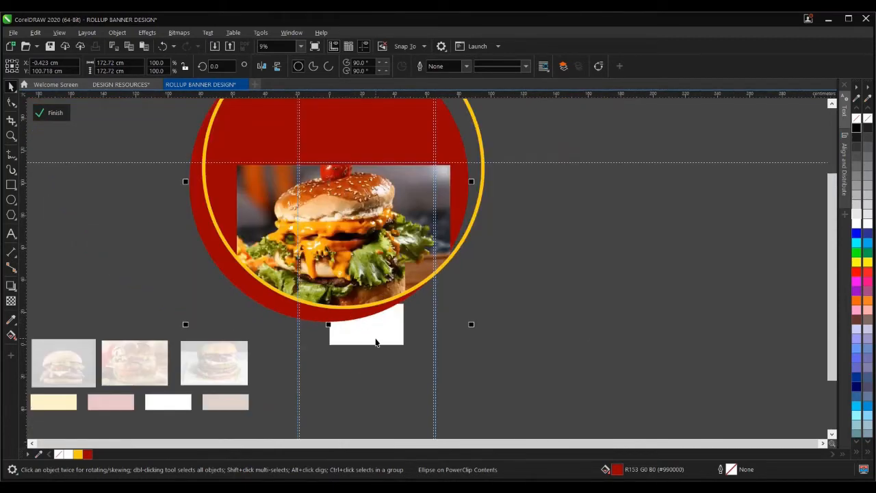
pyautogui.scroll(-2, 279, 280)
pyautogui.scroll(2, 282, 285)
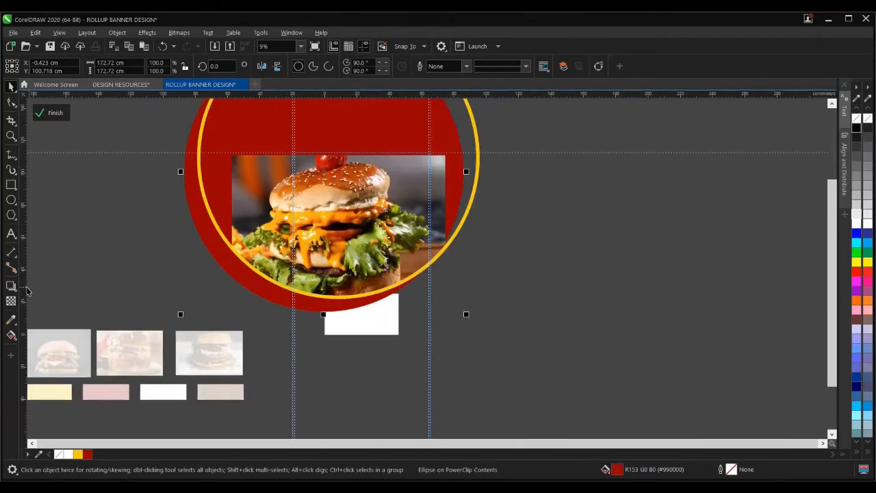
# - Cast a soft drop shadow from the red circle (Multiply, 60 opacity, 15 feathering)
pyautogui.click(11, 286)
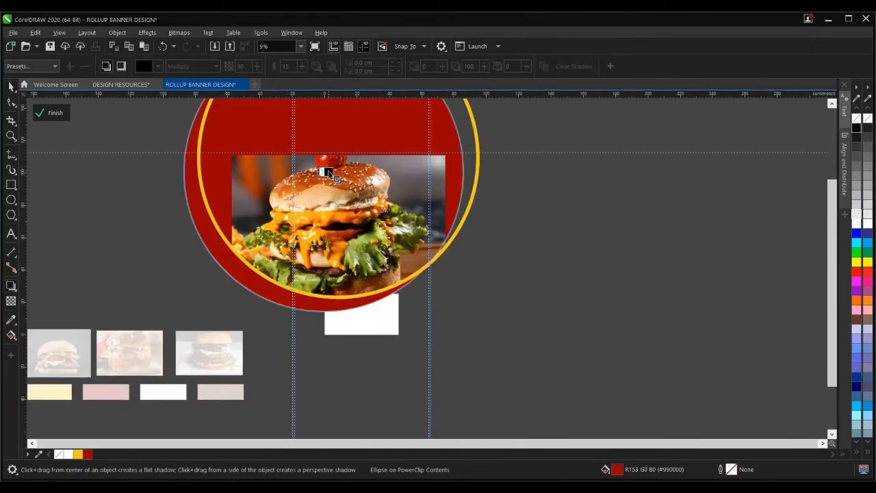
pyautogui.moveTo(324, 170); pyautogui.dragTo(328, 175)
pyautogui.click(11, 88)
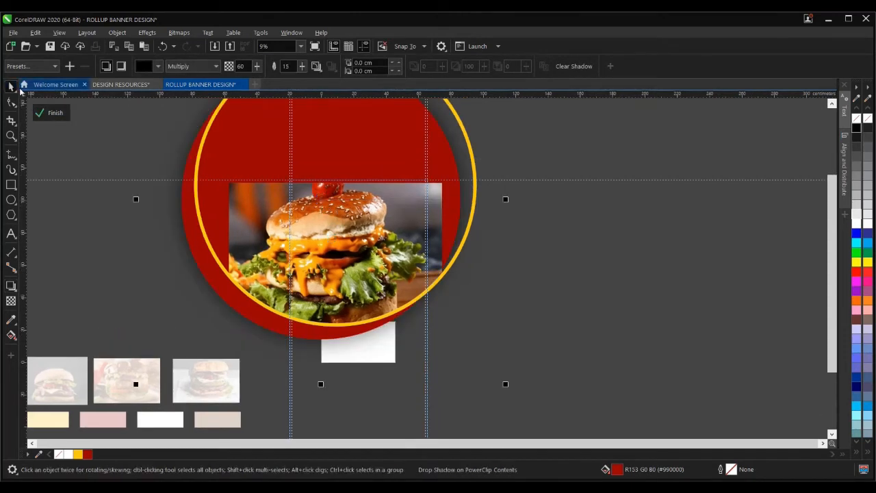
pyautogui.click(571, 315)
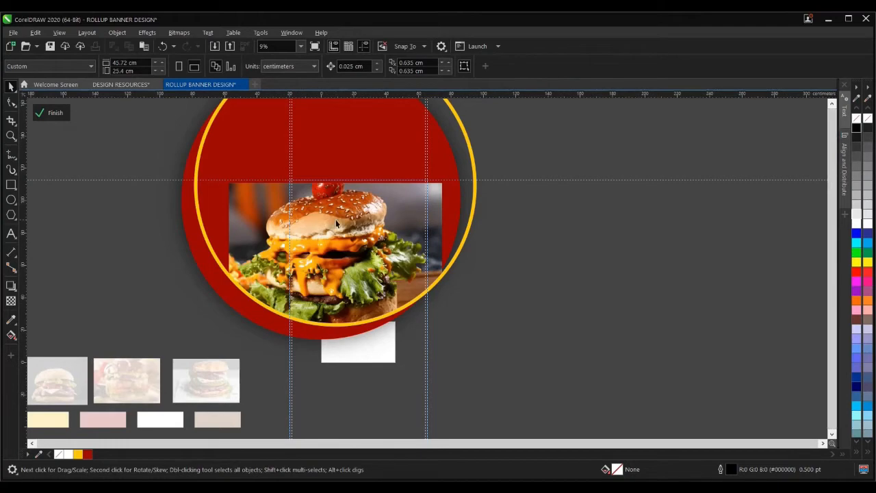
# - Exit PowerClip editing of the banner and deselect it
pyautogui.scroll(-2, 342, 265)
pyautogui.scroll(1, 340, 276)
pyautogui.keyDown('ctrl'); pyautogui.click(522, 295); pyautogui.keyUp('ctrl')
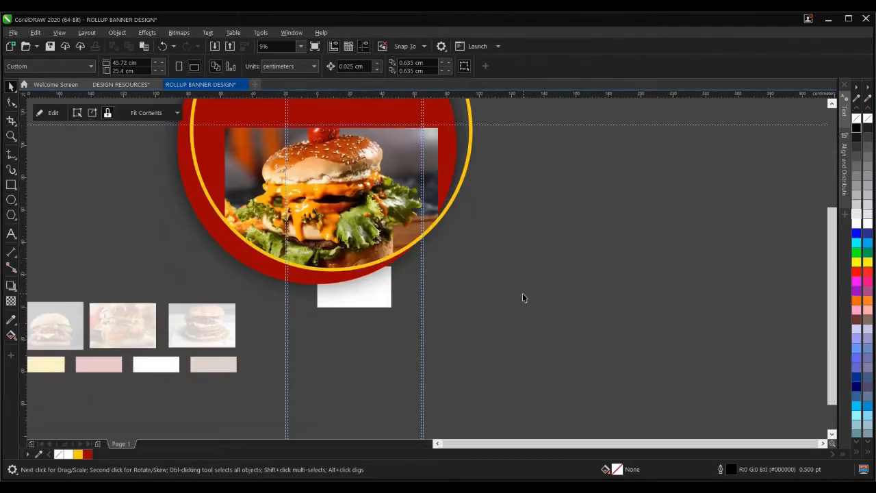
pyautogui.click(532, 289)
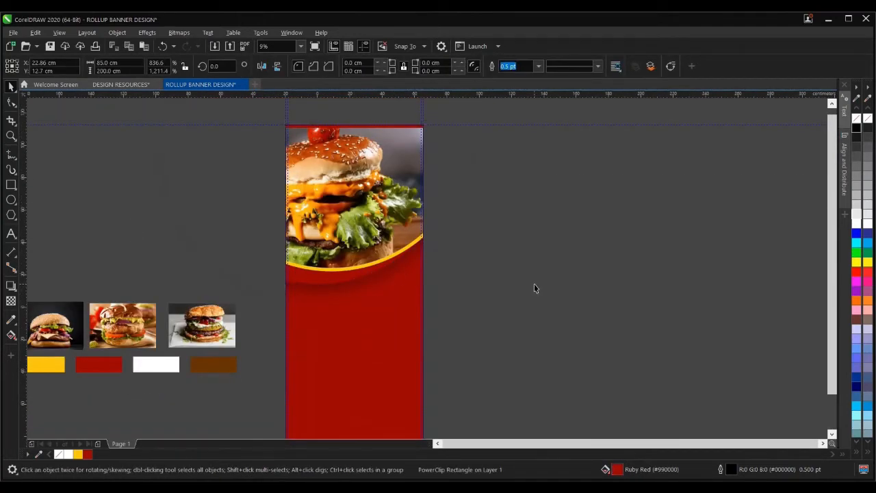
# - Re-enter the banner and burger ellipse contents, then nudge the burger ellipse up and back down
pyautogui.click(361, 180)
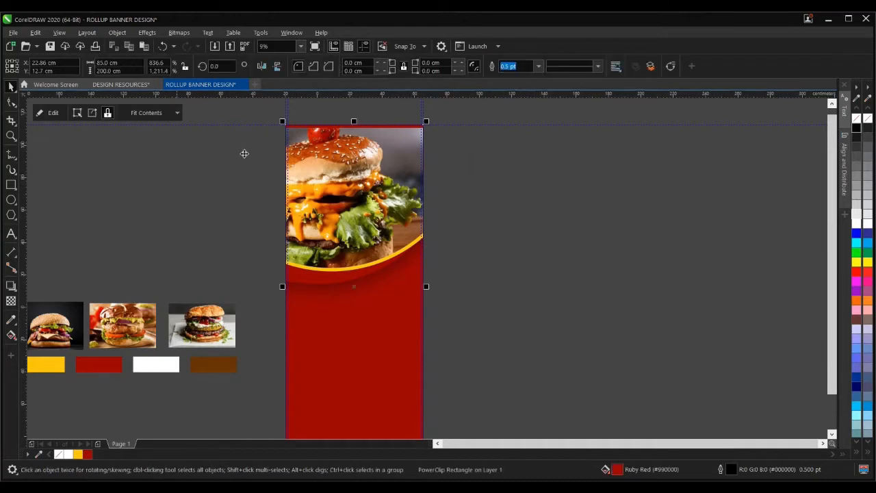
pyautogui.click(39, 113)
pyautogui.keyDown('ctrl'); pyautogui.click(329, 236); pyautogui.keyUp('ctrl')
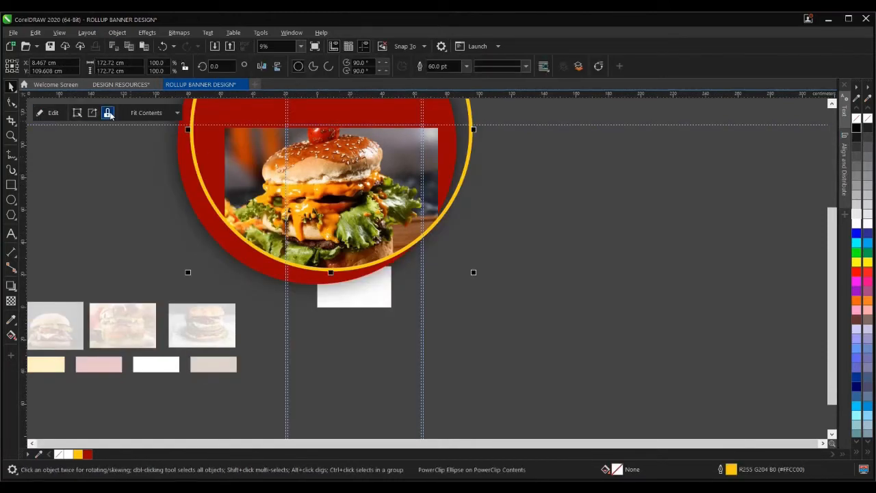
pyautogui.click(43, 113)
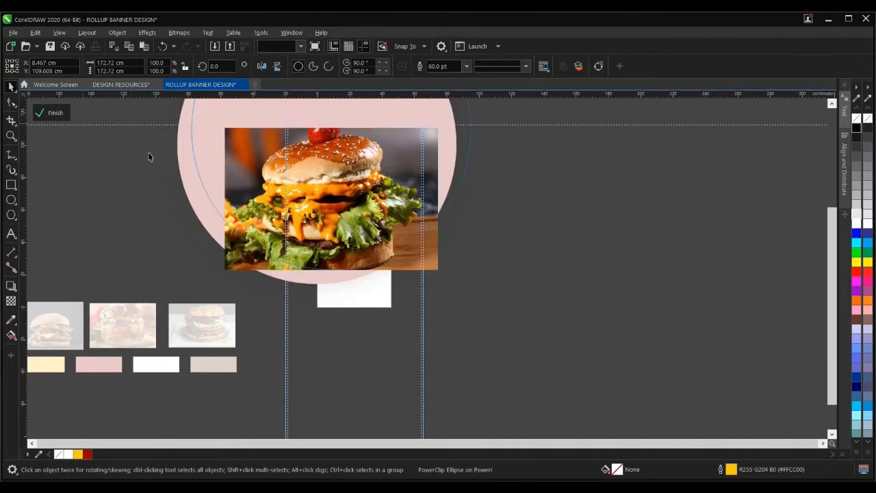
pyautogui.click(328, 183)
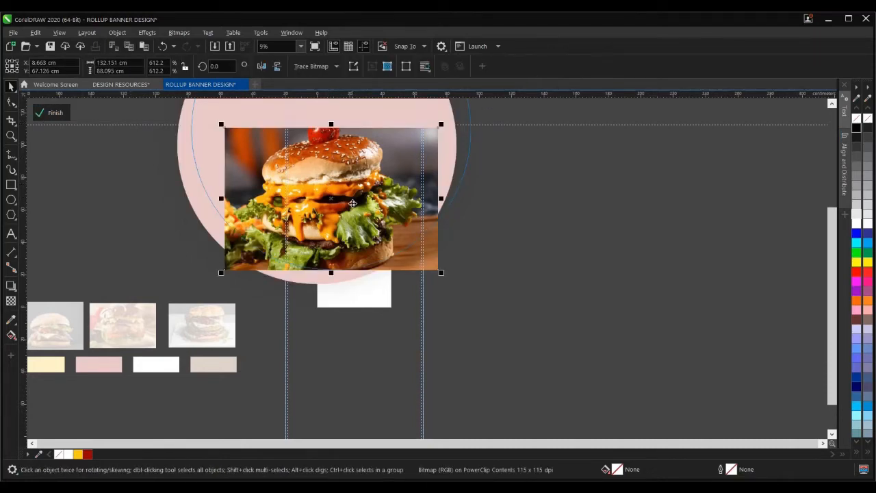
pyautogui.scroll(6, 318, 126)
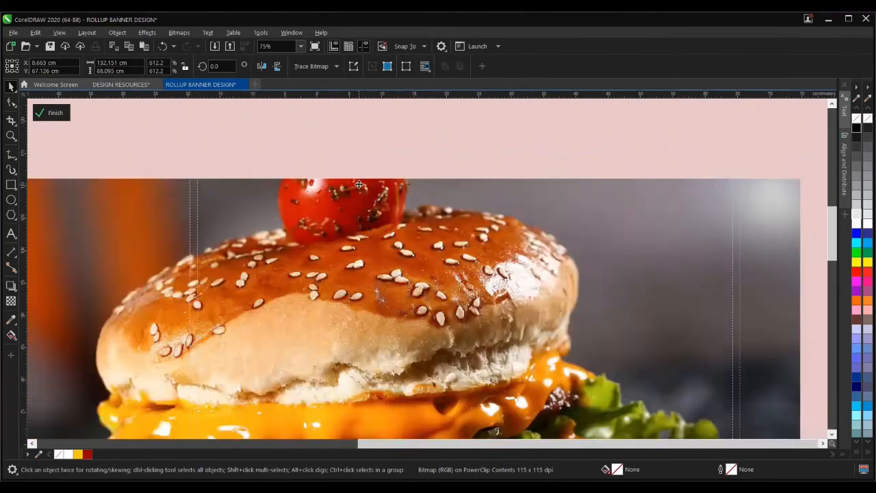
pyautogui.scroll(-4, 359, 185)
pyautogui.keyDown('ctrl'); pyautogui.click(664, 317); pyautogui.keyUp('ctrl')
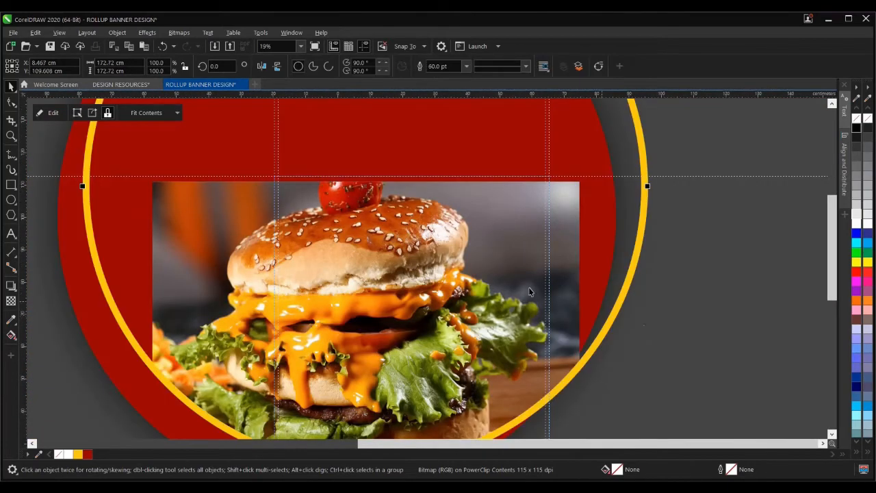
pyautogui.press('Up')
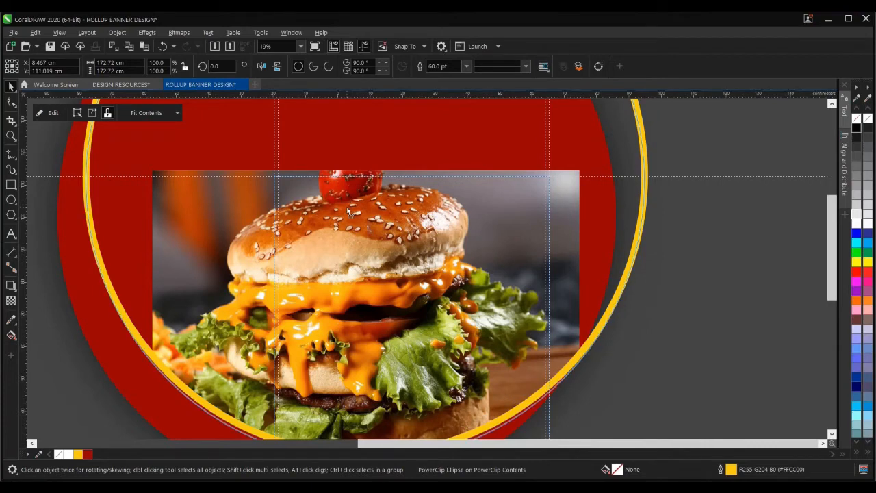
pyautogui.press('Down')
pyautogui.press('Down')
pyautogui.press('Down')
# - Close the burger ellipse and banner PowerClip editing and deselect the banner
pyautogui.scroll(-2, 363, 172)
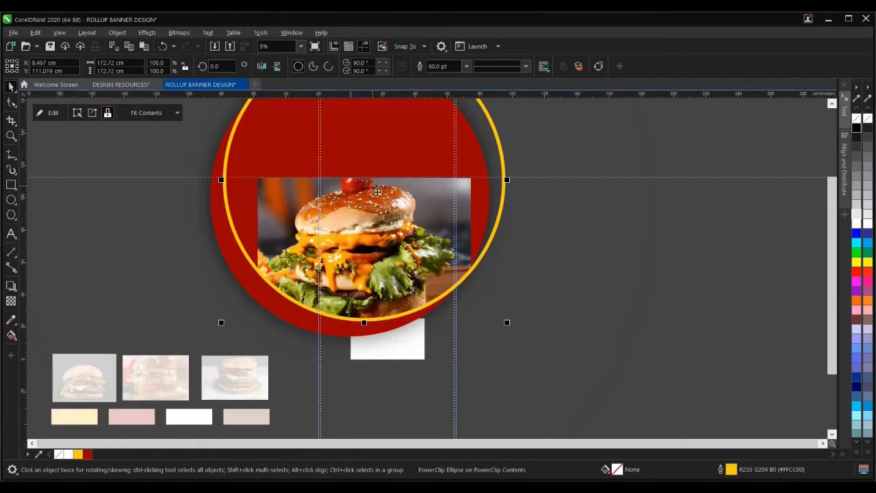
pyautogui.click(50, 113)
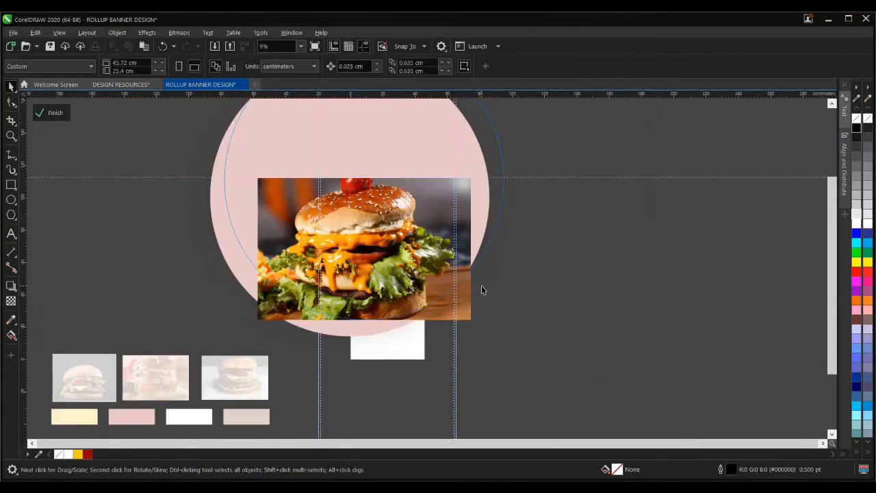
pyautogui.keyDown('ctrl'); pyautogui.click(545, 286); pyautogui.keyUp('ctrl')
pyautogui.scroll(-1, 387, 234)
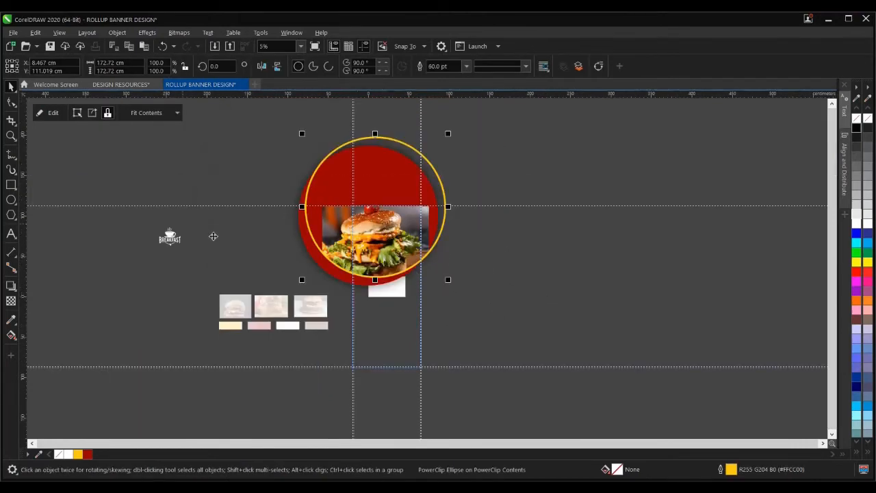
pyautogui.keyDown('ctrl'); pyautogui.click(499, 310); pyautogui.keyUp('ctrl')
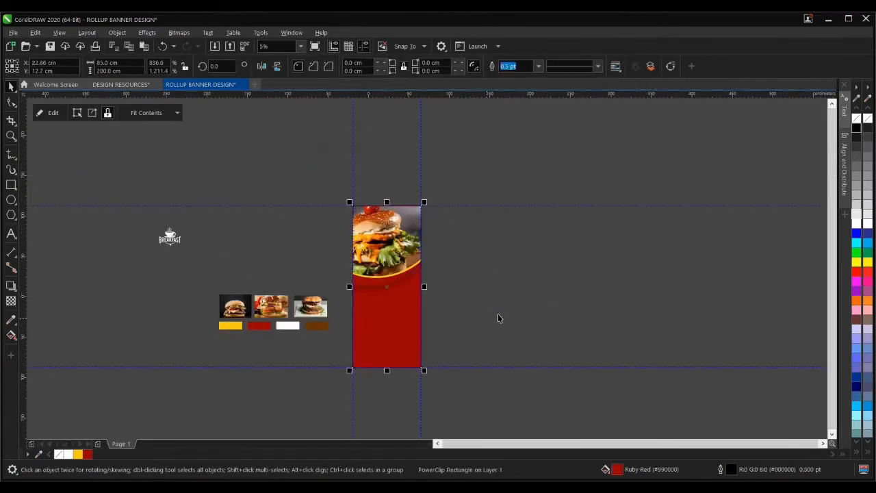
pyautogui.scroll(1, 384, 277)
pyautogui.click(581, 306)
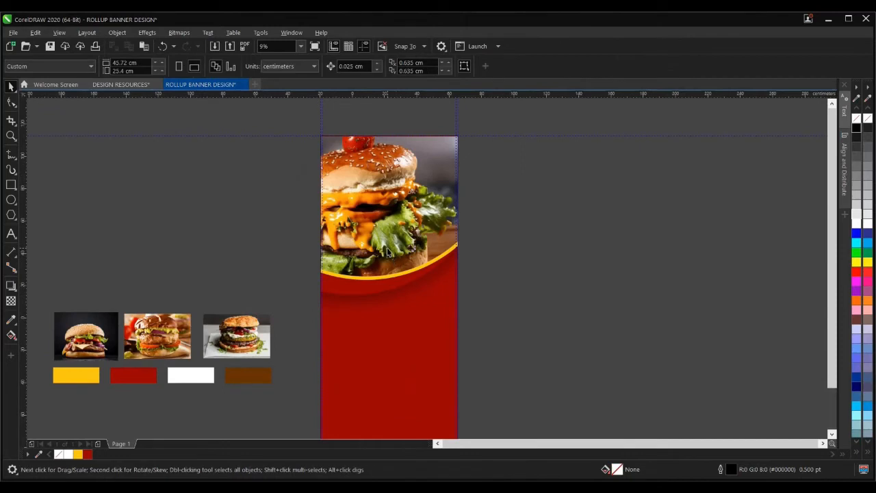
pyautogui.scroll(-1, 388, 259)
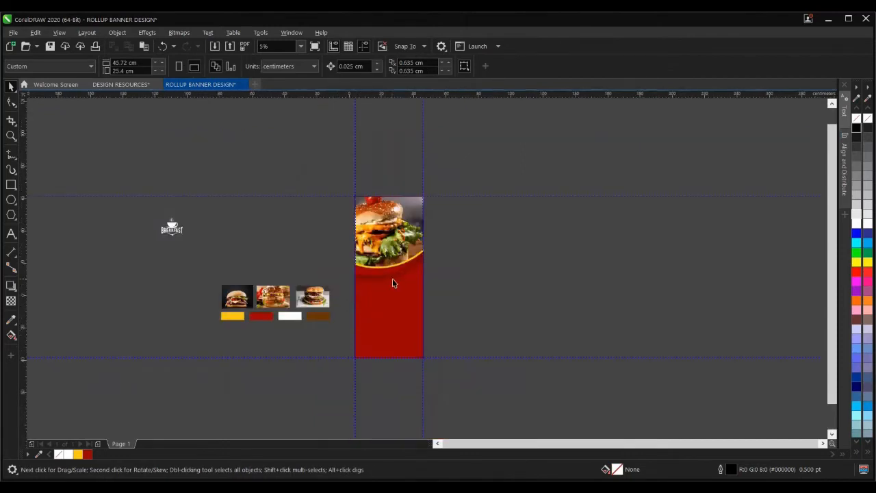
pyautogui.scroll(1, 395, 280)
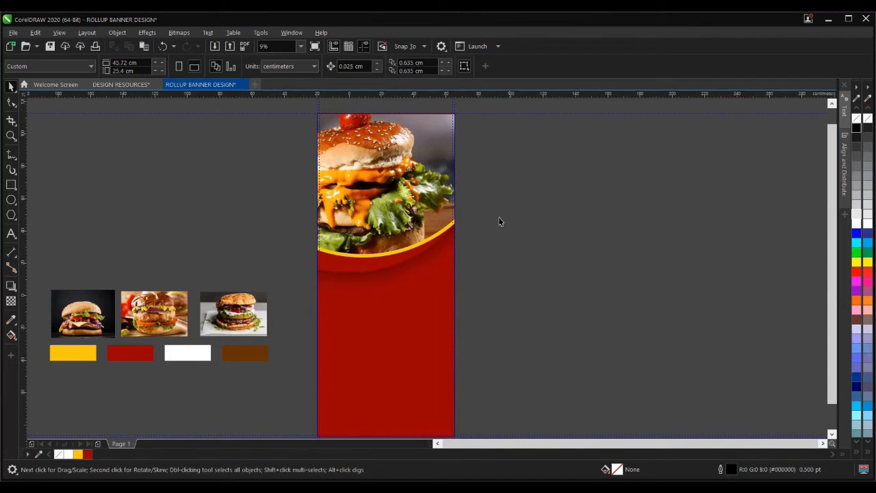
# - Draw a polygon beside the banner and set it to 9 sides
pyautogui.click(11, 214)
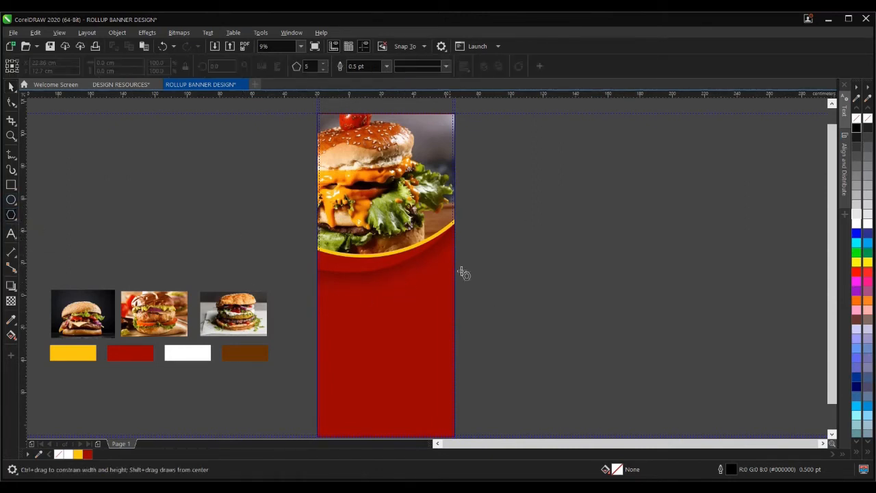
pyautogui.scroll(2, 450, 254)
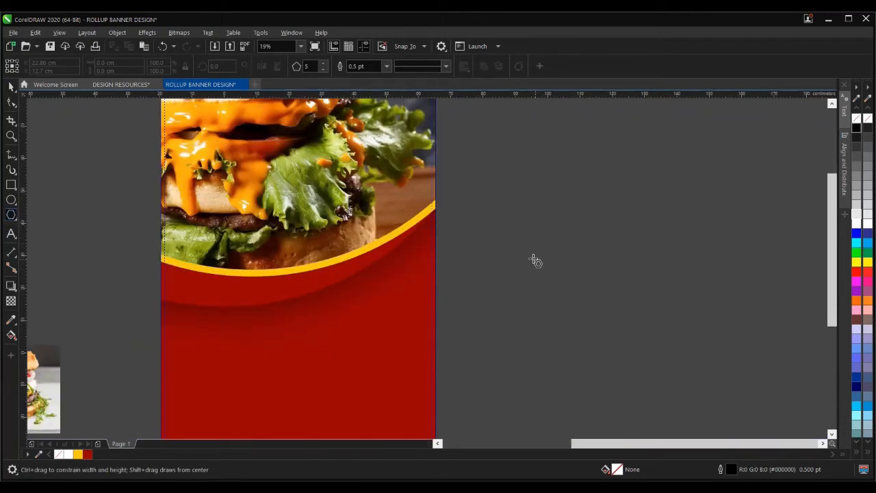
pyautogui.moveTo(521, 251); pyautogui.dragTo(552, 297)
pyautogui.click(11, 87)
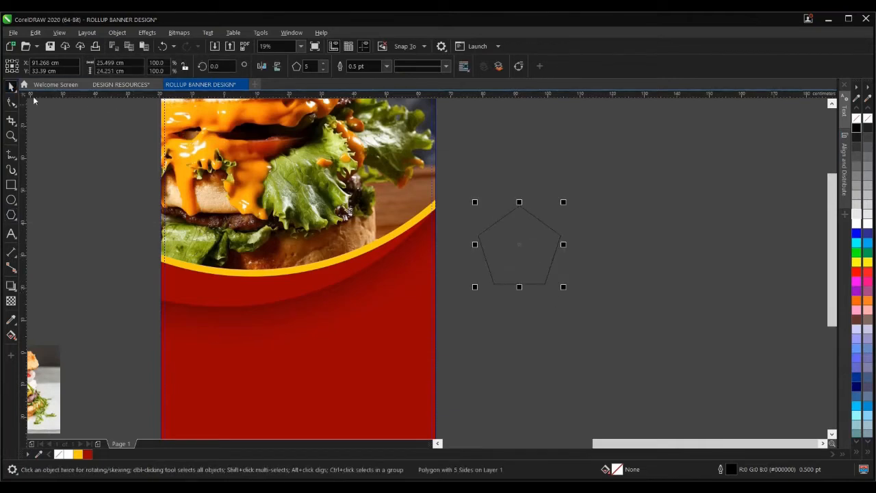
pyautogui.click(323, 71)
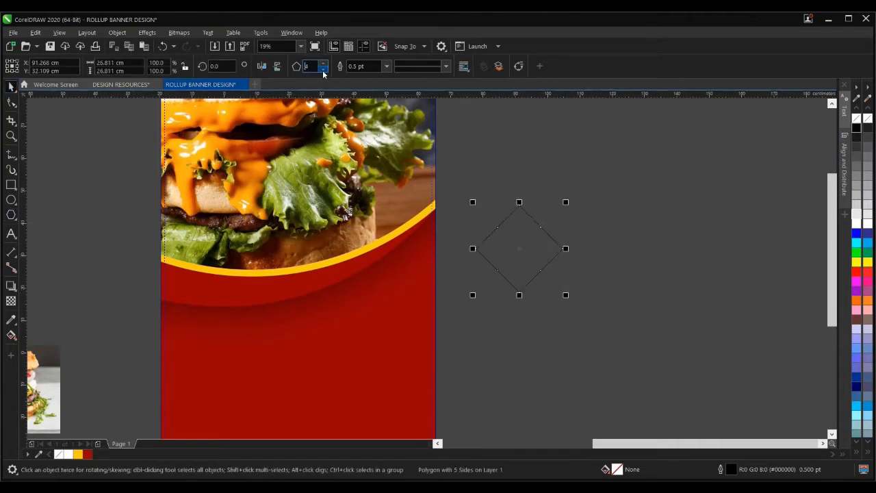
pyautogui.click(324, 63)
pyautogui.click(324, 63)
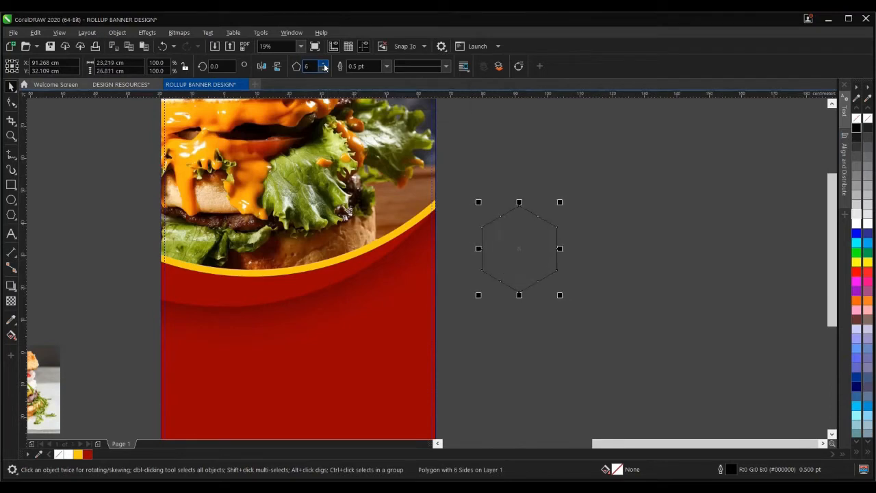
pyautogui.click(324, 63)
pyautogui.click(324, 63)
pyautogui.click(324, 66)
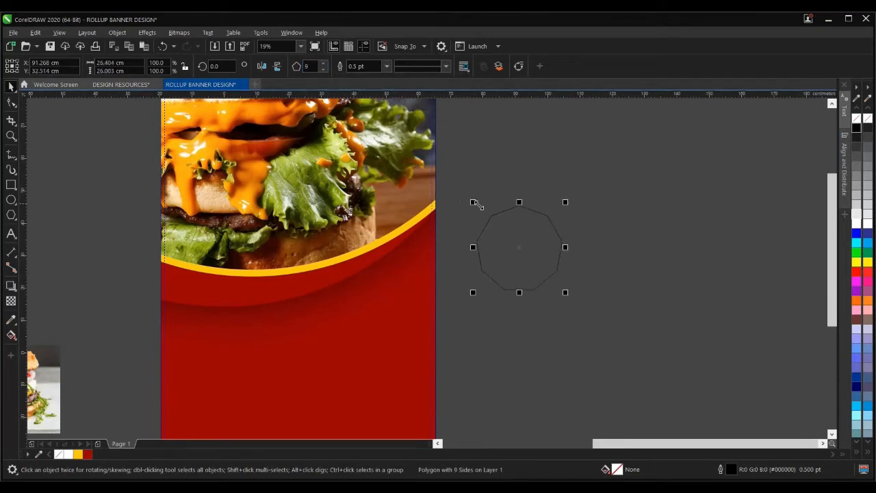
pyautogui.scroll(1, 545, 180)
# - Pull a node inward to make a star, then set it to 17 points
pyautogui.click(11, 102)
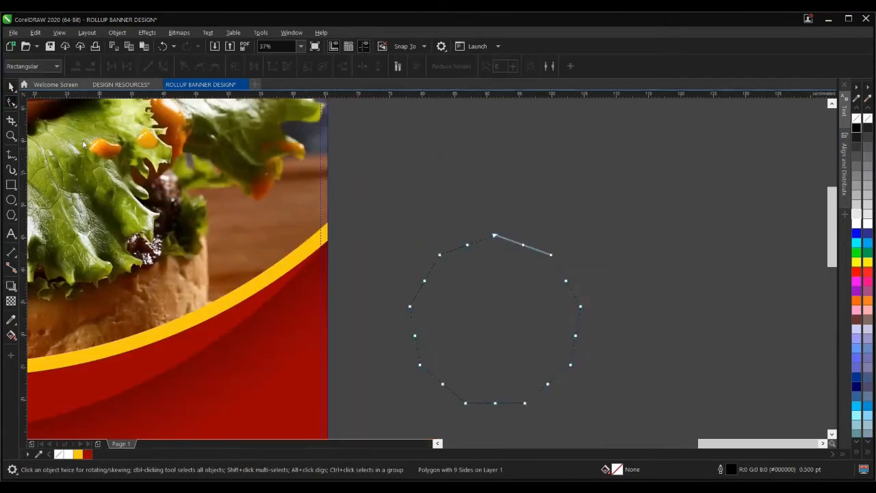
pyautogui.moveTo(442, 254); pyautogui.dragTo(423, 232)
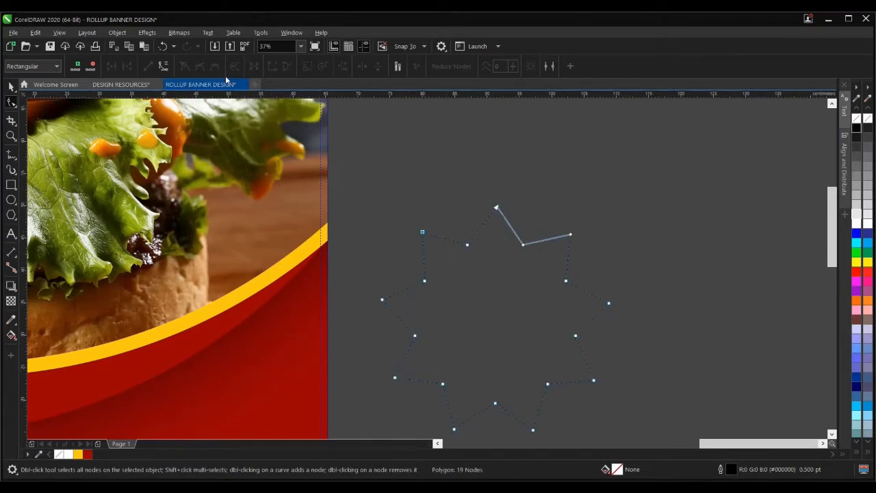
pyautogui.click(11, 86)
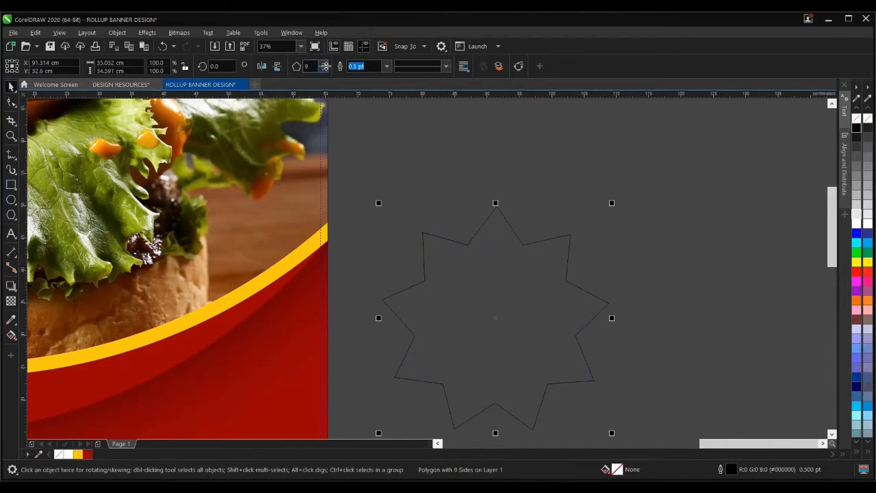
pyautogui.click(325, 64)
pyautogui.click(324, 64)
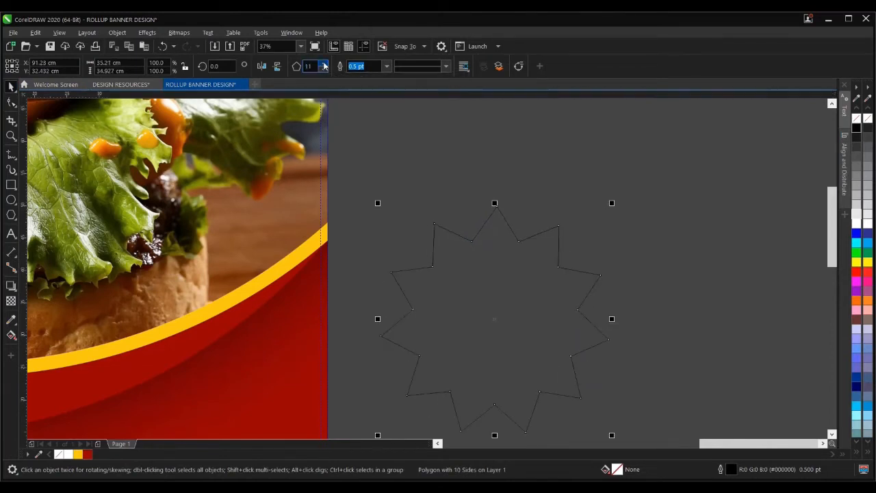
pyautogui.click(324, 64)
pyautogui.click(324, 64)
pyautogui.click(325, 64)
pyautogui.click(325, 64)
pyautogui.click(325, 64)
pyautogui.click(325, 64)
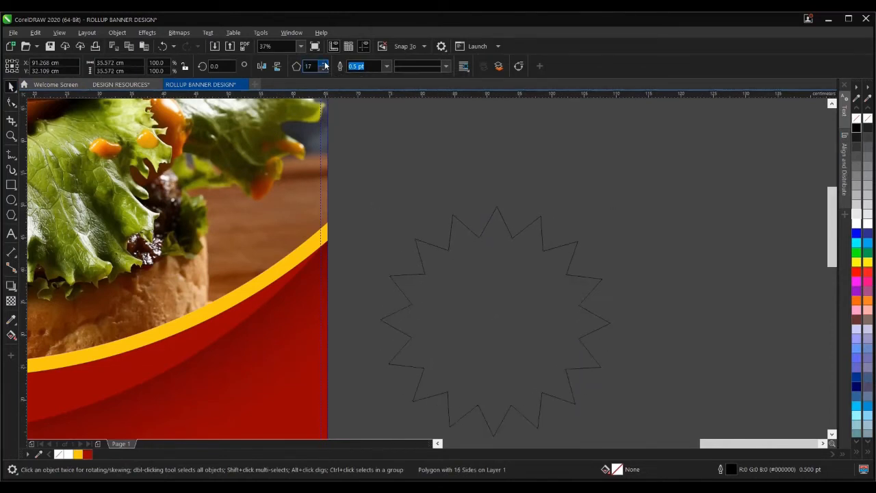
pyautogui.click(324, 64)
pyautogui.click(324, 64)
pyautogui.scroll(-5, 466, 270)
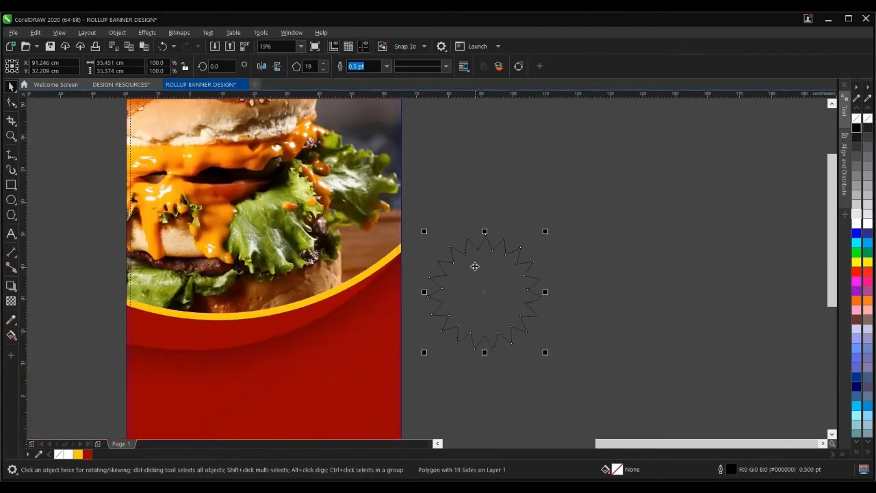
pyautogui.scroll(5, 487, 295)
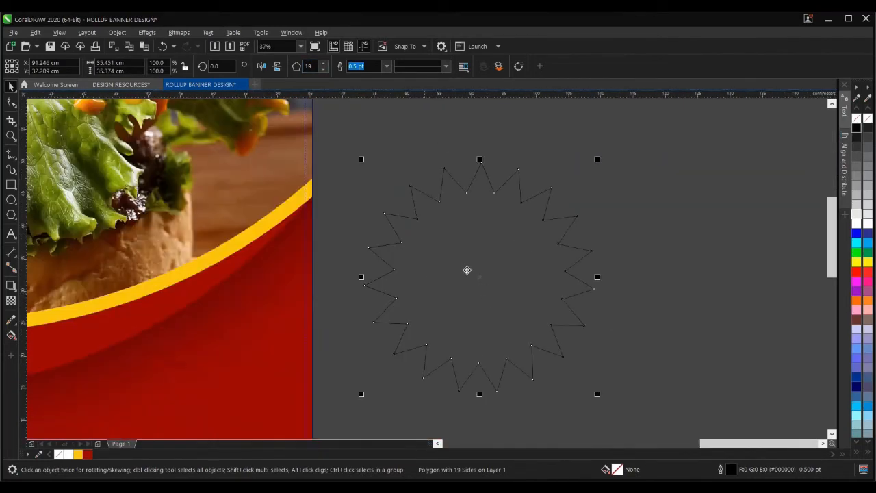
pyautogui.click(323, 70)
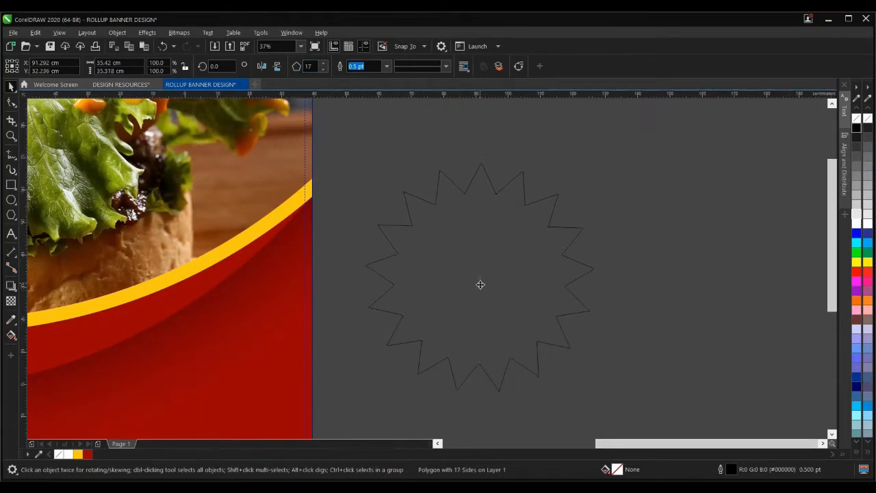
pyautogui.scroll(-3, 479, 283)
# - Shrink the star, move it onto the yellow curve, and fill it white without an outline
pyautogui.scroll(2, 483, 282)
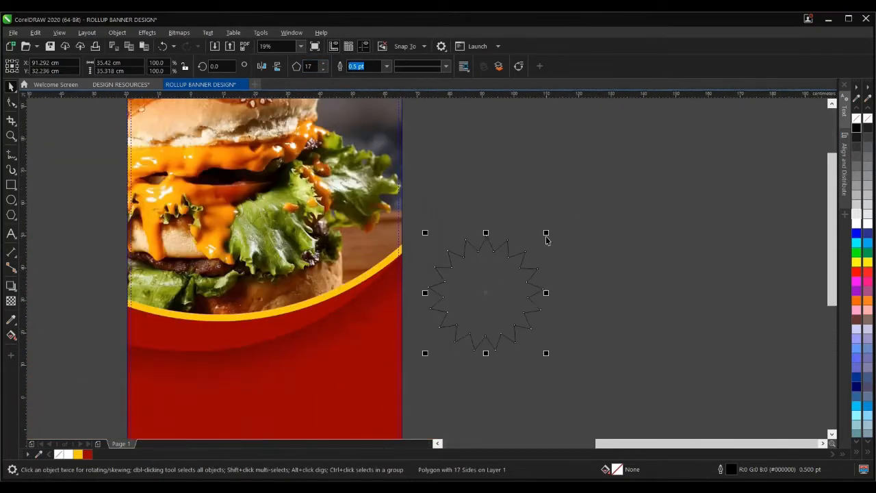
pyautogui.moveTo(545, 234); pyautogui.dragTo(542, 247)
pyautogui.moveTo(488, 302); pyautogui.dragTo(346, 303)
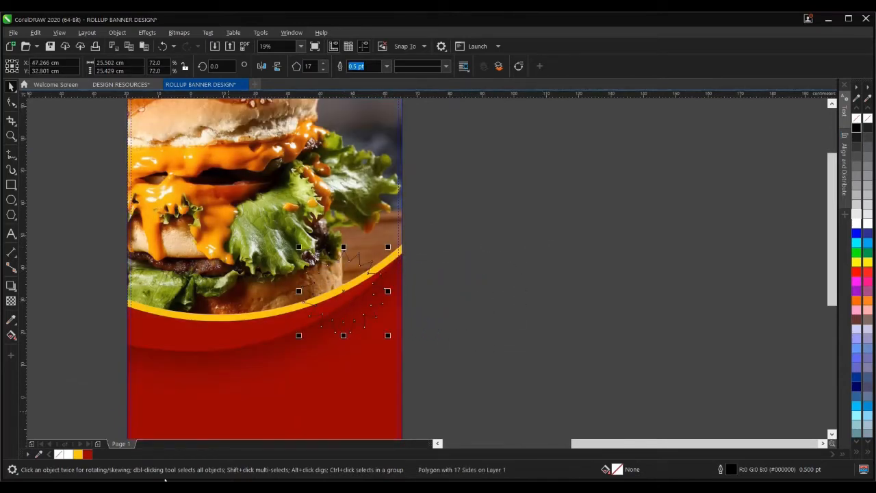
pyautogui.click(63, 454)
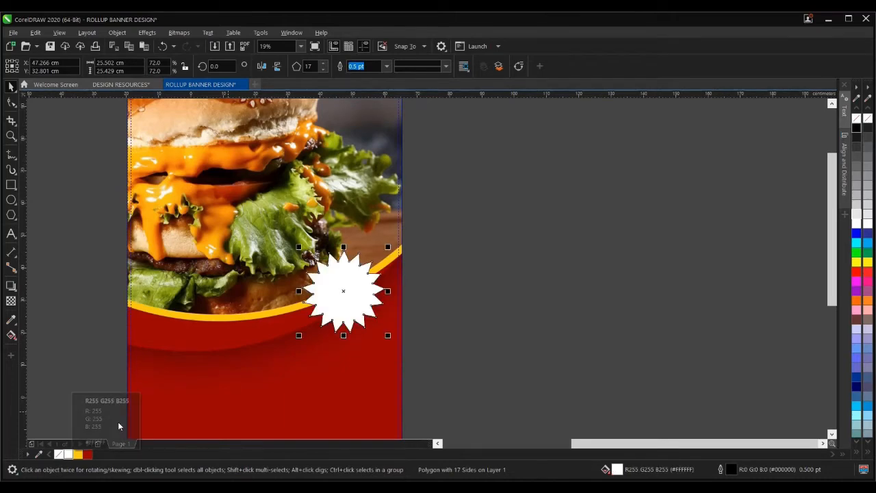
pyautogui.rightClick(59, 454)
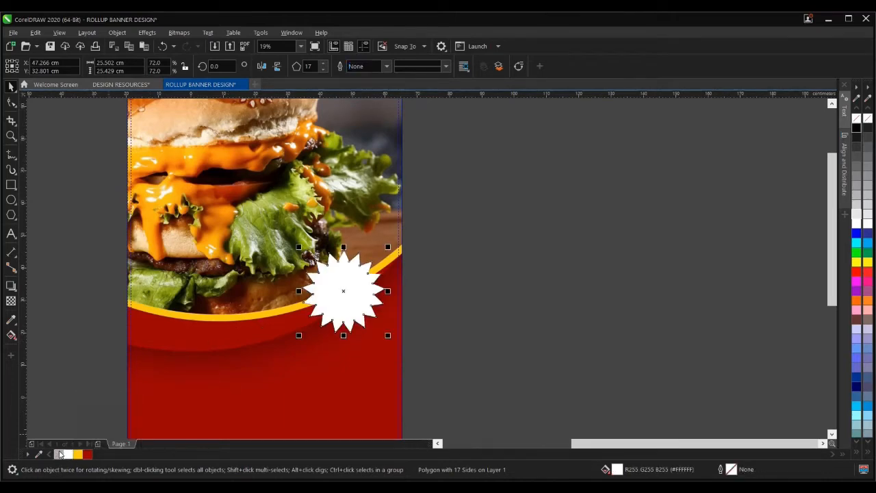
pyautogui.scroll(5, 349, 315)
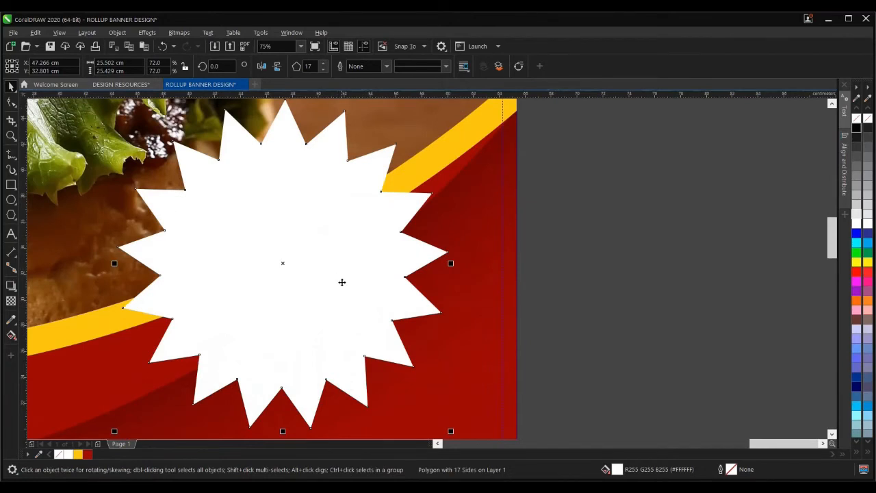
pyautogui.scroll(-3, 347, 262)
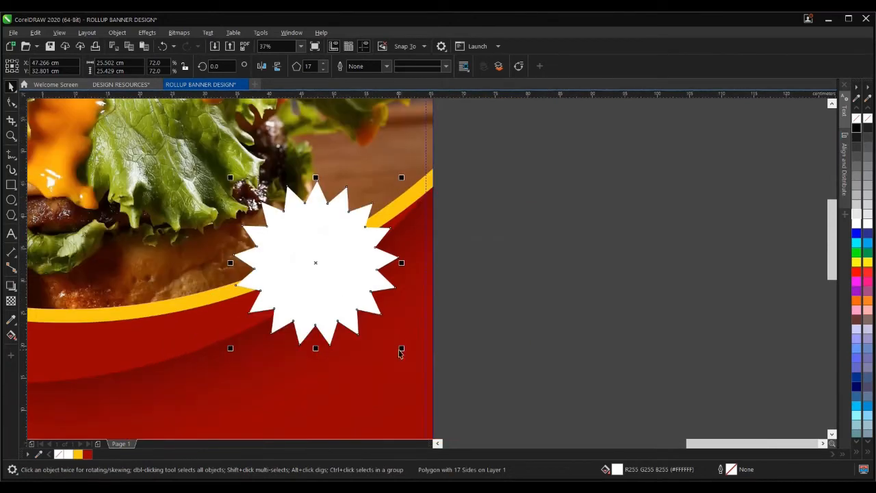
pyautogui.moveTo(402, 348); pyautogui.dragTo(402, 342)
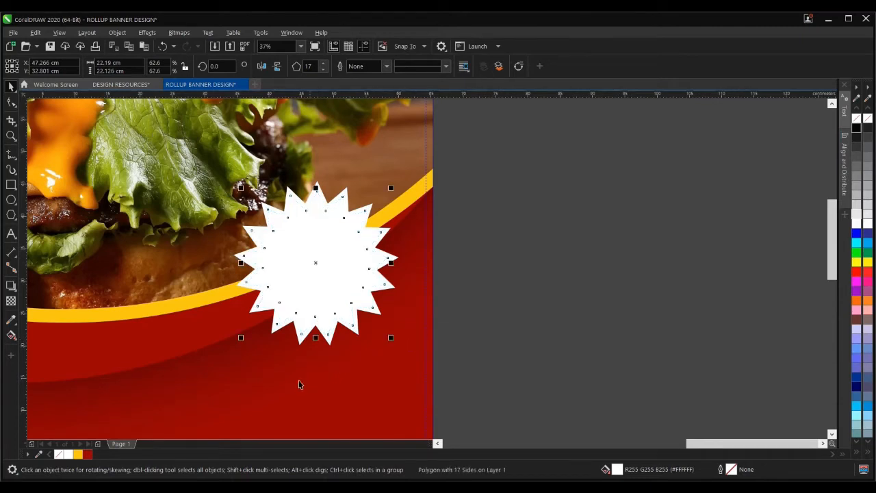
# - Give the star a dark red outline 3.0 pt wide
pyautogui.rightClick(89, 455)
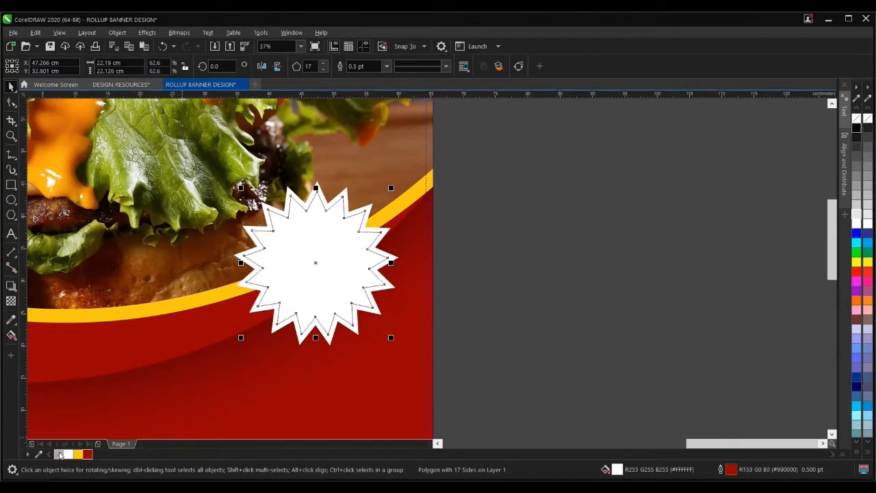
pyautogui.click(60, 455)
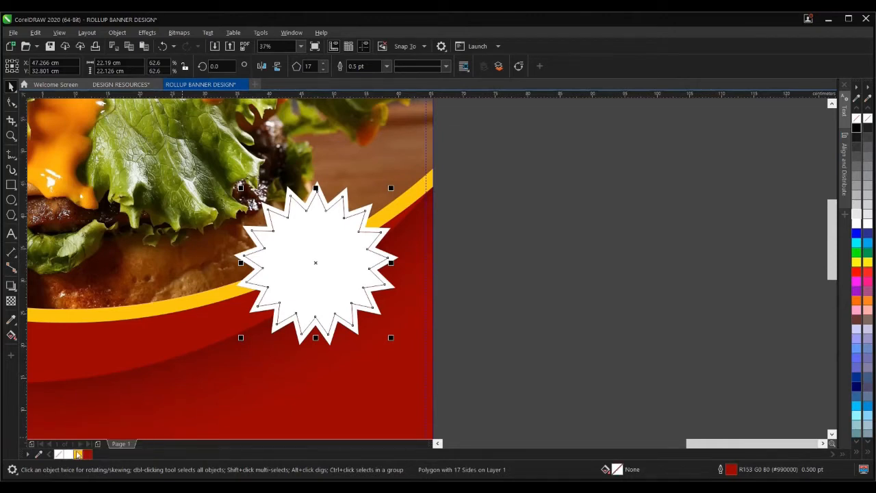
pyautogui.click(682, 291)
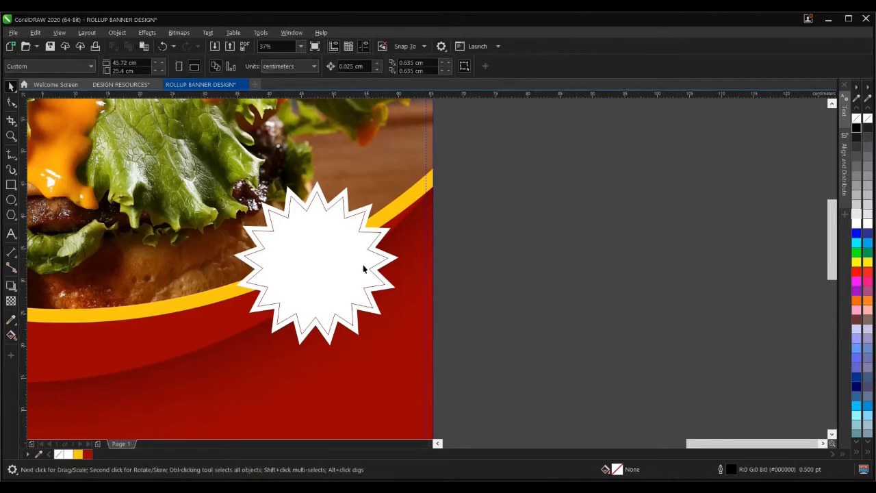
pyautogui.click(323, 249)
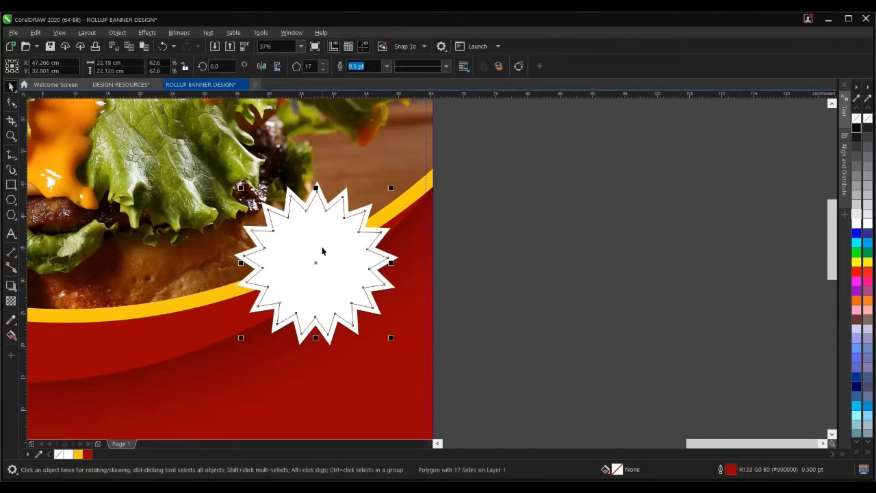
pyautogui.click(386, 66)
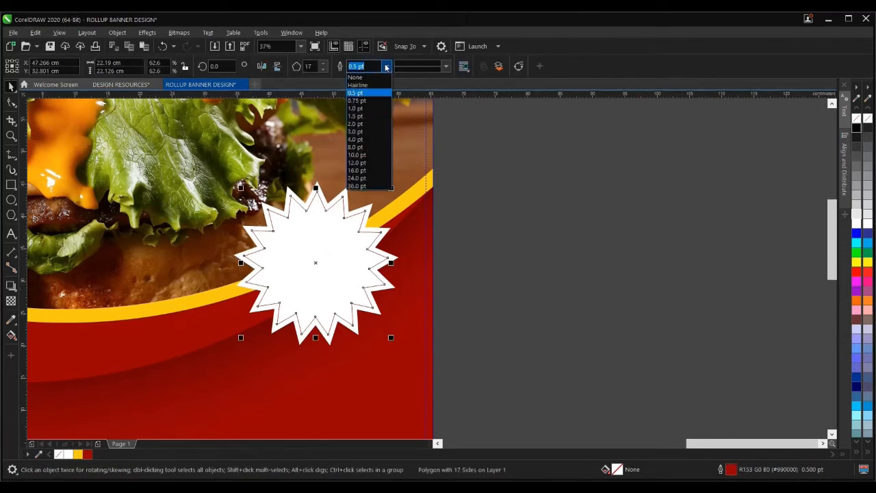
pyautogui.click(364, 117)
pyautogui.click(386, 66)
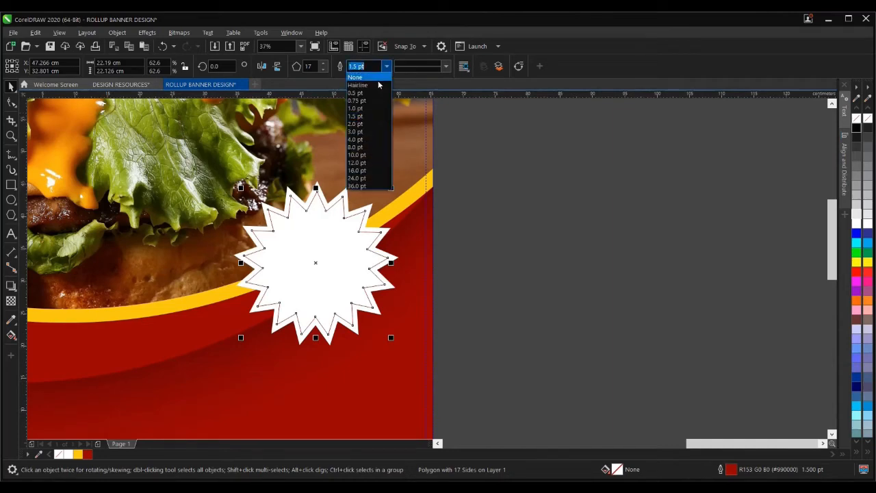
pyautogui.click(360, 135)
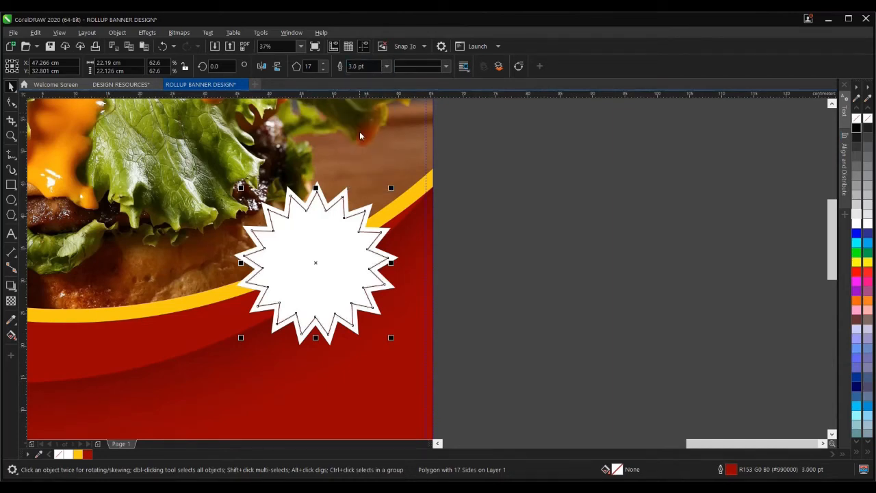
pyautogui.click(532, 293)
pyautogui.scroll(-2, 486, 301)
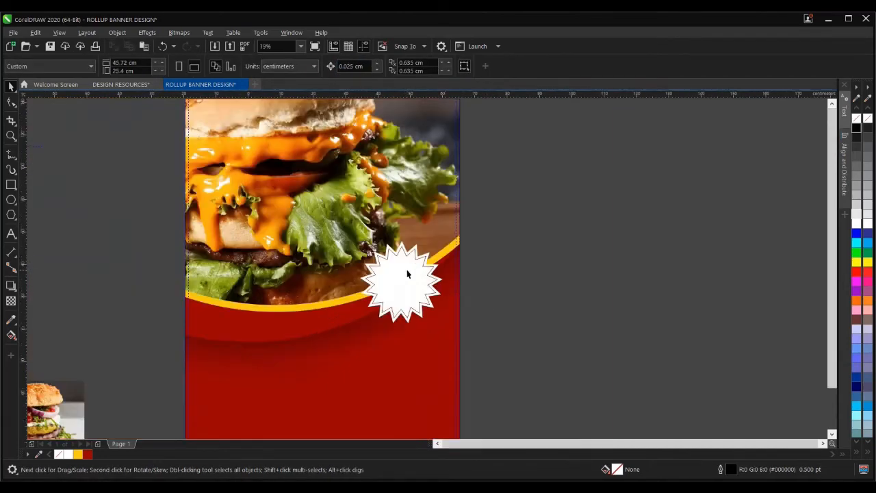
pyautogui.scroll(-2, 449, 280)
pyautogui.scroll(2, 456, 277)
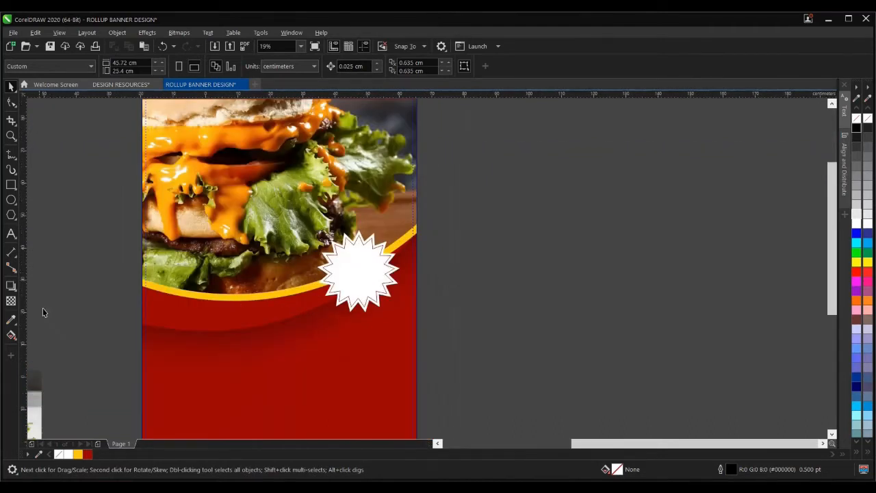
# - Create a text object reading '20% OFF' beside the page
pyautogui.click(12, 234)
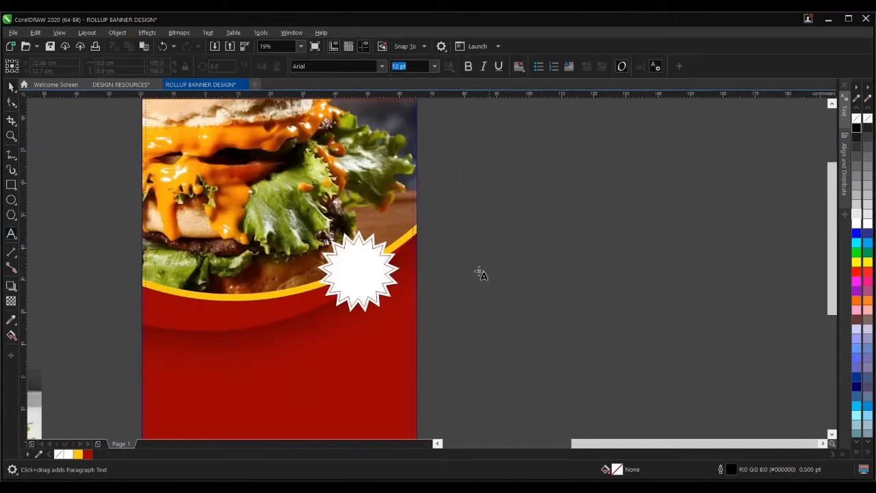
pyautogui.click(452, 260)
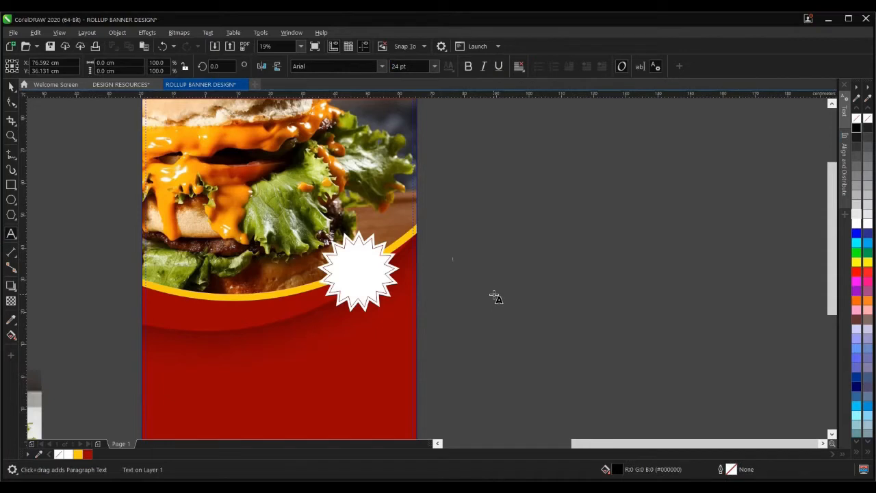
pyautogui.write('50')
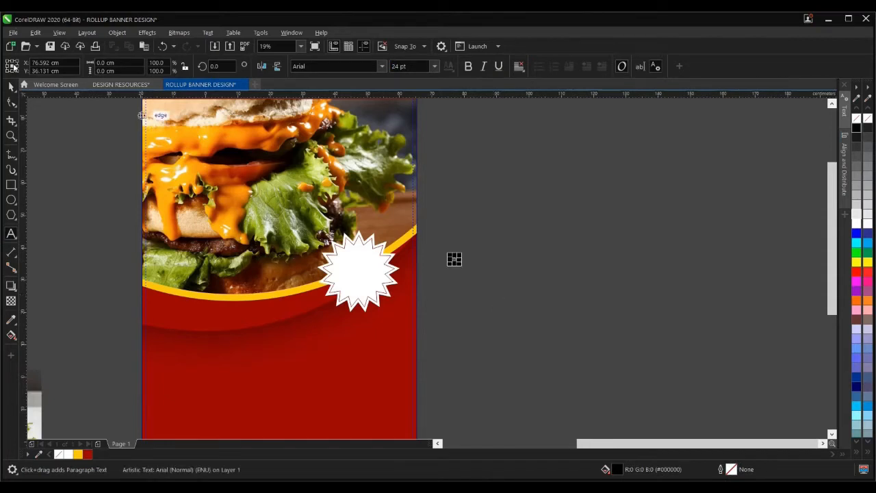
pyautogui.scroll(3, 458, 256)
pyautogui.scroll(8, 458, 256)
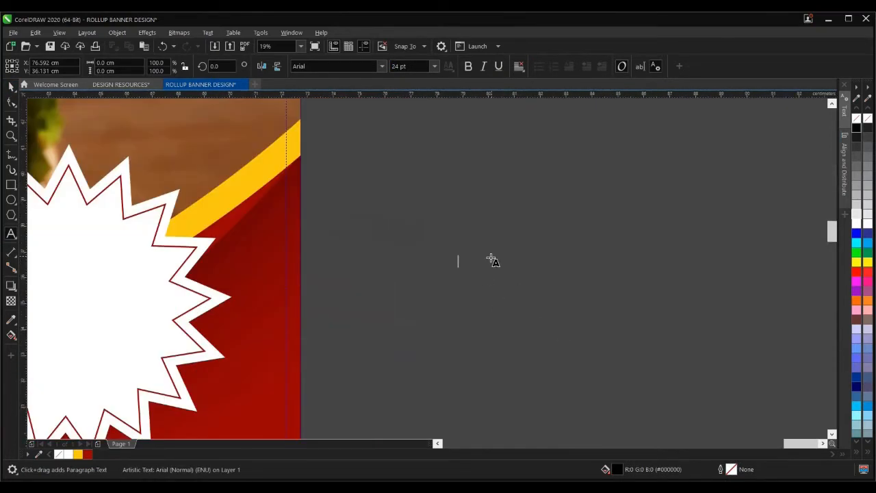
pyautogui.scroll(-3, 430, 274)
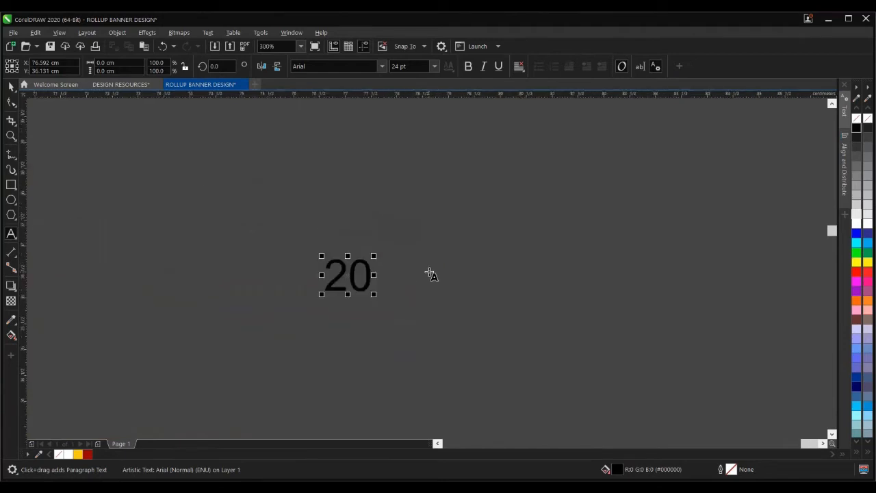
pyautogui.click(429, 272)
pyautogui.write('% ')
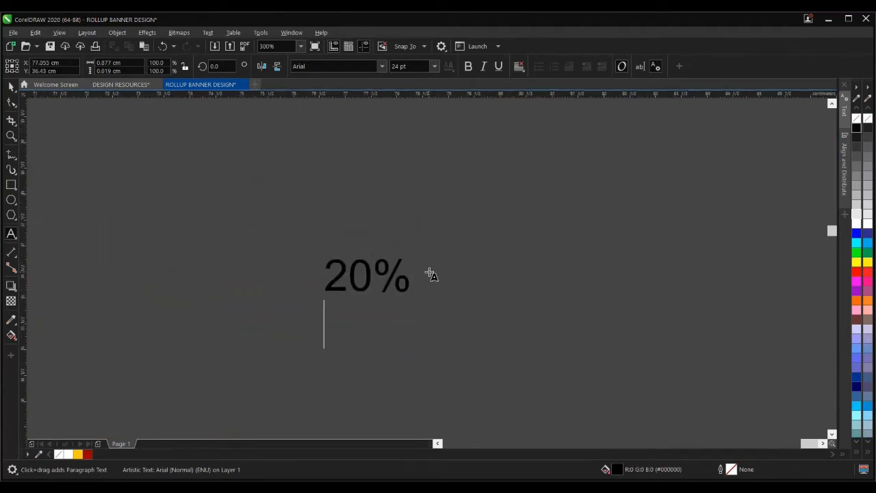
pyautogui.write('OFF')
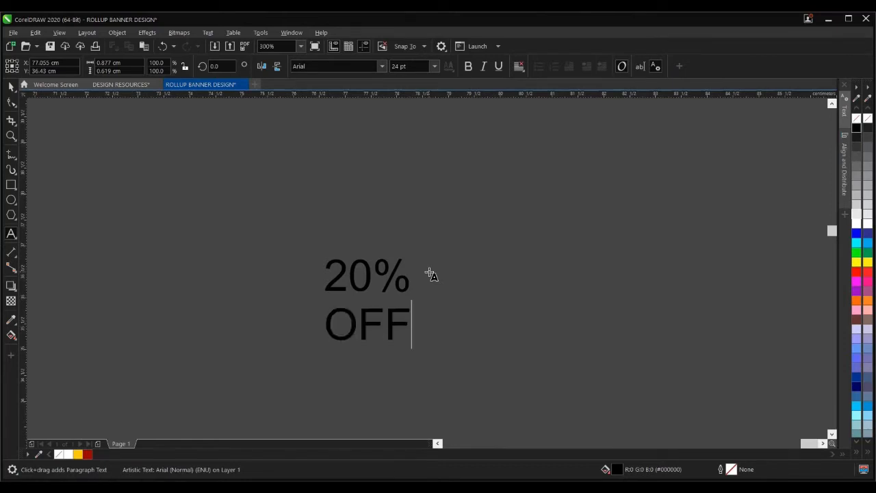
pyautogui.click(11, 87)
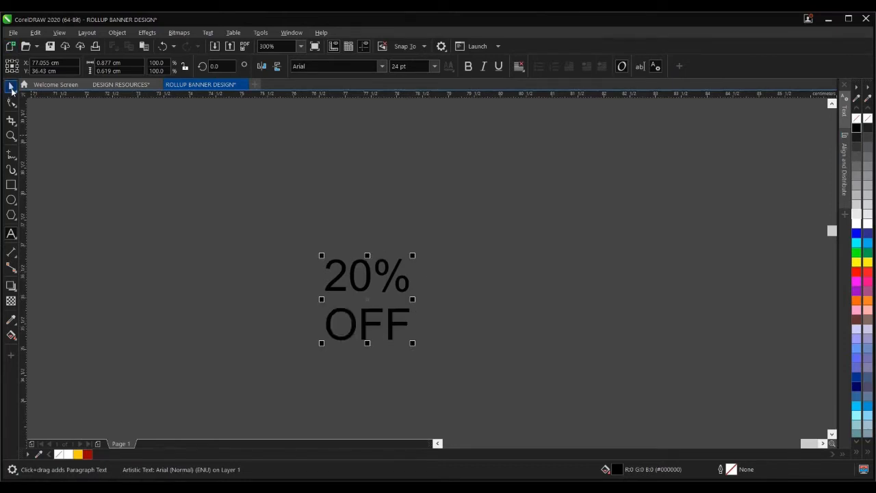
# - Set the text to Futura-BoldOblique, enlarge it to about 248 pt, and move it onto the starburst
pyautogui.click(382, 66)
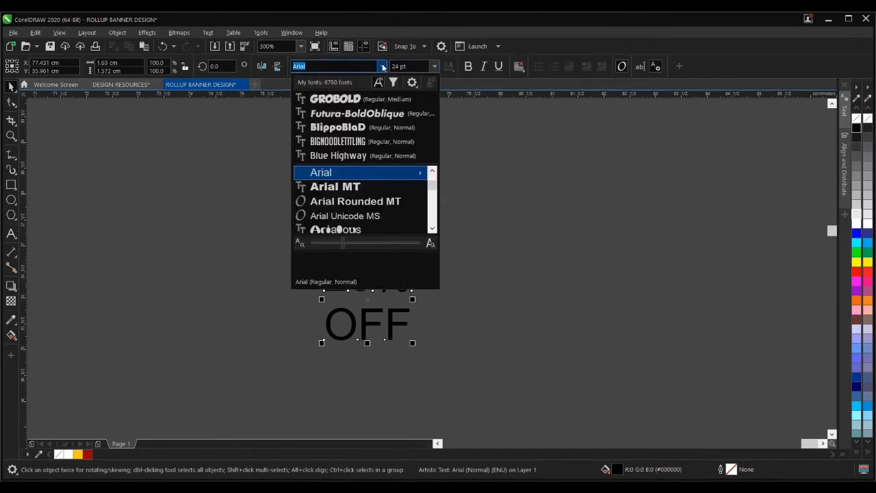
pyautogui.click(356, 113)
pyautogui.scroll(-6, 355, 260)
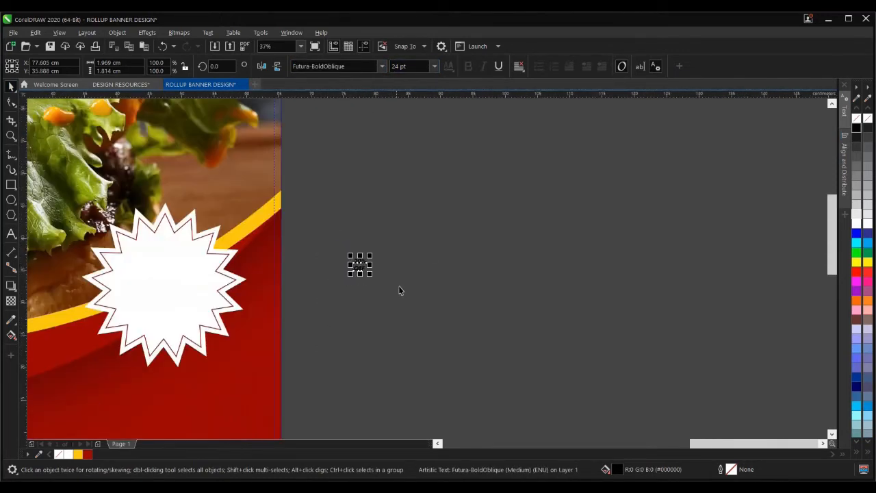
pyautogui.moveTo(370, 275); pyautogui.dragTo(438, 326)
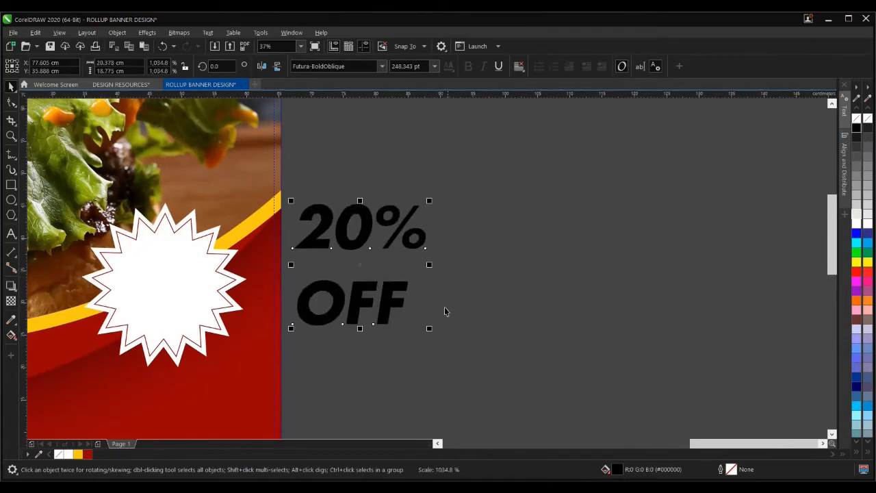
pyautogui.scroll(-3, 400, 280)
pyautogui.moveTo(401, 279); pyautogui.dragTo(304, 276)
pyautogui.scroll(3, 305, 276)
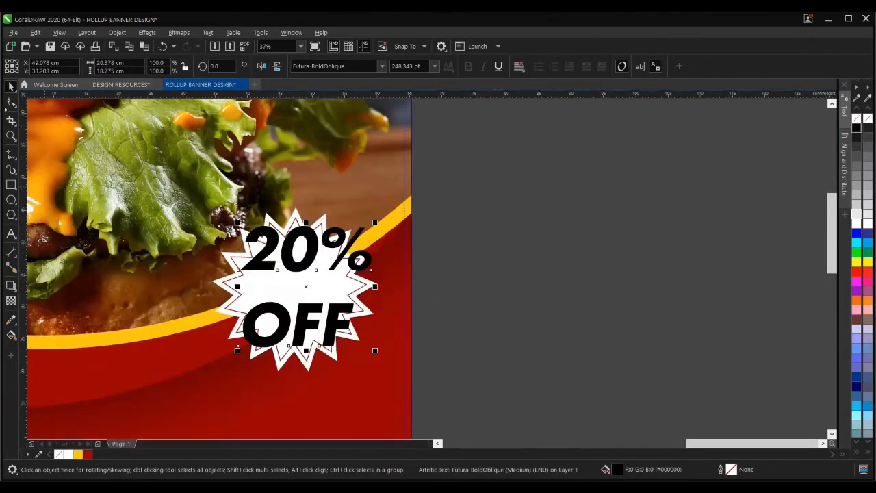
# - Tighten the line spacing so OFF sits closer to 20%
pyautogui.click(11, 102)
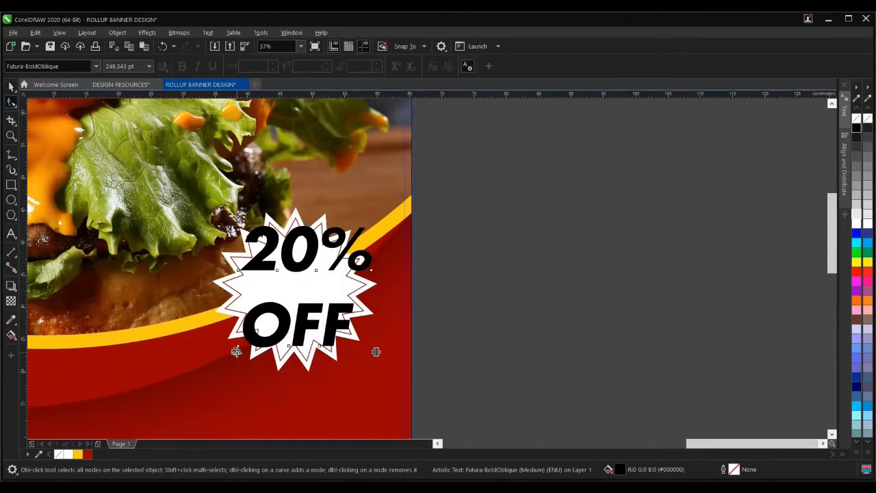
pyautogui.moveTo(235, 351); pyautogui.dragTo(237, 310)
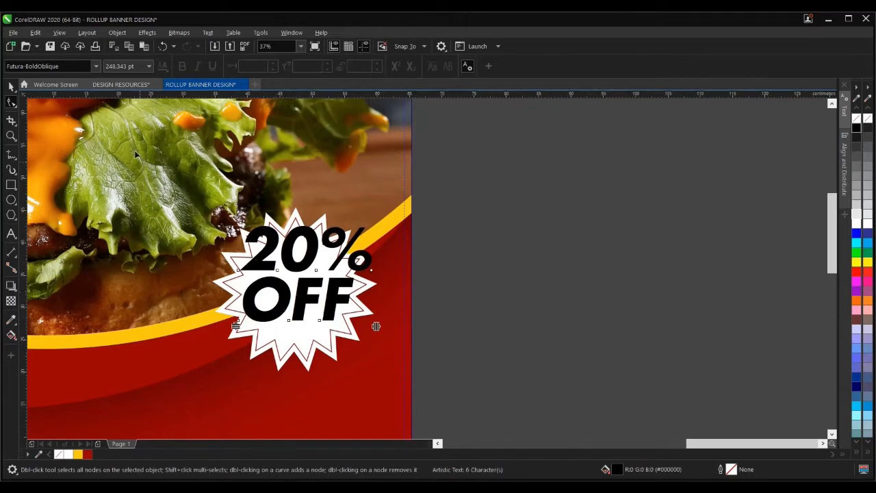
pyautogui.click(11, 86)
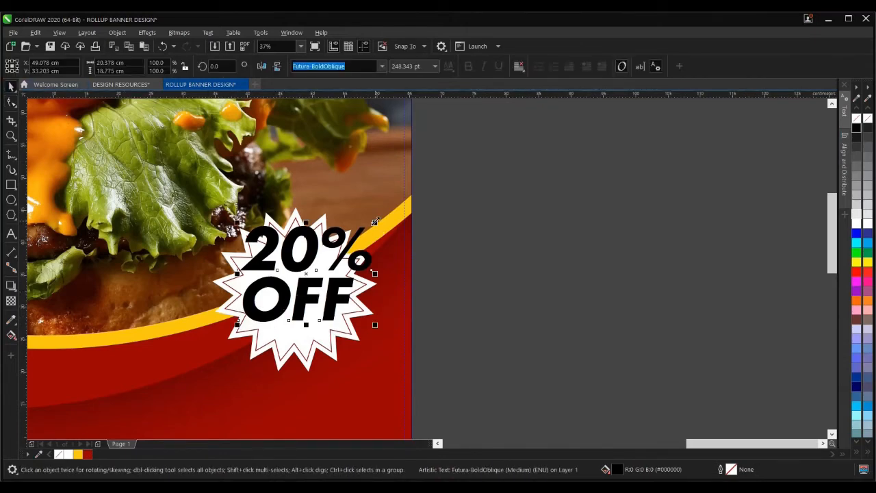
# - Resize the text to about 167 pt and centre it within the starburst
pyautogui.moveTo(375, 222); pyautogui.dragTo(360, 233)
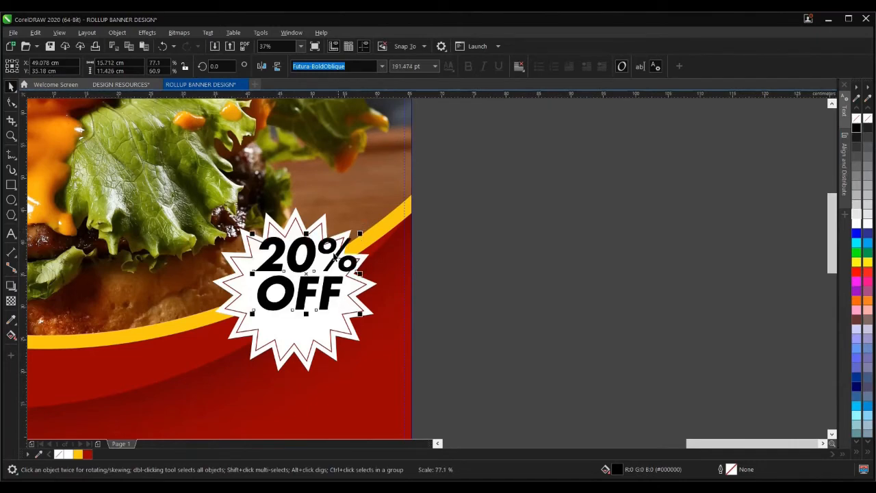
pyautogui.moveTo(301, 271); pyautogui.dragTo(293, 290)
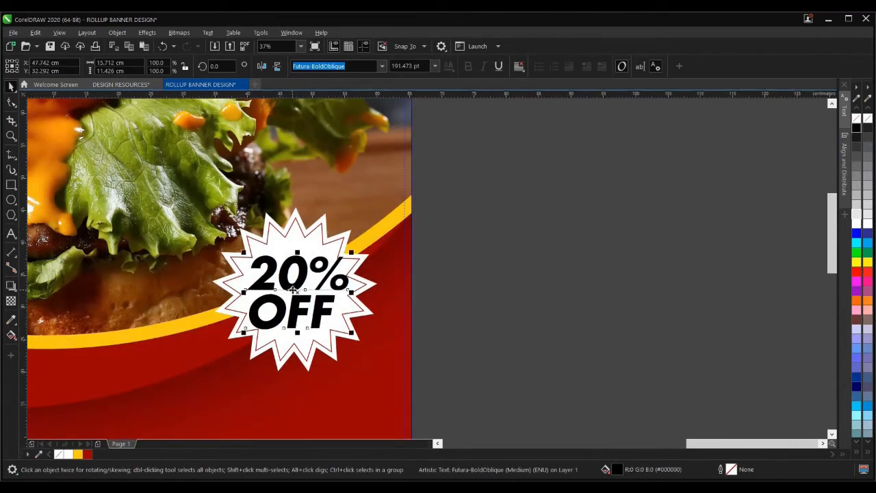
pyautogui.scroll(5, 293, 291)
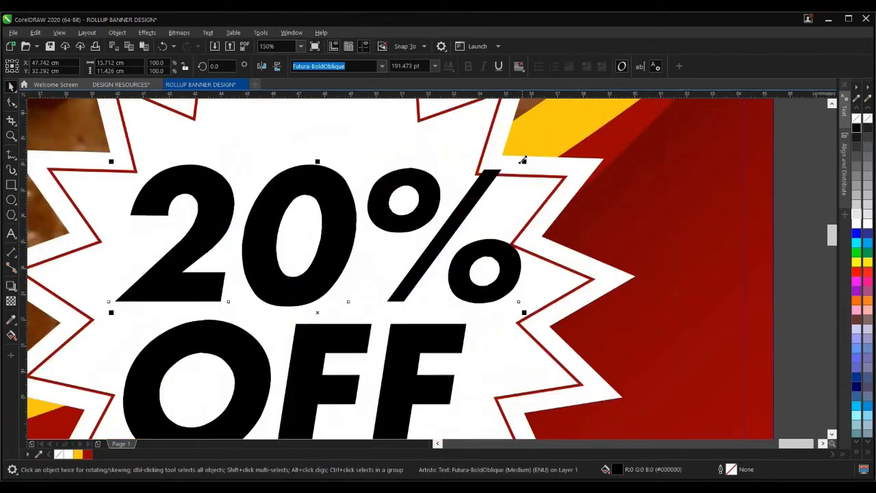
pyautogui.moveTo(522, 160); pyautogui.dragTo(481, 193)
pyautogui.scroll(-3, 326, 267)
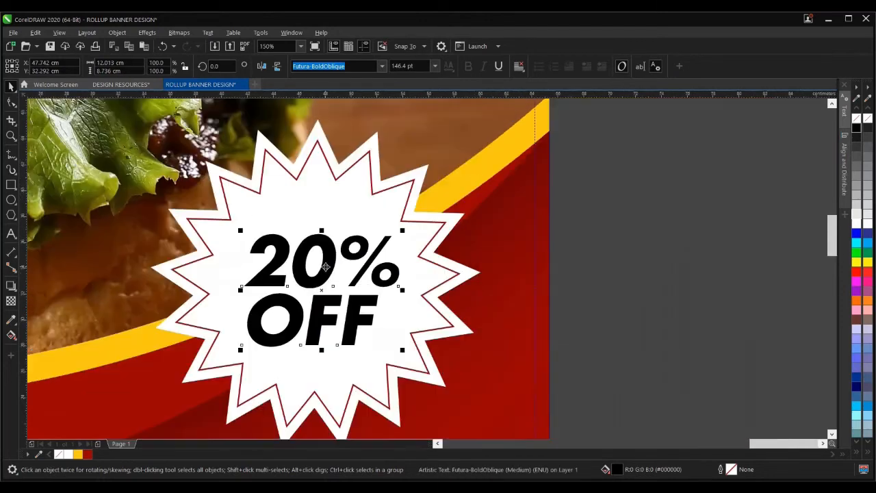
pyautogui.moveTo(402, 231); pyautogui.dragTo(412, 223)
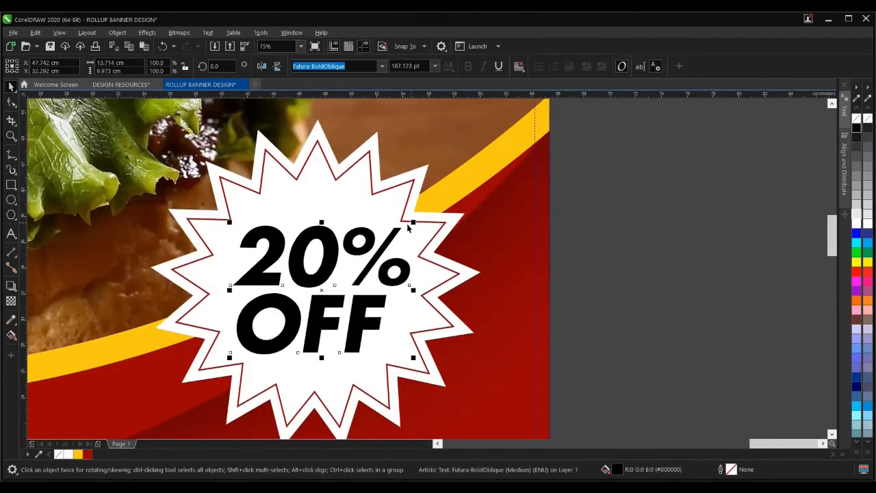
# - Fill the text yellow with a dark red 8.0 pt outline drawn behind the fill
pyautogui.click(78, 455)
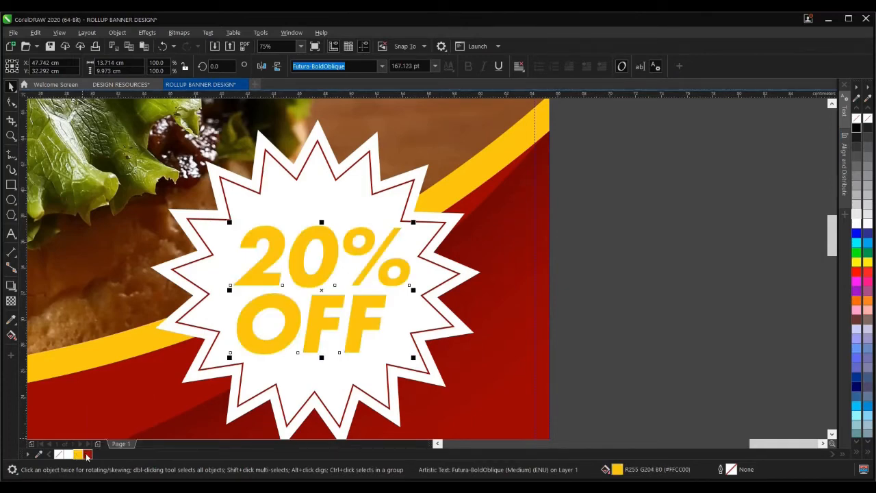
pyautogui.rightClick(87, 454)
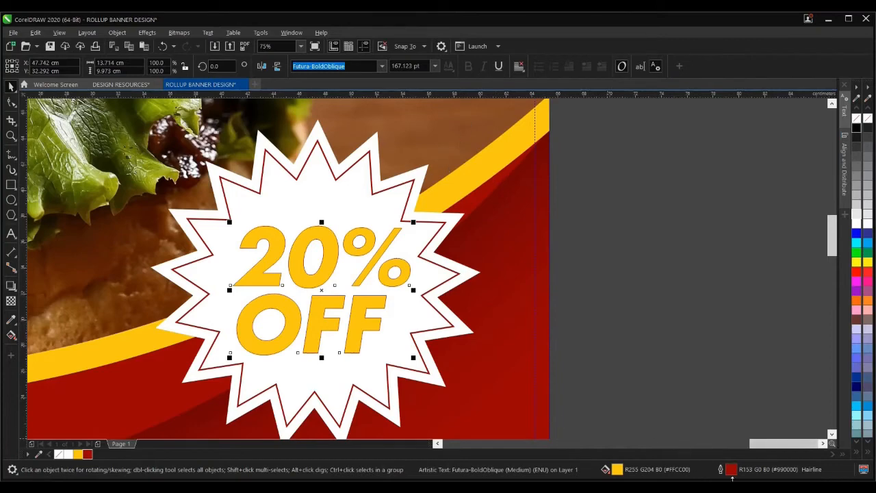
pyautogui.doubleClick(721, 470)
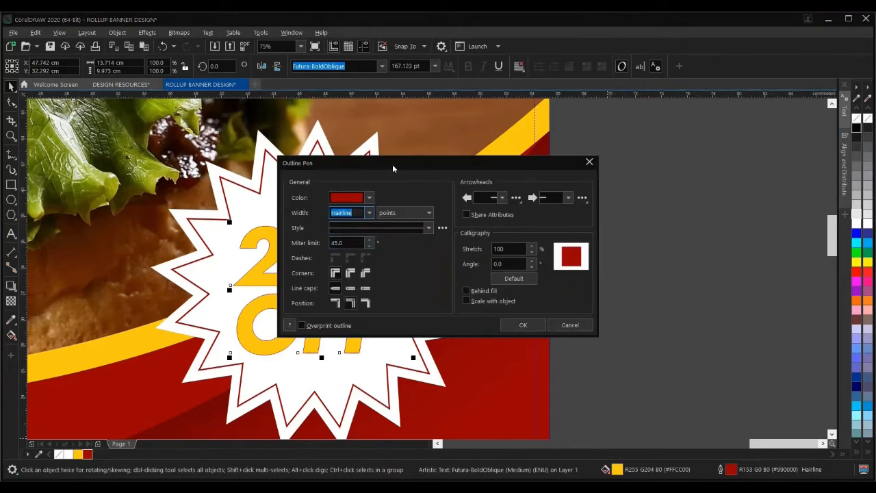
pyautogui.moveTo(393, 168); pyautogui.dragTo(613, 155)
pyautogui.click(587, 201)
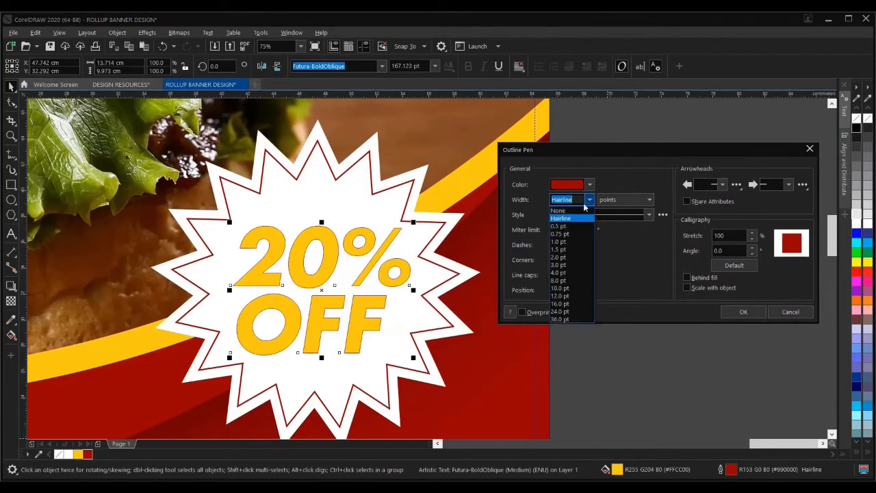
pyautogui.click(557, 280)
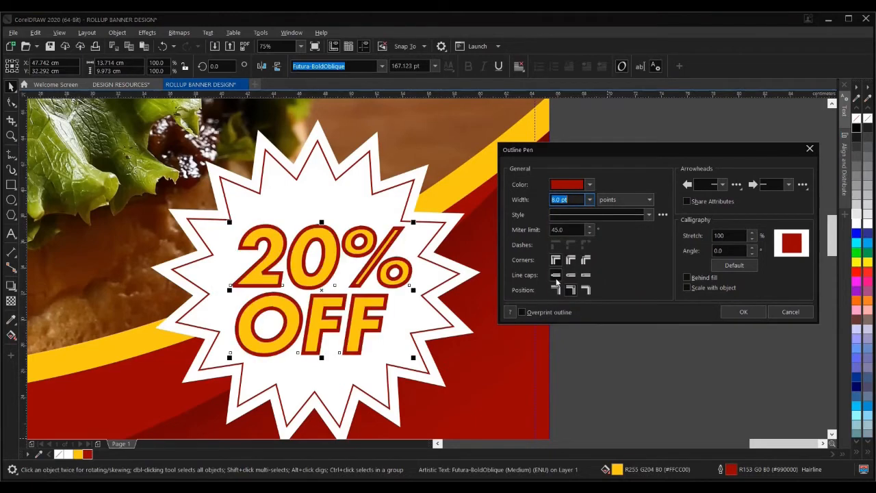
pyautogui.click(686, 278)
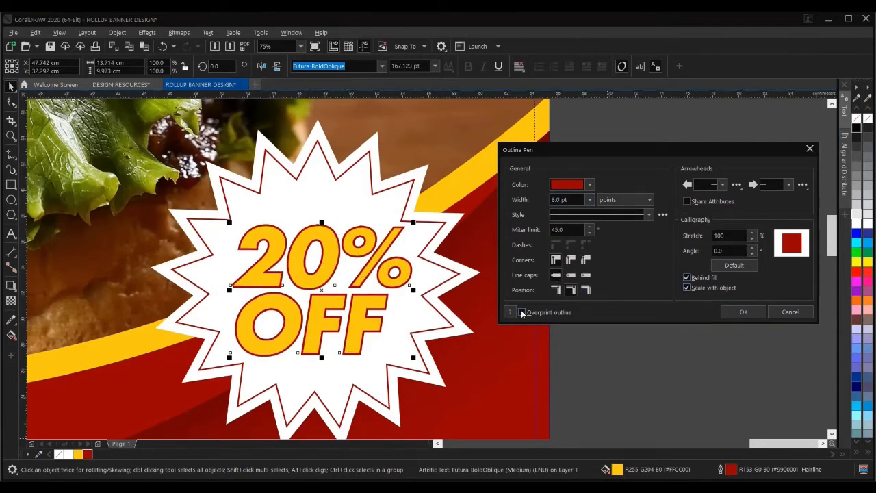
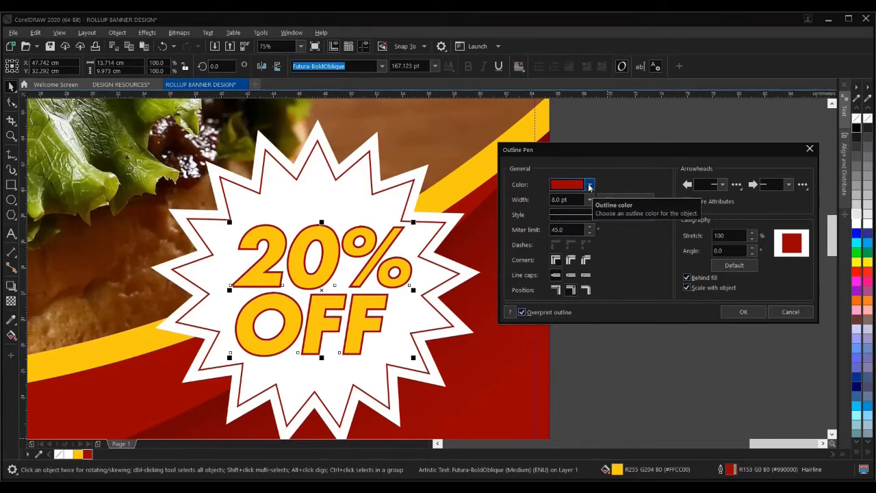
# - Set the 20% OFF text's dark red outline width to 12.0 pt
pyautogui.click(589, 199)
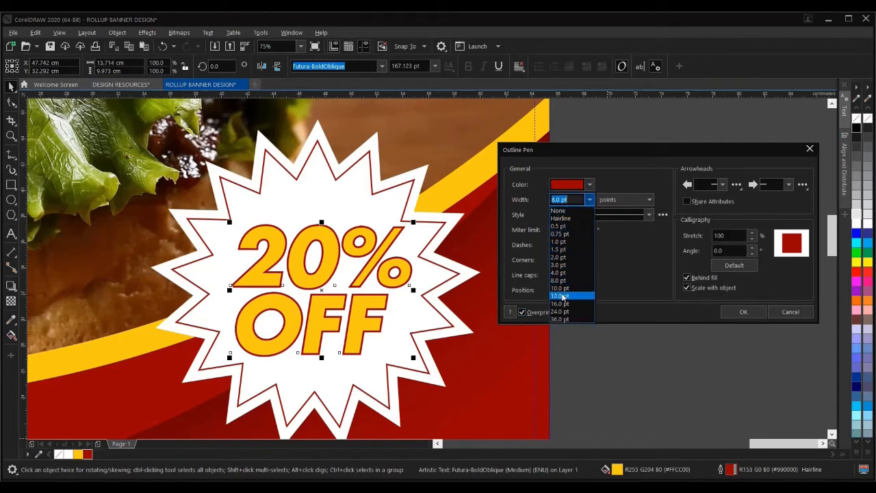
pyautogui.click(561, 295)
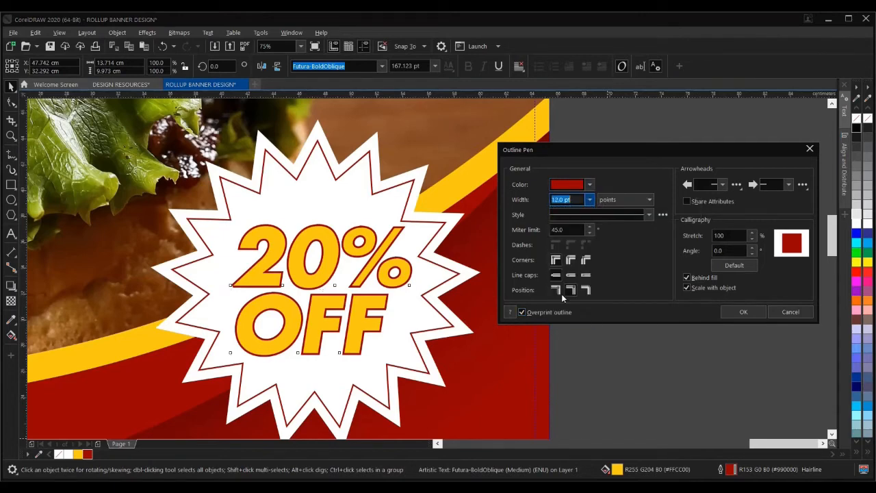
pyautogui.click(744, 313)
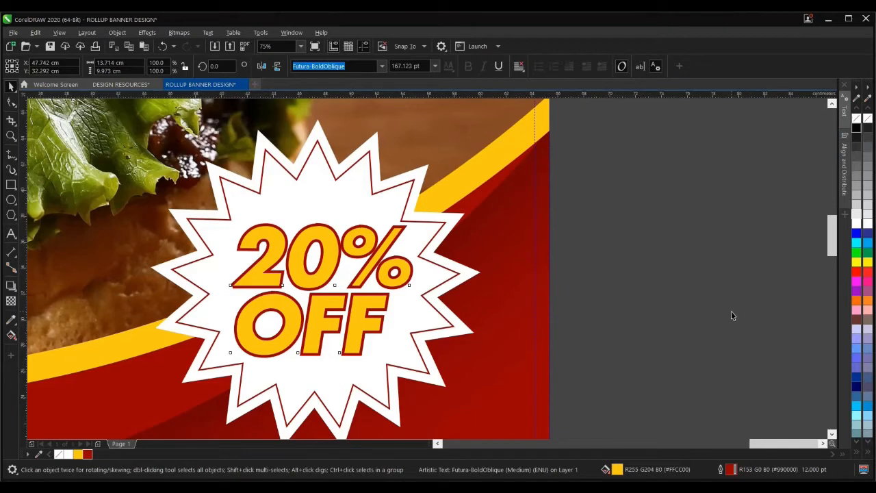
pyautogui.scroll(-3, 410, 281)
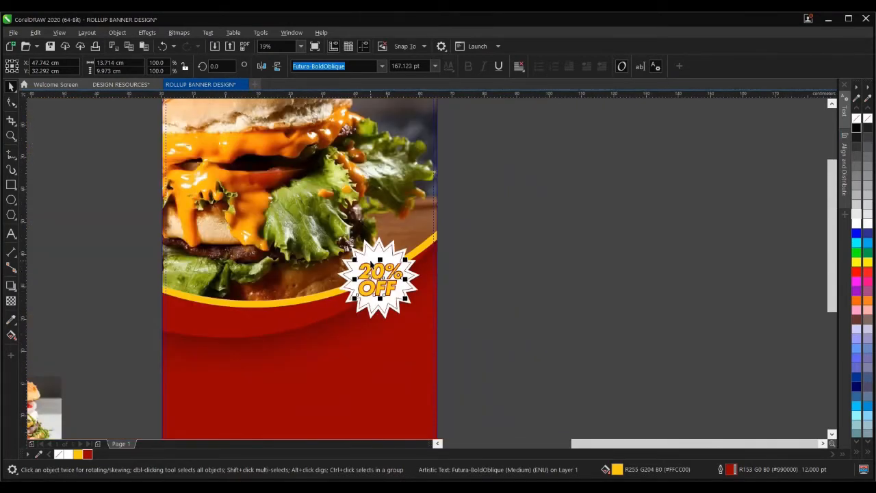
pyautogui.scroll(-4, 371, 264)
# - Deselect the badge text, zoom out, and switch to the Text tool for the headline
pyautogui.click(459, 277)
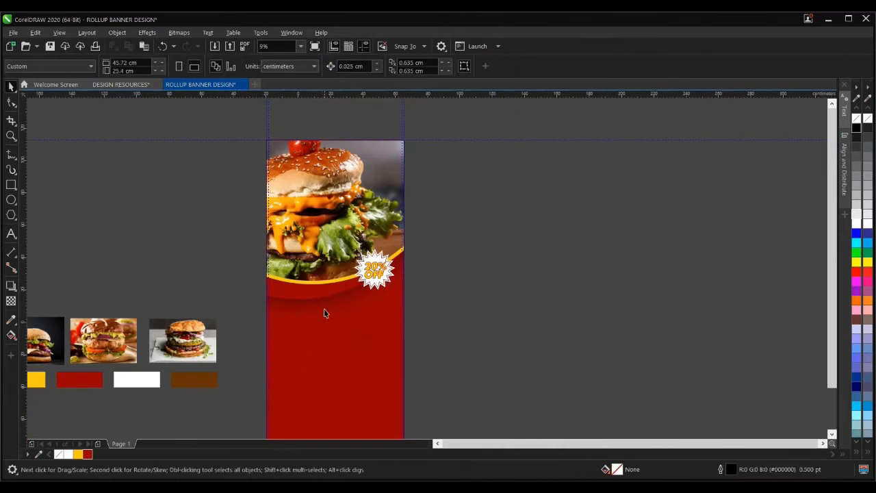
pyautogui.scroll(-2, 346, 282)
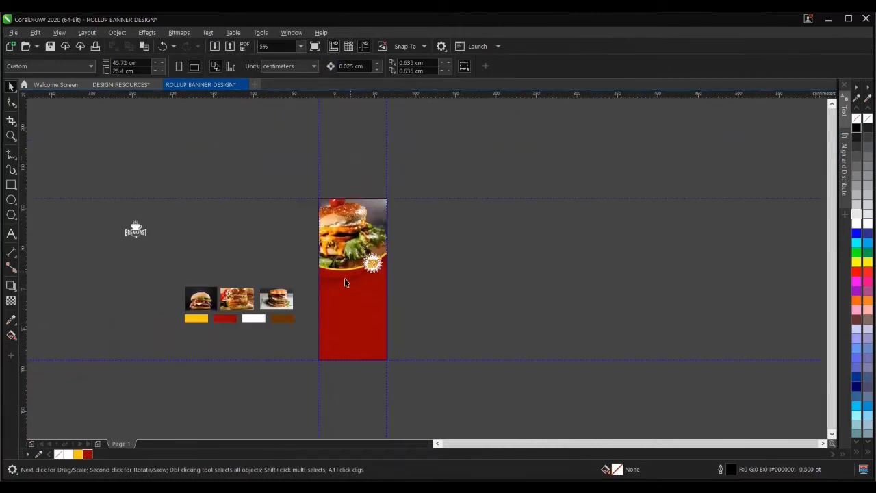
pyautogui.scroll(4, 336, 289)
pyautogui.scroll(-3, 413, 250)
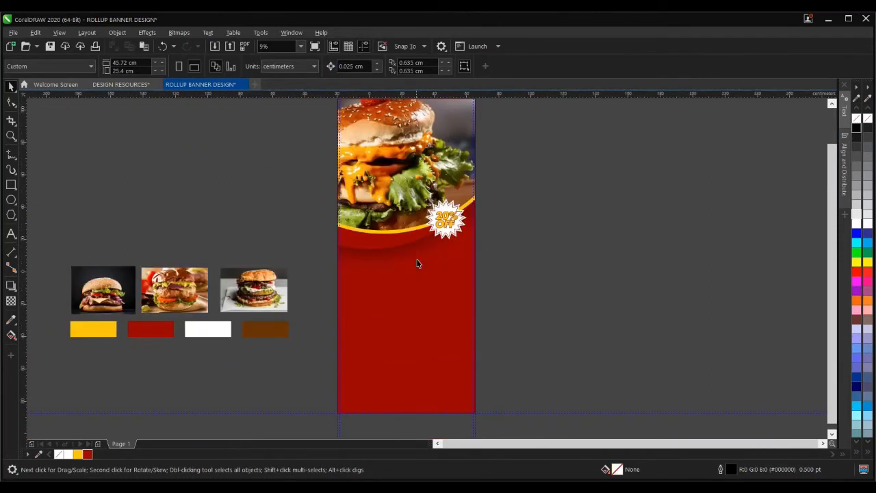
pyautogui.click(11, 233)
pyautogui.scroll(4, 400, 279)
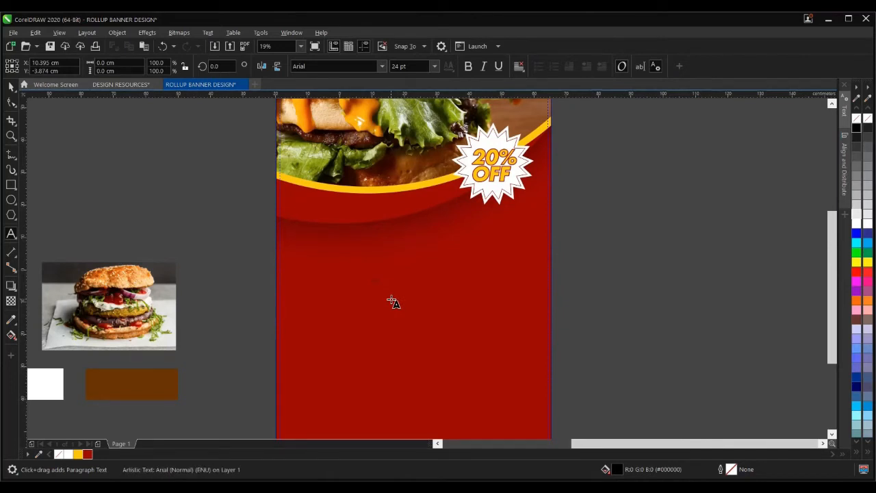
# - Add BITE as a second line under TASTY to form the headline
pyautogui.scroll(15, 378, 279)
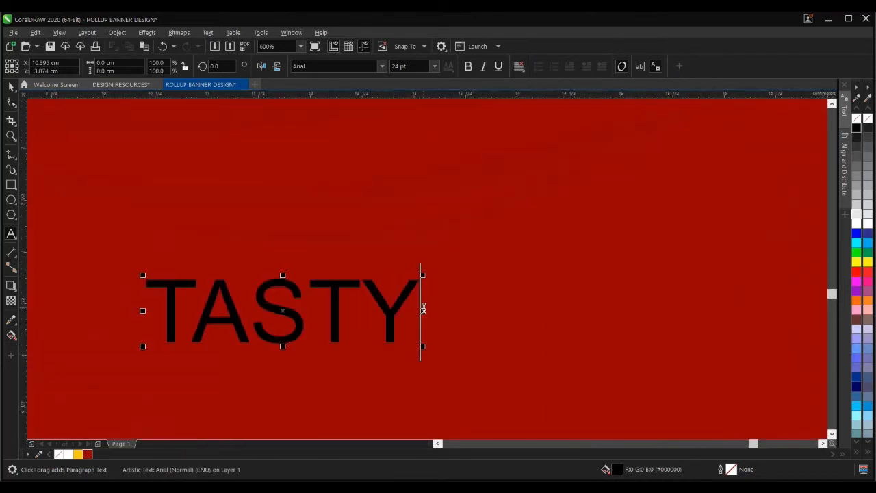
pyautogui.press('Return')
pyautogui.write('BIT')
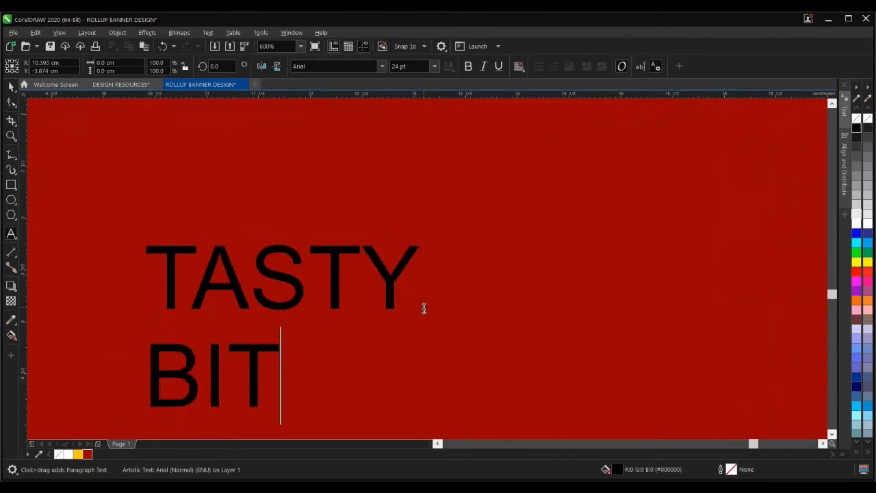
pyautogui.write('E')
pyautogui.press('Escape')
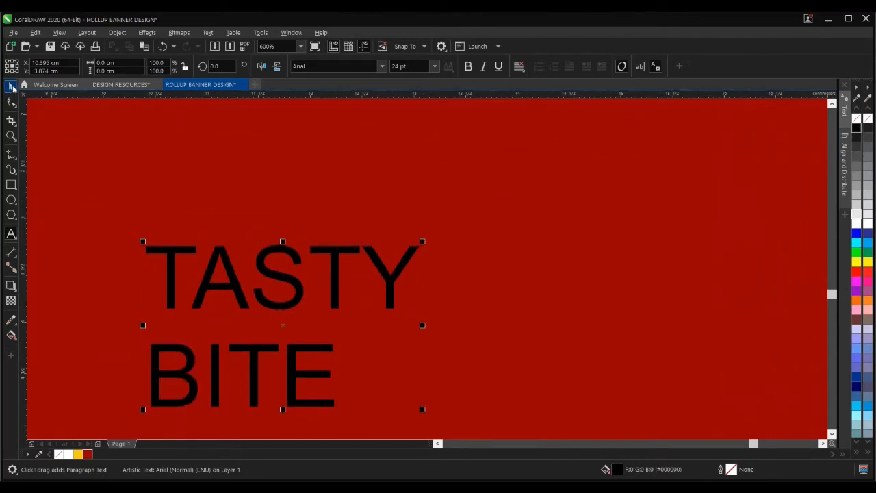
pyautogui.click(12, 87)
# - Centre-align the TASTY BITE text, enlarge it, and set its font to GROBOLD
pyautogui.click(519, 65)
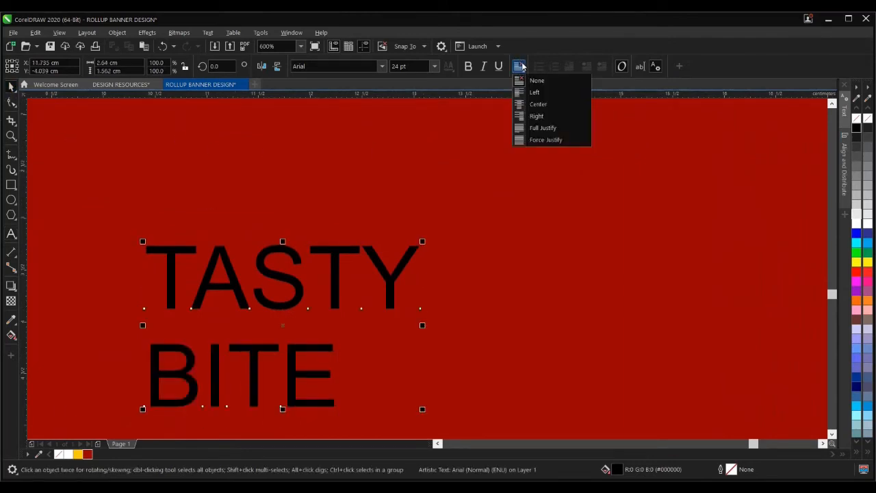
pyautogui.click(538, 103)
pyautogui.scroll(-4, 383, 281)
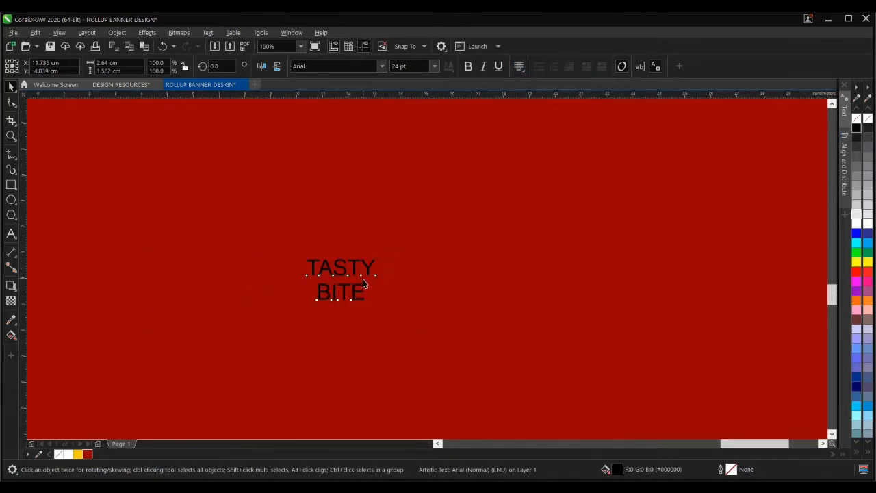
pyautogui.scroll(-4, 366, 286)
pyautogui.moveTo(371, 291); pyautogui.dragTo(501, 402)
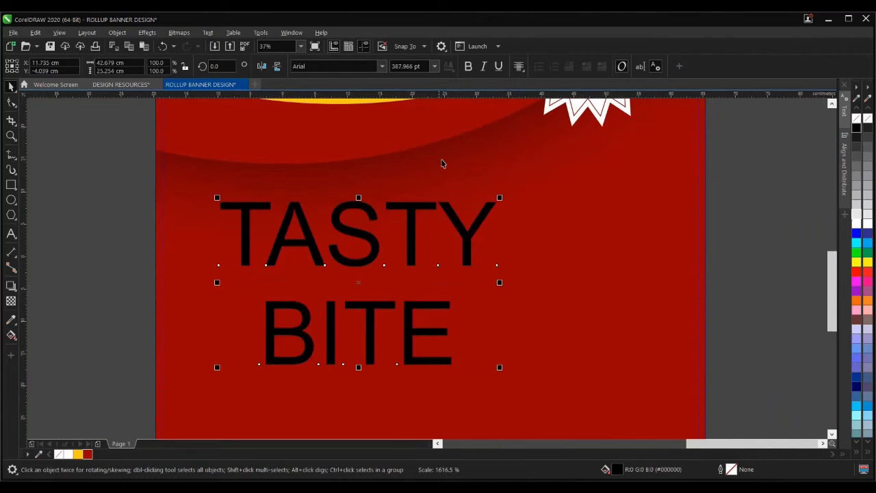
pyautogui.click(381, 67)
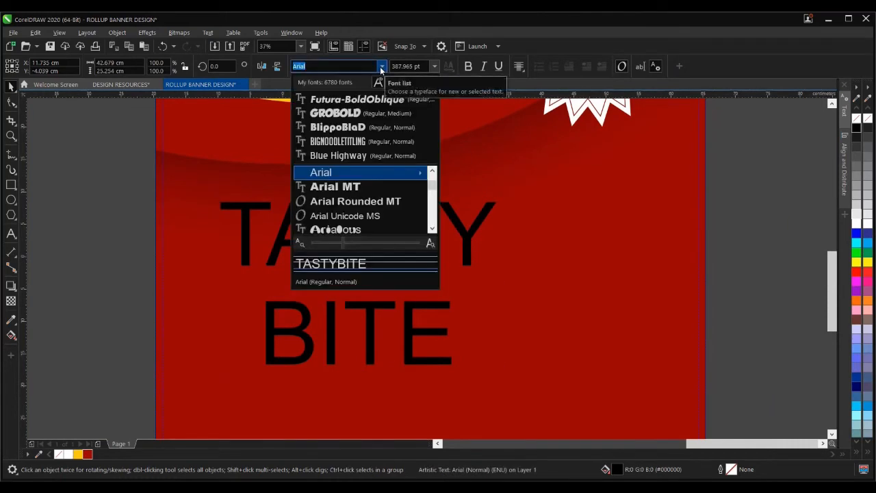
pyautogui.click(352, 113)
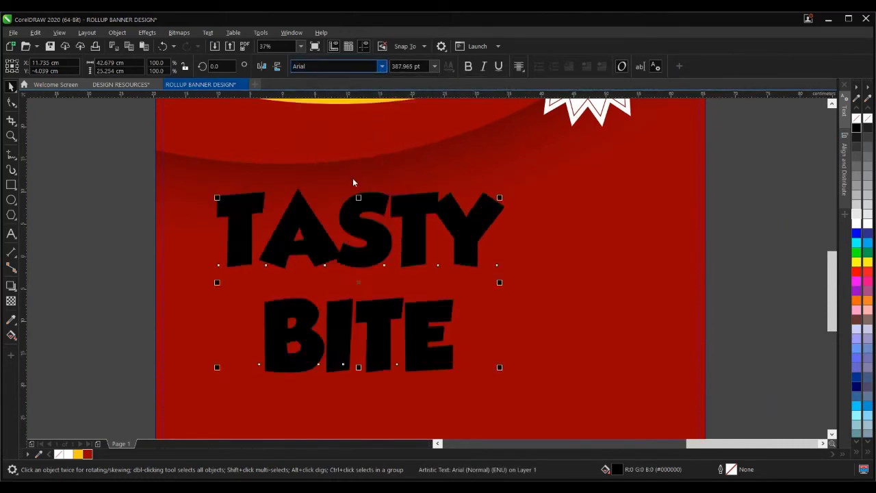
pyautogui.scroll(-2, 320, 277)
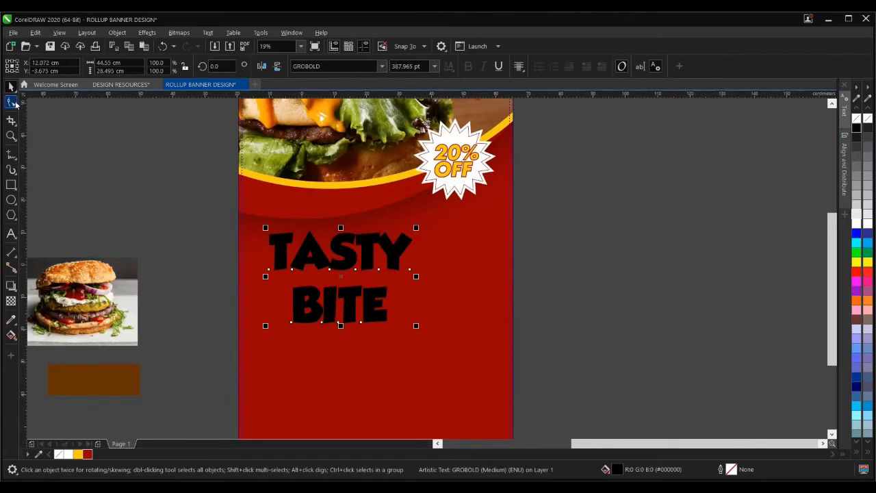
# - Tighten the headline's line spacing so BITE sits closer to TASTY
pyautogui.click(12, 103)
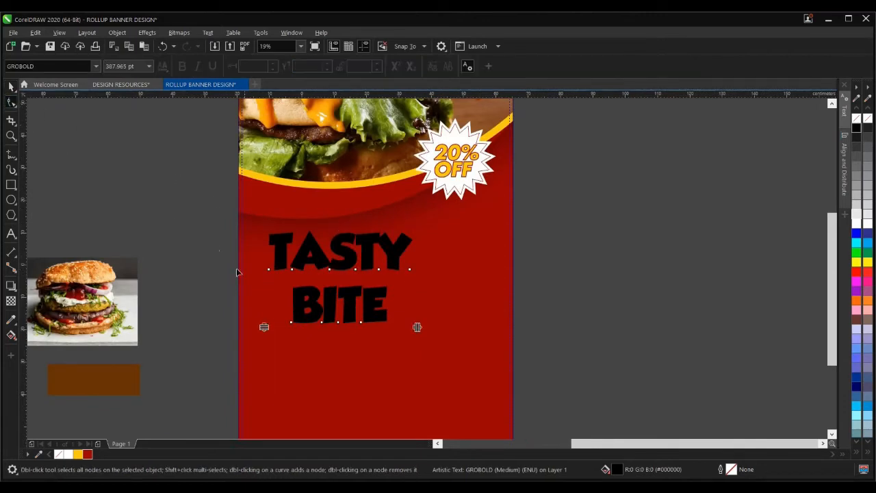
pyautogui.moveTo(264, 326)
pyautogui.mouseDown()
pyautogui.moveTo(262, 308)
pyautogui.moveTo(264, 317)
pyautogui.mouseUp()
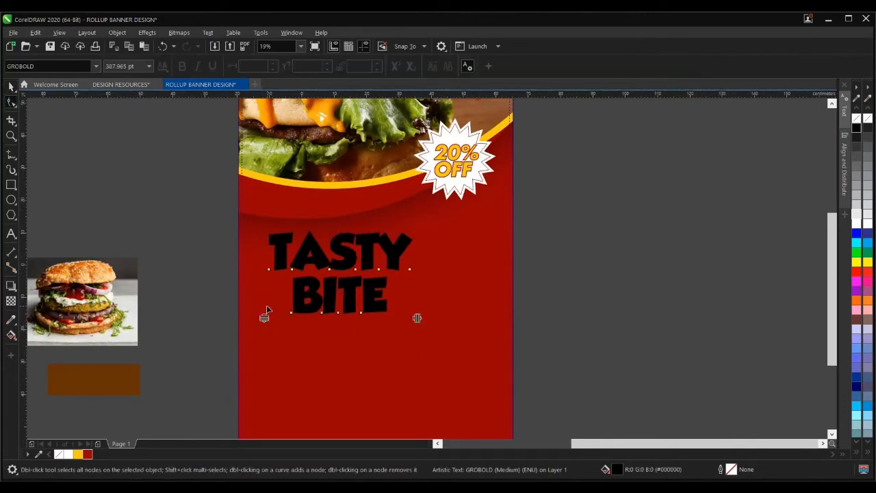
pyautogui.click(11, 85)
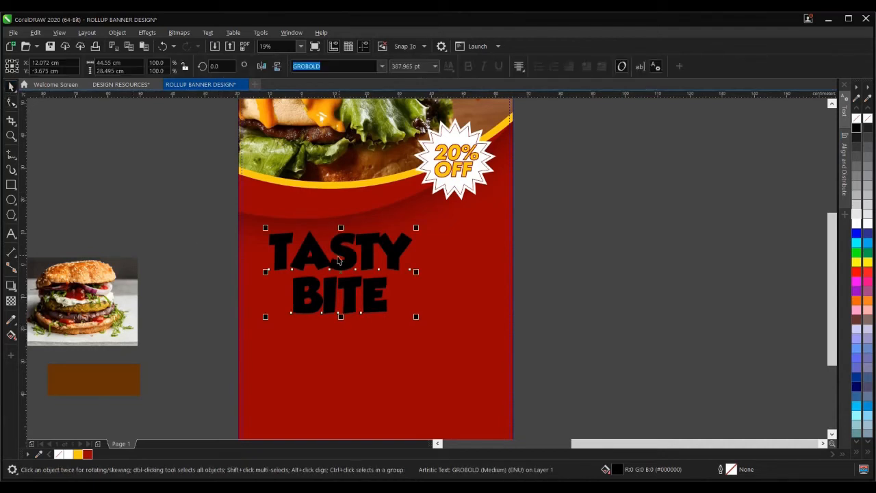
pyautogui.scroll(2, 336, 255)
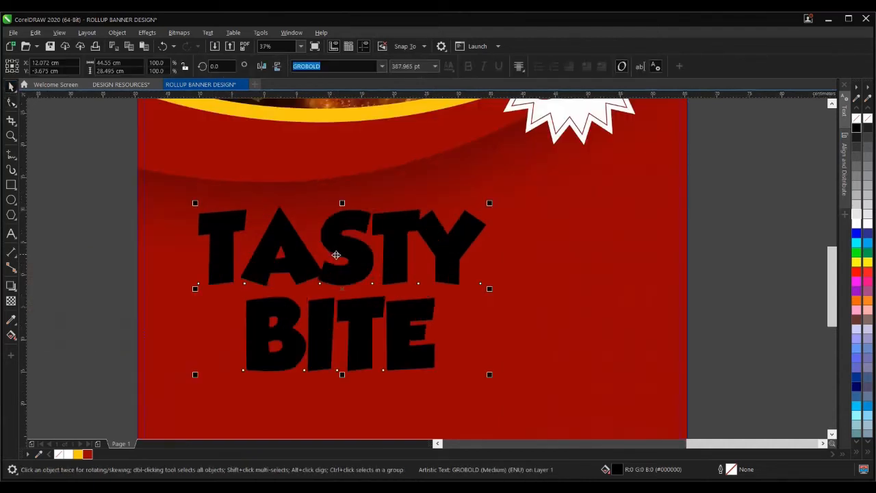
# - Set the word TASTY to 200 pt
pyautogui.click(11, 233)
pyautogui.click(469, 233)
pyautogui.moveTo(468, 232); pyautogui.dragTo(200, 236)
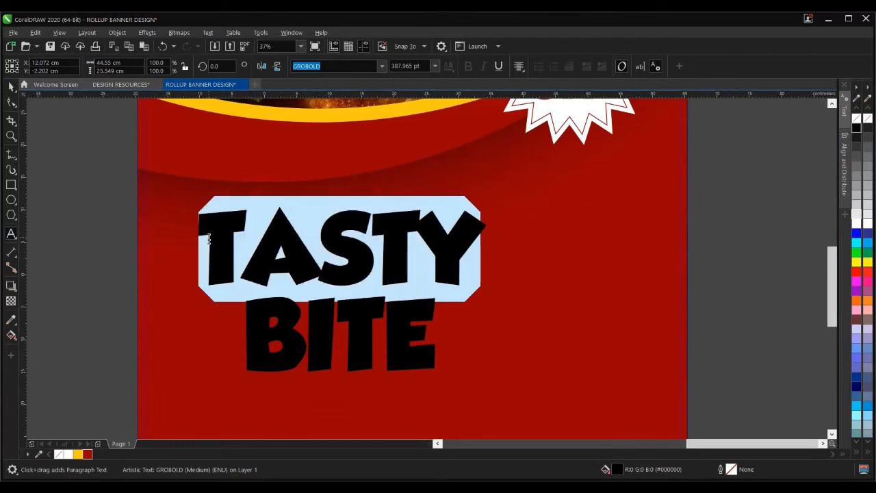
pyautogui.click(436, 66)
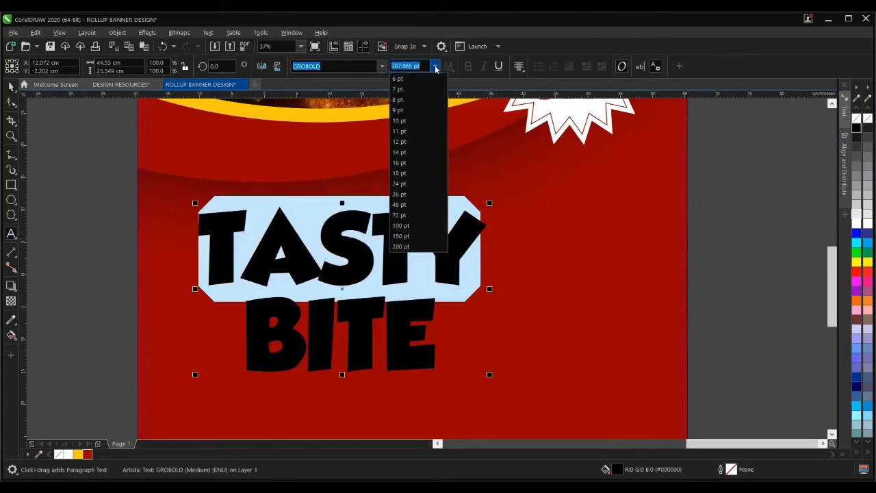
pyautogui.click(408, 247)
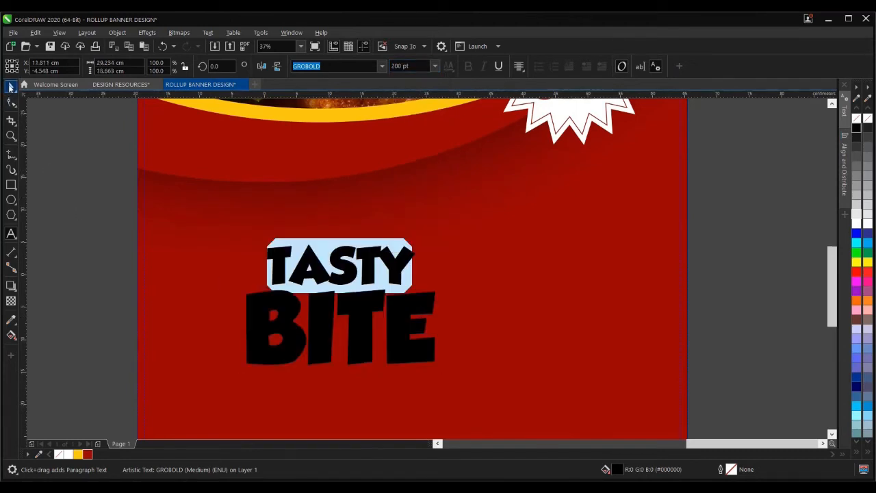
# - Scale up the whole TASTY BITE headline to span the red area
pyautogui.click(11, 87)
pyautogui.scroll(-4, 362, 292)
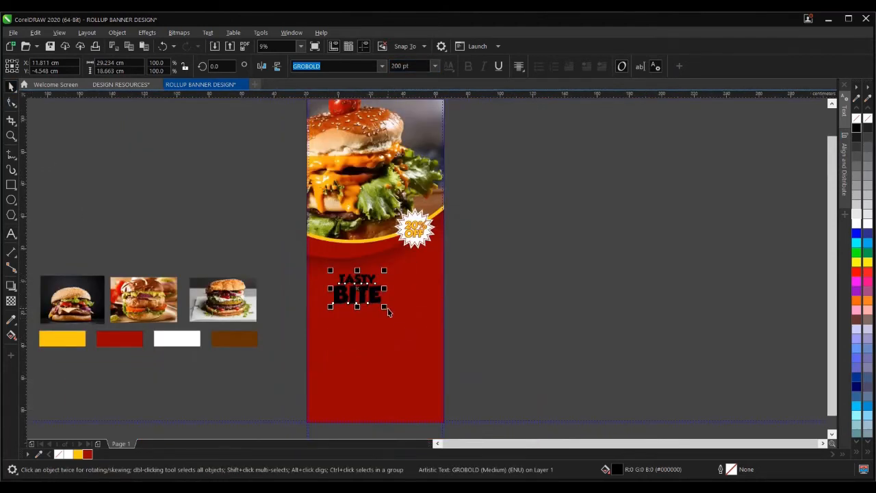
pyautogui.moveTo(387, 312); pyautogui.dragTo(415, 324)
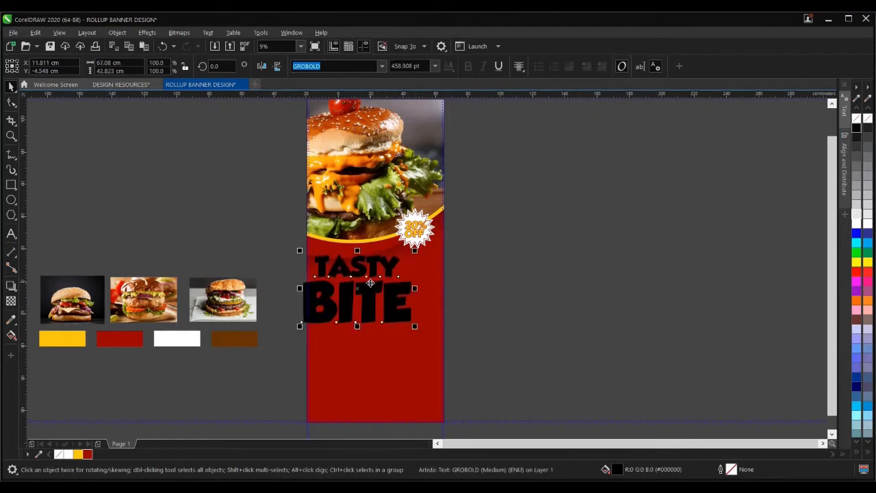
pyautogui.scroll(2, 375, 293)
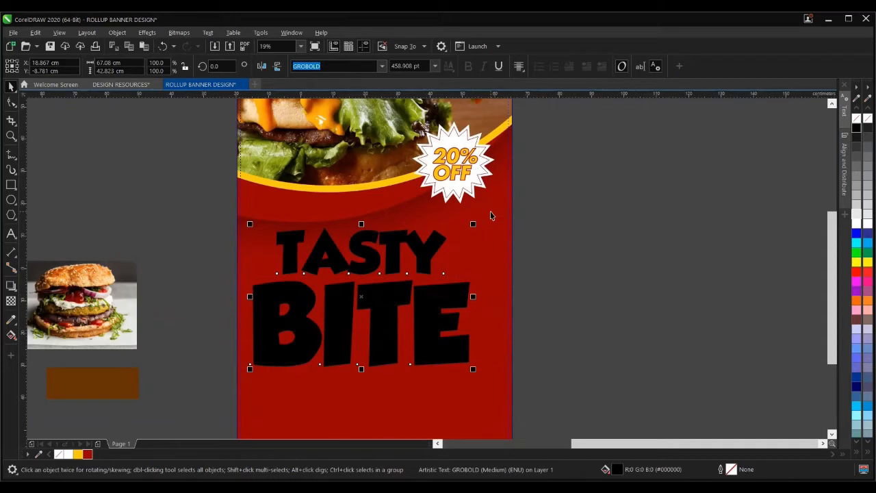
# - Centre the headline horizontally on the red background and fill it yellow
pyautogui.keyDown('shift'); pyautogui.click(490, 214); pyautogui.keyUp('shift')
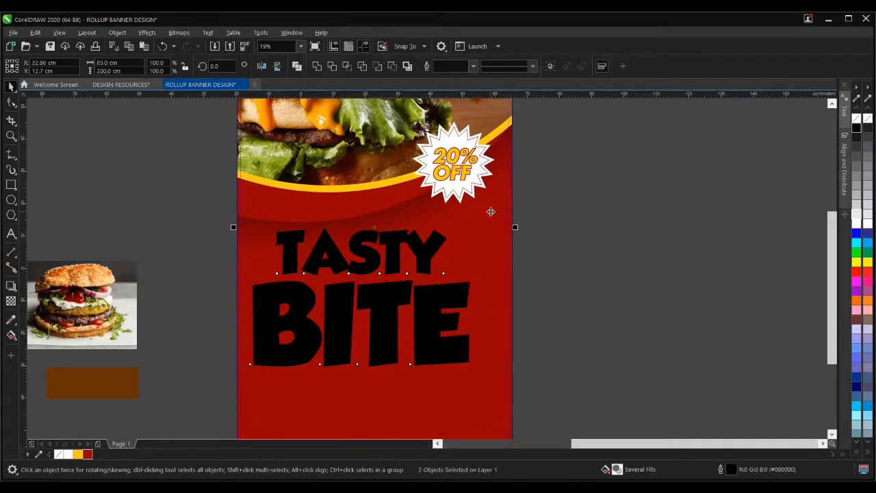
pyautogui.press('c')
pyautogui.click(419, 259)
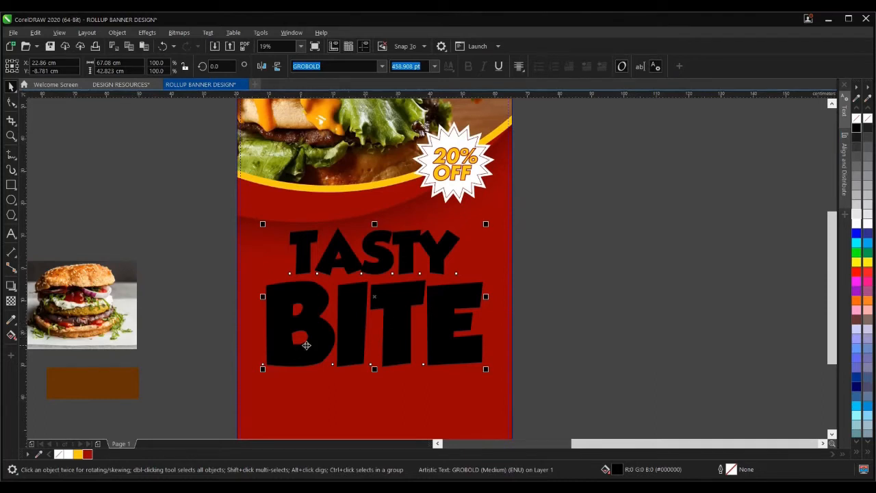
pyautogui.click(77, 454)
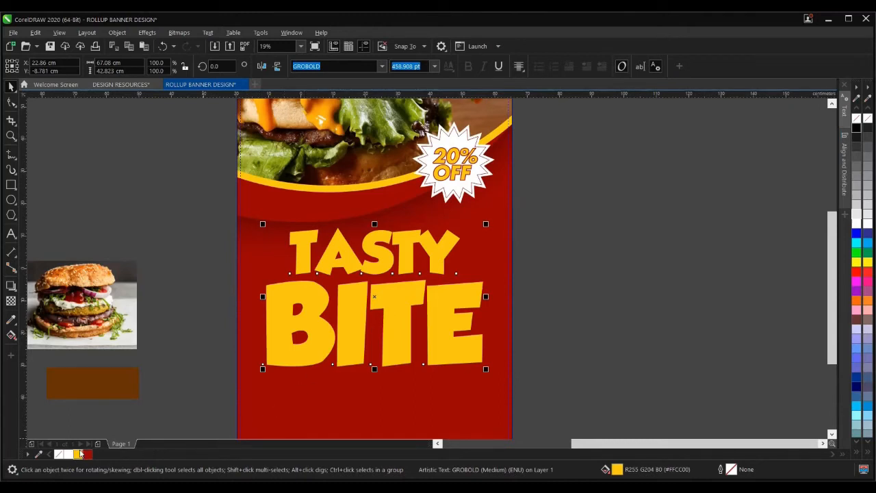
# - Give the headline a 36.0 pt white outline behind the fill, with overprint outline on
pyautogui.rightClick(68, 454)
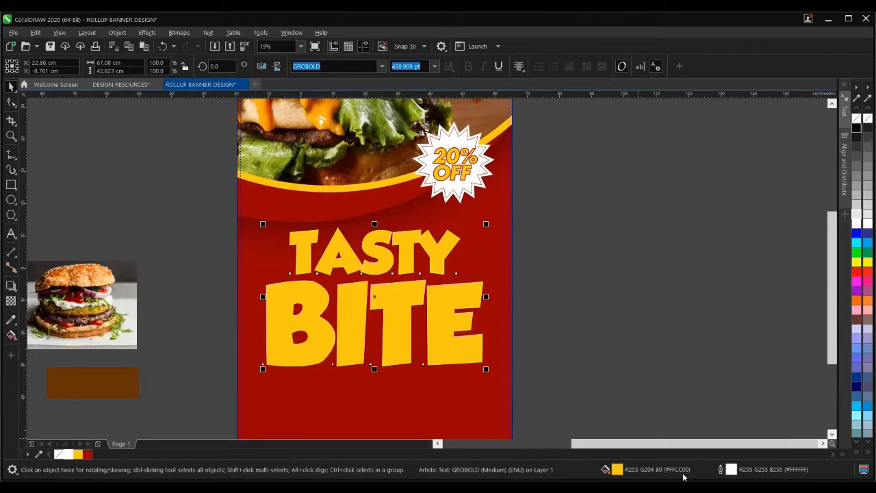
pyautogui.doubleClick(720, 469)
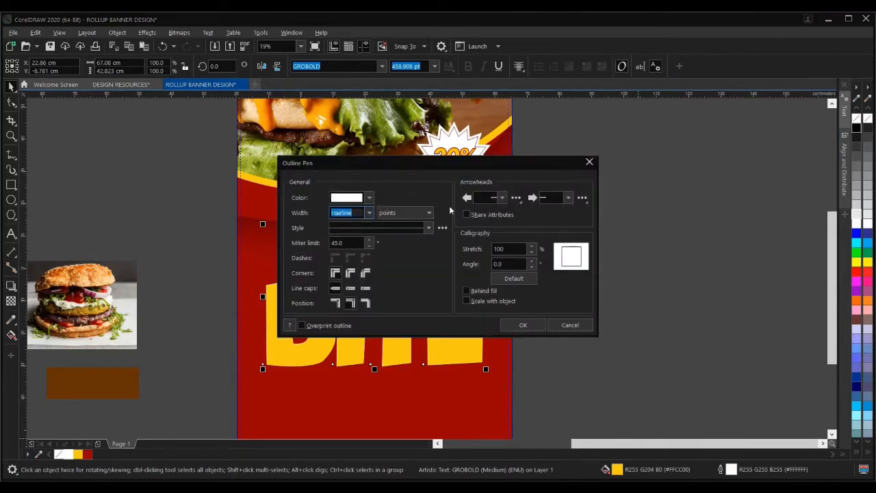
pyautogui.moveTo(431, 169); pyautogui.dragTo(659, 181)
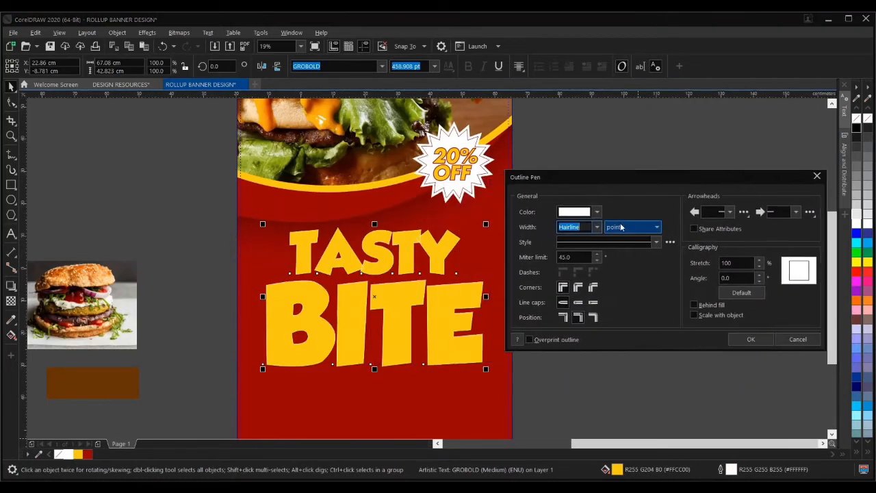
pyautogui.click(598, 228)
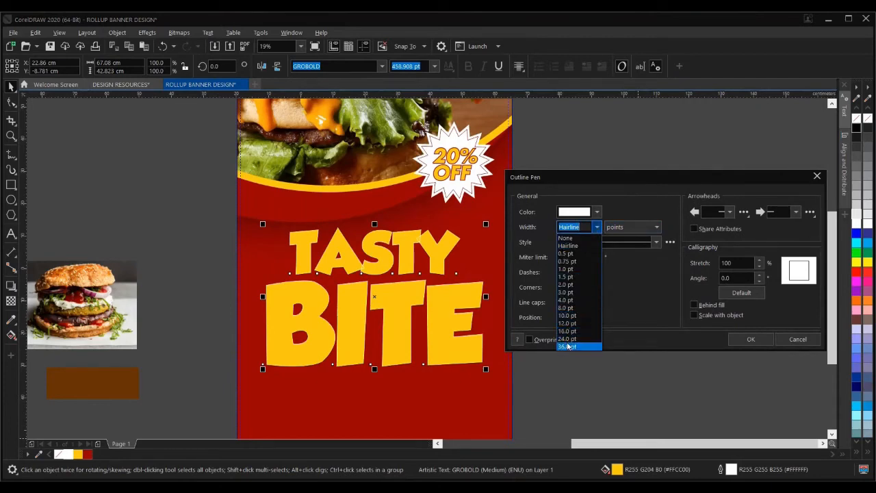
pyautogui.click(567, 343)
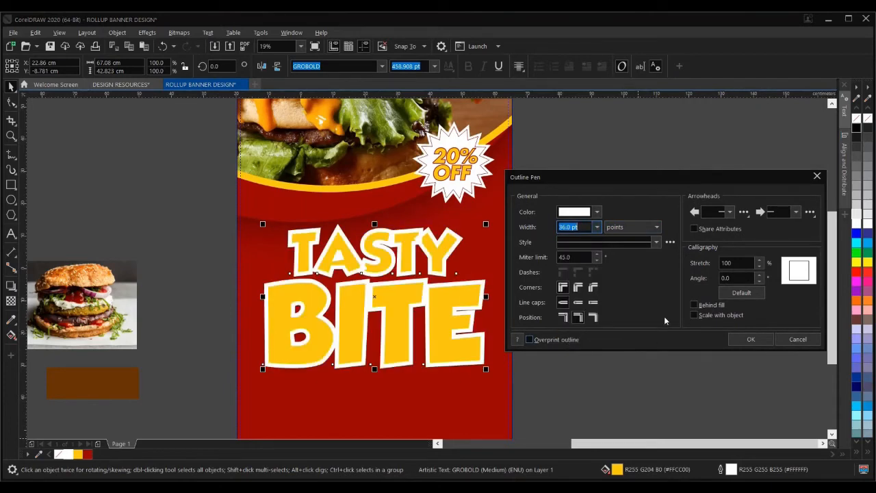
pyautogui.click(694, 306)
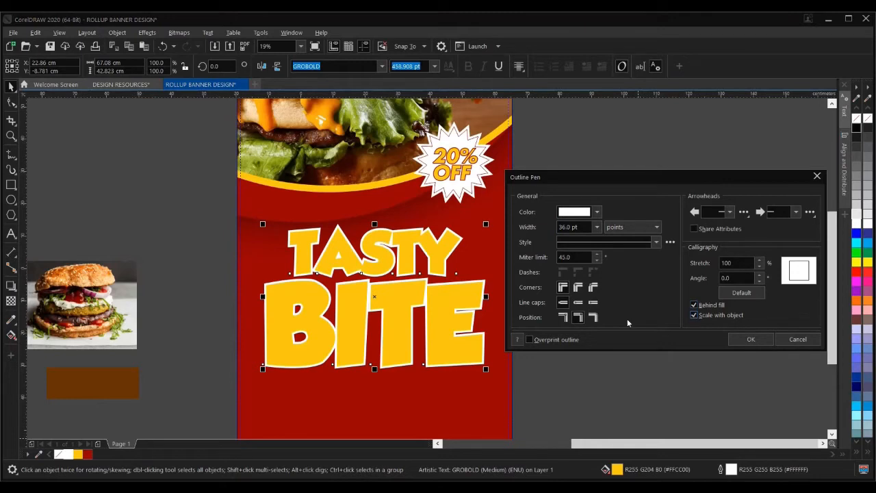
pyautogui.click(529, 340)
# - Change the white outline width to 30, then reapply it with a larger width
pyautogui.moveTo(582, 227); pyautogui.dragTo(547, 229)
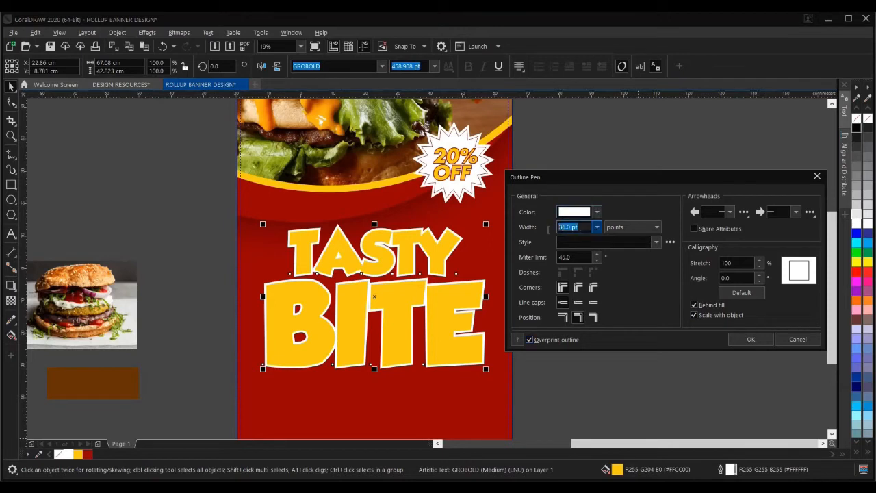
pyautogui.write('3')
pyautogui.write('0')
pyautogui.click(751, 339)
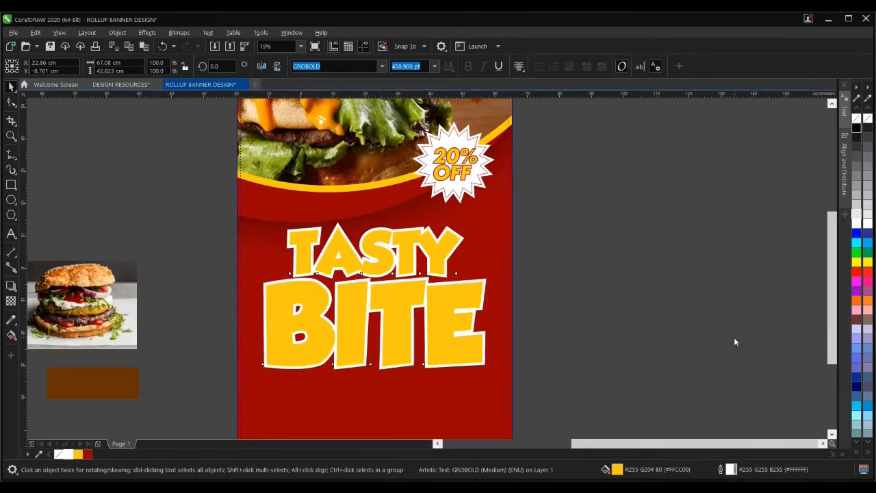
pyautogui.click(375, 327)
pyautogui.click(375, 332)
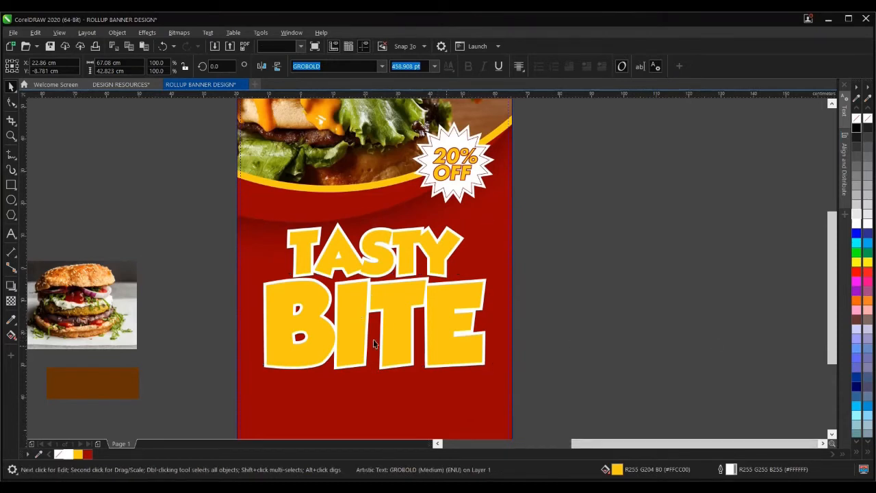
pyautogui.click(375, 323)
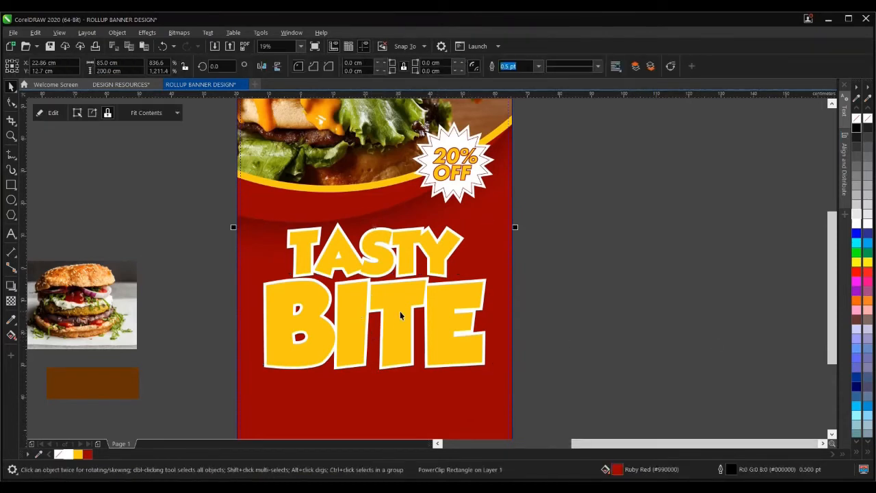
pyautogui.doubleClick(720, 469)
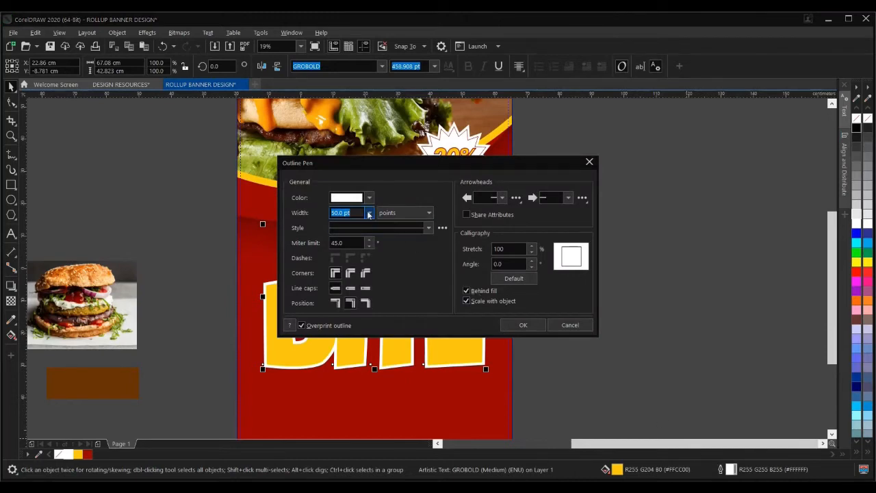
pyautogui.write('70')
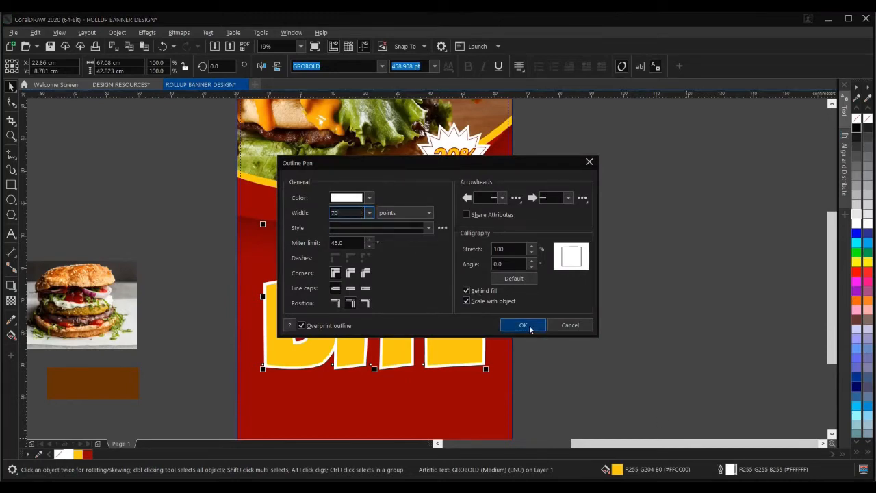
pyautogui.click(528, 327)
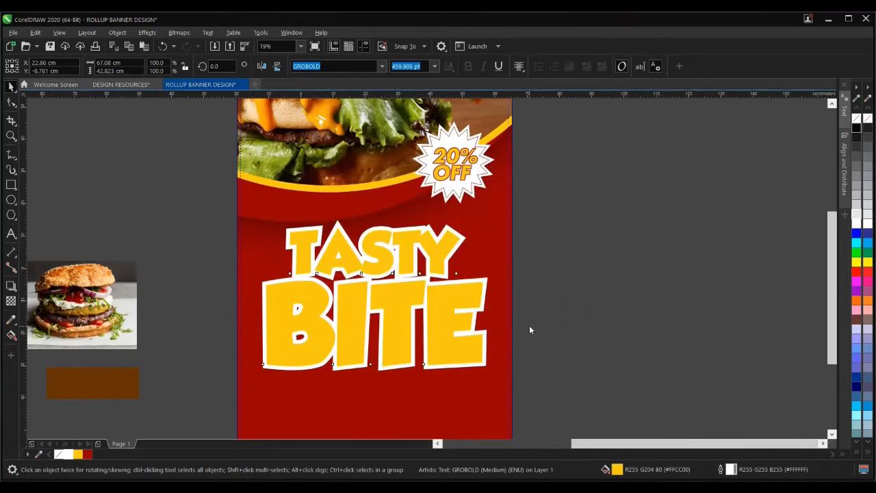
pyautogui.scroll(-2, 371, 286)
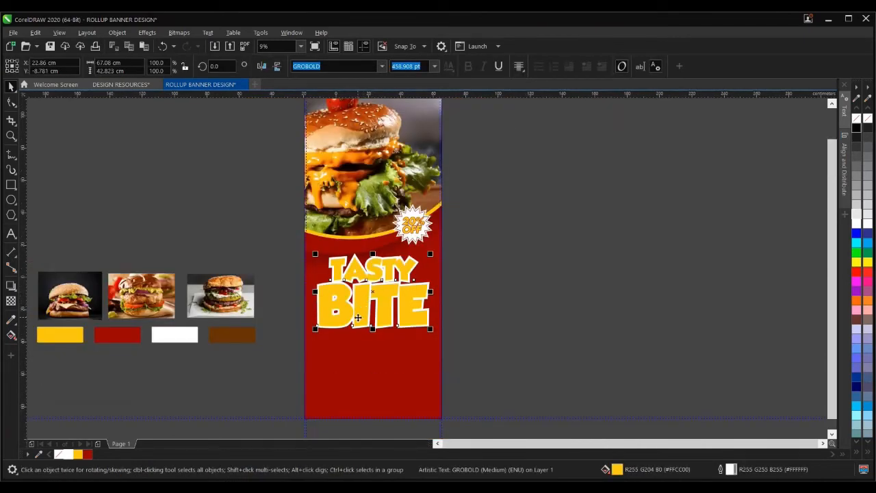
# - Nudge the TASTY BITE headline slightly lower on the red panel and zoom in
pyautogui.scroll(2, 371, 291)
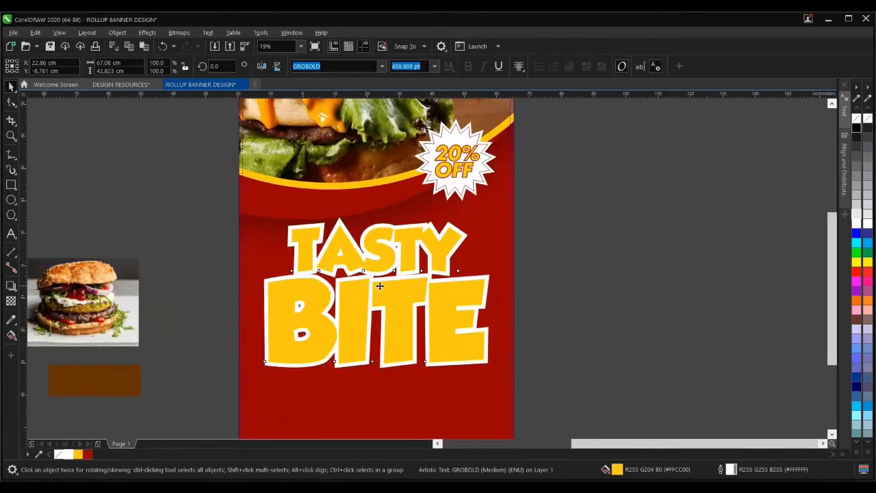
pyautogui.moveTo(374, 291); pyautogui.dragTo(375, 299)
pyautogui.scroll(-2, 376, 287)
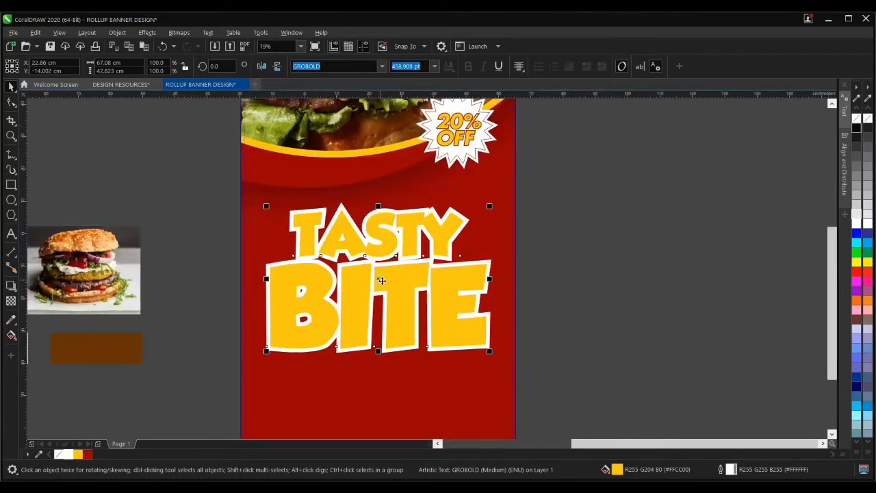
pyautogui.scroll(2, 377, 279)
pyautogui.scroll(2, 404, 239)
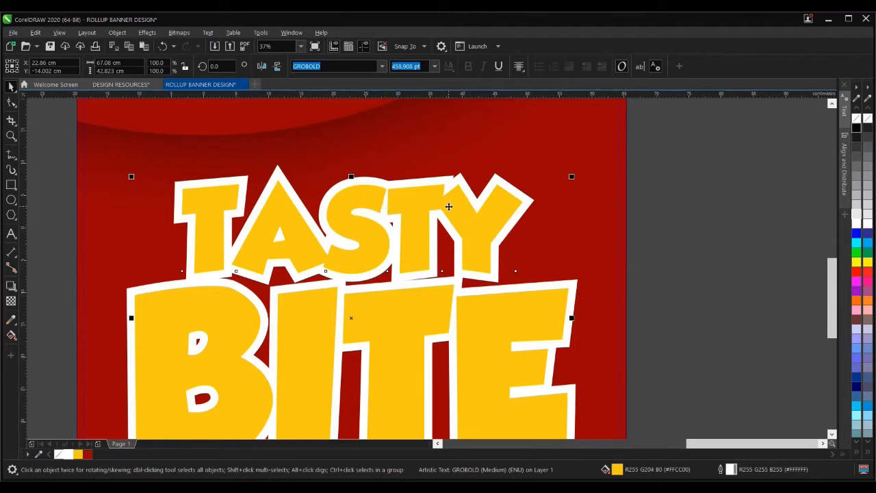
pyautogui.scroll(-2, 449, 207)
pyautogui.scroll(2, 494, 195)
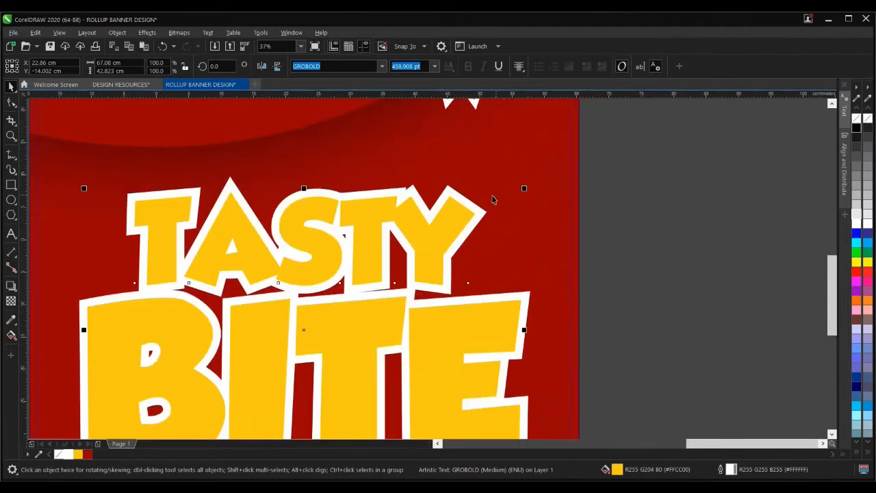
# - Paste a copy of the headline in place and give the copy a dark red outline
pyautogui.rightClick(441, 223)
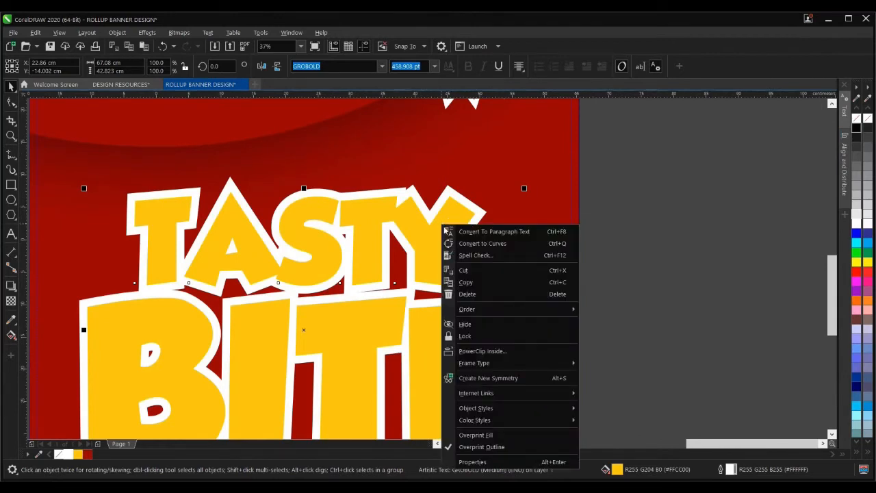
pyautogui.click(490, 280)
pyautogui.rightClick(628, 223)
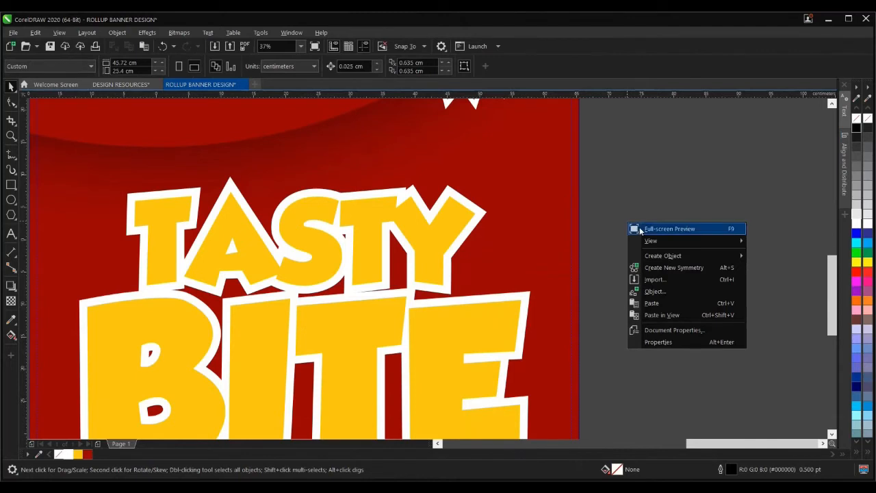
pyautogui.click(651, 303)
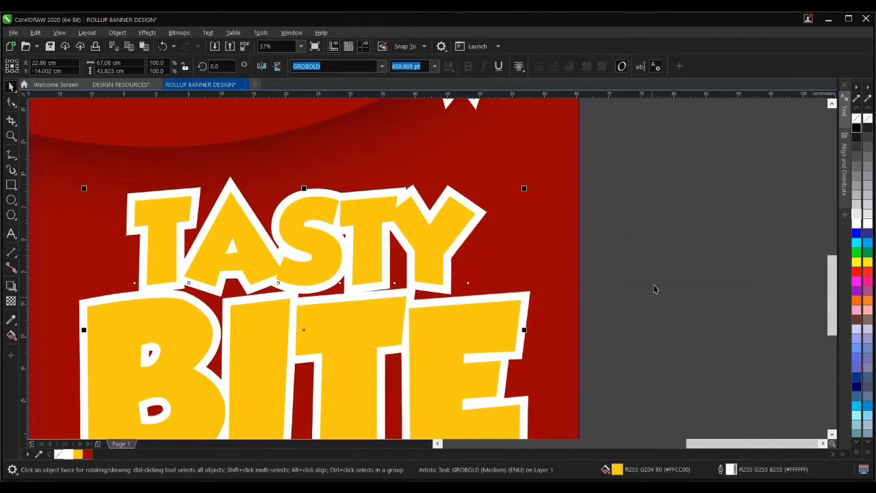
pyautogui.click(427, 232)
pyautogui.rightClick(89, 455)
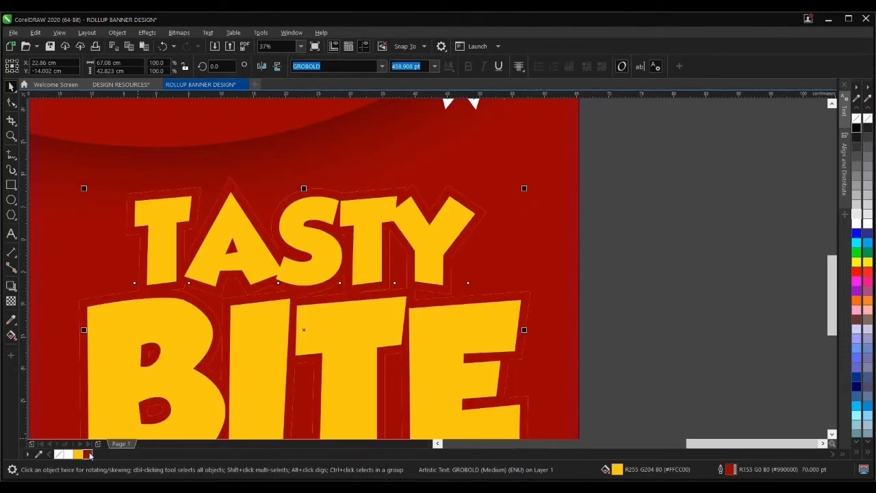
pyautogui.scroll(-2, 343, 259)
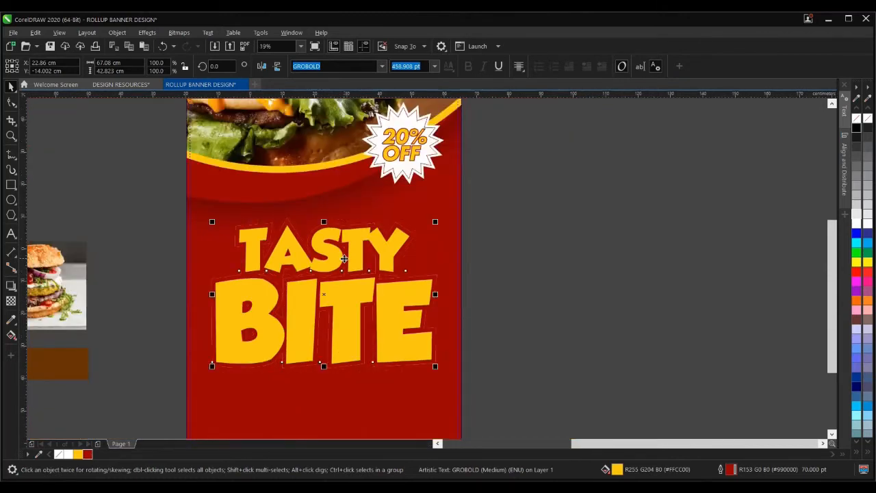
# - Set the copy's dark red outline width to 36.0 pt
pyautogui.doubleClick(719, 469)
pyautogui.click(370, 213)
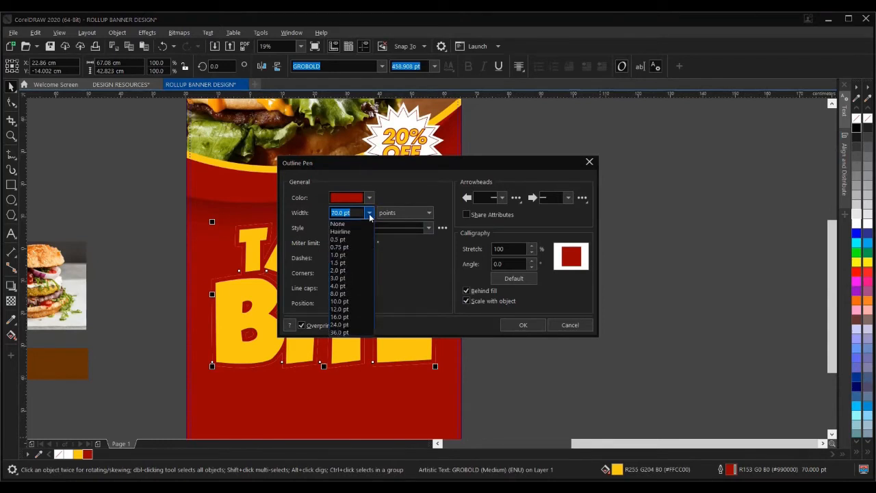
pyautogui.click(347, 332)
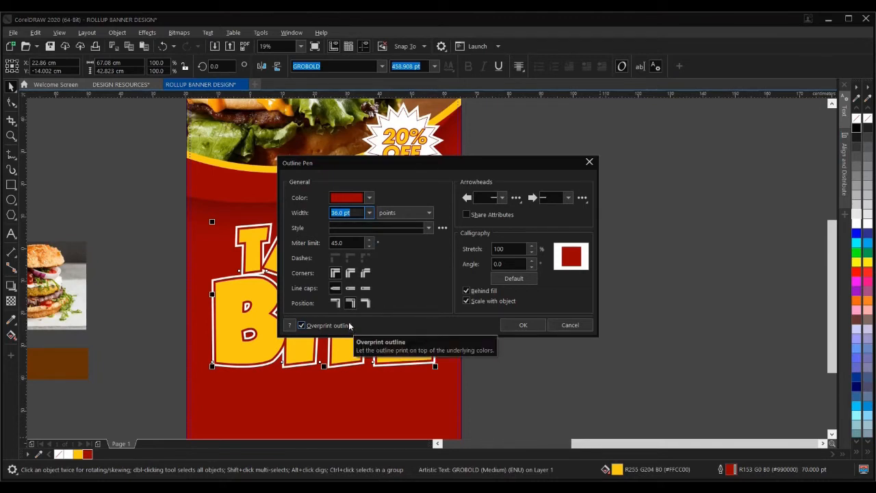
pyautogui.click(513, 326)
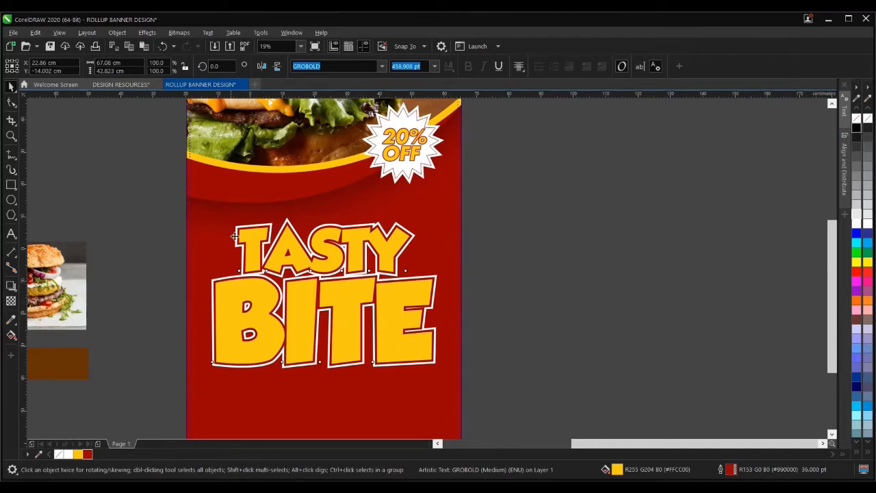
# - Select both stacked headline copies and group them with Ctrl+G
pyautogui.scroll(2, 231, 227)
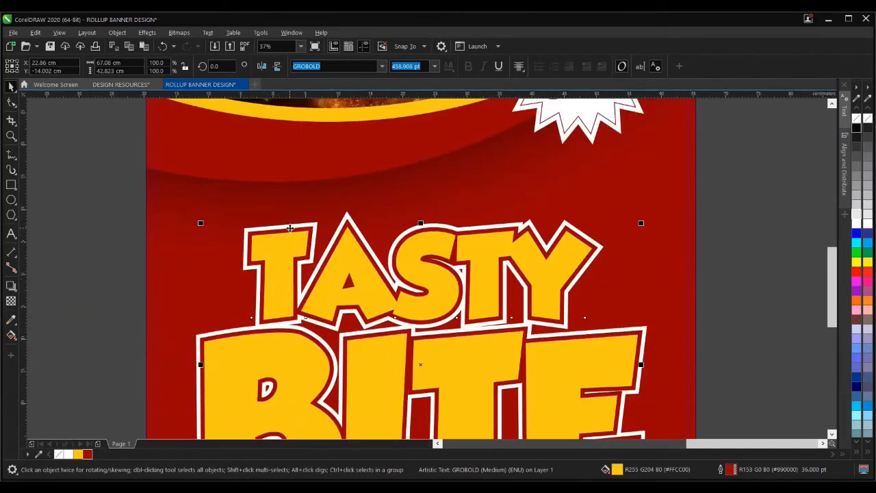
pyautogui.scroll(-2, 294, 245)
pyautogui.moveTo(179, 223); pyautogui.dragTo(552, 403)
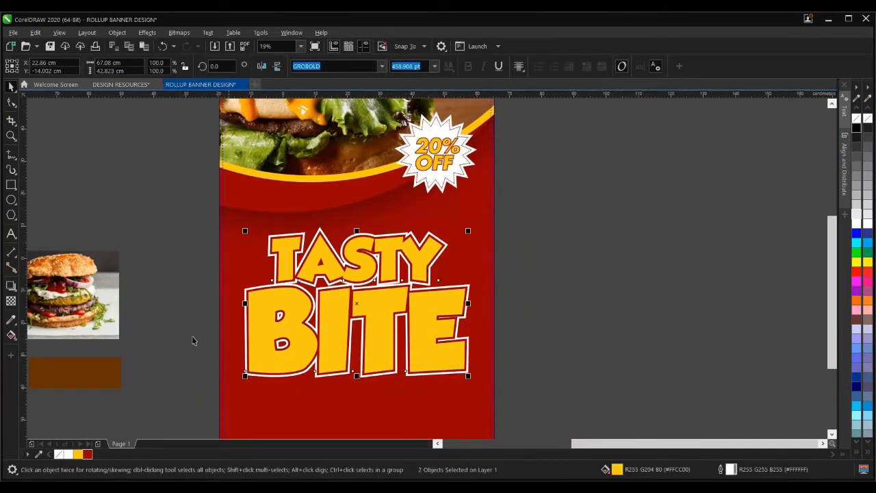
pyautogui.press('Escape')
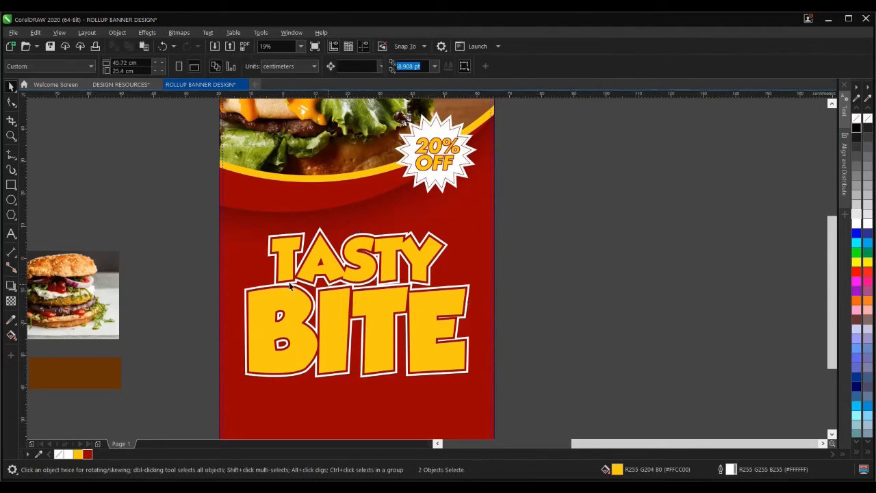
pyautogui.moveTo(179, 217); pyautogui.dragTo(567, 398)
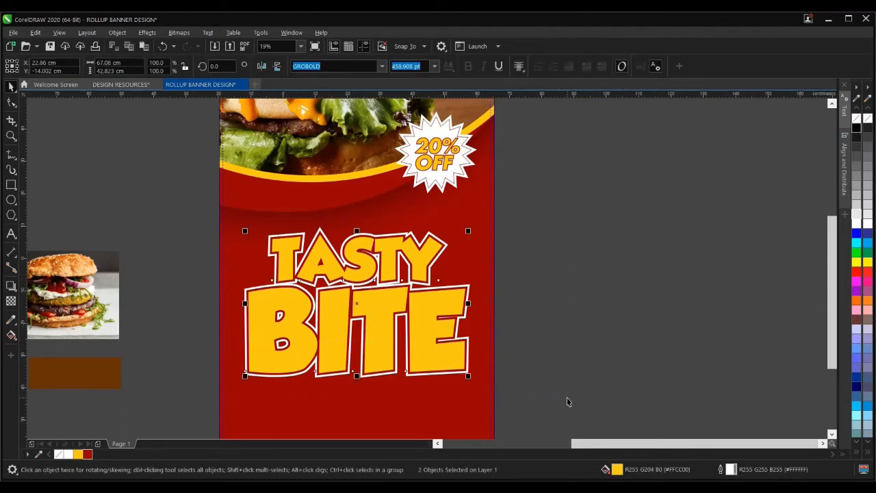
pyautogui.hotkey('ctrl', 'g')
pyautogui.click(400, 308)
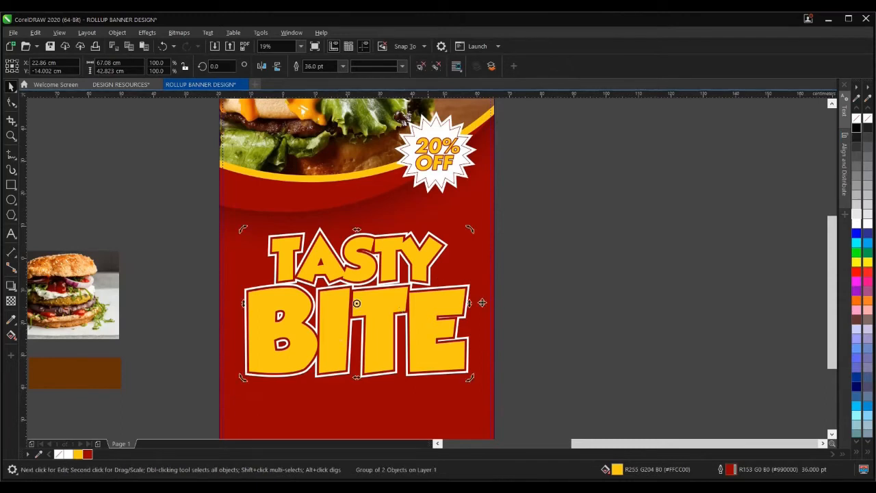
pyautogui.press('Escape')
pyautogui.click(387, 288)
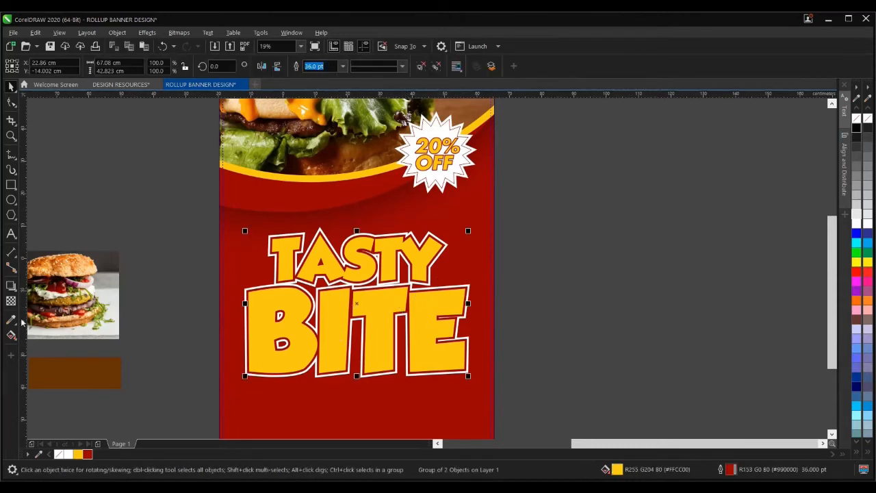
pyautogui.click(14, 336)
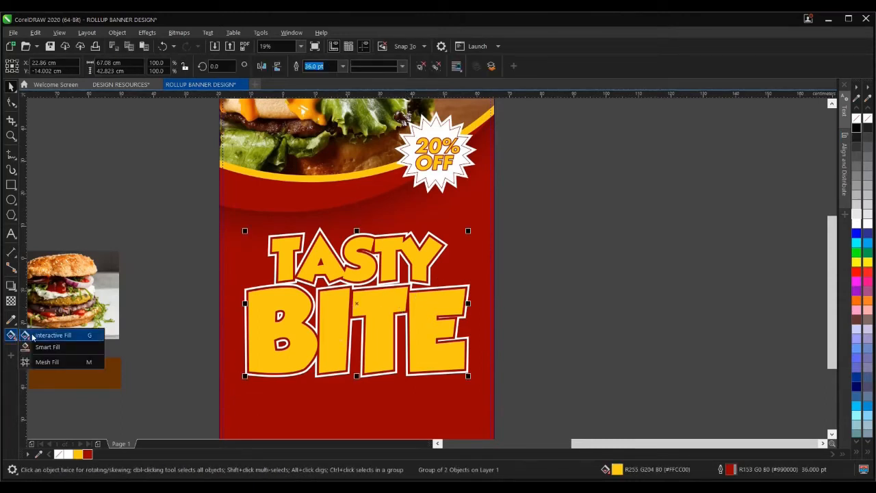
# - Fill the headline with a fountain gradient from dark orange at lower left to yellow at upper right
pyautogui.click(69, 336)
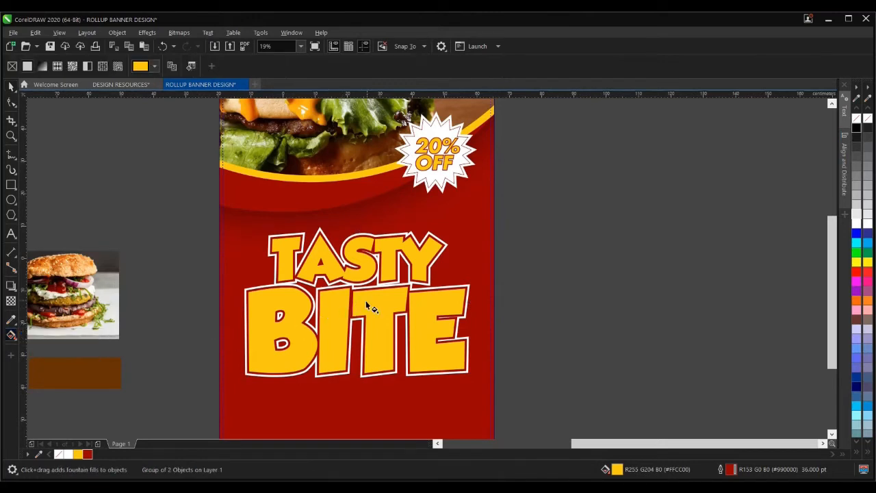
pyautogui.moveTo(367, 302); pyautogui.dragTo(243, 409)
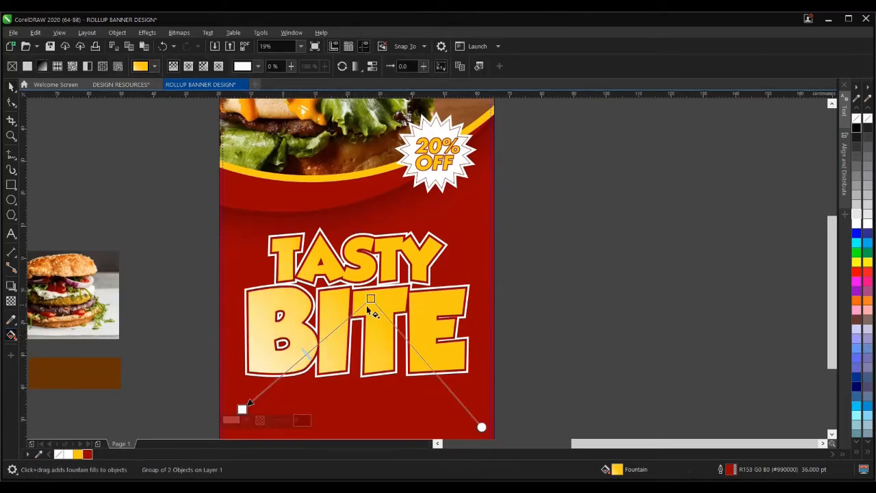
pyautogui.moveTo(370, 299); pyautogui.dragTo(390, 269)
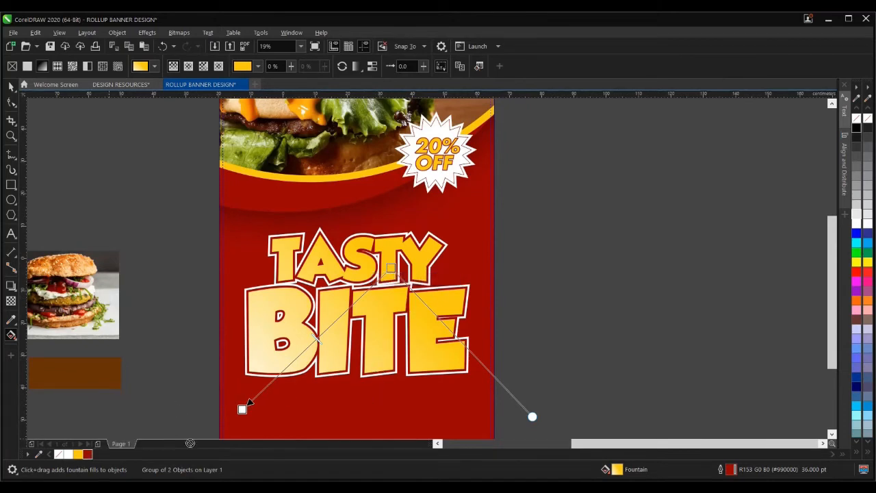
pyautogui.scroll(-1, 233, 424)
pyautogui.moveTo(243, 404); pyautogui.dragTo(243, 404)
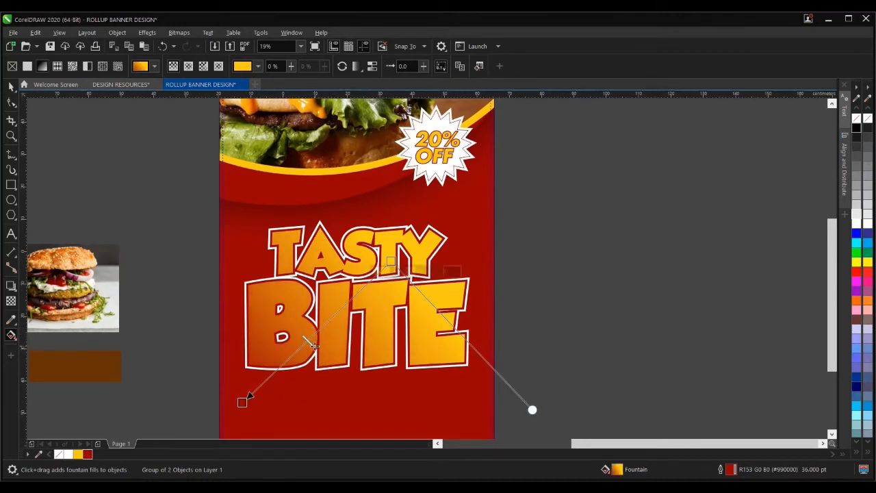
pyautogui.moveTo(390, 261); pyautogui.dragTo(410, 247)
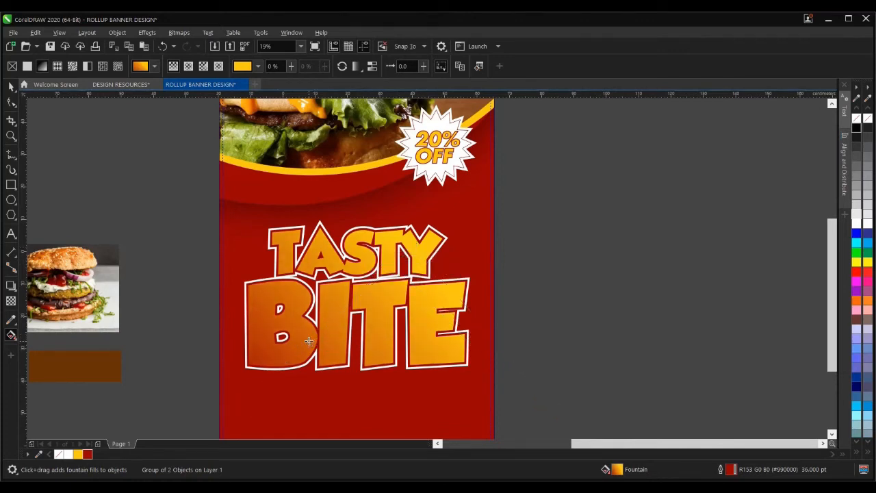
# - Try extra white and yellow gradient stops, then undo them to keep orange-to-yellow
pyautogui.doubleClick(357, 298)
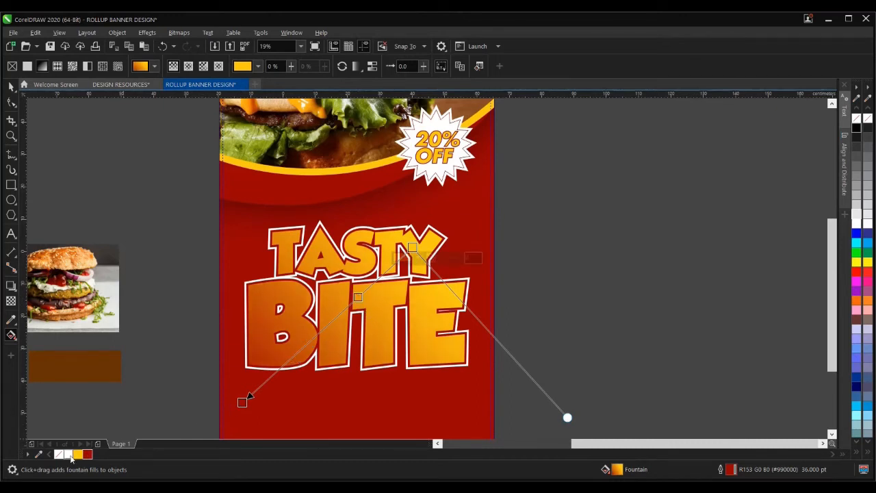
pyautogui.moveTo(358, 304); pyautogui.dragTo(357, 304)
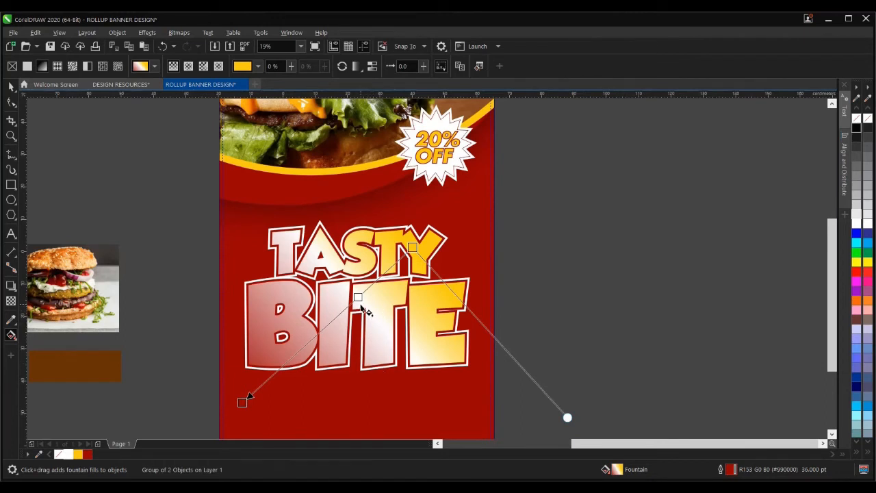
pyautogui.moveTo(337, 317); pyautogui.dragTo(338, 317)
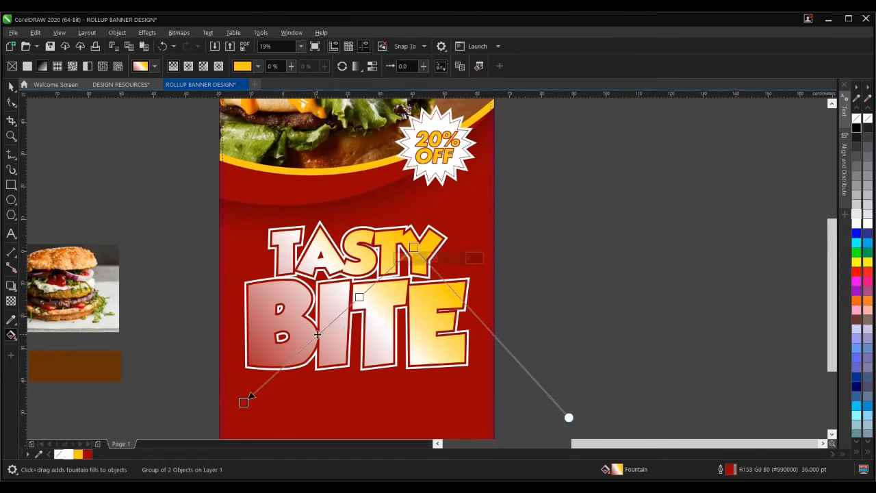
pyautogui.doubleClick(318, 334)
pyautogui.moveTo(77, 454); pyautogui.dragTo(327, 338)
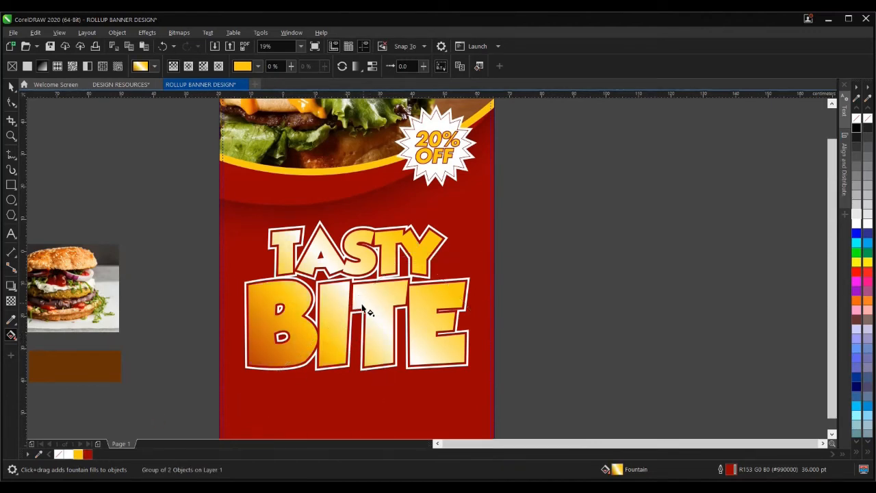
pyautogui.scroll(-1, 362, 308)
pyautogui.scroll(1, 362, 305)
pyautogui.hotkey('ctrl', 'z')
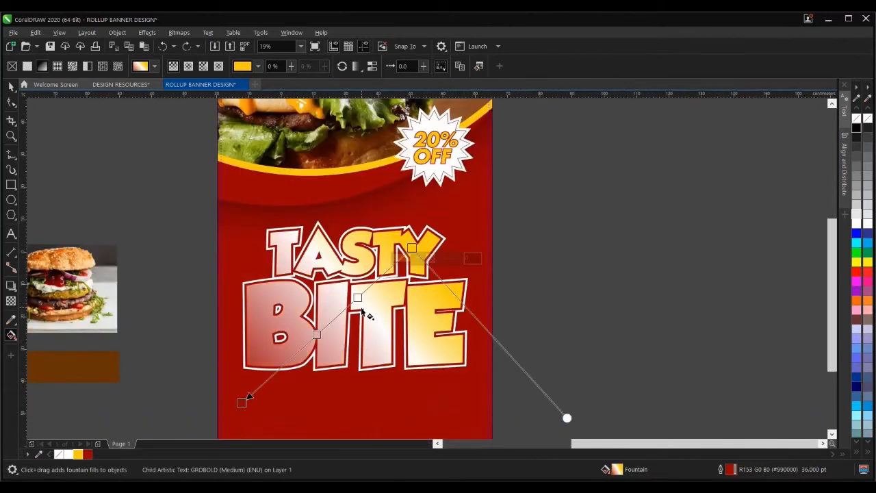
pyautogui.hotkey('ctrl', 'z')
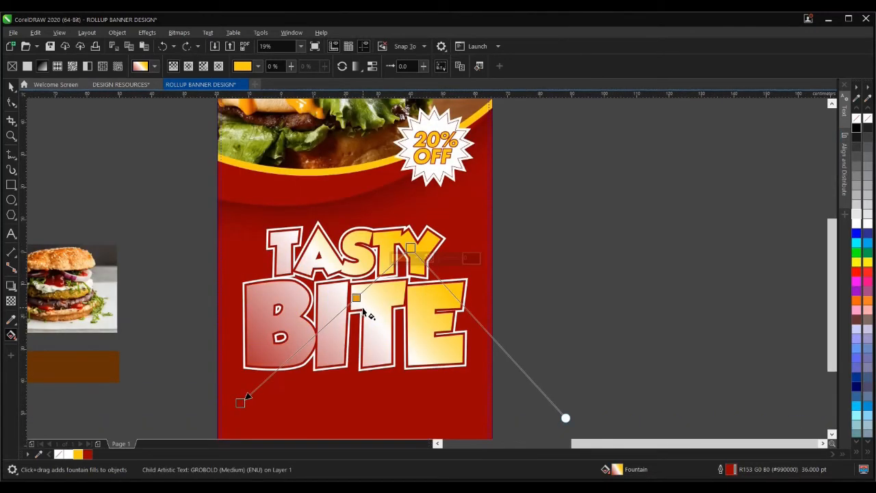
pyautogui.hotkey('ctrl', 'z')
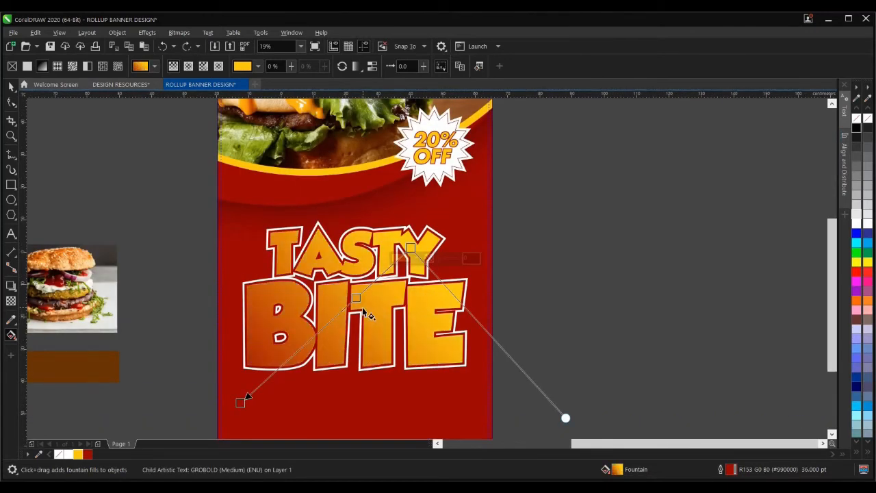
pyautogui.click(12, 87)
pyautogui.scroll(-2, 375, 294)
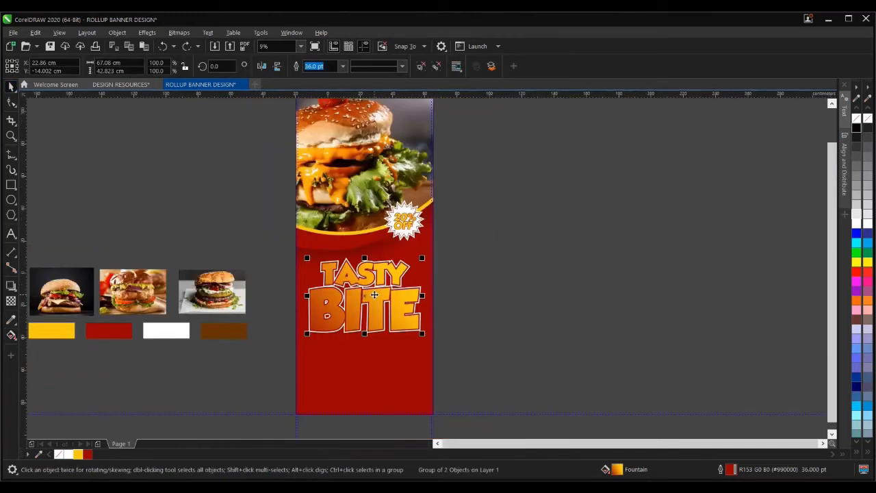
# - Tilt the TASTY BITE headline group about 4 degrees
pyautogui.scroll(2, 370, 294)
pyautogui.click(367, 290)
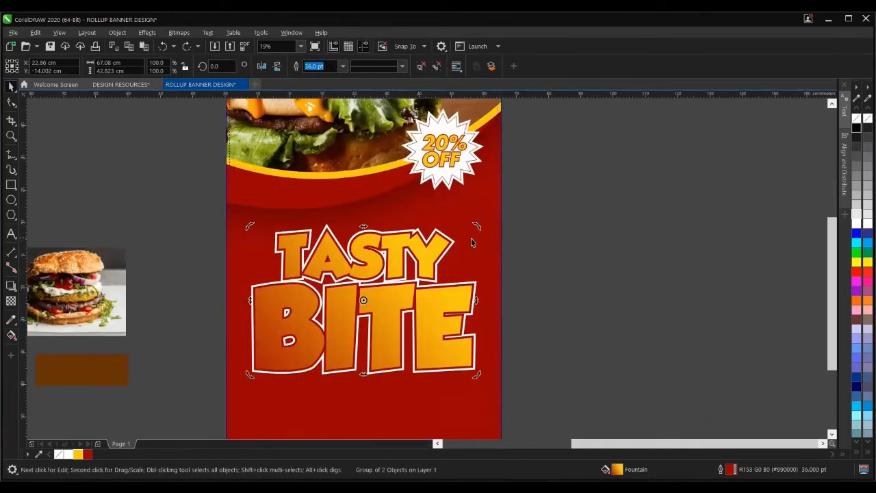
pyautogui.moveTo(477, 223); pyautogui.dragTo(473, 217)
# - Centre the tilted headline horizontally on the red panel
pyautogui.scroll(-2, 414, 267)
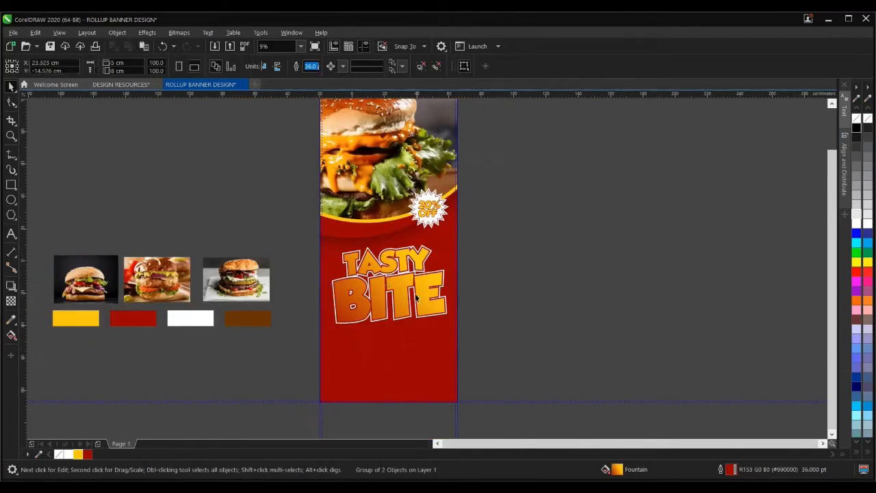
pyautogui.keyDown('shift'); pyautogui.click(446, 231); pyautogui.keyUp('shift')
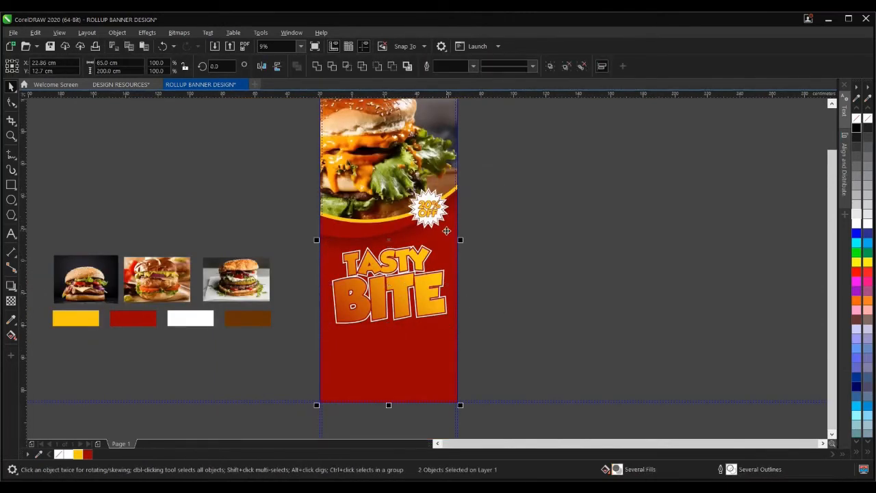
pyautogui.press('c')
pyautogui.click(491, 258)
pyautogui.click(381, 281)
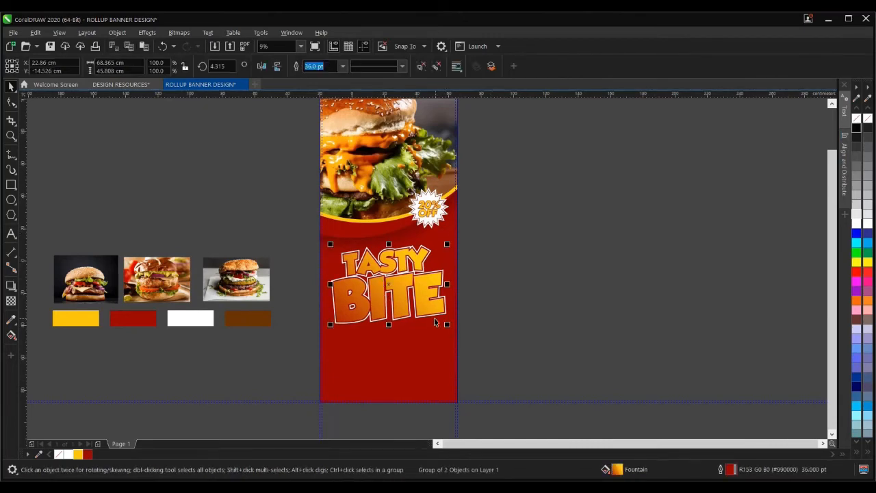
# - Enlarge the headline to about 105% and recheck its alignment with the red panel
pyautogui.scroll(2, 435, 322)
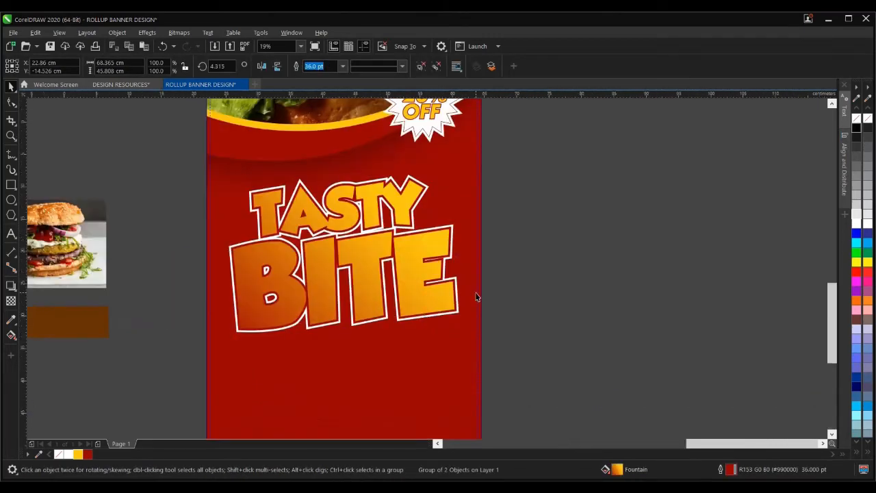
pyautogui.scroll(3, 477, 296)
pyautogui.scroll(-3, 468, 301)
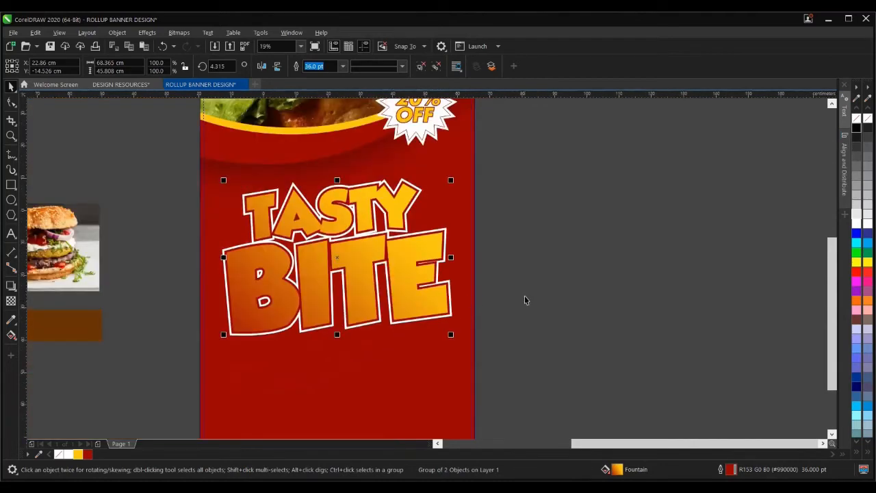
pyautogui.scroll(4, 444, 339)
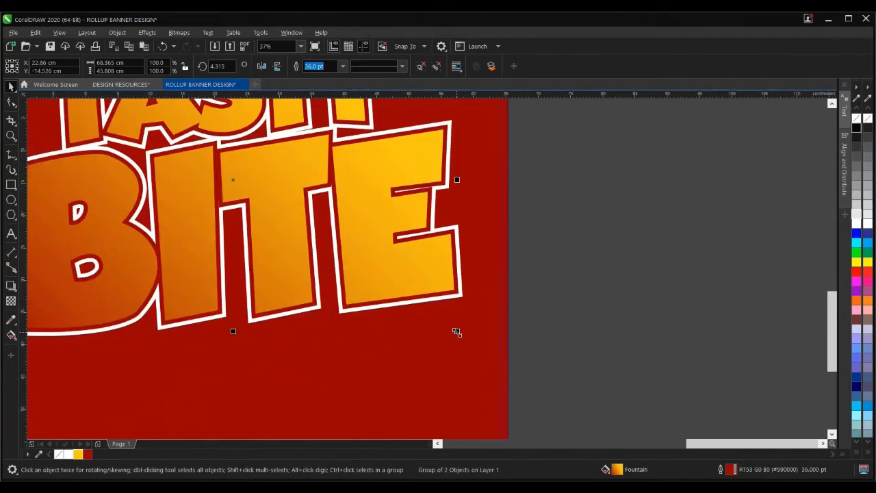
pyautogui.moveTo(457, 331); pyautogui.dragTo(468, 344)
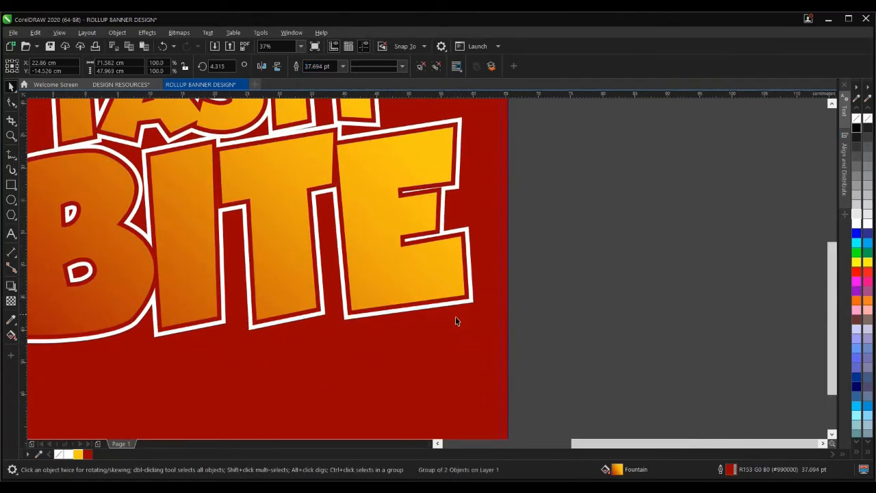
pyautogui.scroll(-3, 456, 316)
pyautogui.click(514, 309)
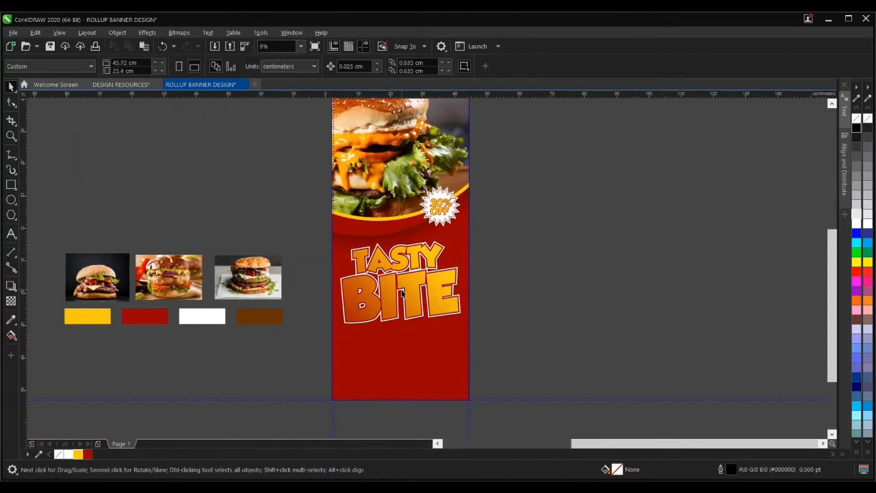
pyautogui.scroll(2, 402, 293)
pyautogui.click(421, 273)
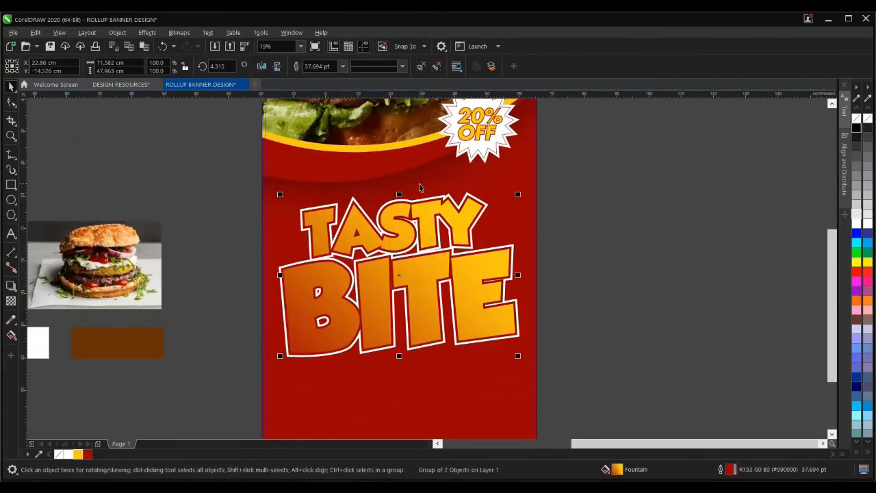
pyautogui.keyDown('shift'); pyautogui.click(440, 184); pyautogui.keyUp('shift')
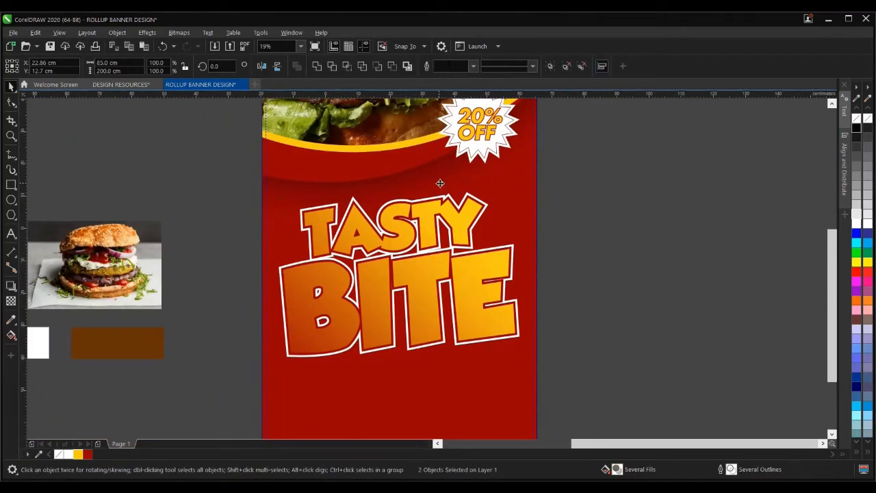
pyautogui.click(540, 249)
pyautogui.scroll(-2, 410, 275)
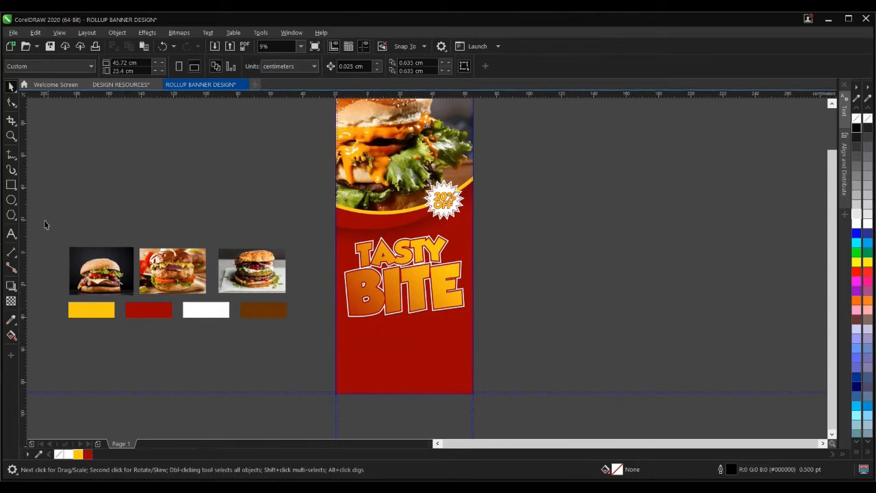
# - Draw a small square on the lower banner area below the headline
pyautogui.click(11, 185)
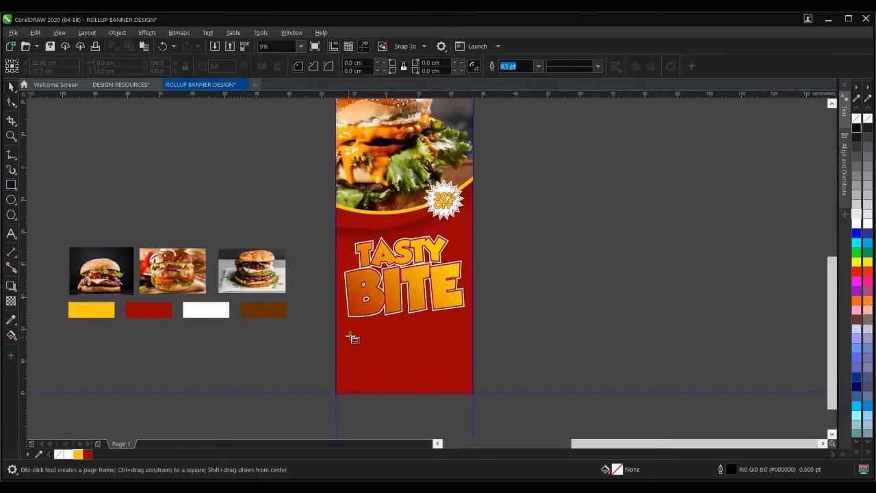
pyautogui.scroll(2, 351, 336)
pyautogui.moveTo(370, 341); pyautogui.dragTo(379, 369)
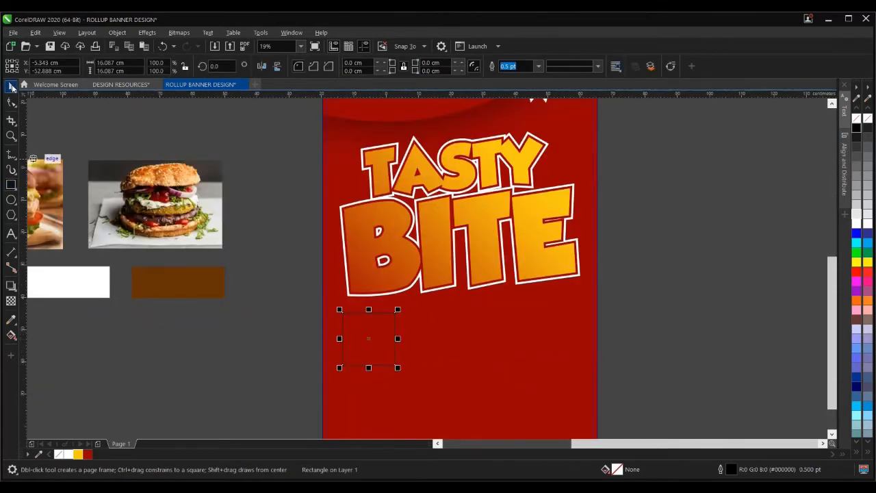
pyautogui.click(11, 87)
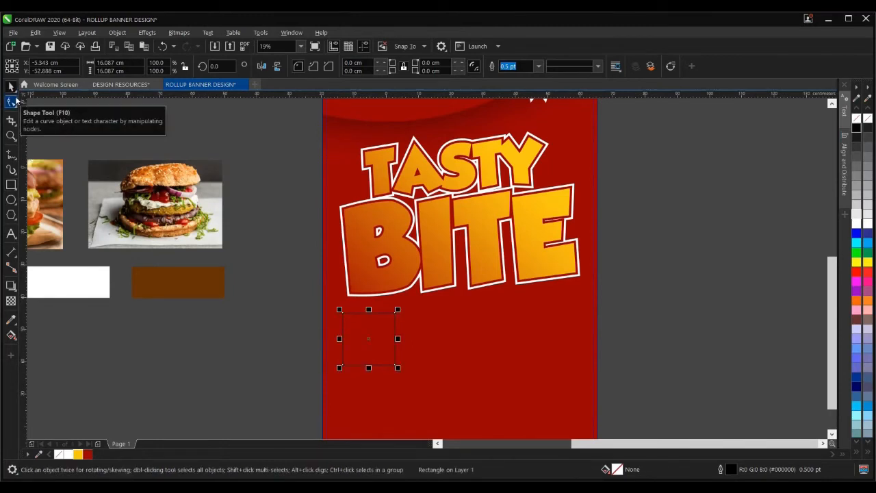
# - Try rounding the square's corners, undoing and redoing until the plain square is back
pyautogui.click(11, 102)
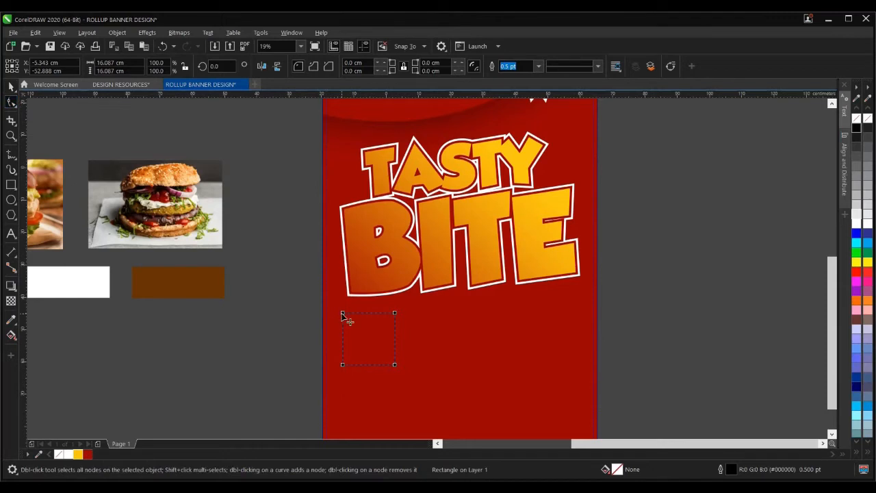
pyautogui.scroll(2, 346, 317)
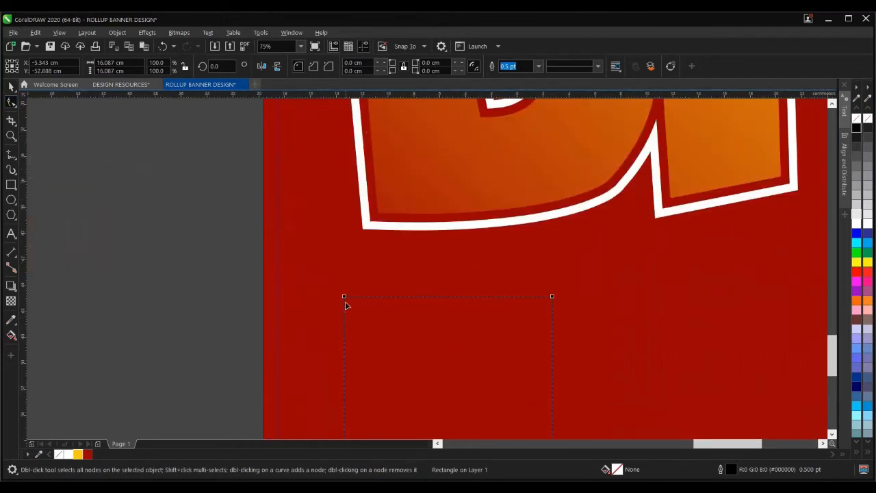
pyautogui.scroll(-1, 347, 274)
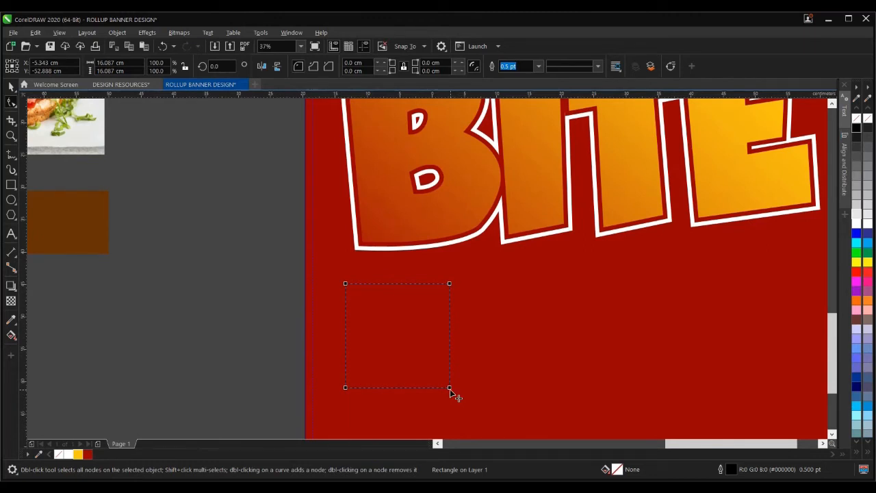
pyautogui.moveTo(450, 390); pyautogui.dragTo(458, 376)
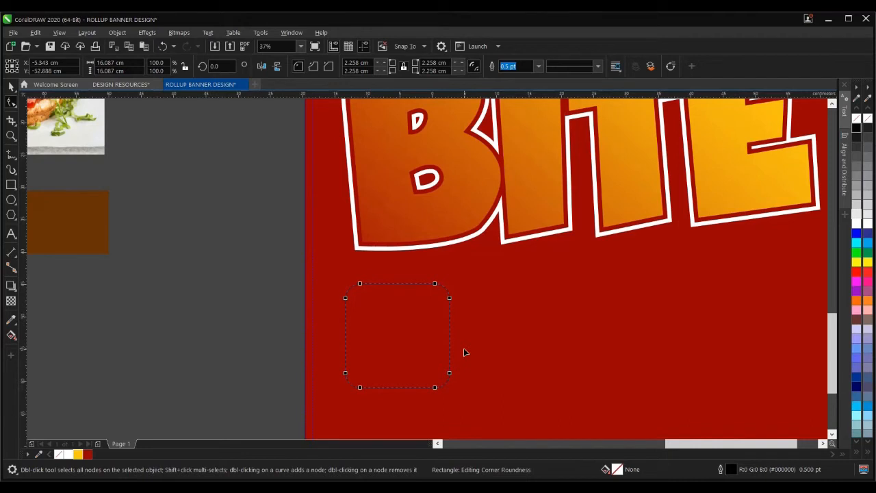
pyautogui.hotkey('ctrl', 'z')
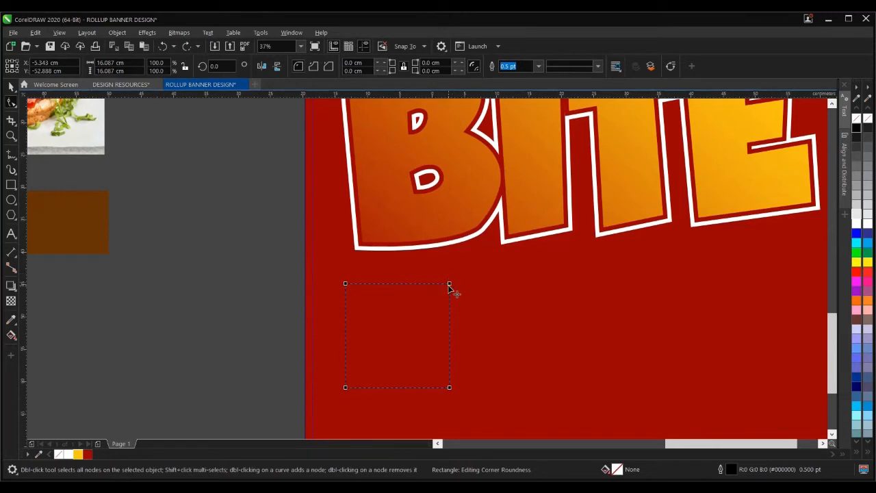
pyautogui.moveTo(451, 283)
pyautogui.mouseDown()
pyautogui.moveTo(457, 323)
pyautogui.moveTo(455, 312)
pyautogui.mouseUp()
pyautogui.click(360, 207)
pyautogui.press('space')
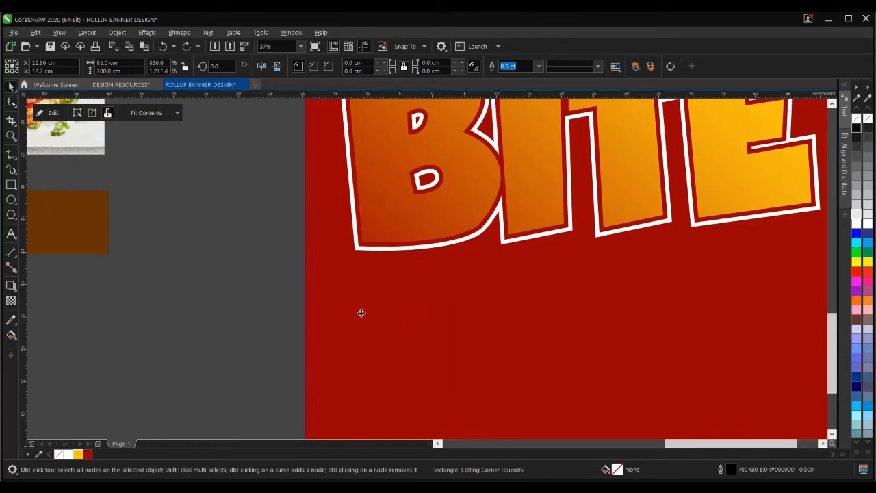
pyautogui.scroll(-2, 288, 299)
pyautogui.press('Tab')
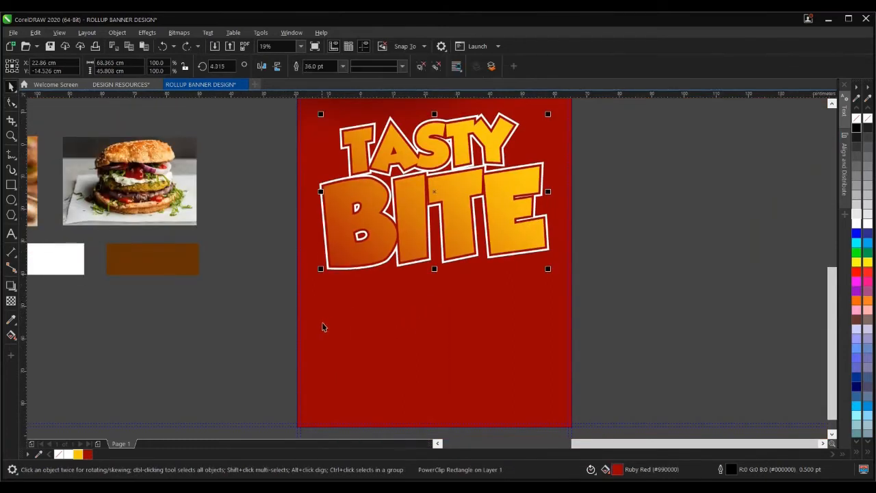
pyautogui.click(187, 47)
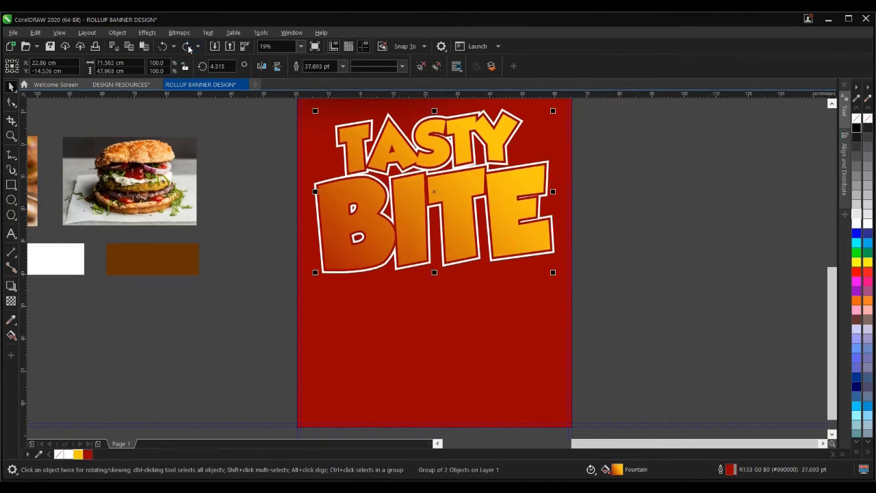
pyautogui.click(188, 47)
pyautogui.click(187, 47)
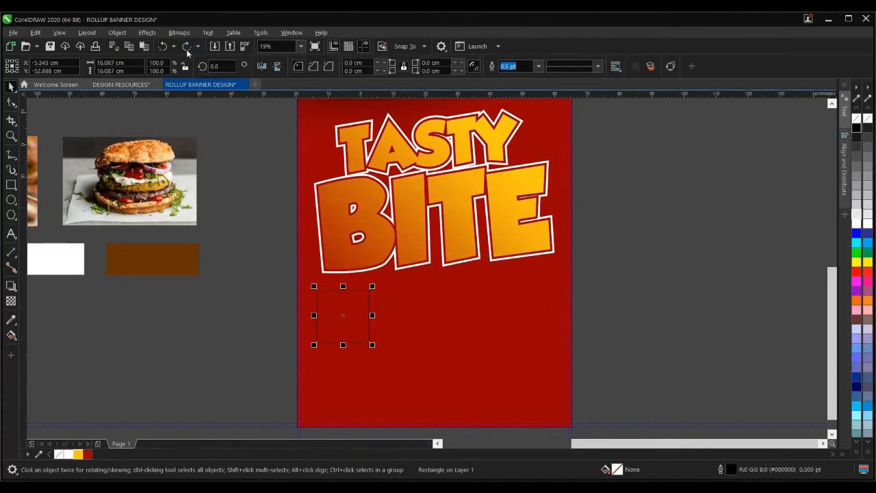
pyautogui.scroll(2, 343, 313)
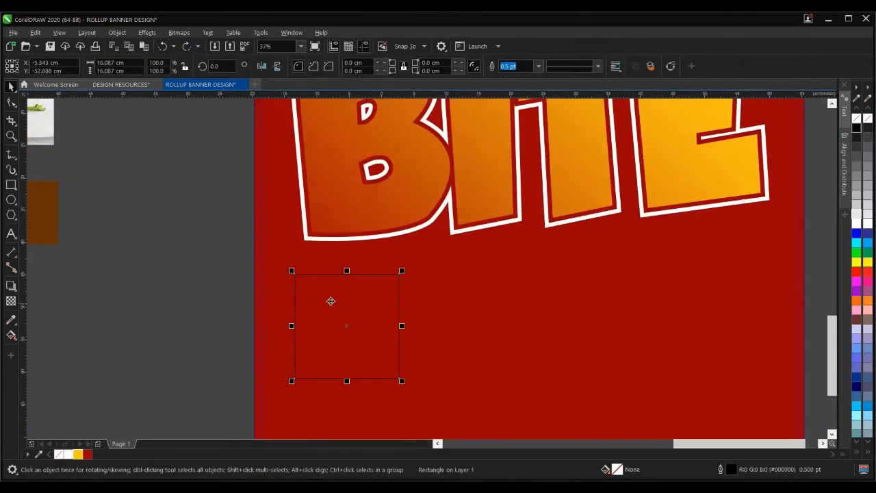
# - Drag the top-left and bottom-right corner nodes to round those two corners
pyautogui.click(11, 102)
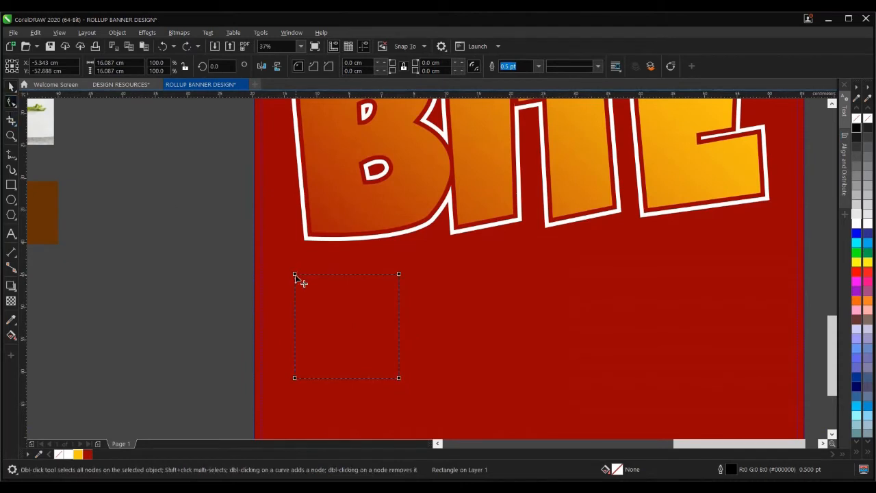
pyautogui.moveTo(294, 275); pyautogui.dragTo(295, 297)
pyautogui.moveTo(399, 381); pyautogui.dragTo(378, 385)
pyautogui.click(11, 87)
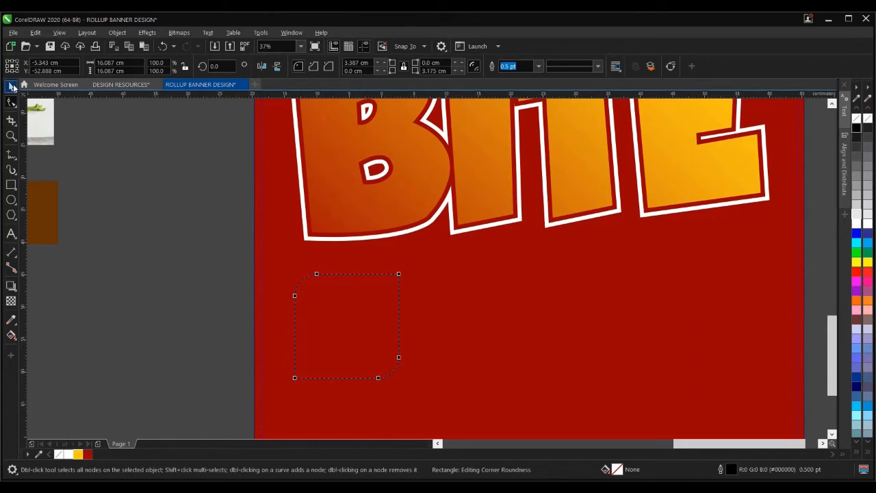
pyautogui.scroll(-1, 198, 332)
# - Shrink the rounded square slightly
pyautogui.click(207, 314)
pyautogui.click(267, 320)
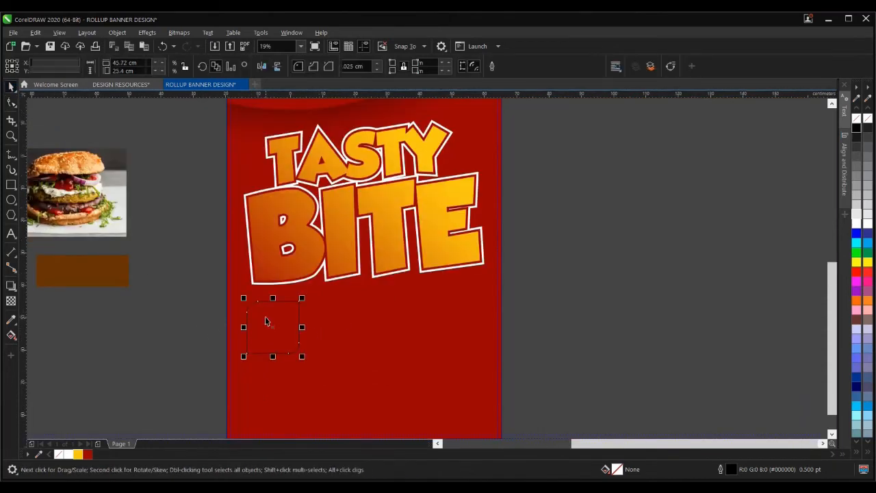
pyautogui.scroll(-1, 284, 319)
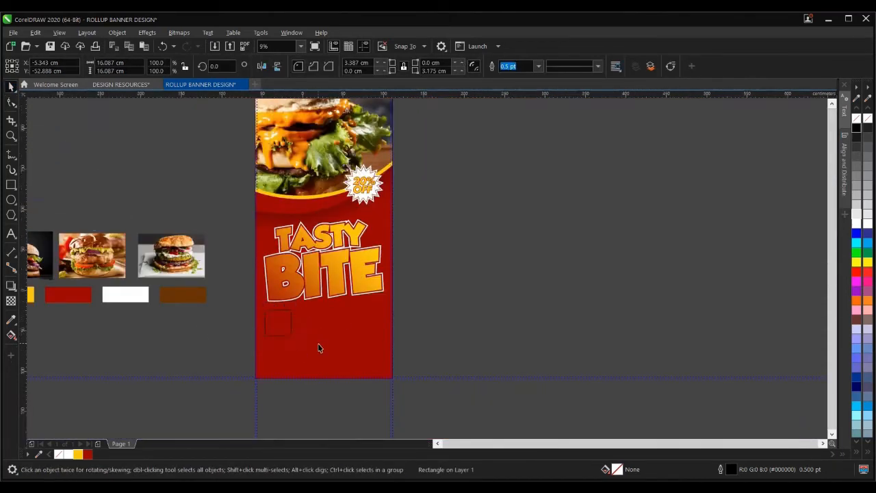
pyautogui.scroll(-1, 301, 336)
pyautogui.scroll(3, 295, 338)
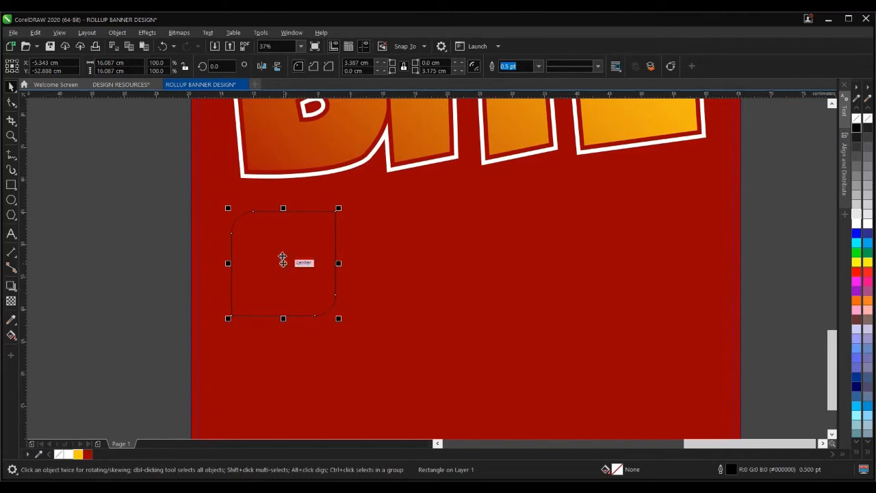
pyautogui.moveTo(340, 207); pyautogui.dragTo(332, 213)
pyautogui.scroll(-2, 237, 269)
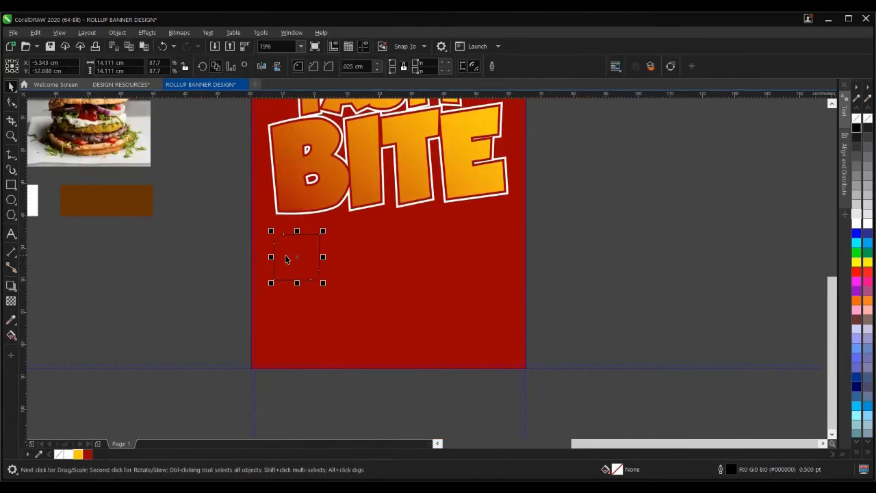
# - Add two evenly spaced copies to the right and enlarge all three together
pyautogui.moveTo(301, 257); pyautogui.dragTo(370, 256)
pyautogui.hotkey('ctrl', 'd')
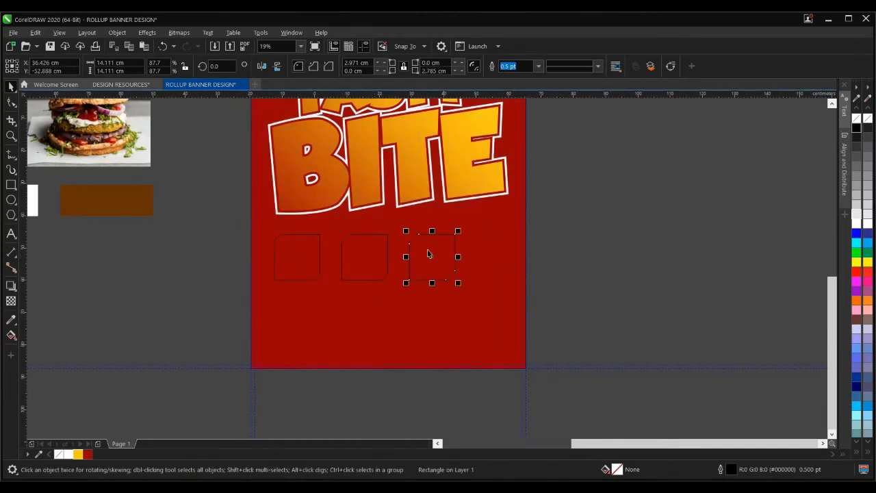
pyautogui.click(575, 241)
pyautogui.moveTo(227, 220); pyautogui.dragTo(489, 308)
pyautogui.moveTo(458, 231); pyautogui.dragTo(489, 222)
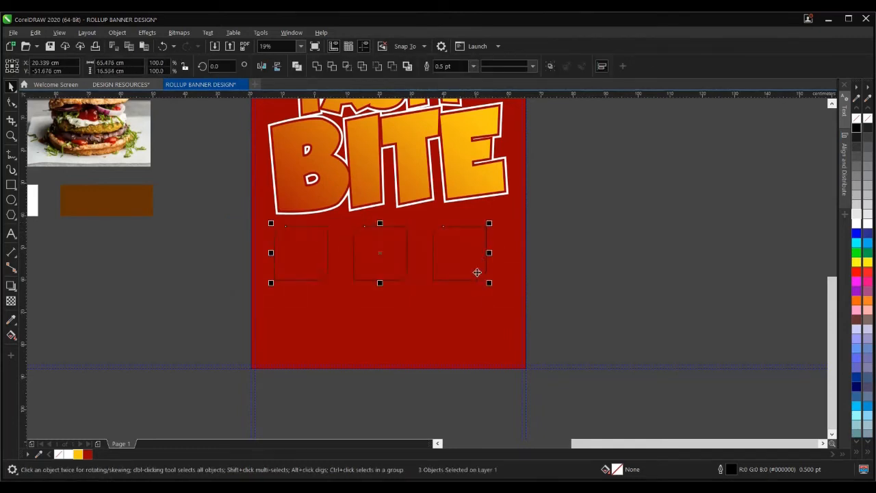
# - Set the three frames' outline width to 24 pt and colour it white
pyautogui.scroll(-3, 434, 289)
pyautogui.scroll(3, 442, 268)
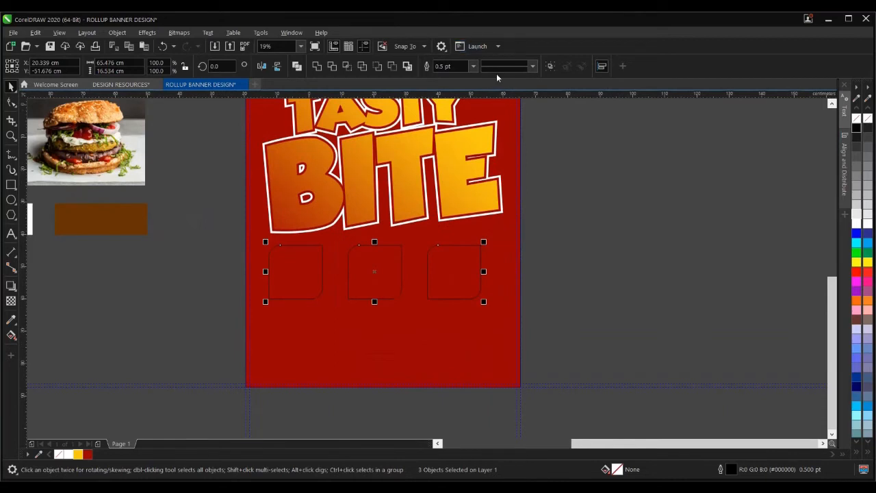
pyautogui.click(473, 65)
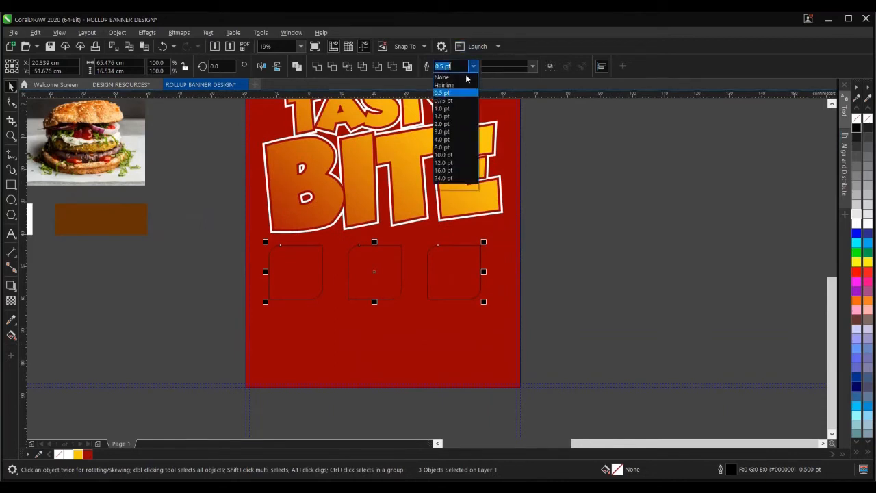
pyautogui.click(442, 149)
pyautogui.click(473, 66)
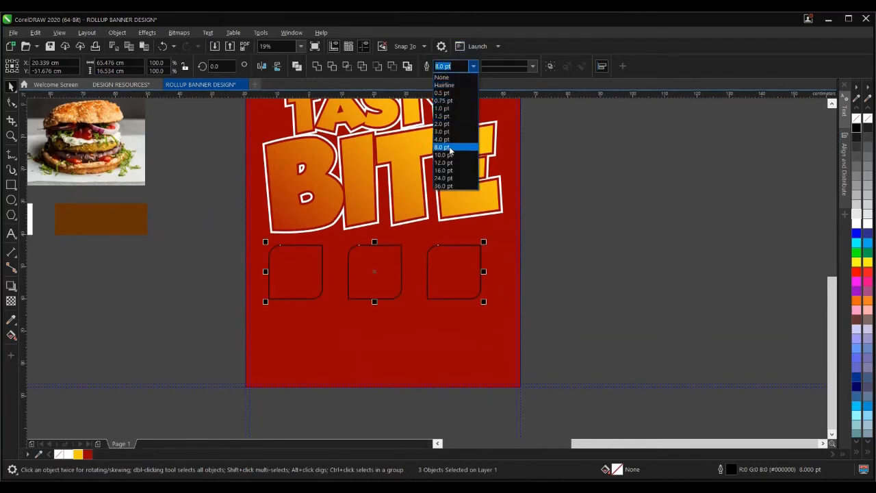
pyautogui.click(442, 179)
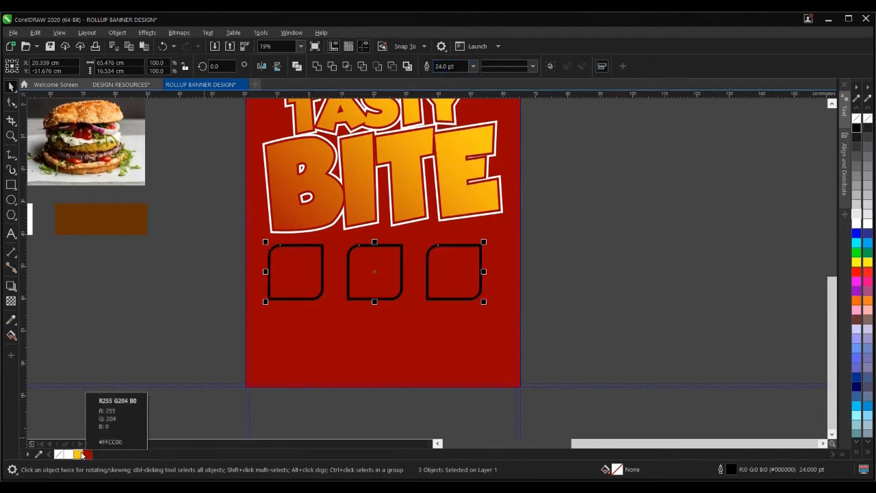
pyautogui.rightClick(68, 453)
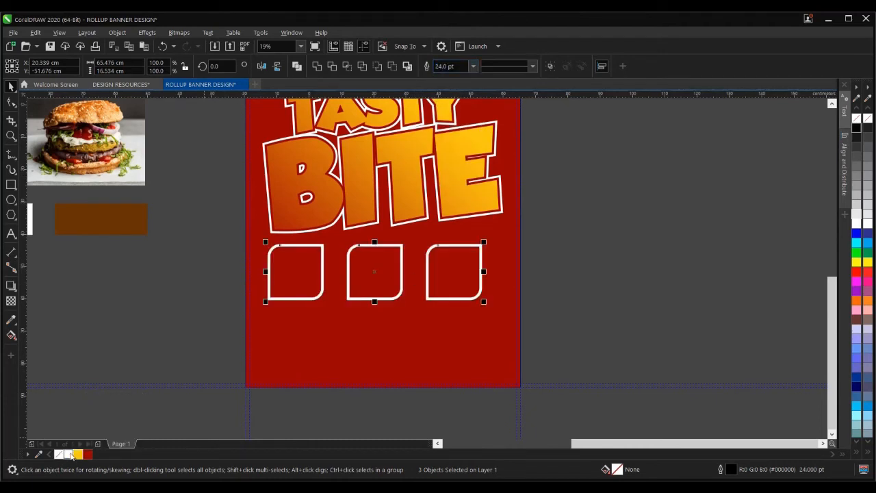
# - Reselect the three frames to check them, then clear the selection
pyautogui.click(142, 329)
pyautogui.moveTo(226, 231); pyautogui.dragTo(518, 313)
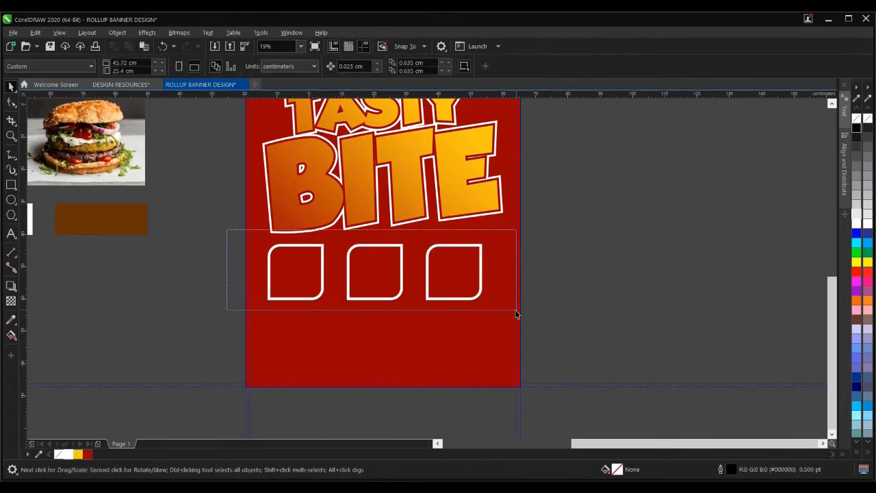
pyautogui.click(605, 295)
pyautogui.moveTo(235, 230); pyautogui.dragTo(587, 310)
pyautogui.click(586, 310)
pyautogui.scroll(-2, 330, 310)
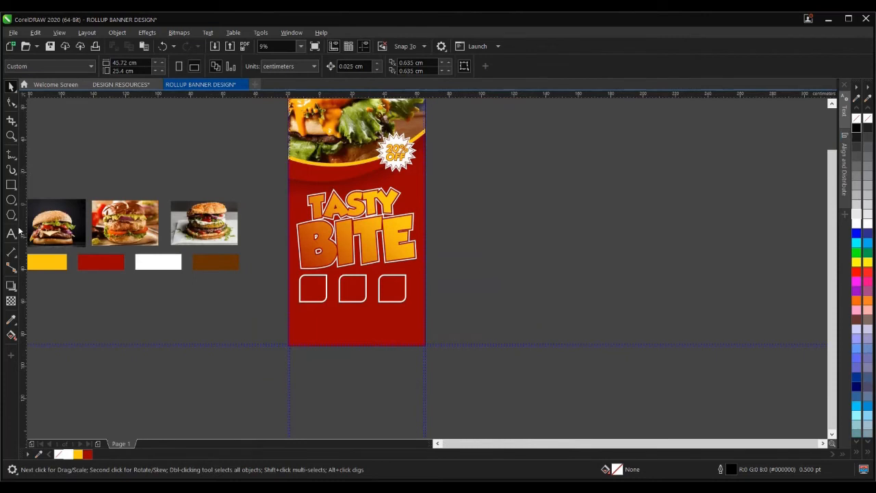
# - Move the dark burger photo near the banner and PowerClip it inside the first rounded frame
pyautogui.moveTo(67, 219); pyautogui.dragTo(260, 293)
pyautogui.scroll(2, 260, 298)
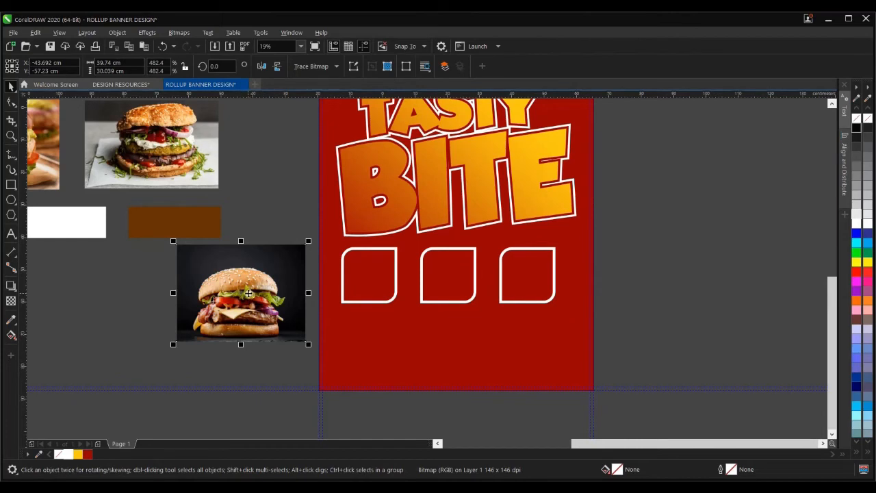
pyautogui.moveTo(252, 300); pyautogui.dragTo(252, 302)
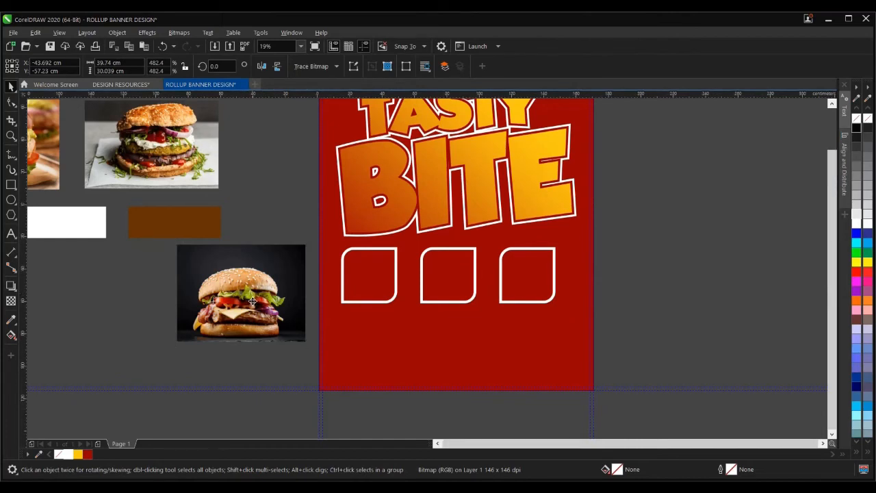
pyautogui.rightClick(252, 303)
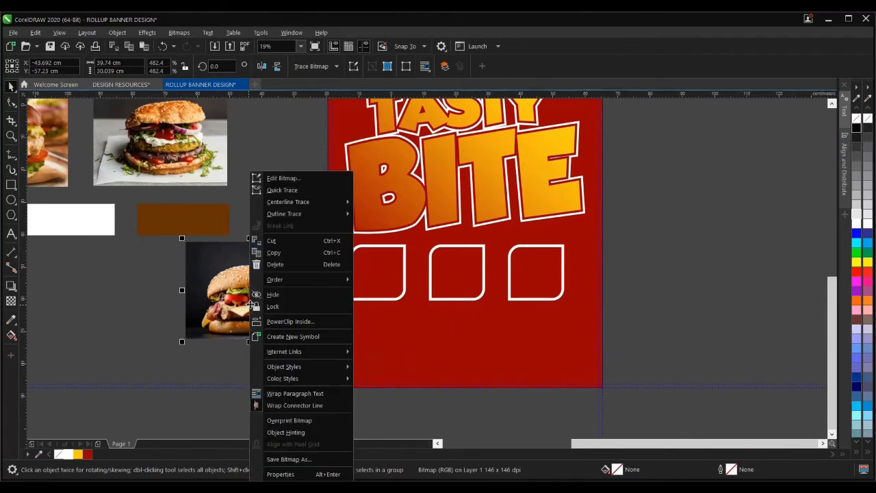
pyautogui.moveTo(296, 368)
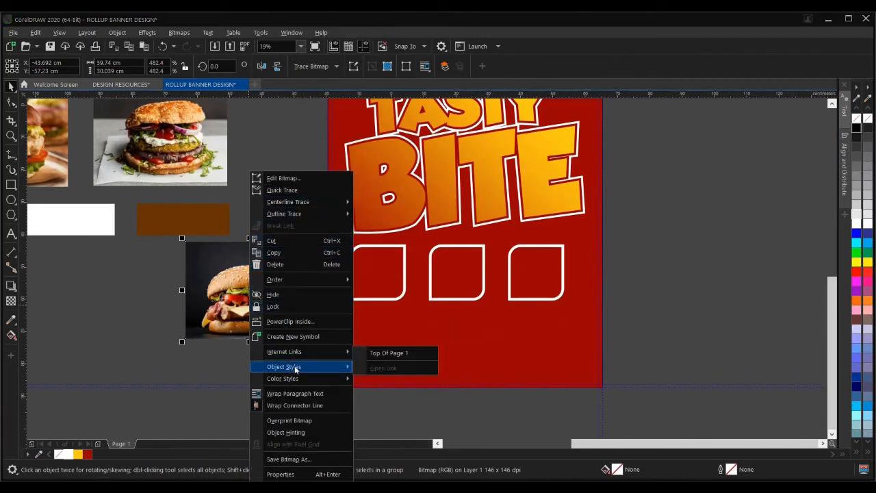
pyautogui.click(290, 321)
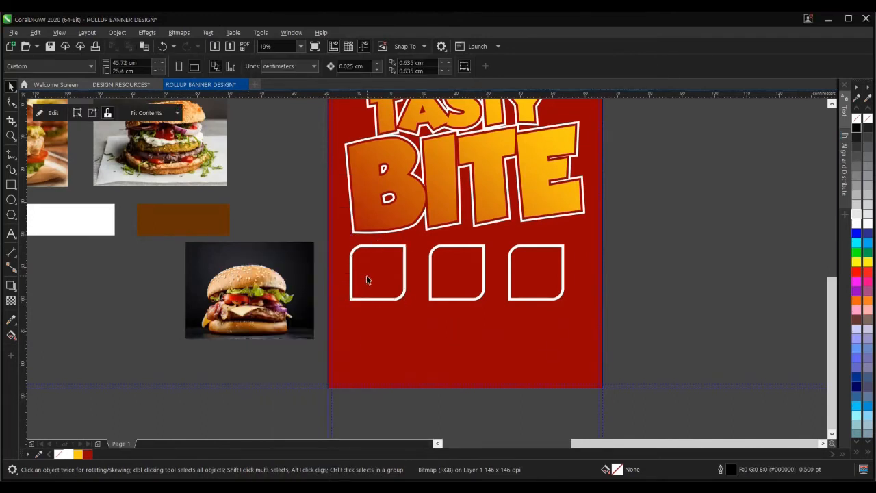
pyautogui.click(366, 275)
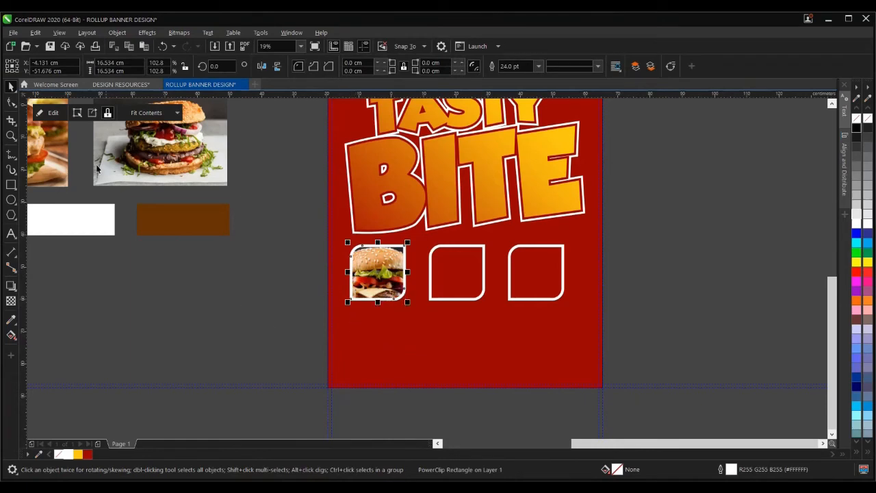
# - Shrink the clipped burger photo and nudge it down and left to fill the first frame
pyautogui.click(55, 114)
pyautogui.scroll(4, 392, 294)
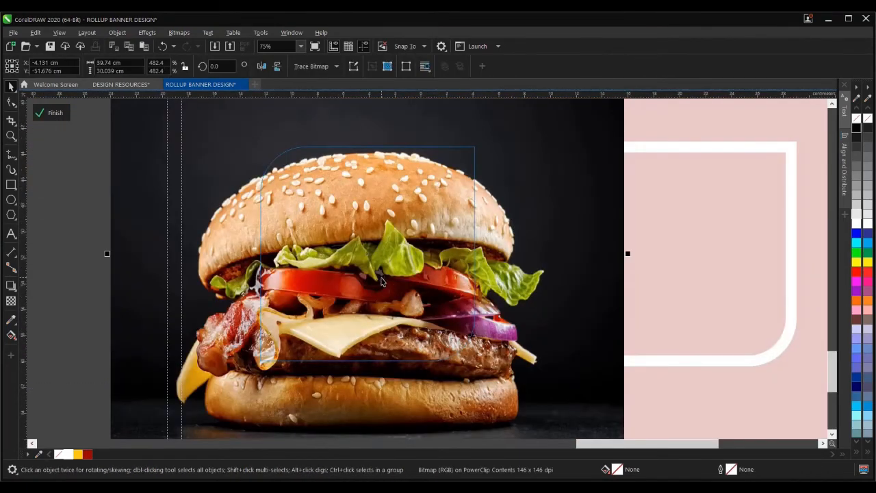
pyautogui.moveTo(512, 173); pyautogui.dragTo(484, 204)
pyautogui.scroll(3, 394, 278)
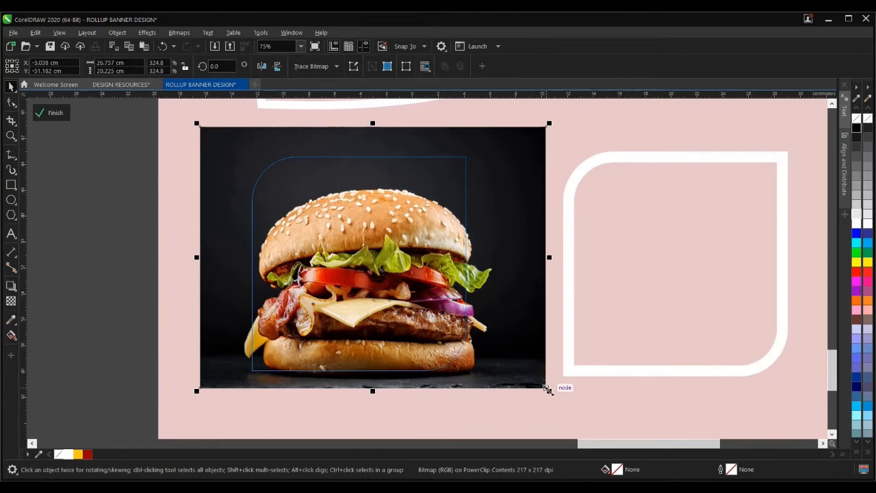
pyautogui.moveTo(547, 388); pyautogui.dragTo(536, 381)
pyautogui.moveTo(382, 224); pyautogui.dragTo(381, 232)
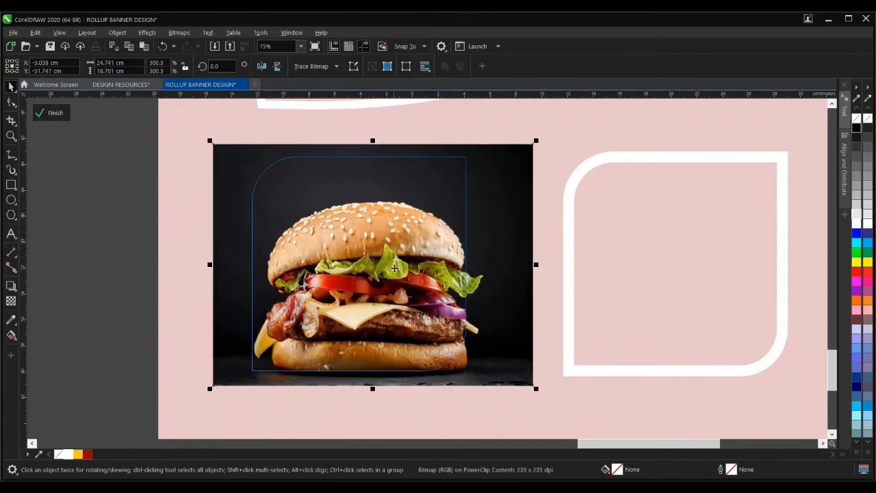
pyautogui.moveTo(393, 270); pyautogui.dragTo(386, 271)
pyautogui.scroll(-2, 386, 291)
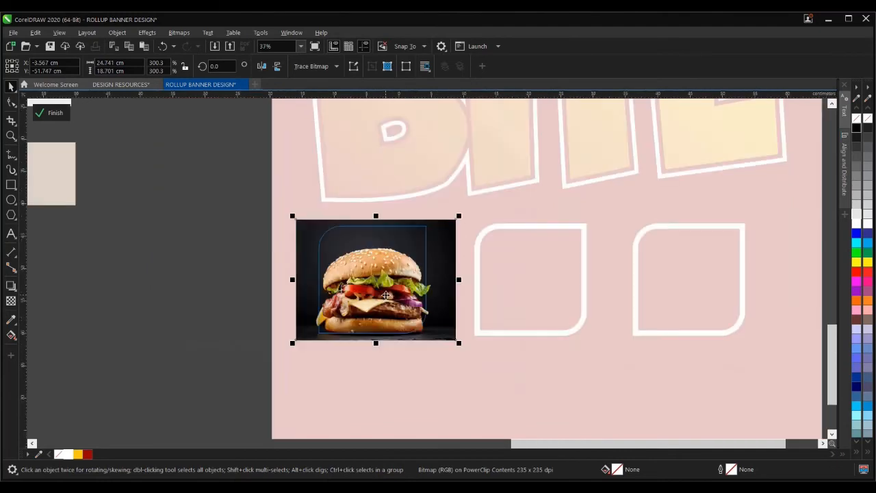
pyautogui.click(53, 113)
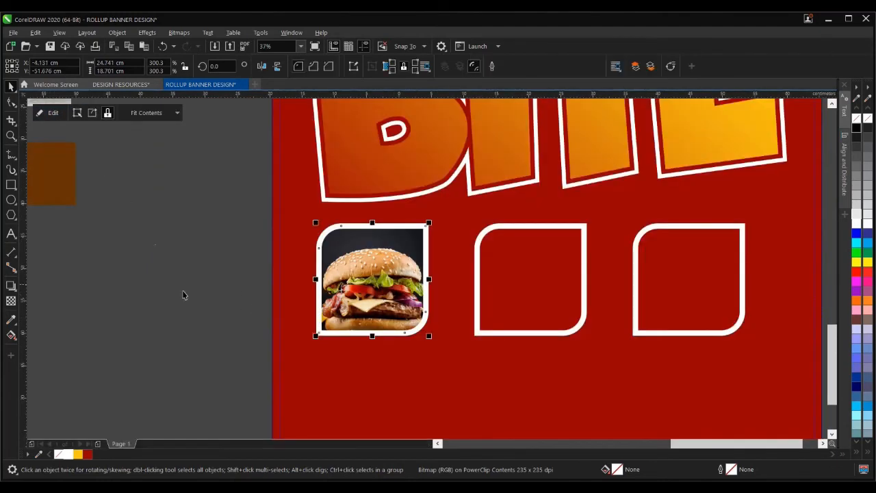
# - Thin all three frame outlines to 16.0 pt
pyautogui.click(408, 274)
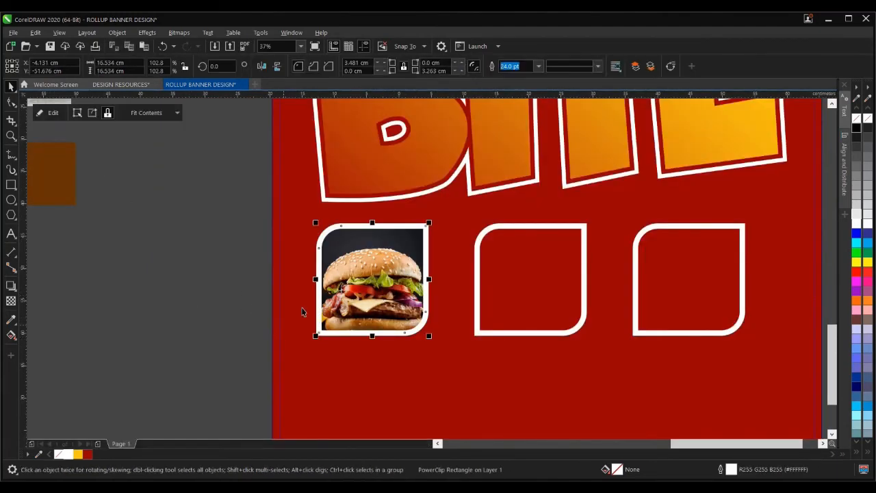
pyautogui.keyDown('shift'); pyautogui.click(568, 229); pyautogui.keyUp('shift')
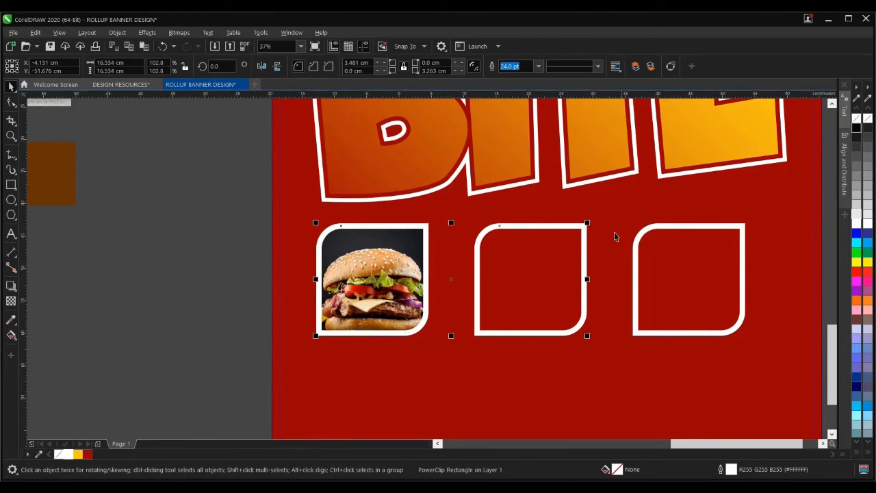
pyautogui.keyDown('shift'); pyautogui.click(690, 226); pyautogui.keyUp('shift')
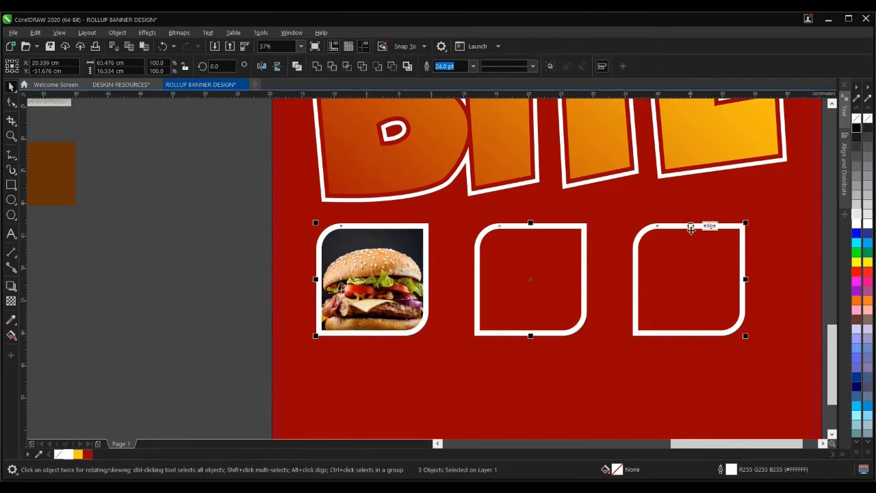
pyautogui.click(473, 66)
pyautogui.click(456, 174)
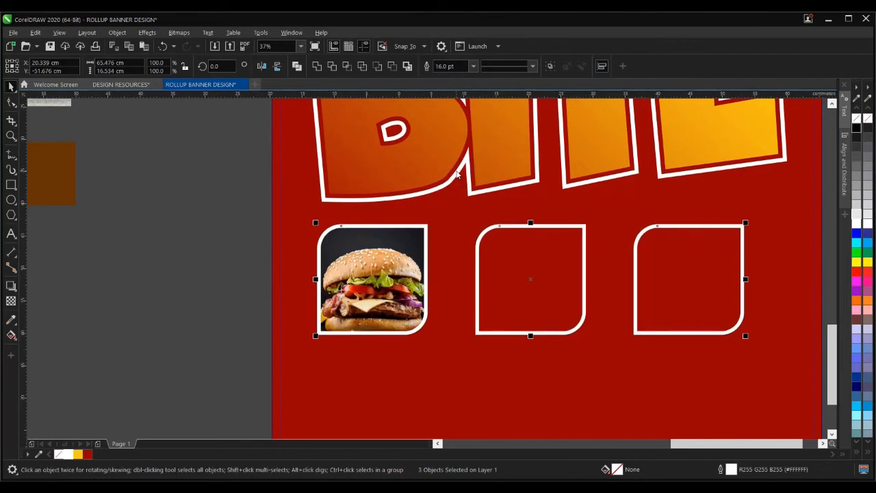
pyautogui.click(183, 266)
pyautogui.scroll(-4, 291, 288)
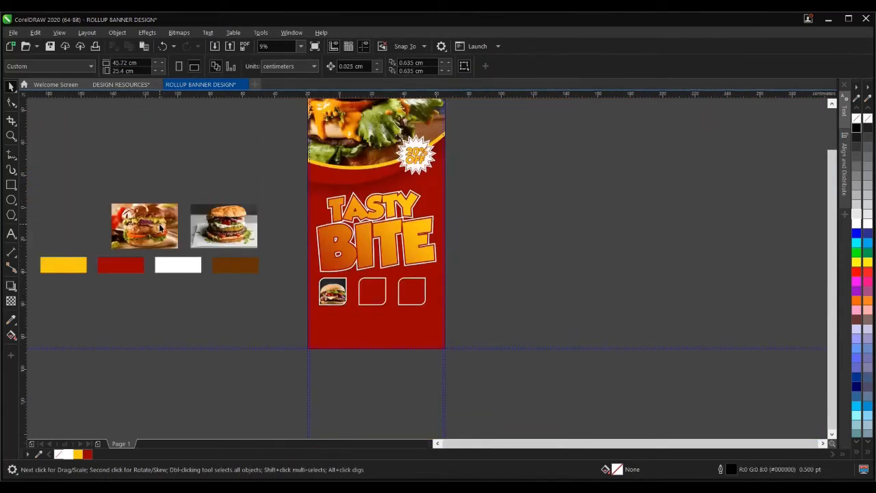
# - Drag the guacamole burger photo onto the middle frame and clip it inside
pyautogui.click(161, 228)
pyautogui.moveTo(140, 216); pyautogui.dragTo(369, 288)
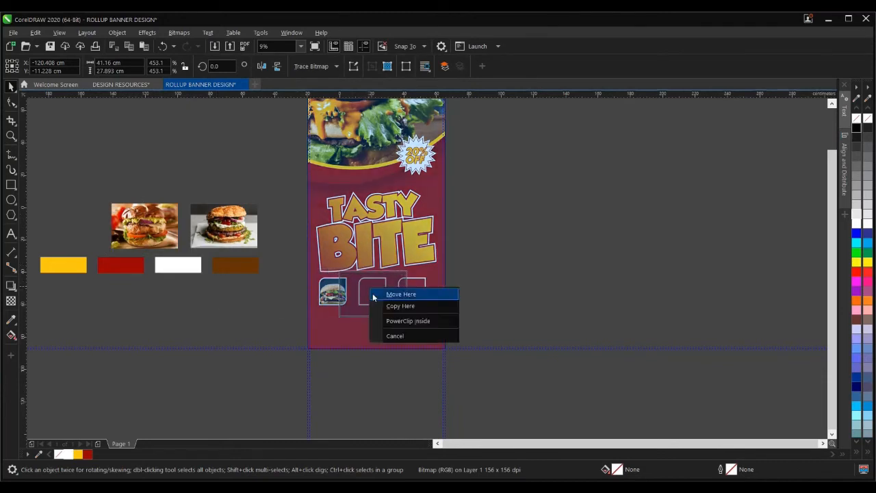
pyautogui.click(401, 325)
pyautogui.scroll(4, 401, 327)
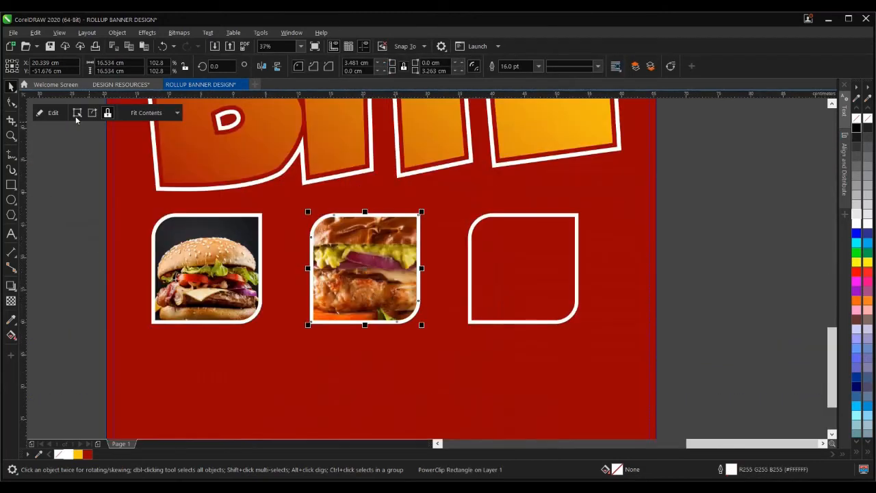
# - Shrink the guacamole burger proportionally inside the middle frame
pyautogui.click(49, 113)
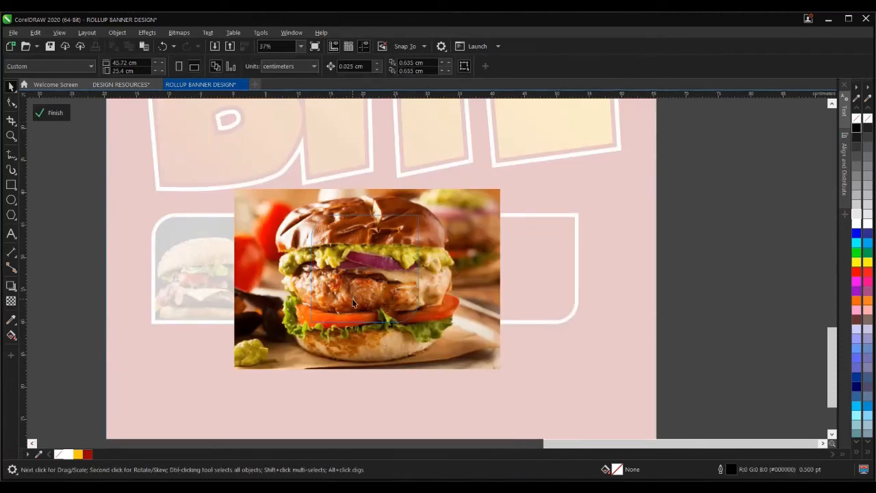
pyautogui.click(435, 262)
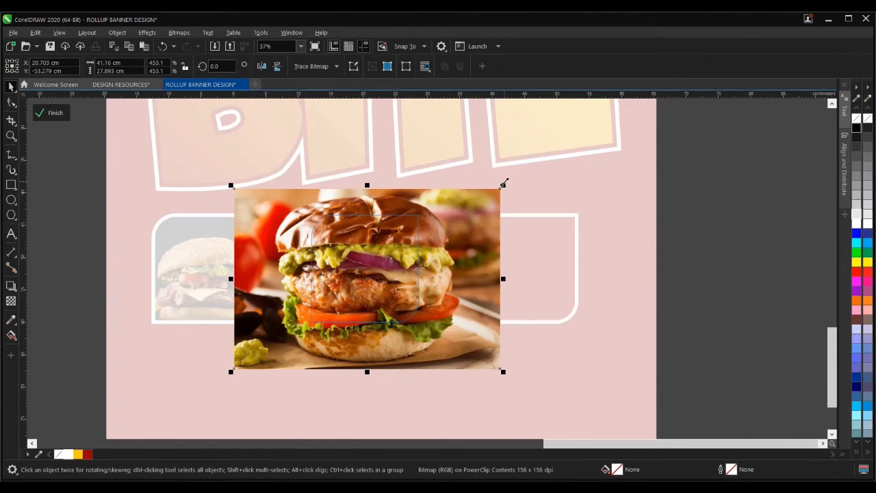
pyautogui.moveTo(504, 182); pyautogui.dragTo(488, 198)
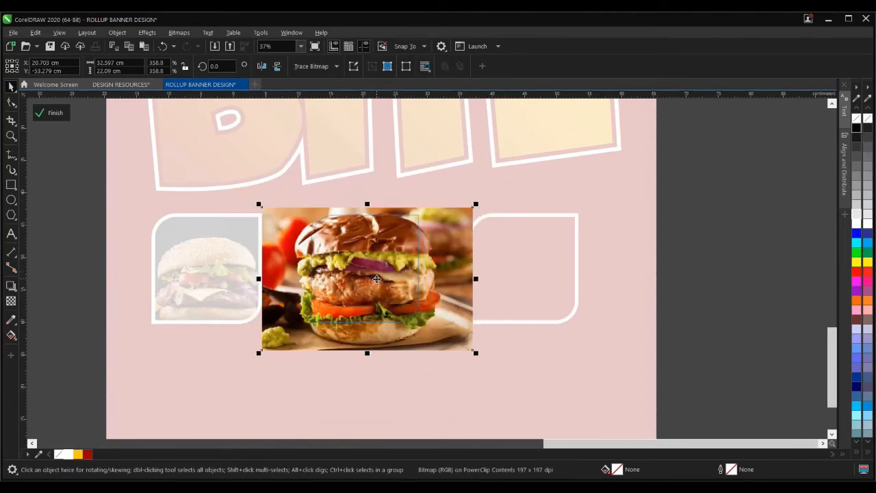
pyautogui.scroll(2, 376, 278)
pyautogui.scroll(-2, 387, 291)
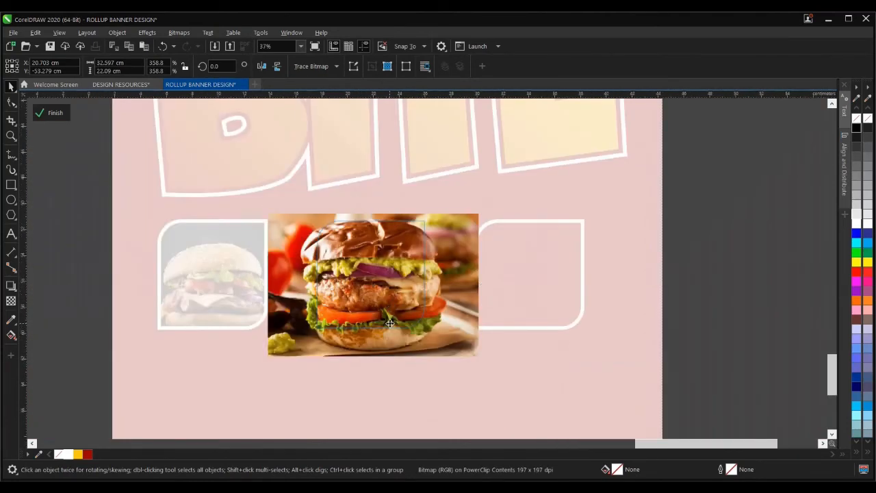
pyautogui.scroll(2, 389, 323)
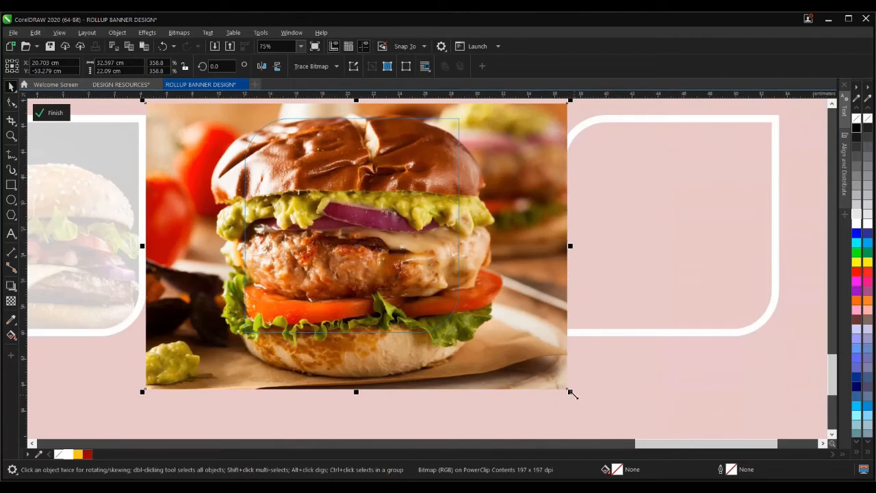
pyautogui.moveTo(572, 393); pyautogui.dragTo(565, 375)
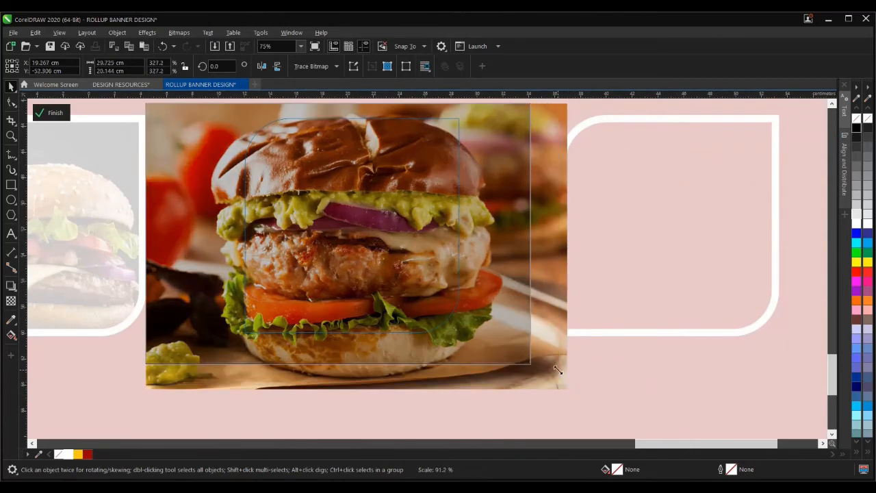
pyautogui.moveTo(557, 370); pyautogui.dragTo(558, 371)
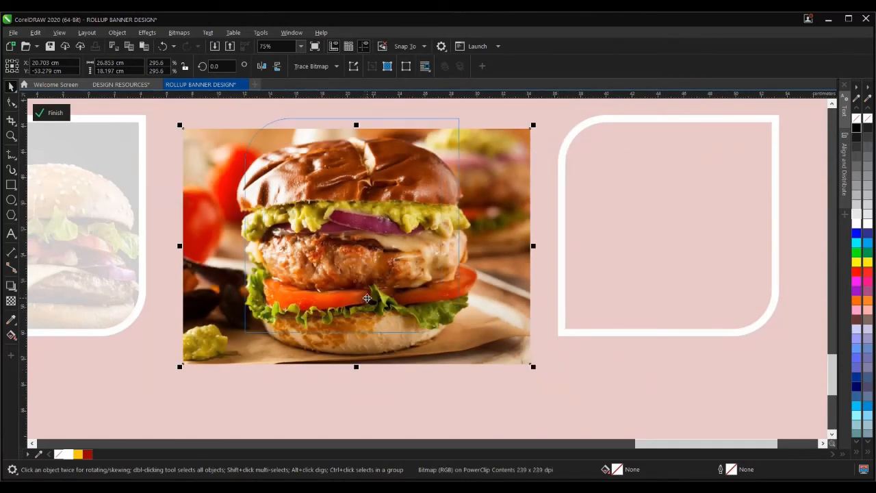
# - Move the burger up, reduce it slightly about its centre and finish the PowerClip edit
pyautogui.moveTo(368, 299); pyautogui.dragTo(370, 284)
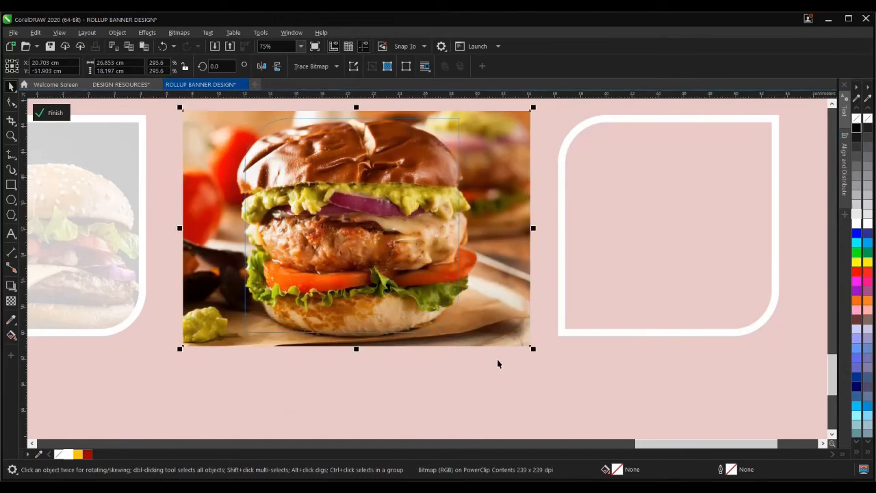
pyautogui.moveTo(532, 350); pyautogui.dragTo(524, 346)
pyautogui.scroll(-2, 383, 341)
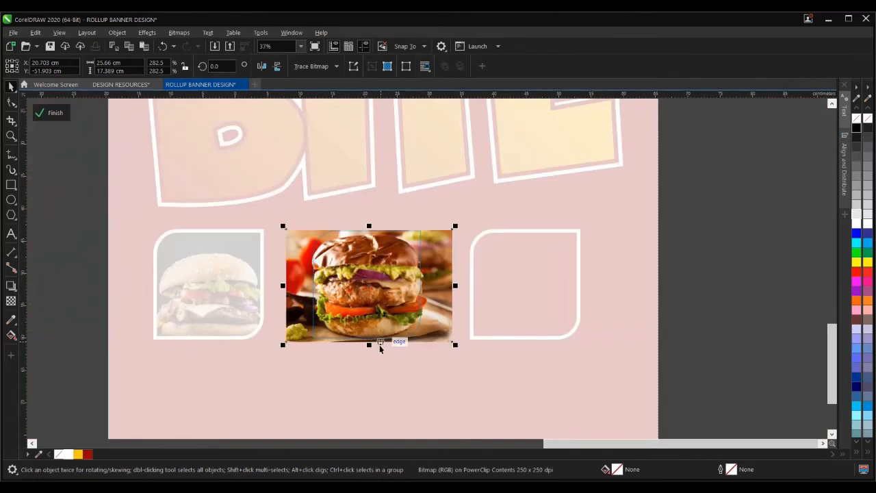
pyautogui.keyDown('ctrl'); pyautogui.click(631, 320); pyautogui.keyUp('ctrl')
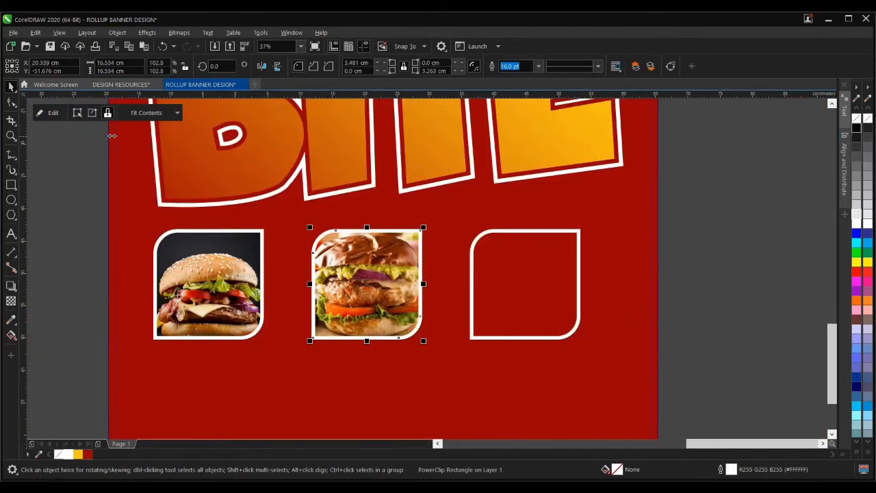
pyautogui.click(55, 114)
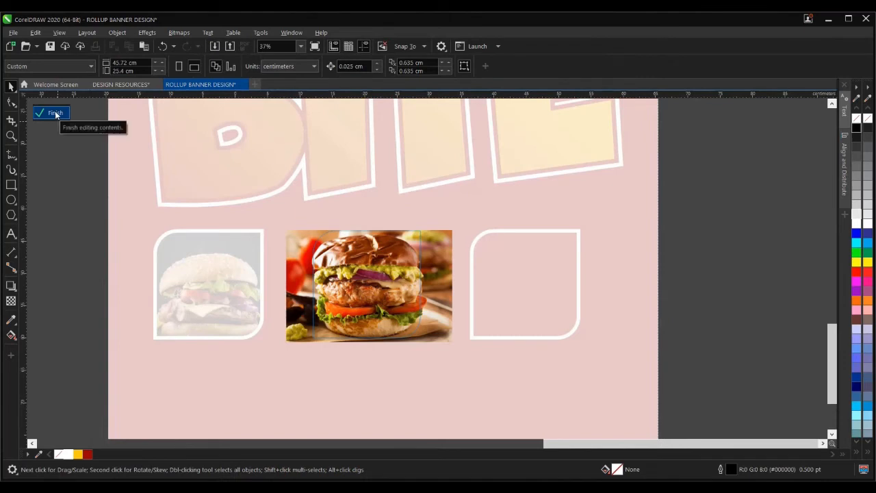
pyautogui.click(56, 113)
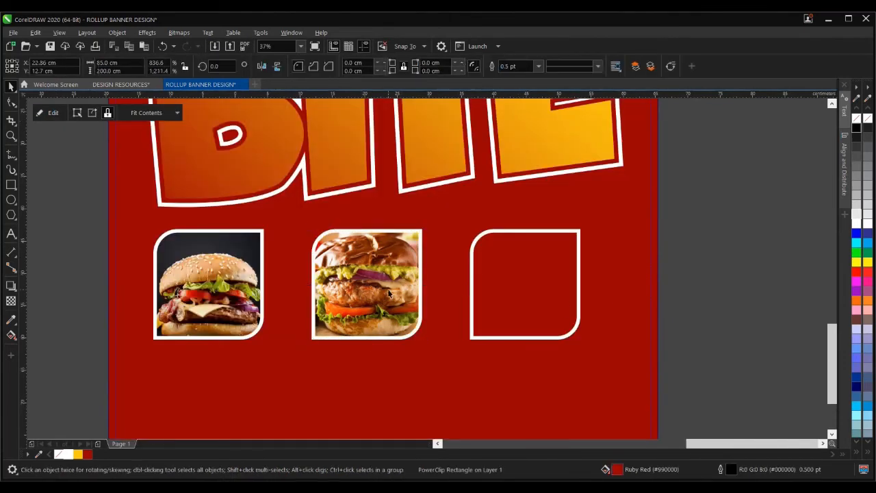
pyautogui.scroll(-2, 347, 259)
# - Move and shrink the third burger photo, then PowerClip it inside the empty third frame
pyautogui.click(103, 163)
pyautogui.moveTo(103, 162); pyautogui.dragTo(661, 301)
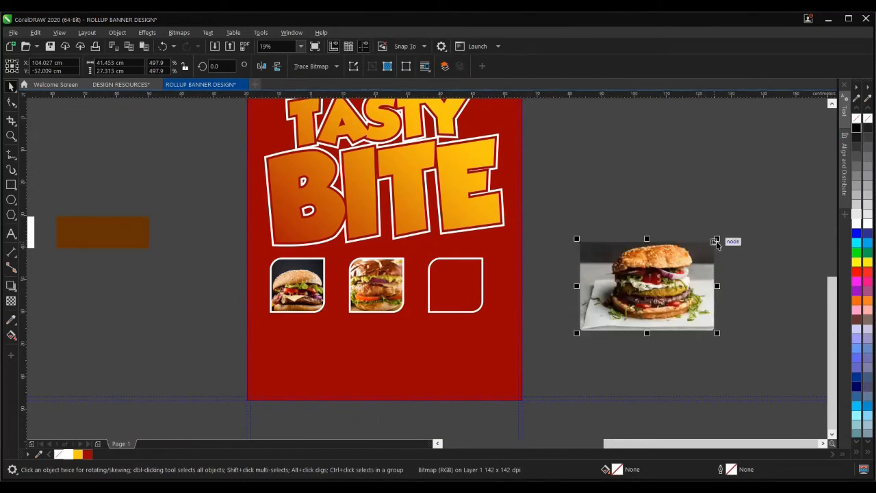
pyautogui.moveTo(716, 243); pyautogui.dragTo(686, 259)
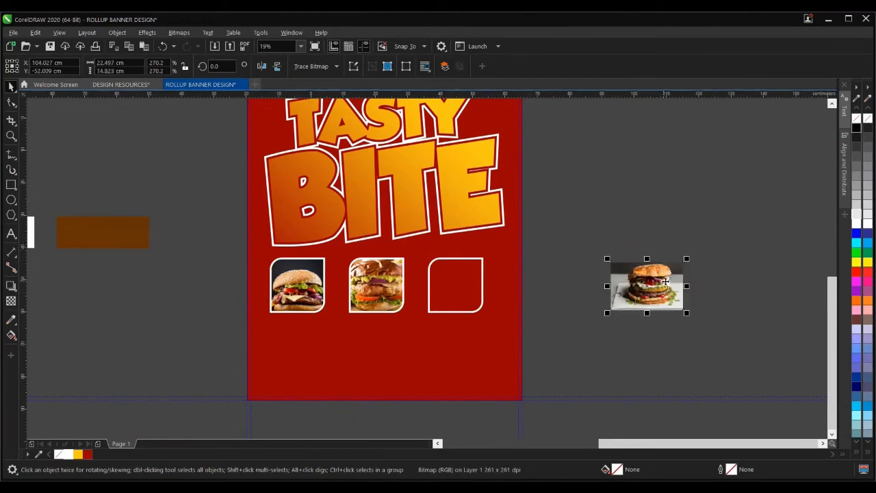
pyautogui.rightClick(660, 281)
pyautogui.click(702, 321)
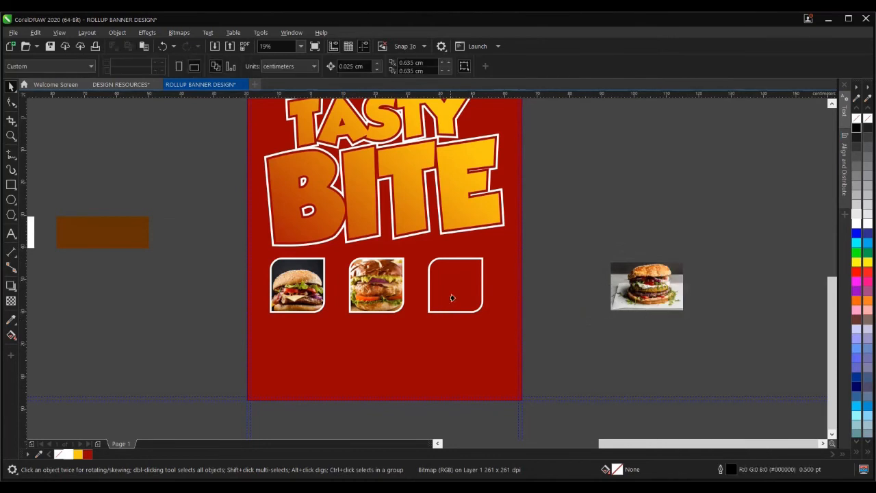
pyautogui.click(466, 281)
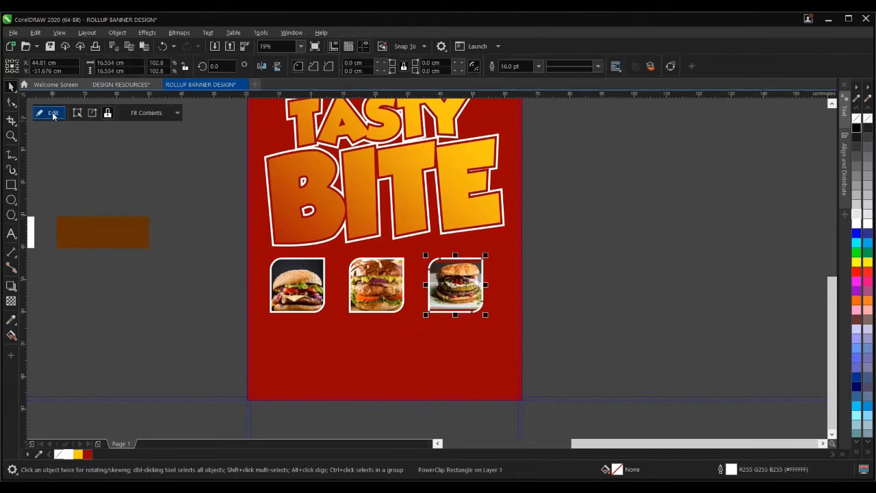
# - Enlarge the clipped third burger photo and reselect its frame
pyautogui.scroll(2, 468, 287)
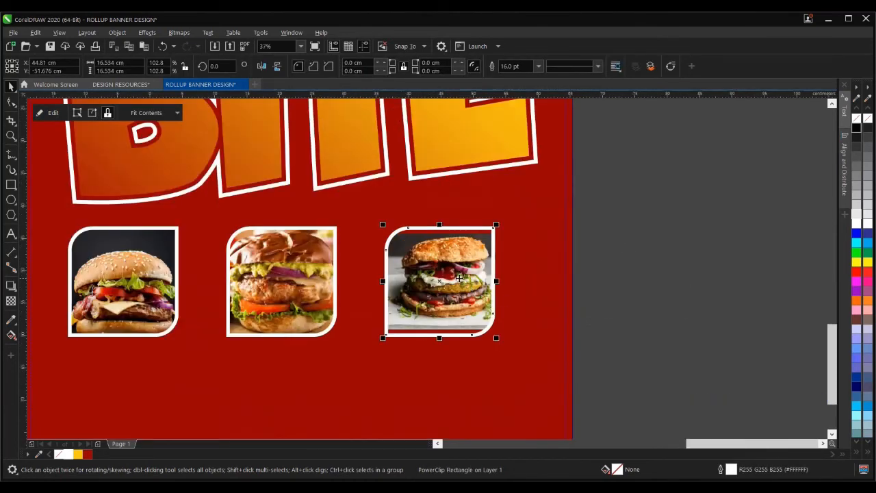
pyautogui.keyDown('ctrl'); pyautogui.click(463, 282); pyautogui.keyUp('ctrl')
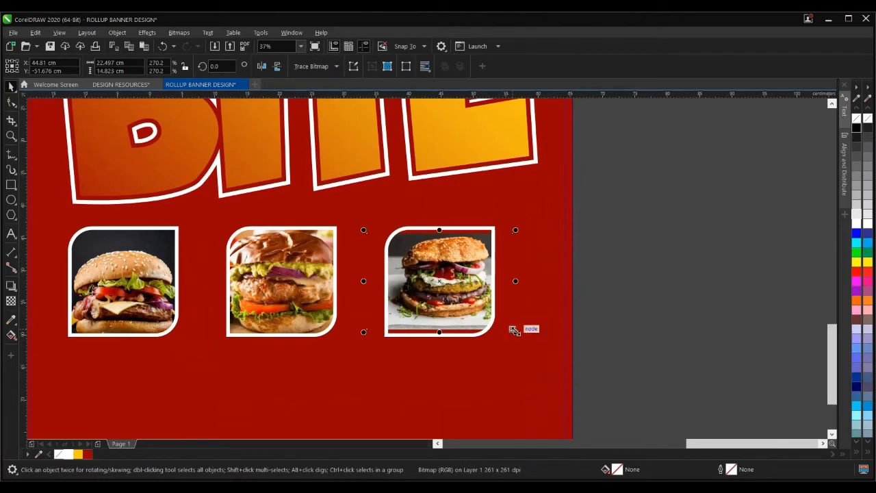
pyautogui.moveTo(515, 330); pyautogui.dragTo(521, 335)
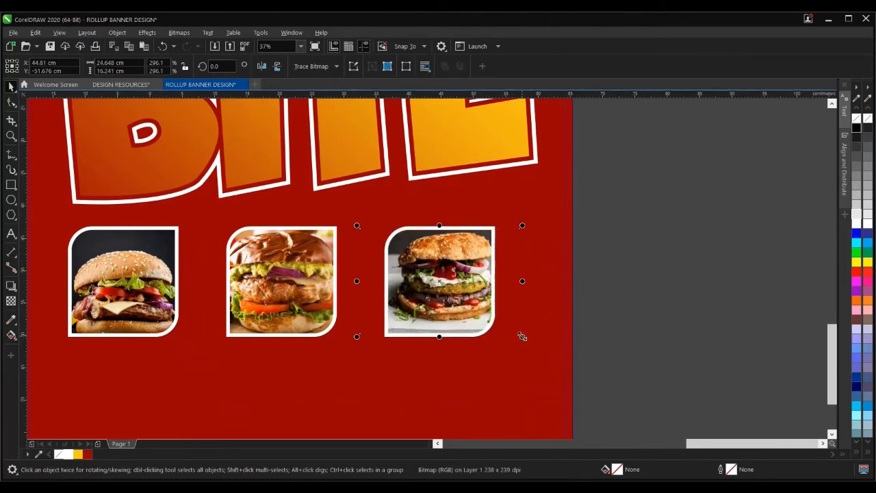
pyautogui.click(759, 248)
pyautogui.click(453, 269)
# - Scale the burger up slightly and shift it left within the third frame
pyautogui.click(52, 113)
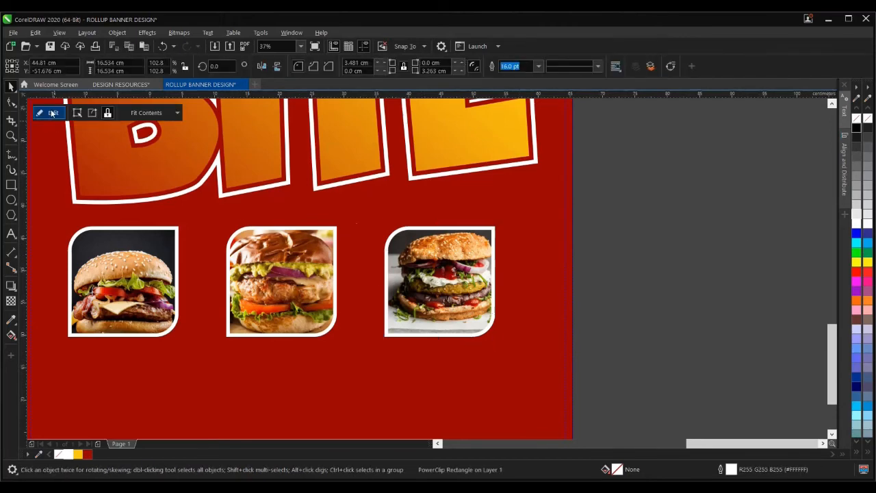
pyautogui.scroll(4, 441, 236)
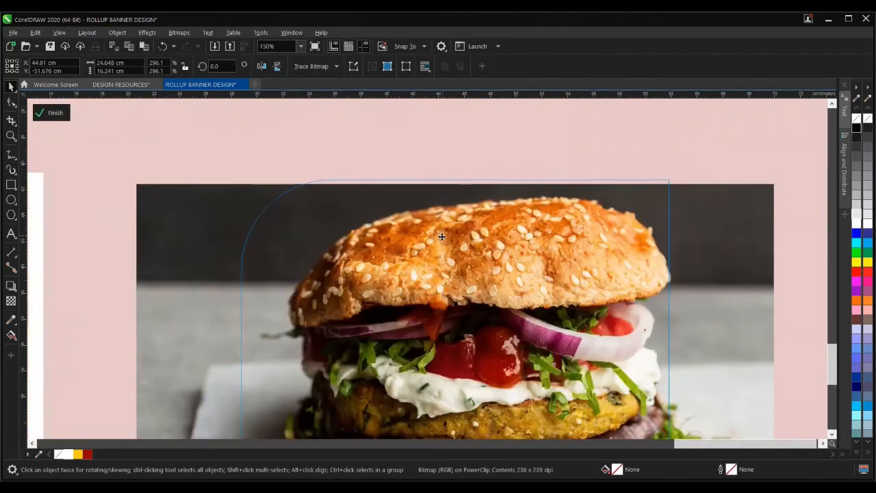
pyautogui.scroll(-2, 441, 236)
pyautogui.moveTo(609, 204); pyautogui.dragTo(617, 199)
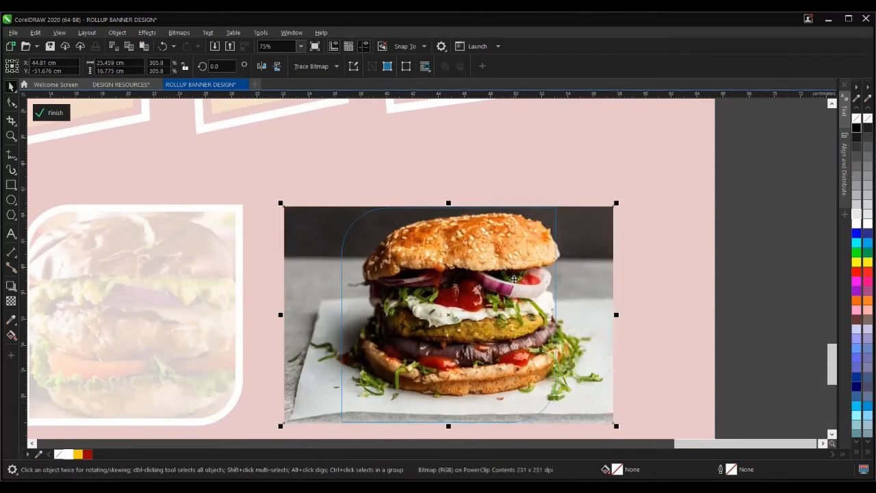
pyautogui.moveTo(514, 279); pyautogui.dragTo(482, 279)
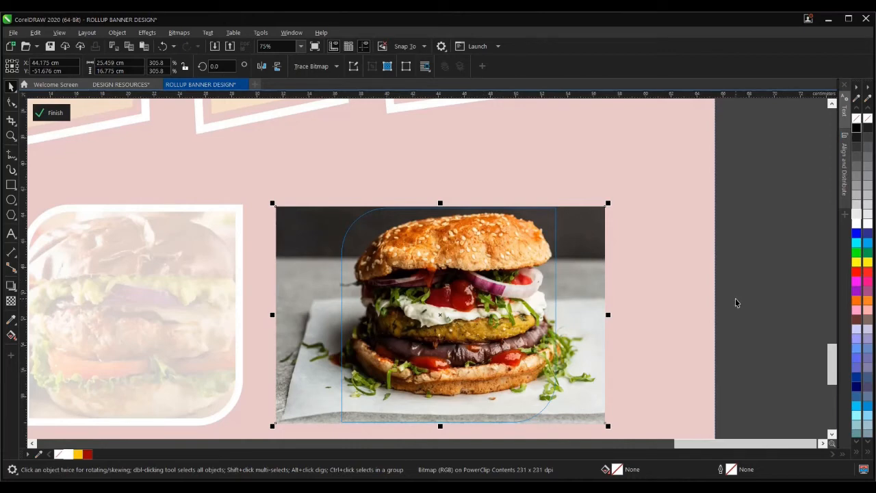
pyautogui.click(51, 112)
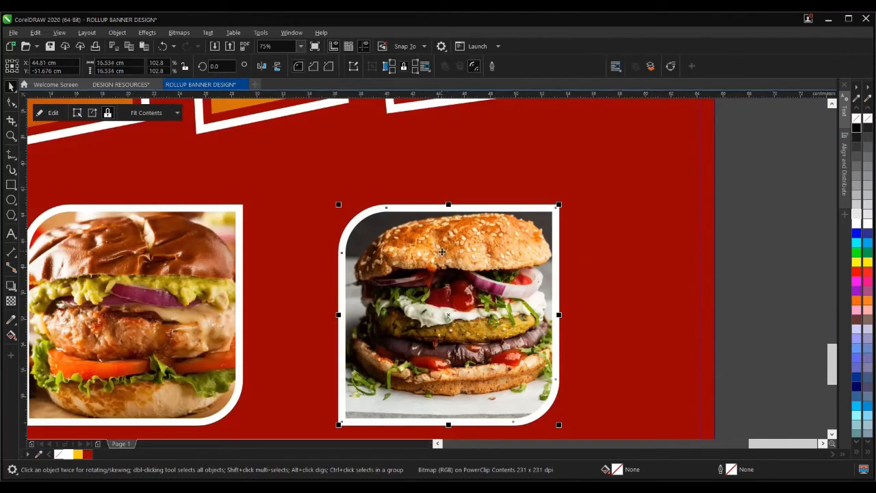
pyautogui.scroll(-2, 560, 278)
pyautogui.click(560, 279)
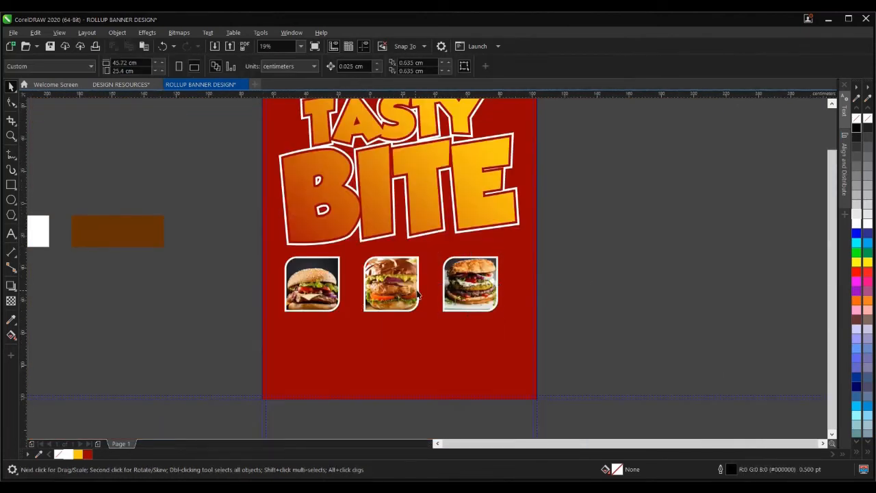
# - Undo the accidental shift of the red background rectangle
pyautogui.scroll(-1, 415, 289)
pyautogui.scroll(1, 353, 303)
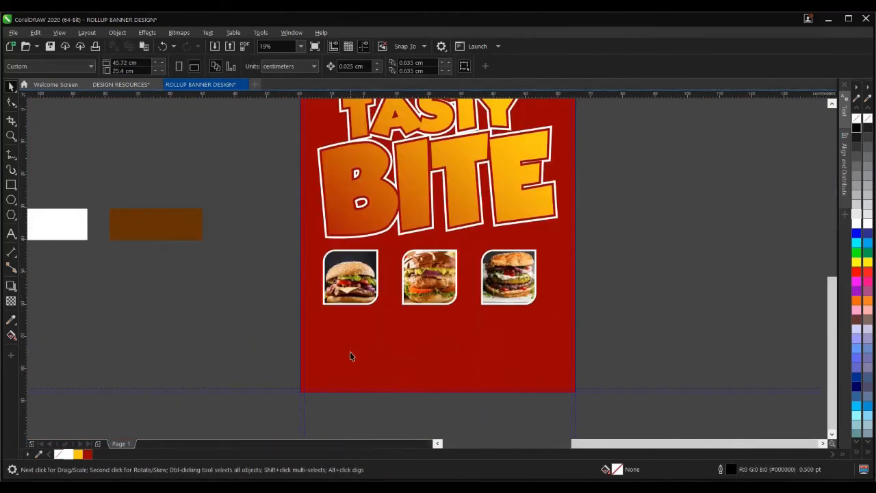
pyautogui.click(356, 353)
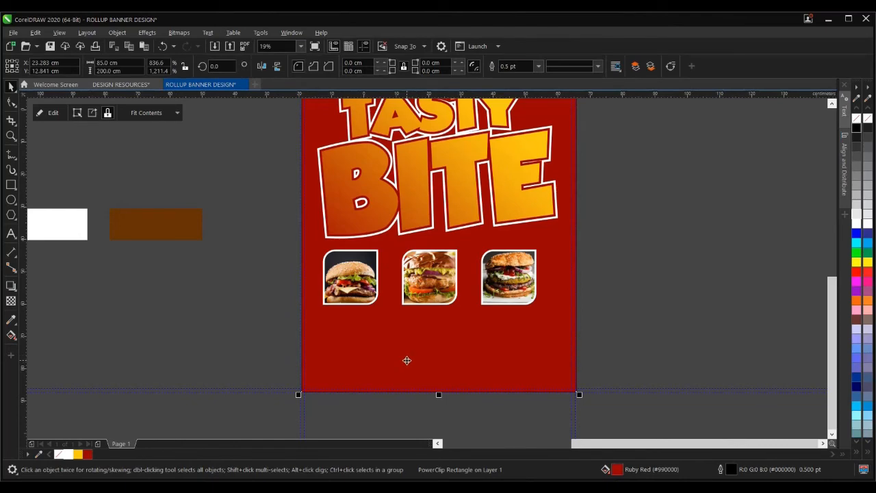
pyautogui.scroll(3, 304, 277)
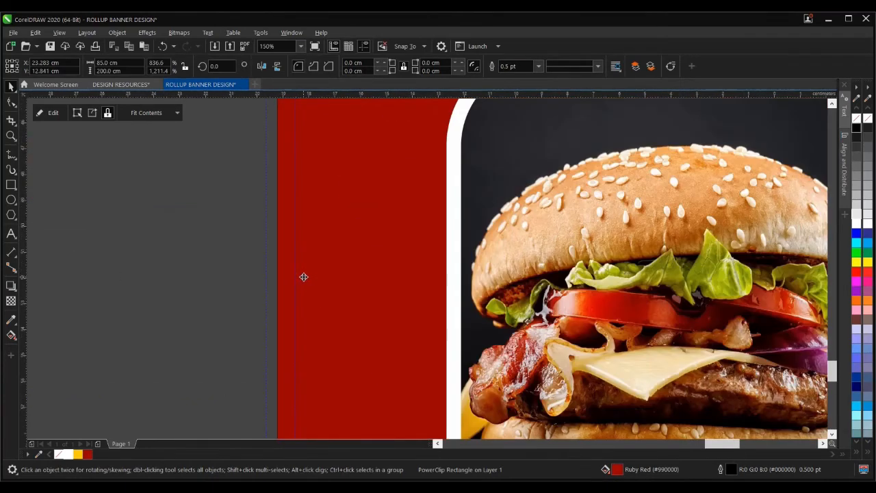
pyautogui.hotkey('ctrl', 'z')
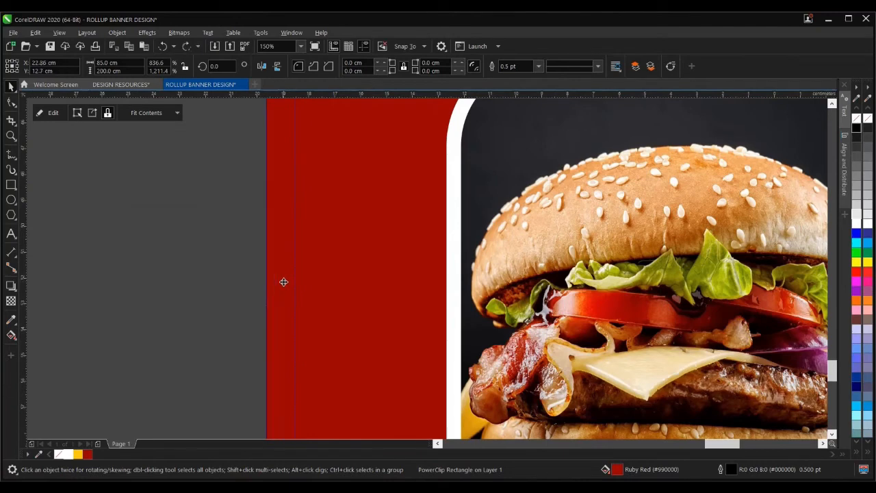
pyautogui.scroll(-1, 195, 270)
pyautogui.click(196, 270)
pyautogui.scroll(-1, 382, 313)
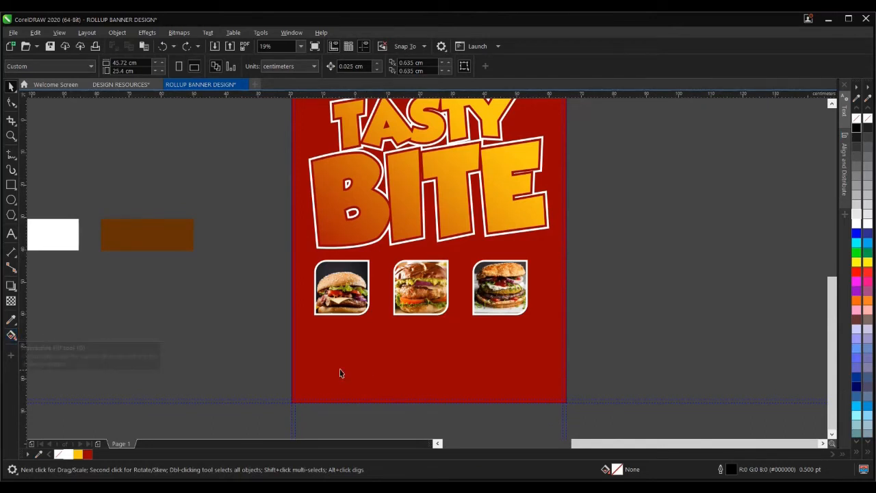
# - Drag a fountain fill across the red background, starting at the bottom-left corner
pyautogui.click(10, 336)
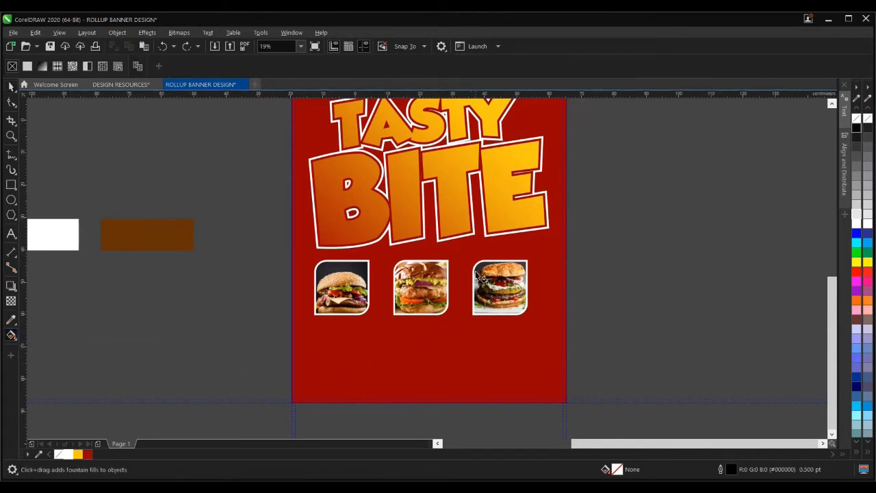
pyautogui.click(405, 339)
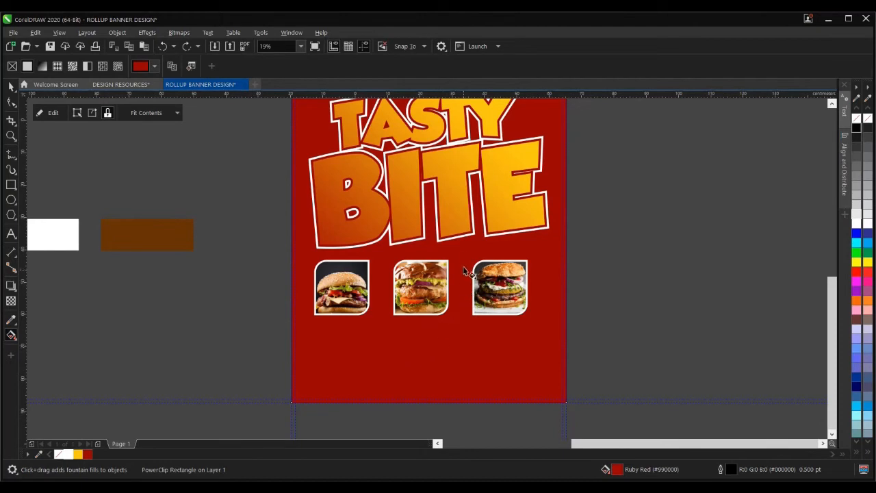
pyautogui.moveTo(465, 253); pyautogui.dragTo(259, 436)
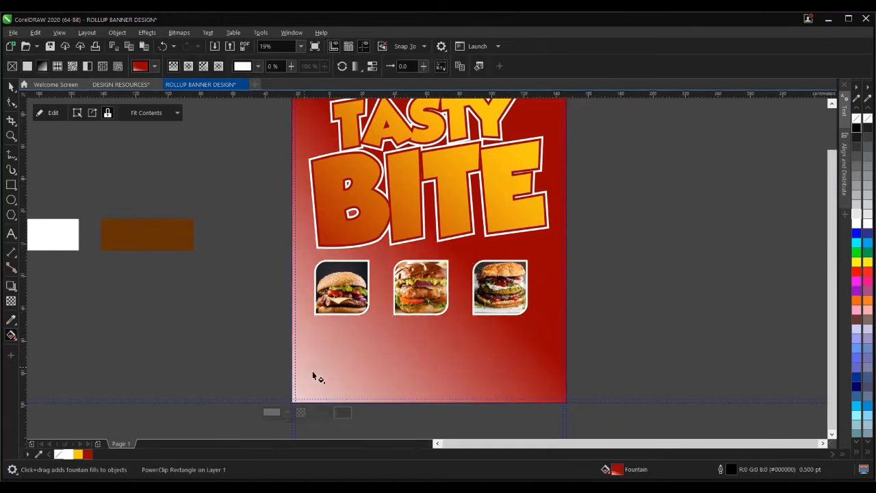
pyautogui.scroll(-3, 312, 371)
pyautogui.moveTo(384, 311); pyautogui.dragTo(404, 262)
pyautogui.moveTo(287, 396); pyautogui.dragTo(301, 384)
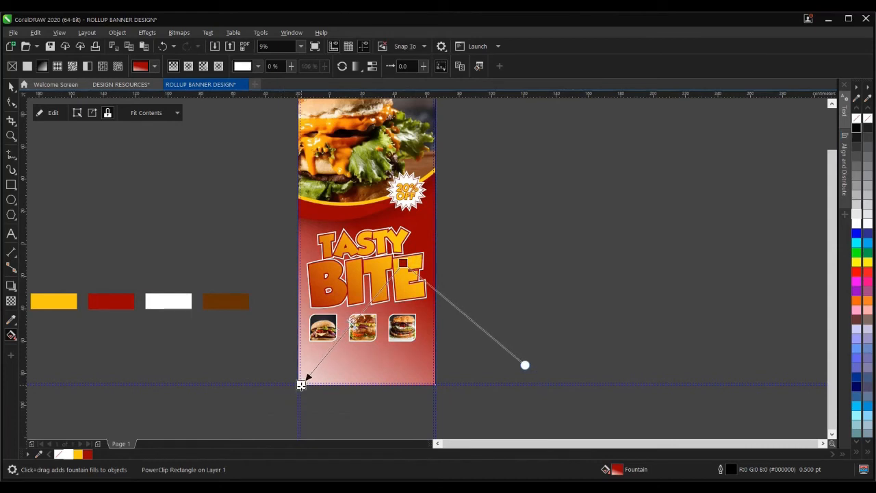
pyautogui.moveTo(404, 262); pyautogui.dragTo(370, 306)
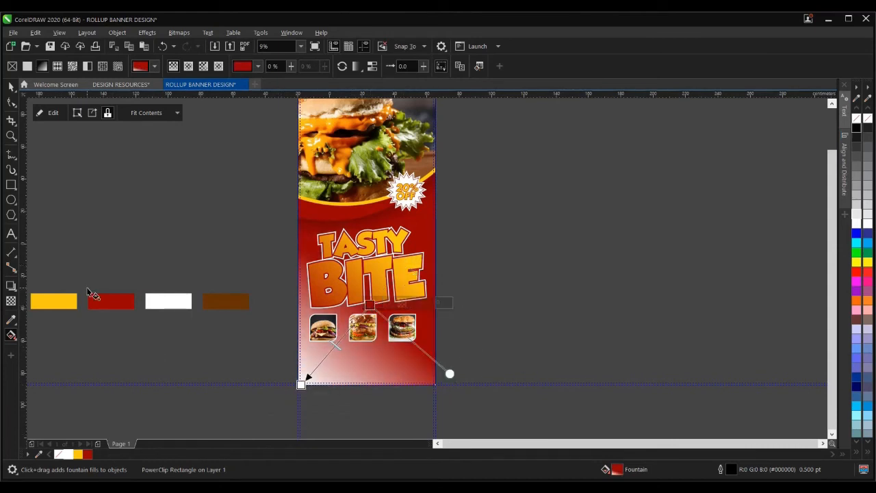
# - Set the gradient's start colour to the sampled brown and stretch it toward the headline
pyautogui.click(301, 383)
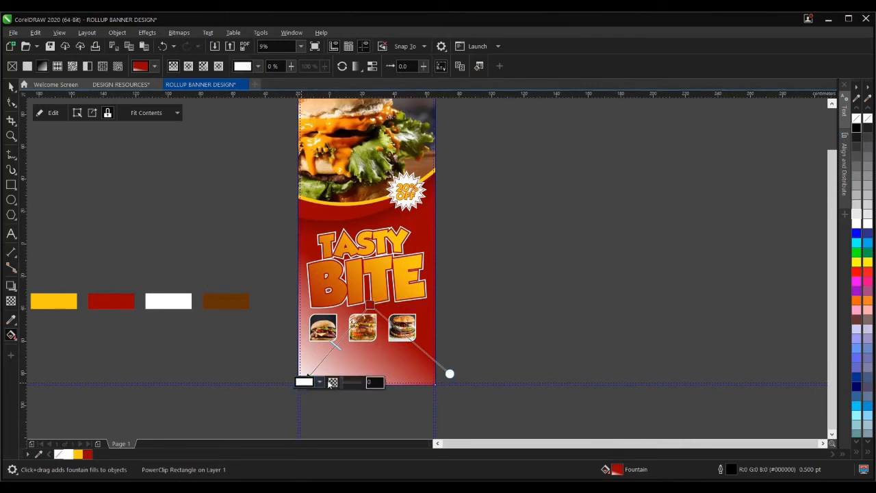
pyautogui.click(319, 383)
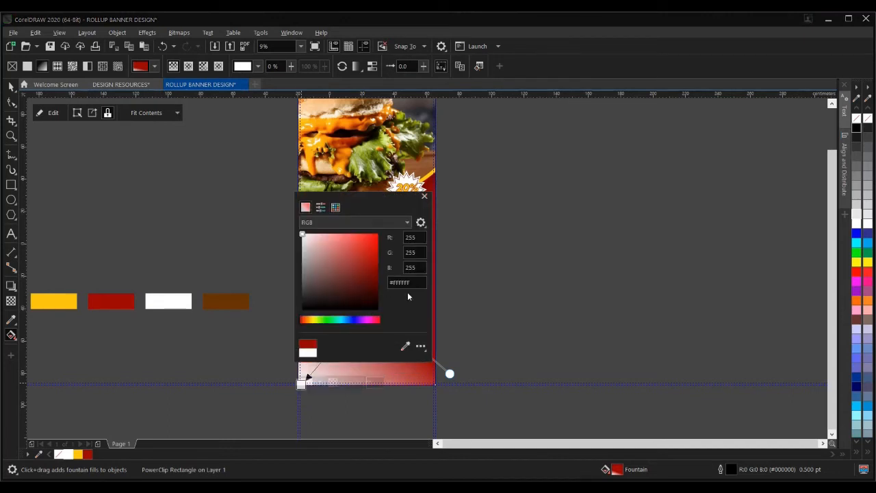
pyautogui.click(405, 346)
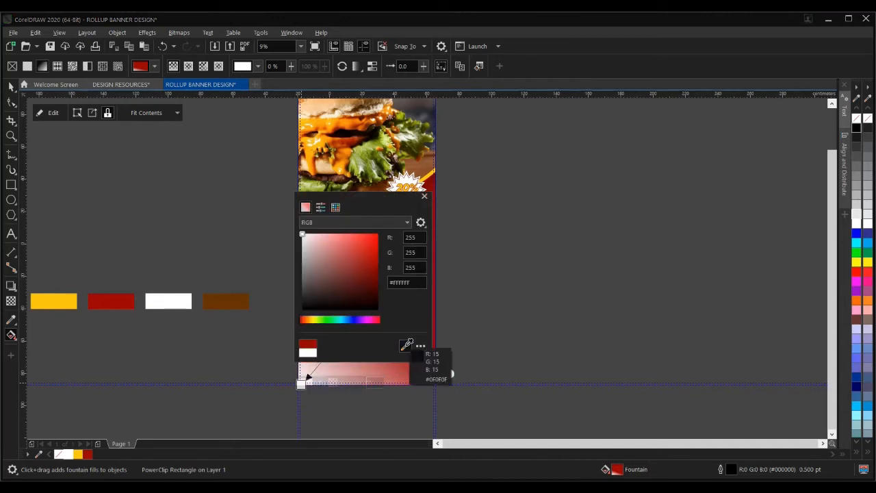
pyautogui.click(229, 298)
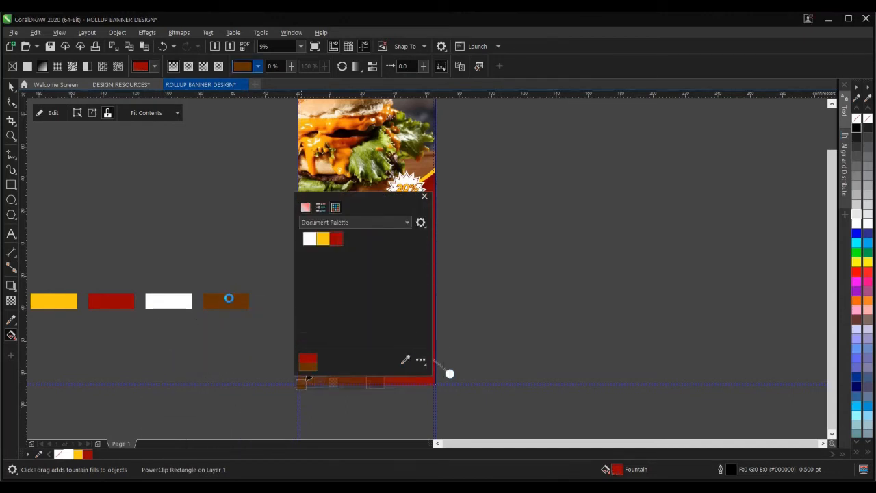
pyautogui.click(424, 196)
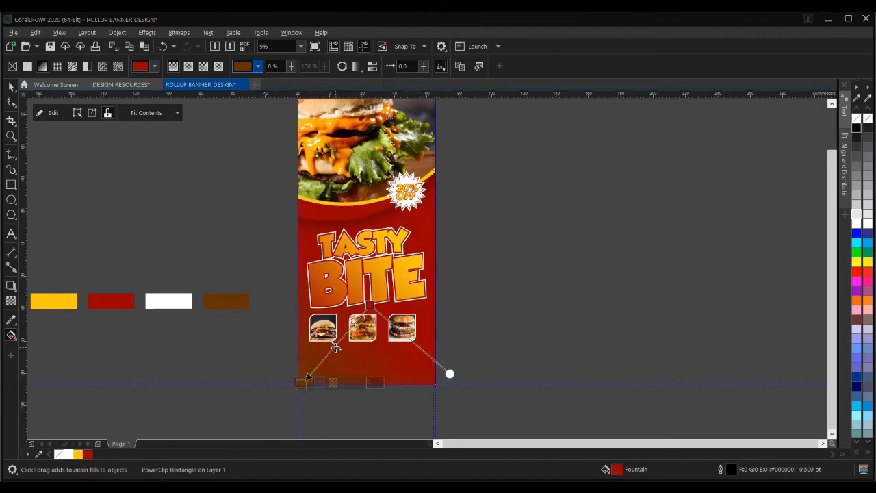
pyautogui.scroll(2, 349, 352)
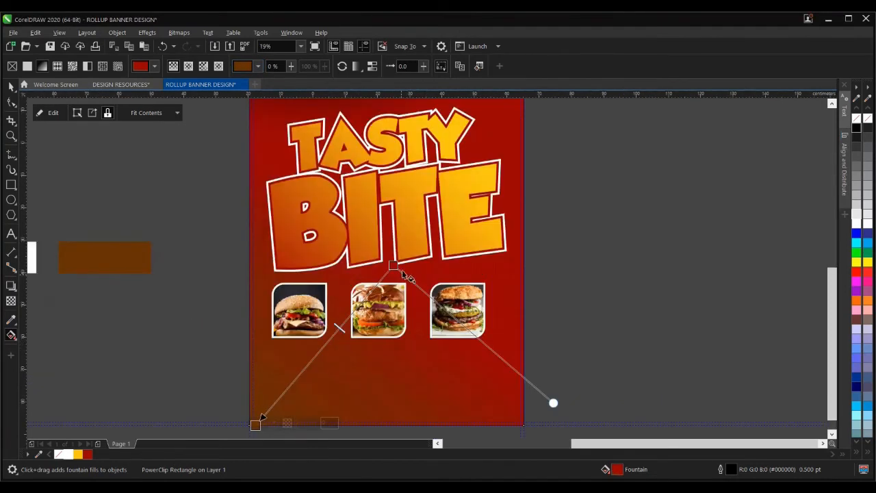
pyautogui.moveTo(394, 266); pyautogui.dragTo(445, 224)
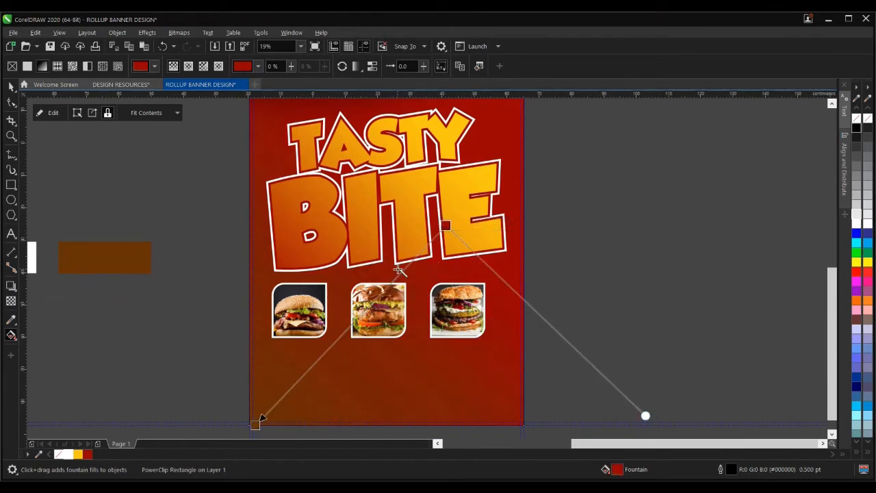
pyautogui.scroll(-2, 390, 308)
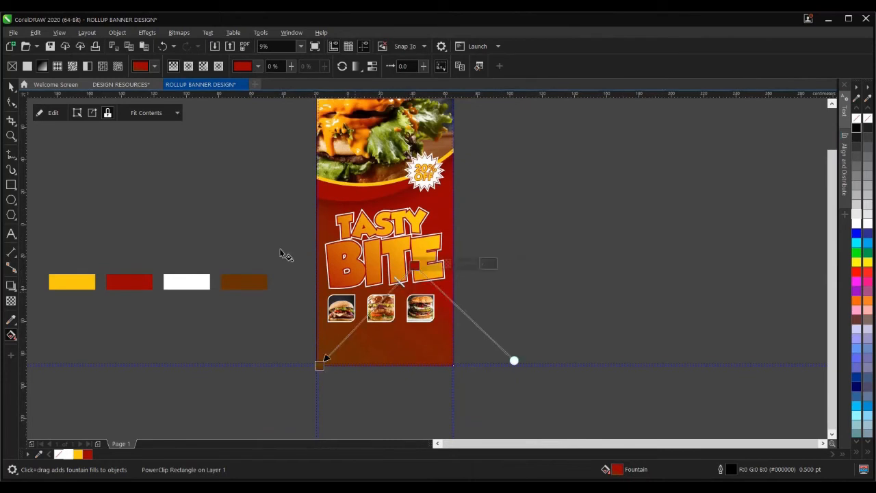
pyautogui.click(11, 87)
# - Group the three burger photos together
pyautogui.click(178, 200)
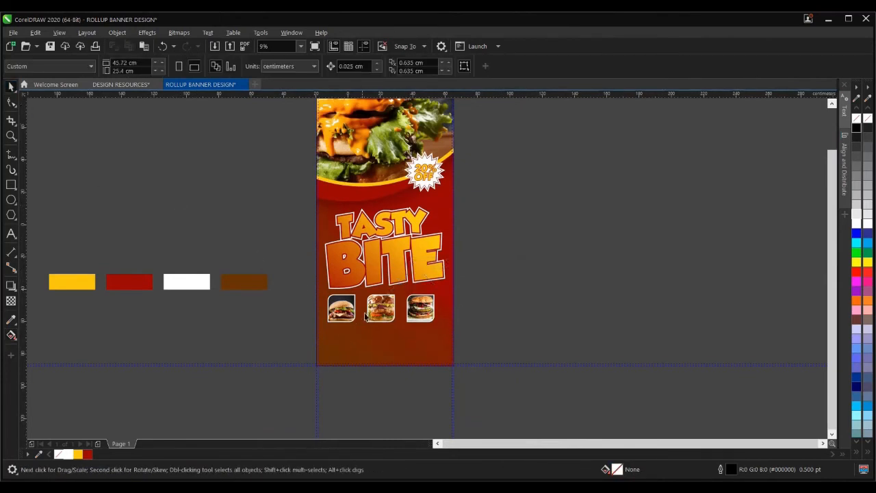
pyautogui.scroll(2, 354, 311)
pyautogui.moveTo(241, 273); pyautogui.dragTo(590, 366)
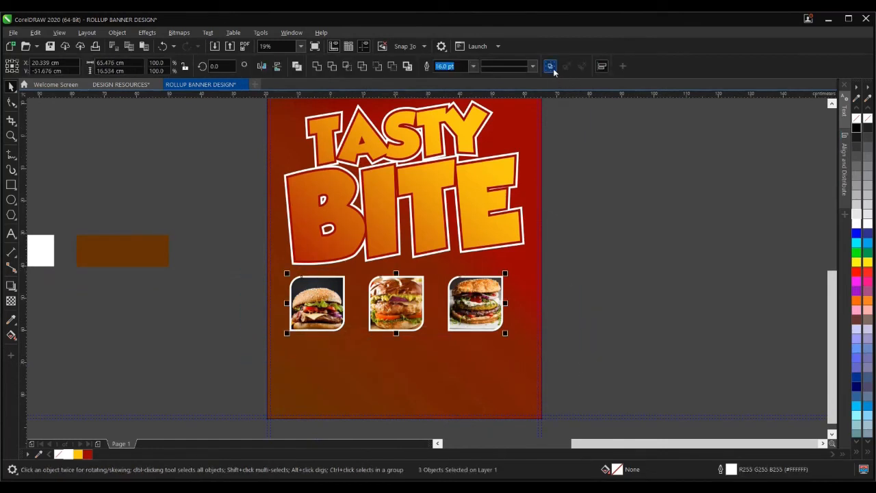
pyautogui.click(551, 67)
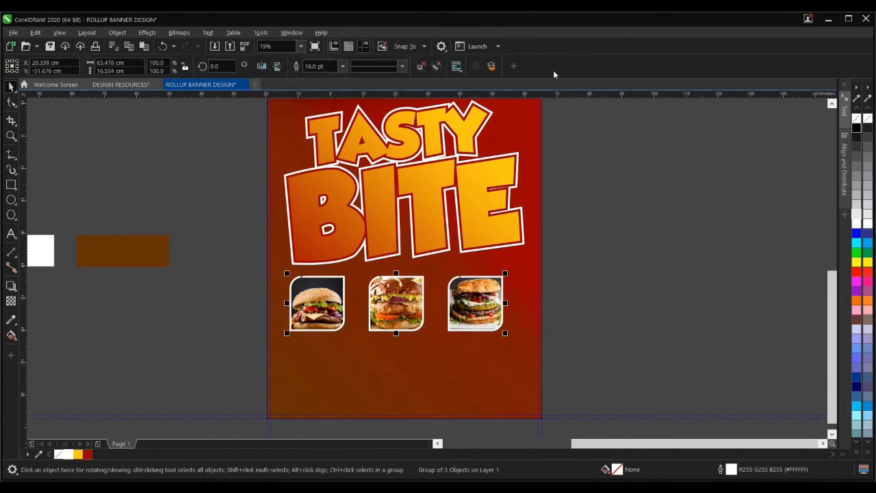
# - Align the burger group's centre horizontally with the red background
pyautogui.keyDown('shift'); pyautogui.click(522, 265); pyautogui.keyUp('shift')
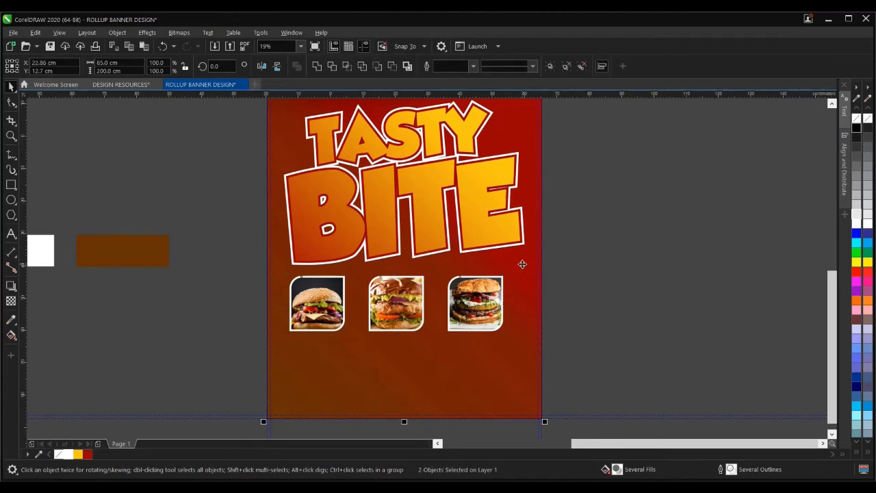
pyautogui.press('c')
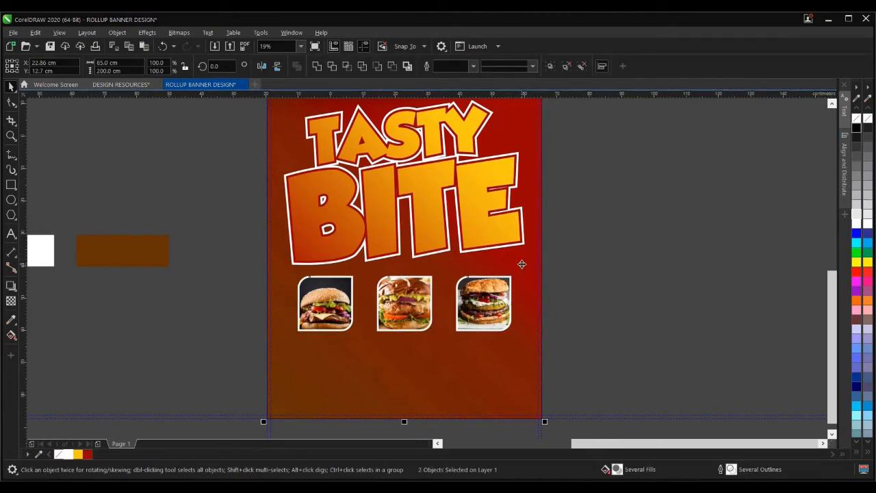
pyautogui.click(575, 285)
pyautogui.scroll(-2, 413, 317)
pyautogui.click(413, 317)
pyautogui.click(527, 311)
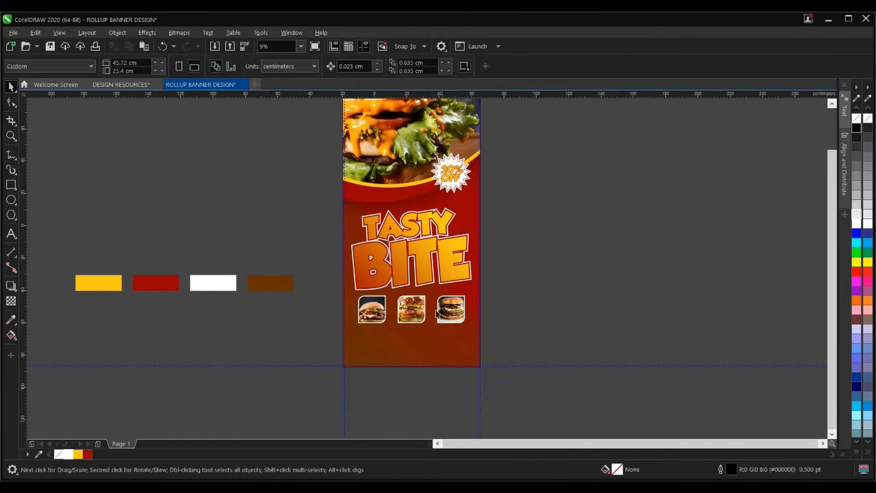
pyautogui.click(439, 312)
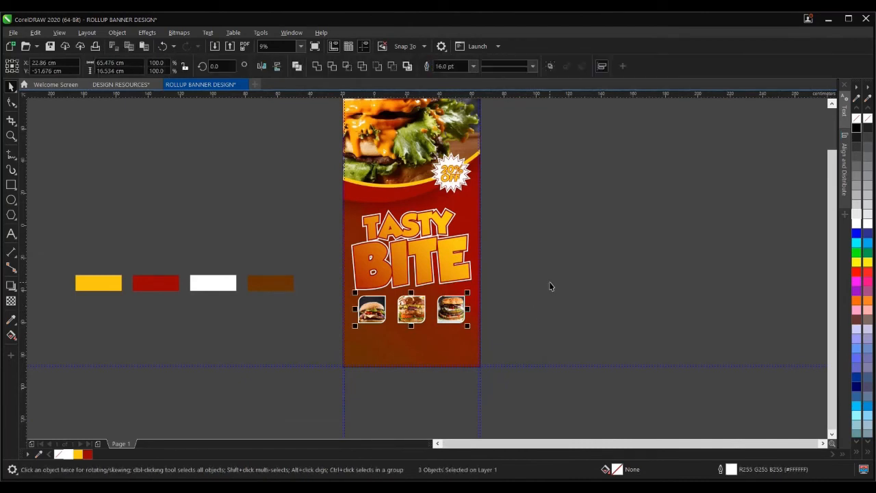
pyautogui.click(269, 326)
pyautogui.scroll(2, 395, 336)
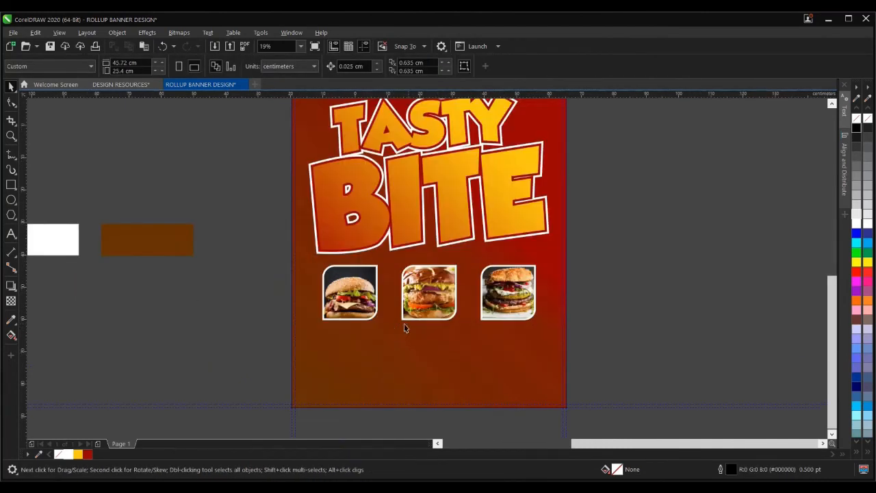
# - Create a 'Beef Burger' text object on the pasteboard
pyautogui.click(11, 234)
pyautogui.click(206, 325)
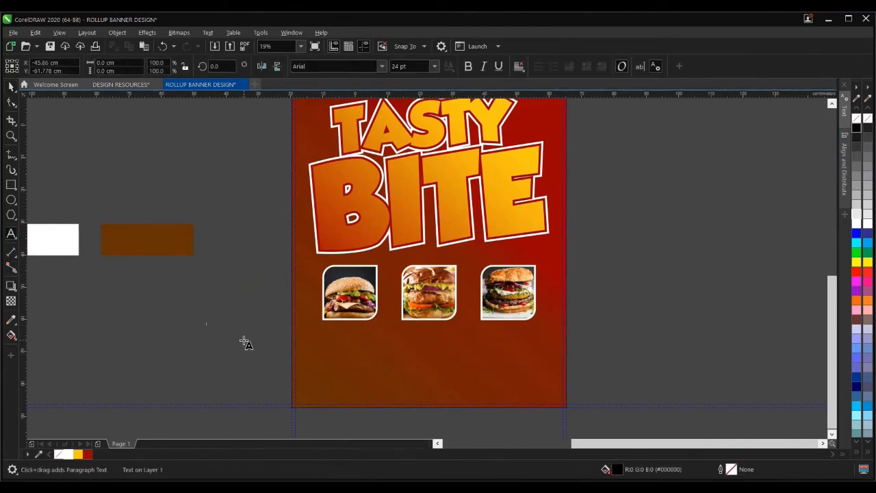
pyautogui.scroll(3, 206, 327)
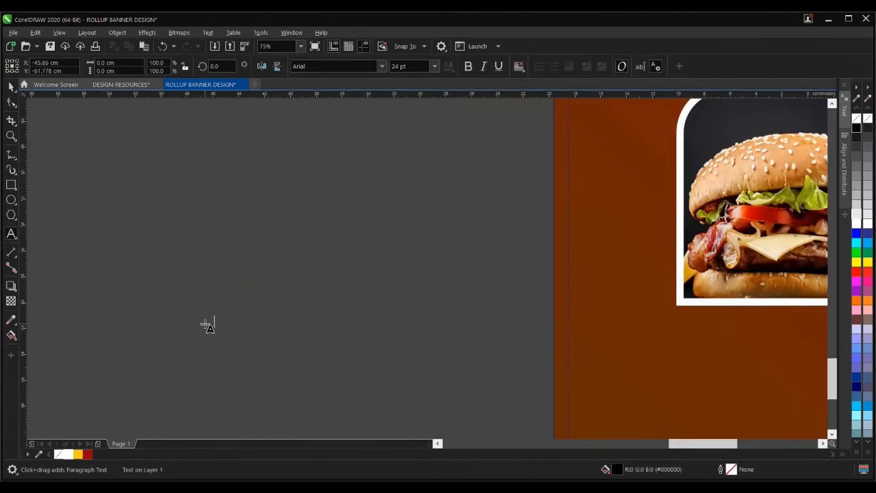
pyautogui.scroll(-3, 206, 325)
pyautogui.scroll(2, 212, 323)
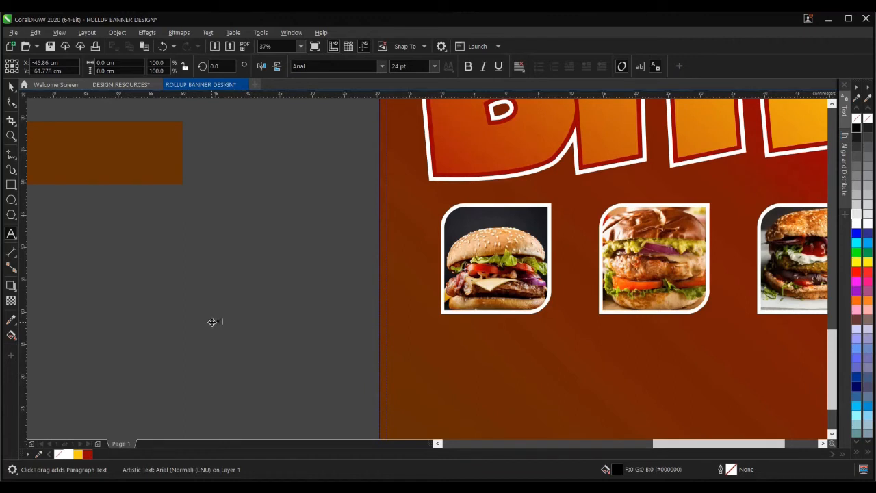
pyautogui.scroll(5, 214, 322)
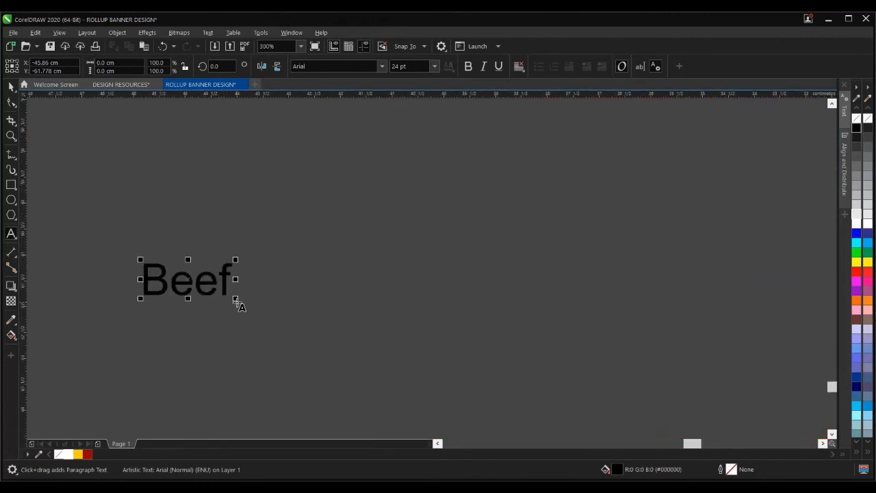
pyautogui.write('Burger')
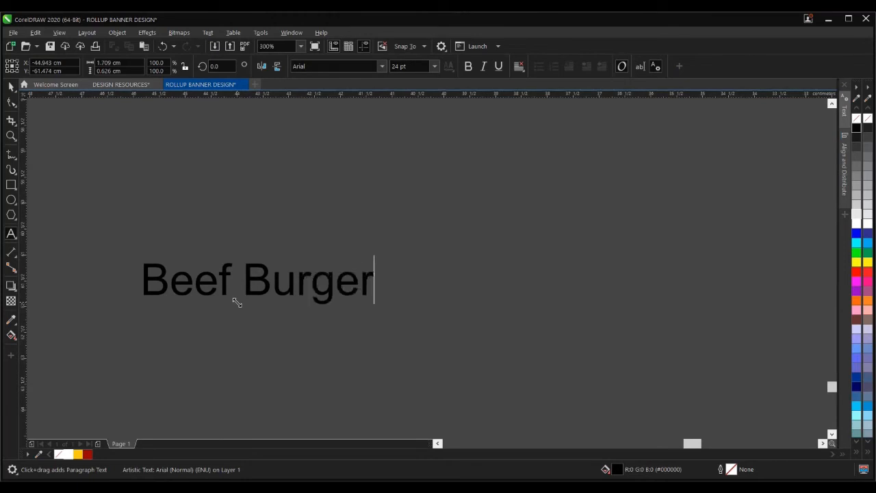
pyautogui.press('Escape')
# - Move the Beef Burger text below the first burger photo
pyautogui.scroll(-5, 171, 289)
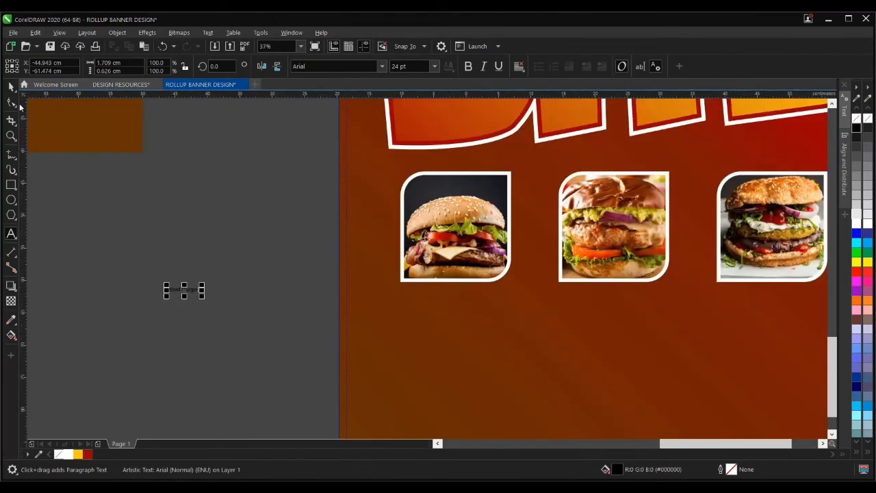
pyautogui.click(11, 86)
pyautogui.scroll(-1, 166, 286)
pyautogui.moveTo(167, 286); pyautogui.dragTo(359, 330)
pyautogui.scroll(3, 301, 294)
pyautogui.scroll(-2, 311, 308)
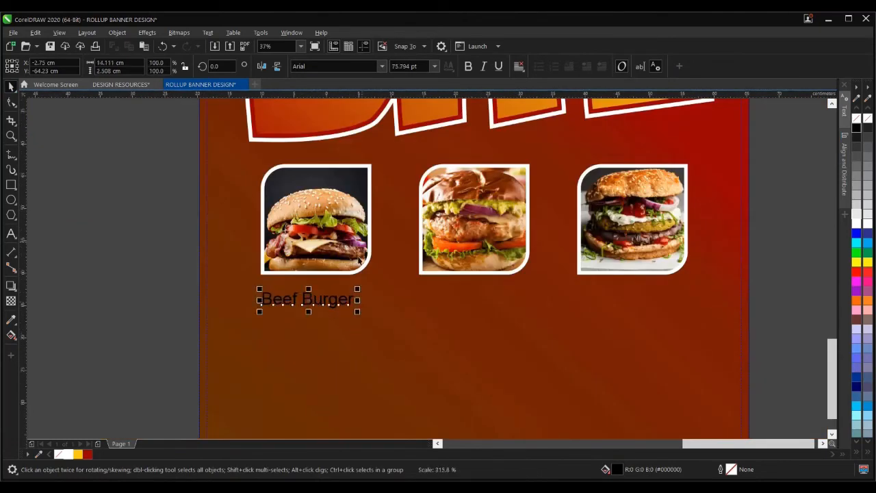
pyautogui.click(382, 67)
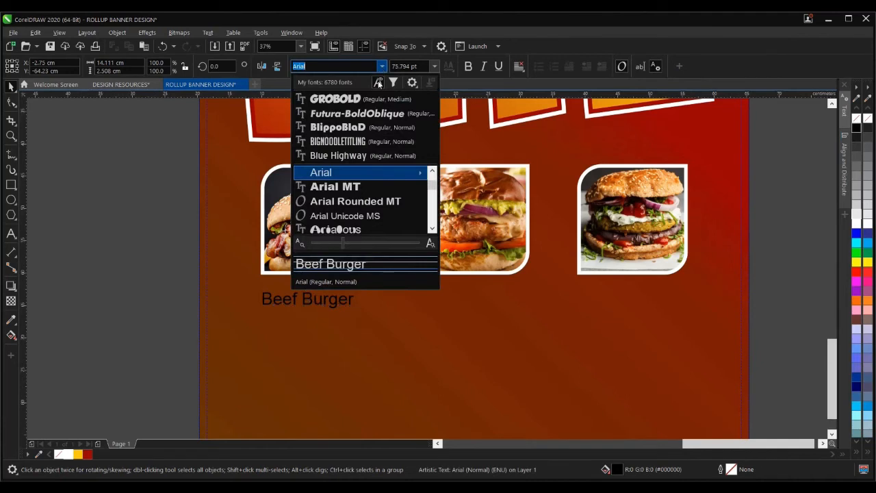
# - Make the Beef Burger caption yellow GROBOLD and enlarge it slightly
pyautogui.click(369, 101)
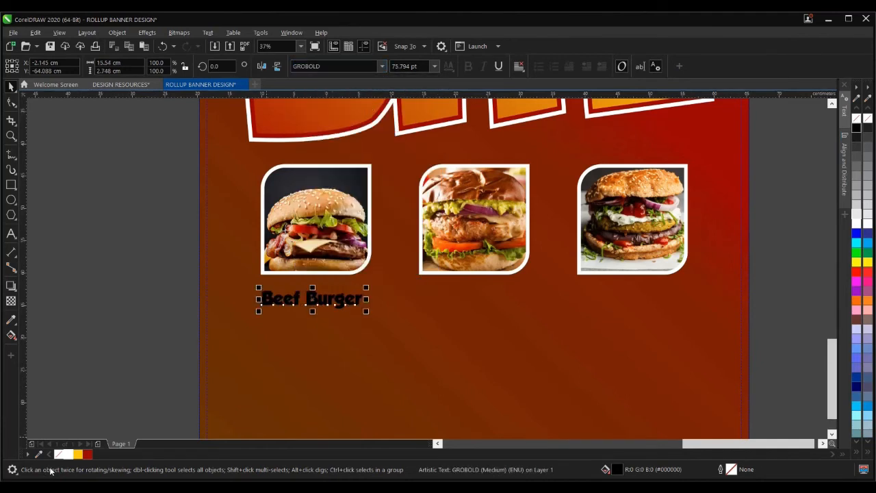
pyautogui.click(78, 455)
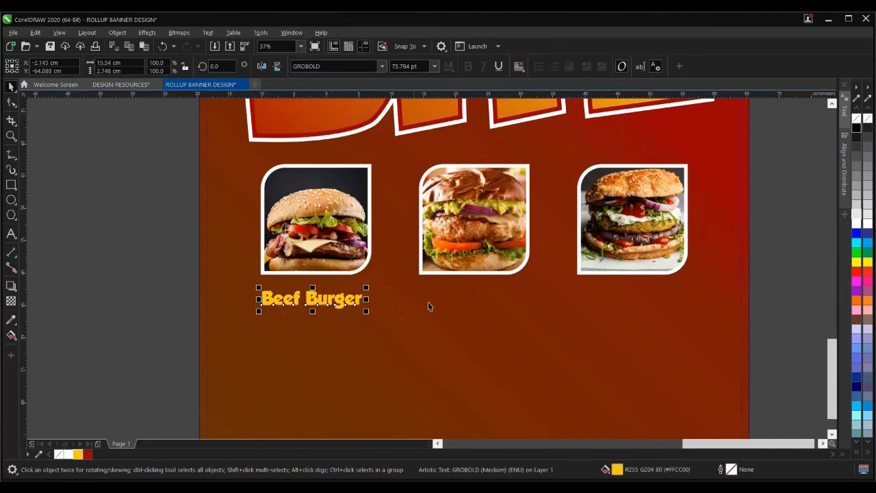
pyautogui.moveTo(368, 313)
pyautogui.mouseDown()
pyautogui.moveTo(381, 317)
pyautogui.moveTo(371, 312)
pyautogui.mouseUp()
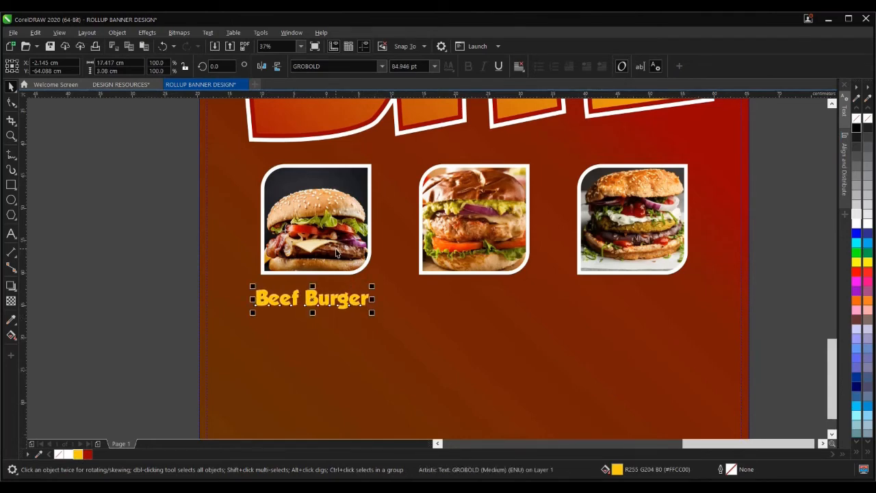
# - Place a copy of the caption beneath the middle burger
pyautogui.keyDown('shift'); pyautogui.click(337, 250); pyautogui.keyUp('shift')
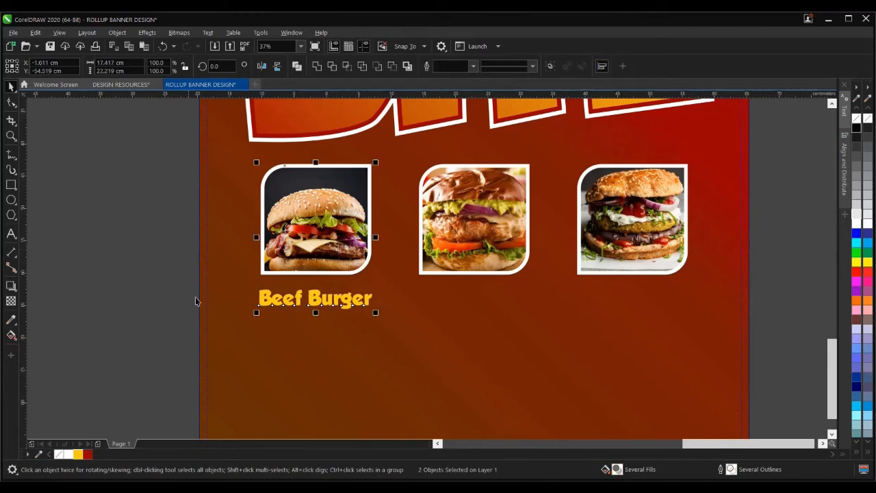
pyautogui.click(315, 301)
pyautogui.moveTo(315, 307); pyautogui.dragTo(462, 307)
# - Change the middle caption to 'Turkey Burger' and centre it under its photo
pyautogui.click(9, 235)
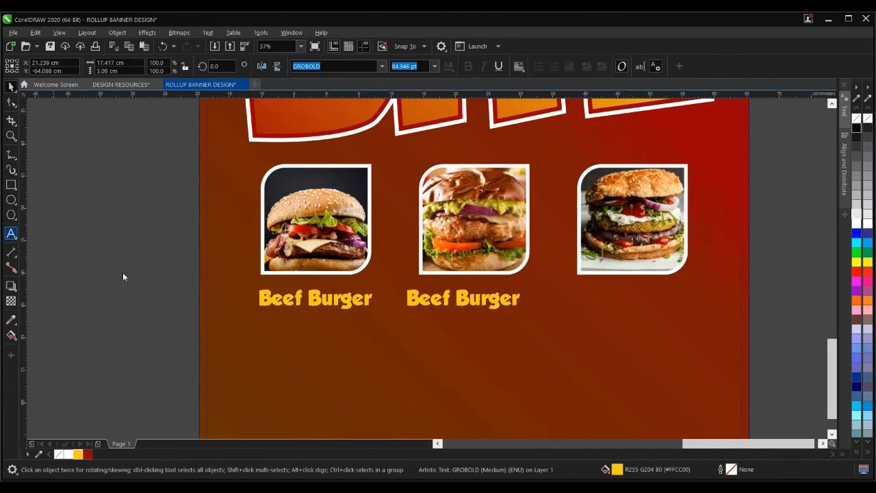
pyautogui.click(451, 298)
pyautogui.doubleClick(452, 299)
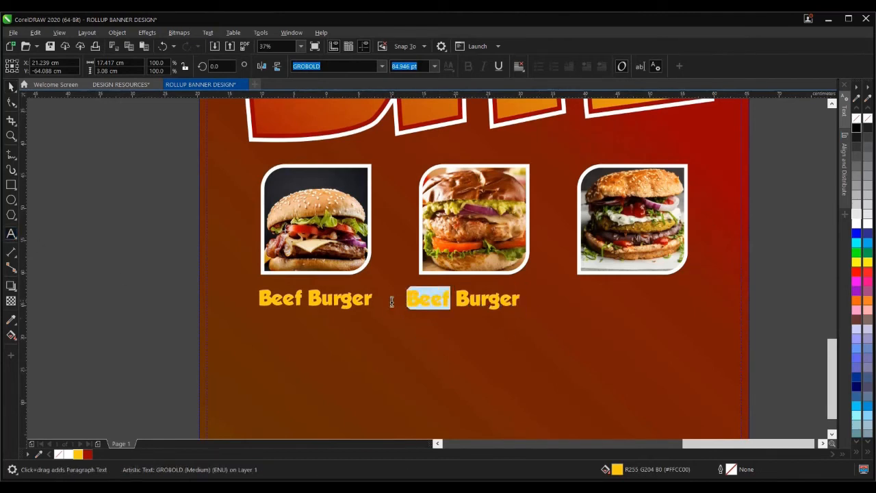
pyautogui.write('Turkey')
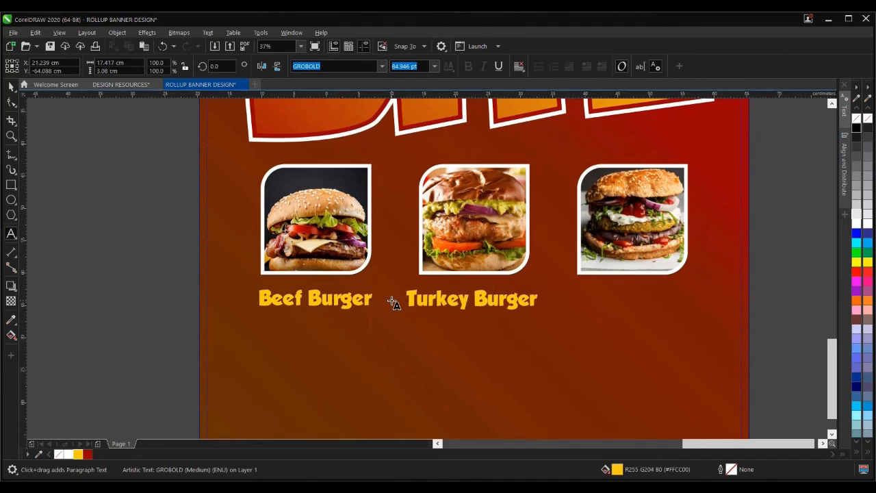
pyautogui.click(11, 87)
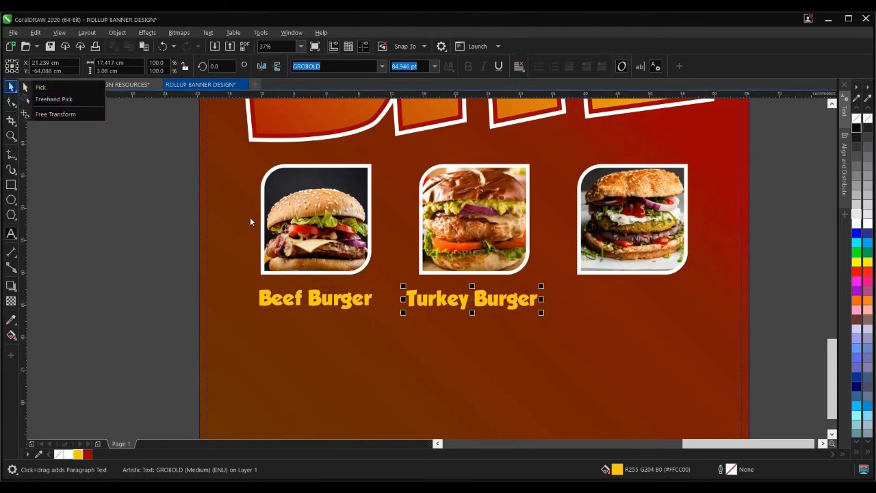
pyautogui.click(41, 87)
pyautogui.keyDown('shift'); pyautogui.click(464, 234); pyautogui.keyUp('shift')
pyautogui.press('c')
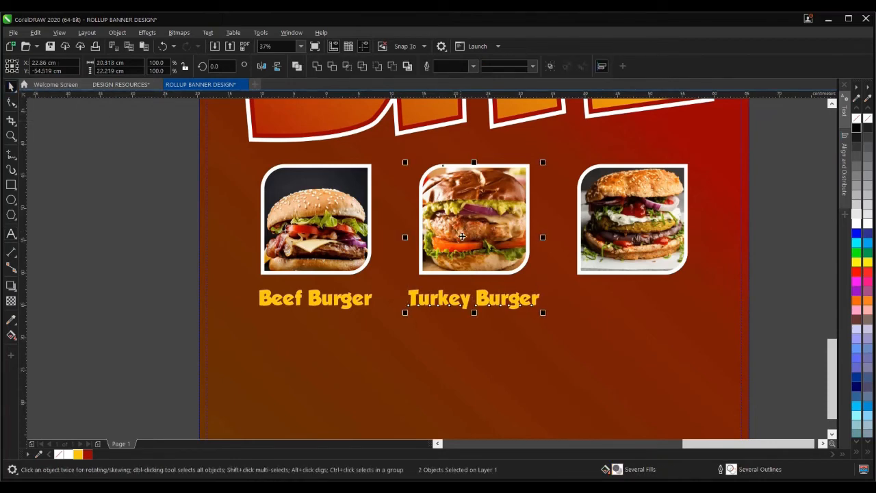
# - Copy the caption under the third burger as 'Veggie Burger', centred on its photo
pyautogui.click(810, 239)
pyautogui.moveTo(487, 305); pyautogui.dragTo(646, 307)
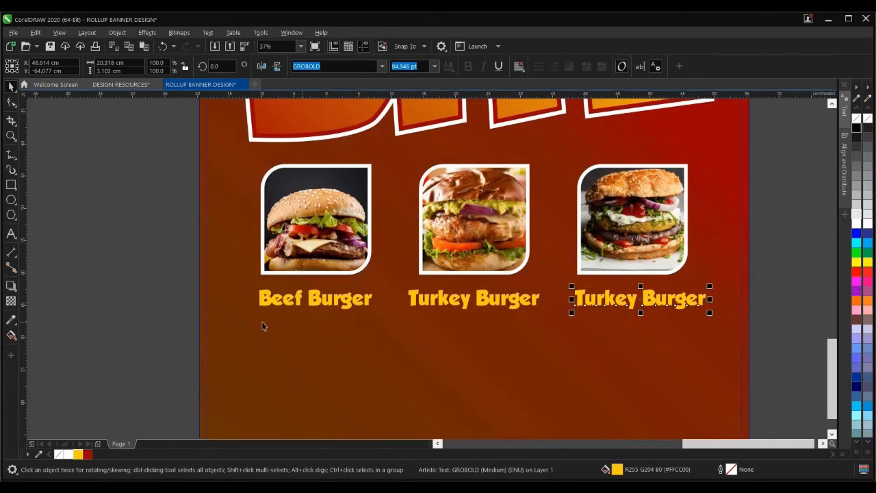
pyautogui.click(11, 233)
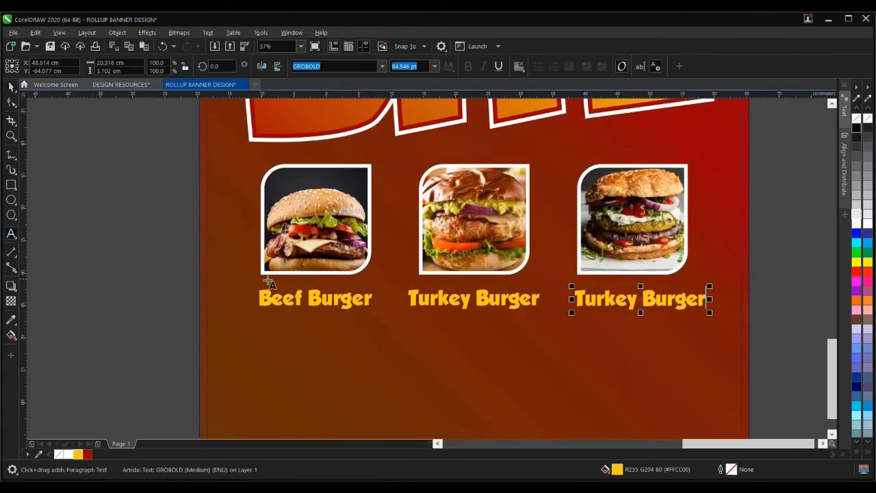
pyautogui.moveTo(637, 299); pyautogui.dragTo(573, 299)
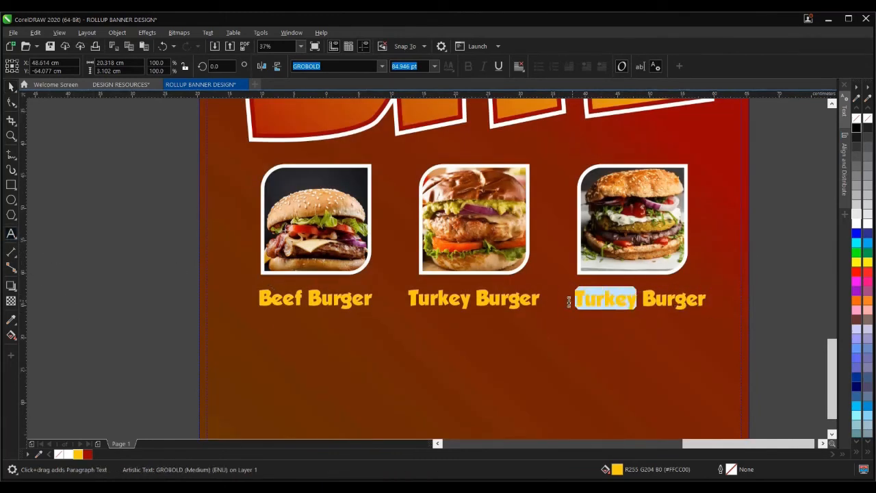
pyautogui.write('Ve')
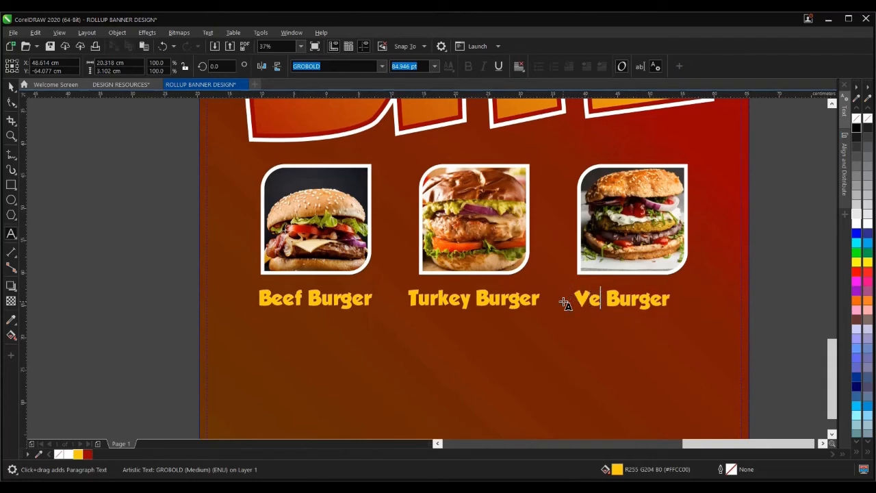
pyautogui.write('ggie')
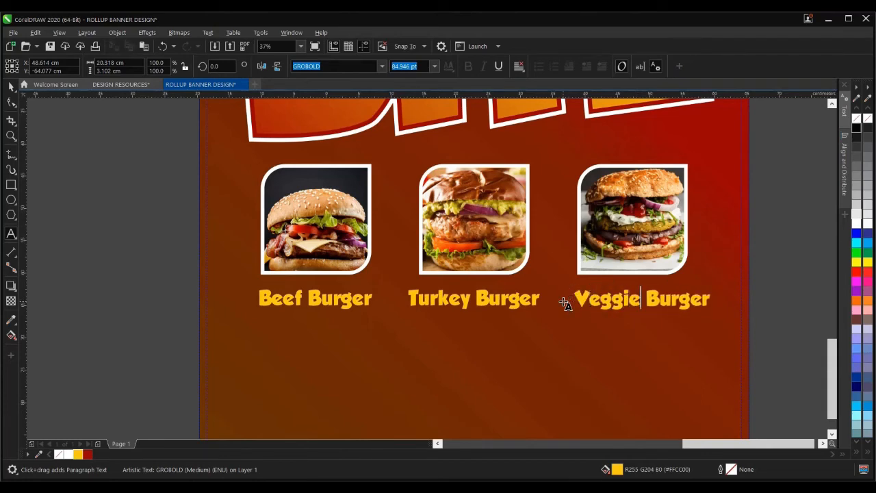
pyautogui.click(11, 86)
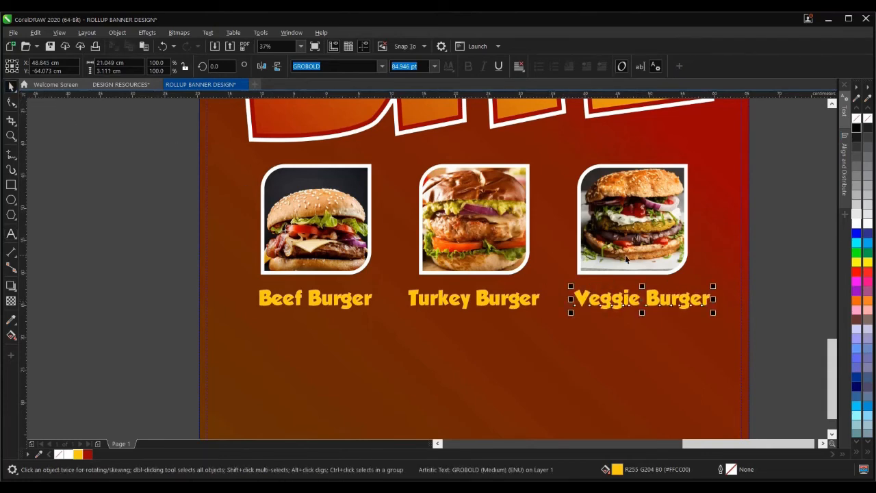
pyautogui.keyDown('shift'); pyautogui.click(631, 252); pyautogui.keyUp('shift')
pyautogui.press('c')
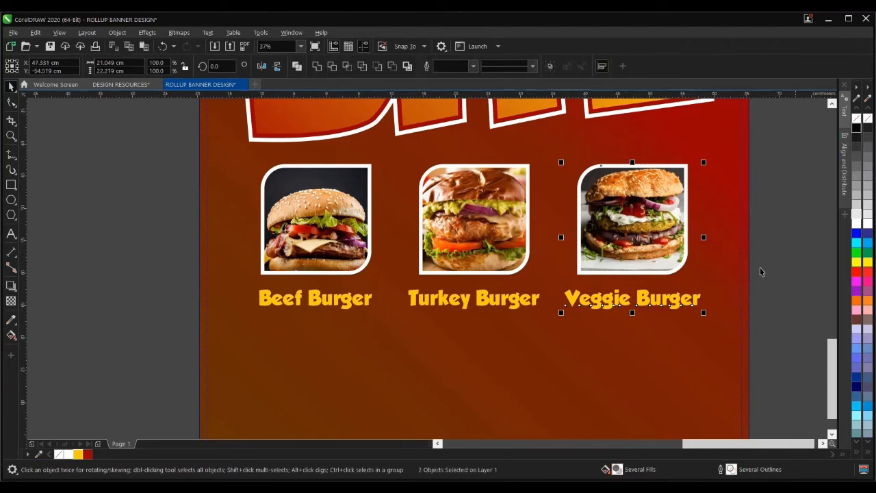
pyautogui.click(809, 266)
pyautogui.scroll(-2, 393, 286)
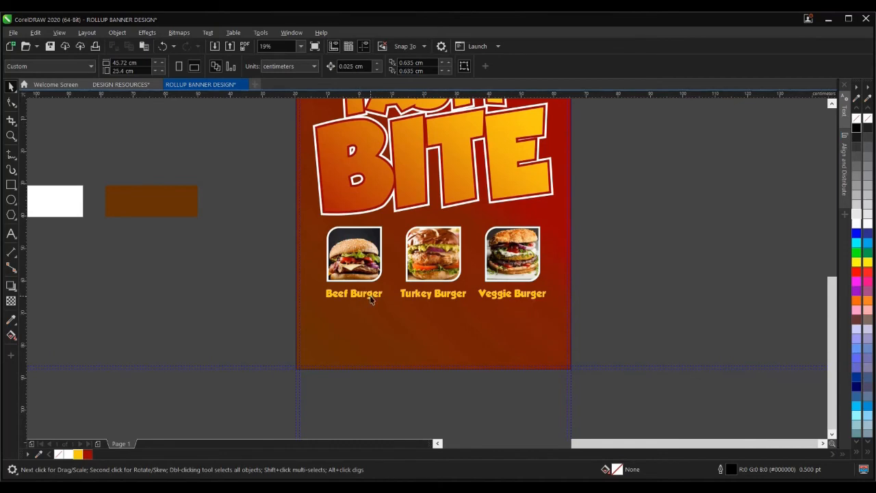
pyautogui.scroll(2, 370, 299)
pyautogui.click(372, 292)
pyautogui.scroll(-1, 371, 292)
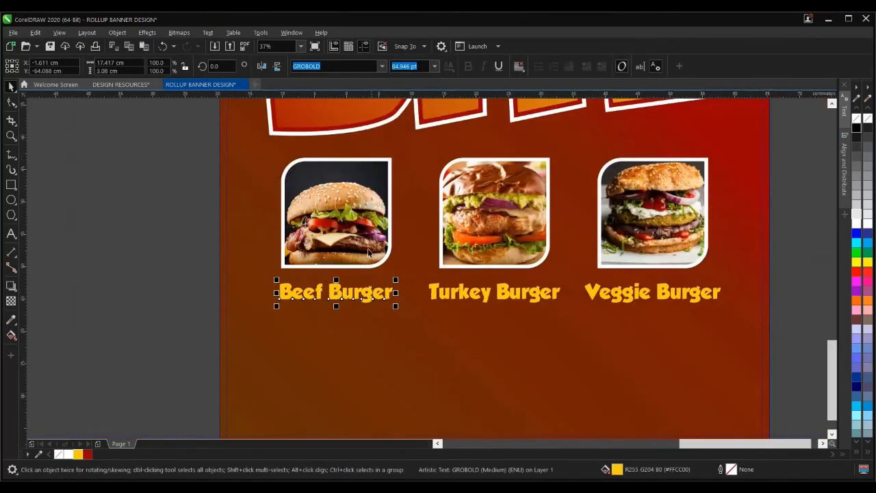
pyautogui.keyDown('shift'); pyautogui.click(367, 245); pyautogui.keyUp('shift')
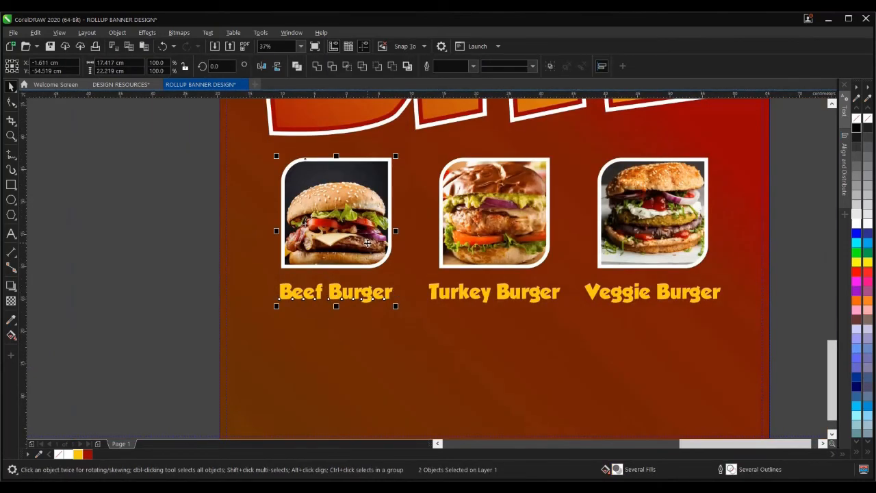
pyautogui.click(485, 294)
pyautogui.keyDown('shift'); pyautogui.click(506, 263); pyautogui.keyUp('shift')
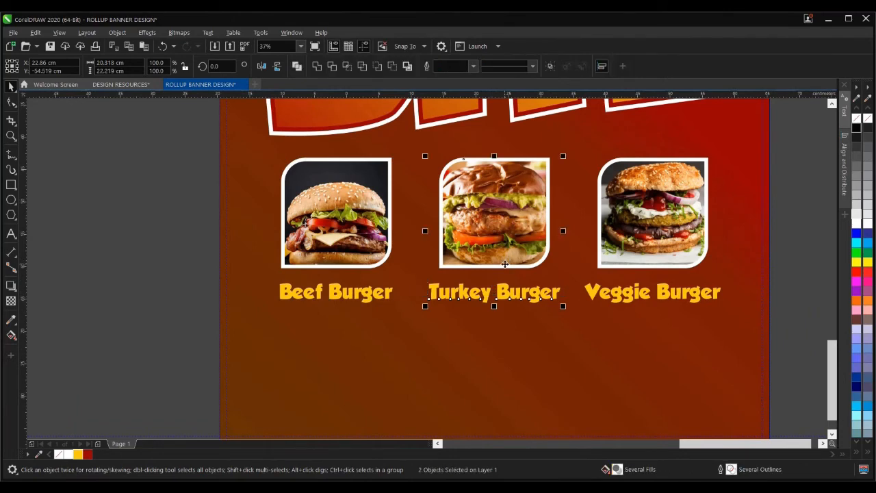
pyautogui.scroll(-1, 524, 266)
pyautogui.scroll(3, 549, 287)
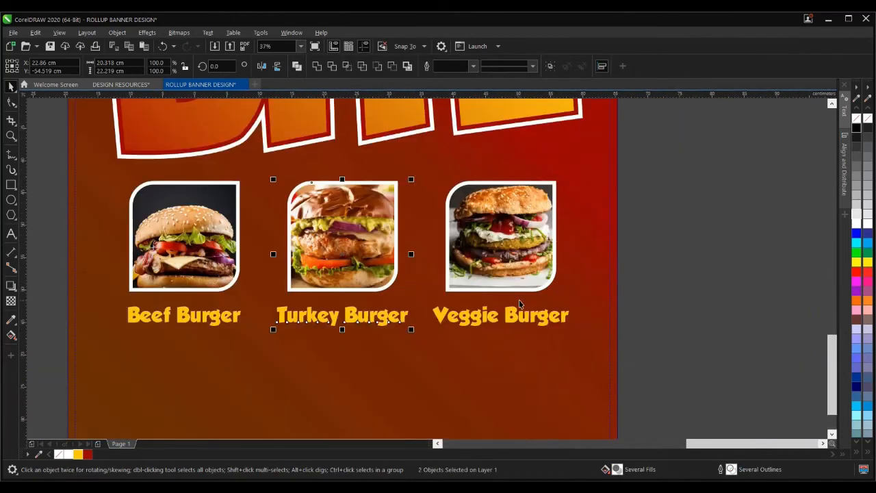
pyautogui.click(519, 298)
pyautogui.keyDown('shift'); pyautogui.click(523, 280); pyautogui.keyUp('shift')
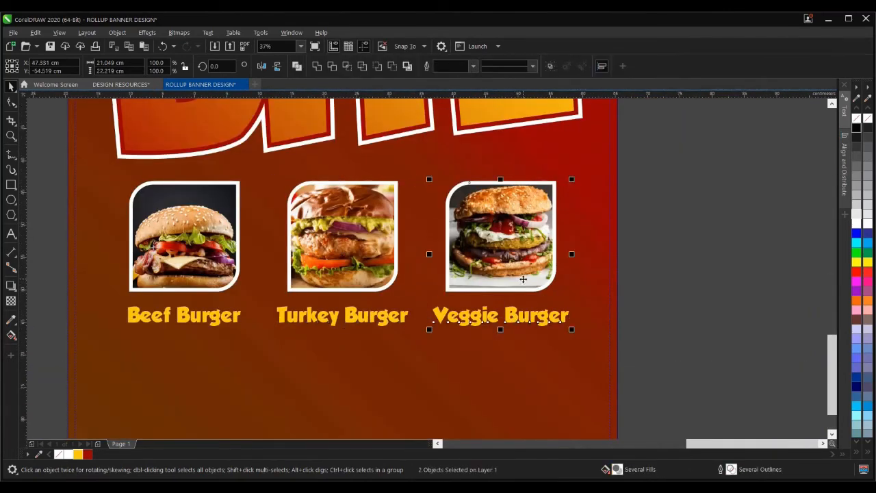
pyautogui.scroll(-2, 523, 280)
pyautogui.click(554, 267)
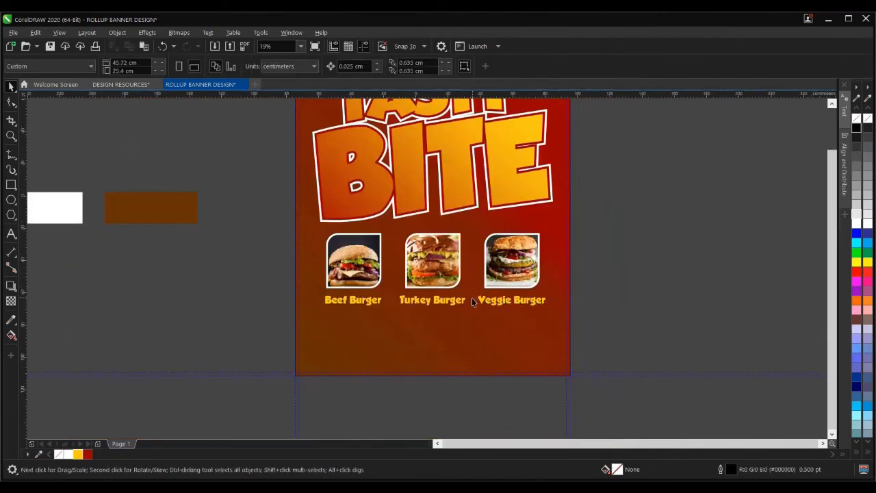
pyautogui.scroll(-2, 472, 302)
pyautogui.scroll(-2, 523, 301)
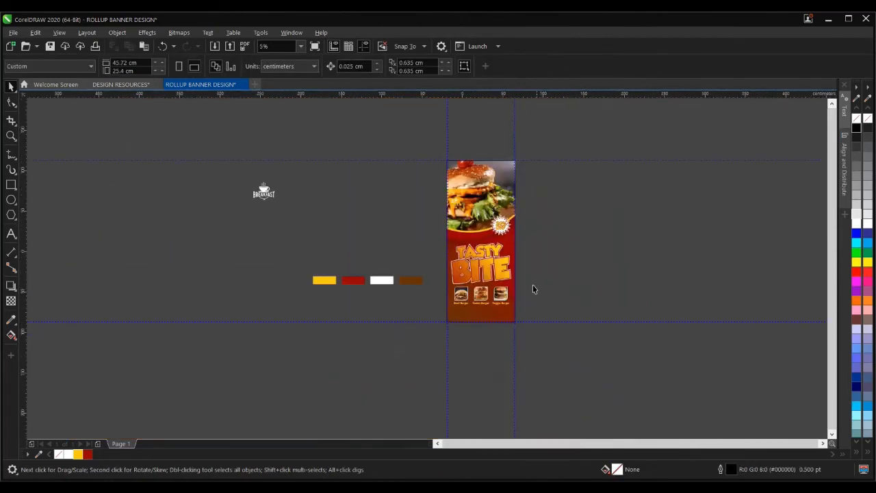
pyautogui.press('z')
pyautogui.moveTo(445, 155); pyautogui.dragTo(520, 326)
pyautogui.press('space')
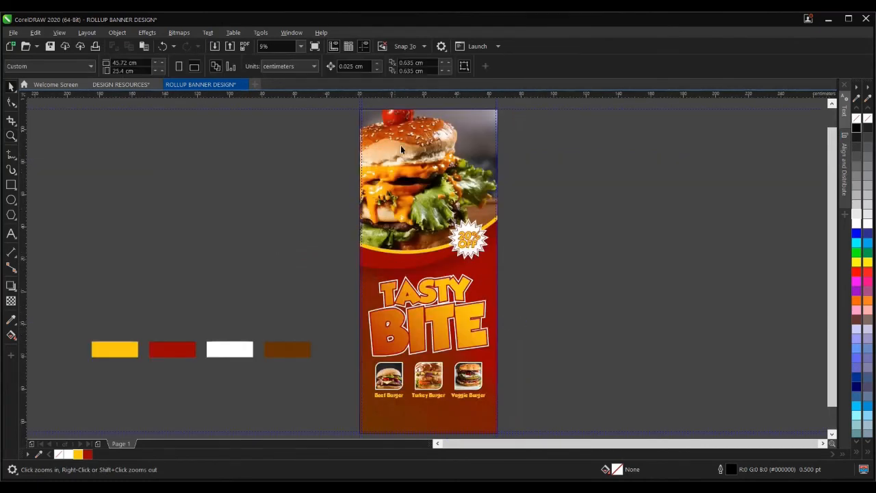
pyautogui.click(315, 46)
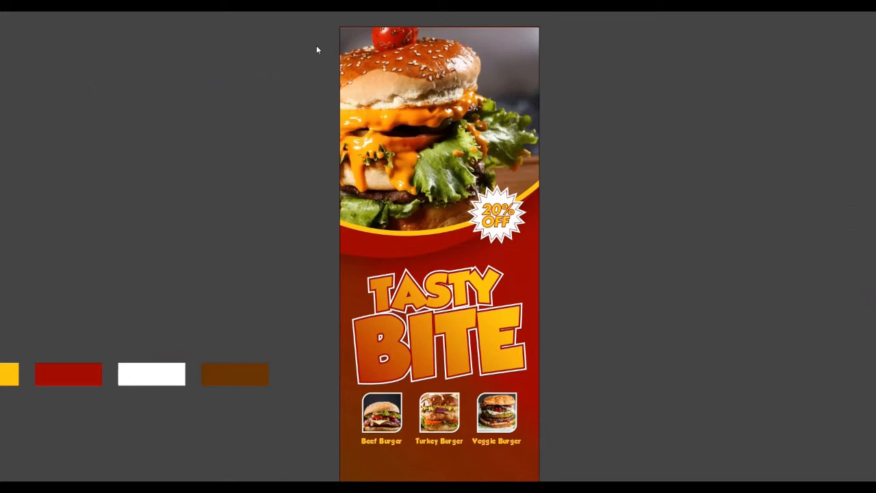
pyautogui.click(315, 45)
pyautogui.scroll(-2, 441, 184)
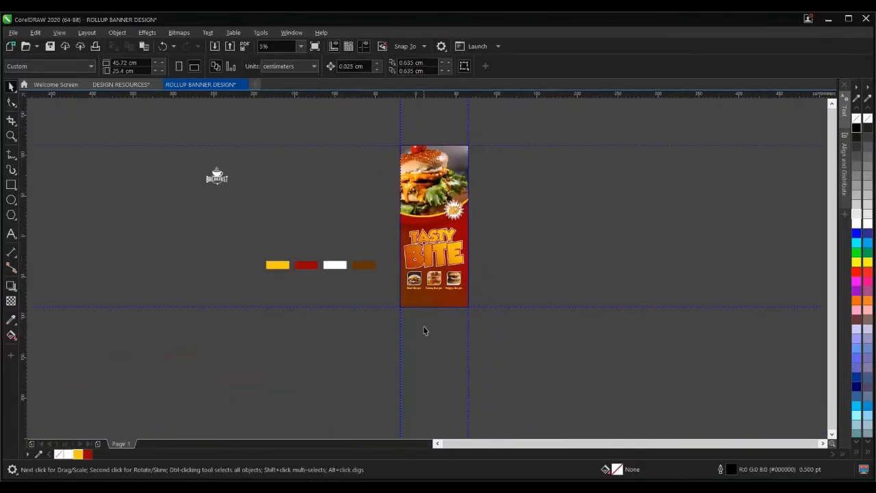
pyautogui.scroll(2, 438, 294)
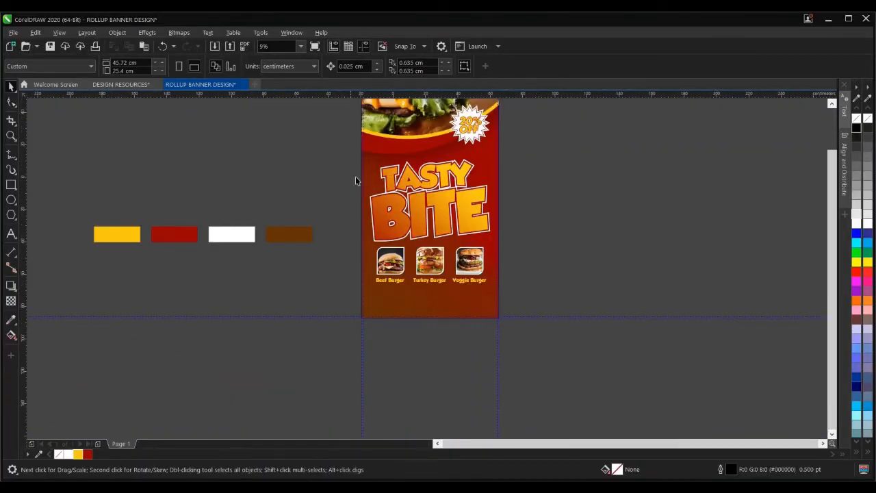
pyautogui.moveTo(341, 158); pyautogui.dragTo(543, 301)
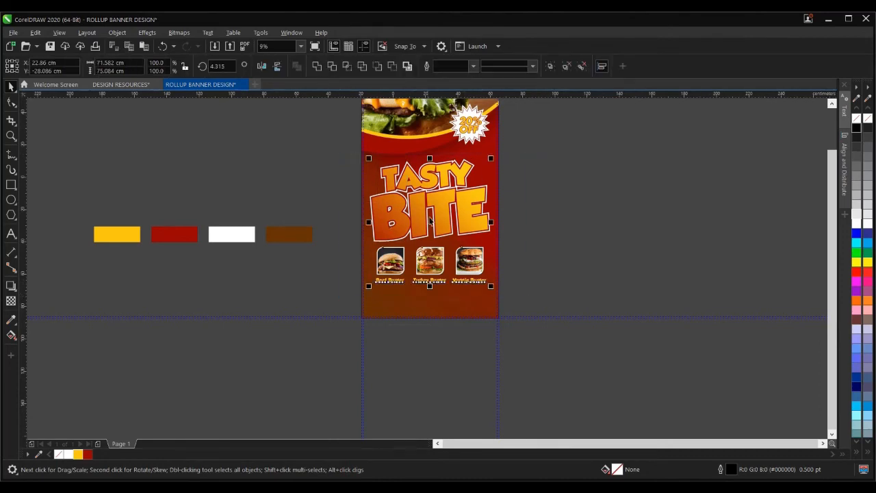
pyautogui.scroll(2, 434, 161)
pyautogui.scroll(2, 434, 161)
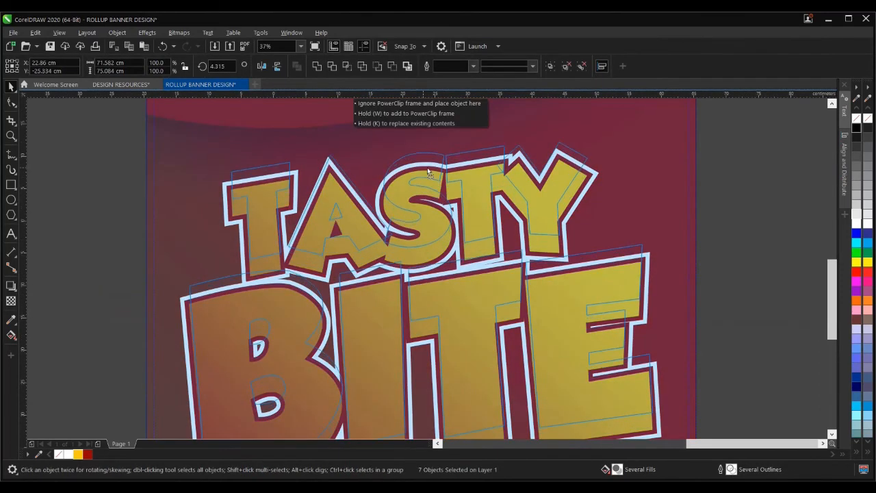
pyautogui.scroll(-4, 417, 149)
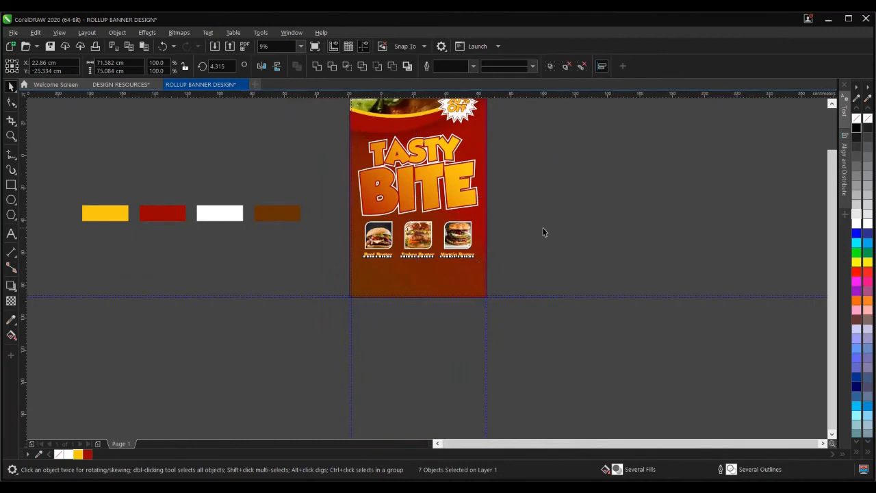
pyautogui.click(532, 227)
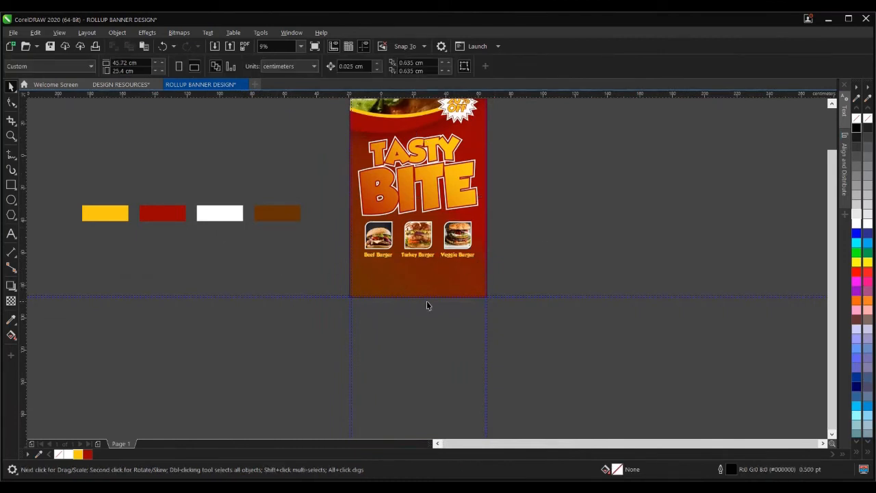
pyautogui.scroll(2, 418, 291)
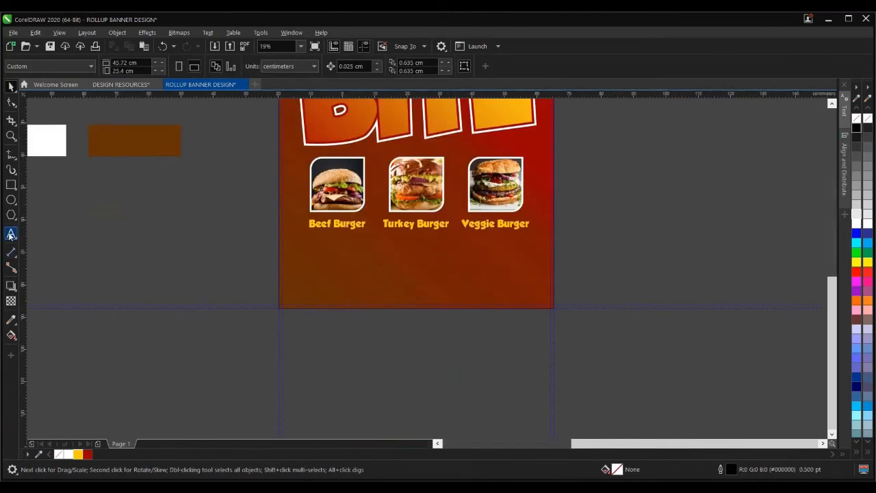
# - Add an 'ORDER NOW!' text object on the canvas beside the banner
pyautogui.click(11, 233)
pyautogui.click(212, 250)
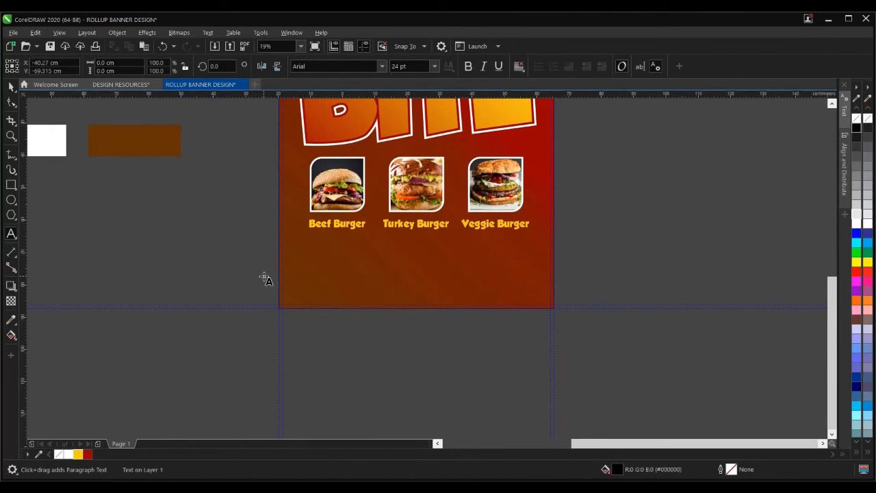
pyautogui.scroll(7, 218, 254)
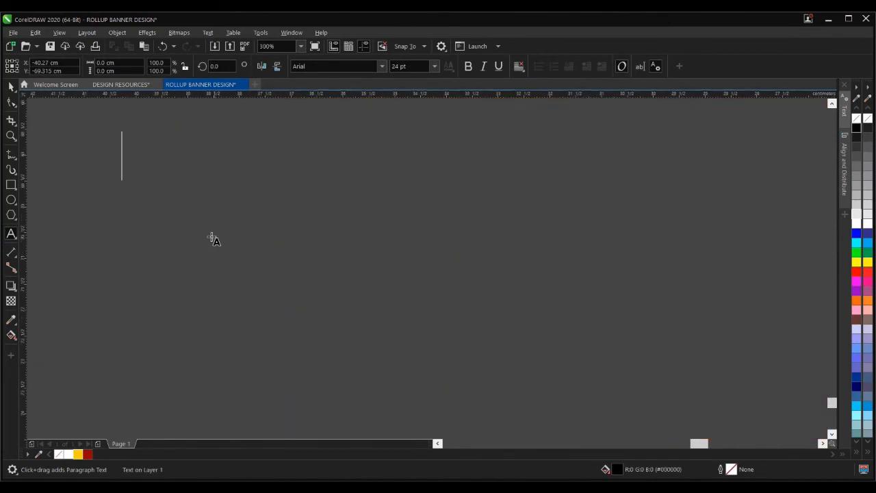
pyautogui.write('OR')
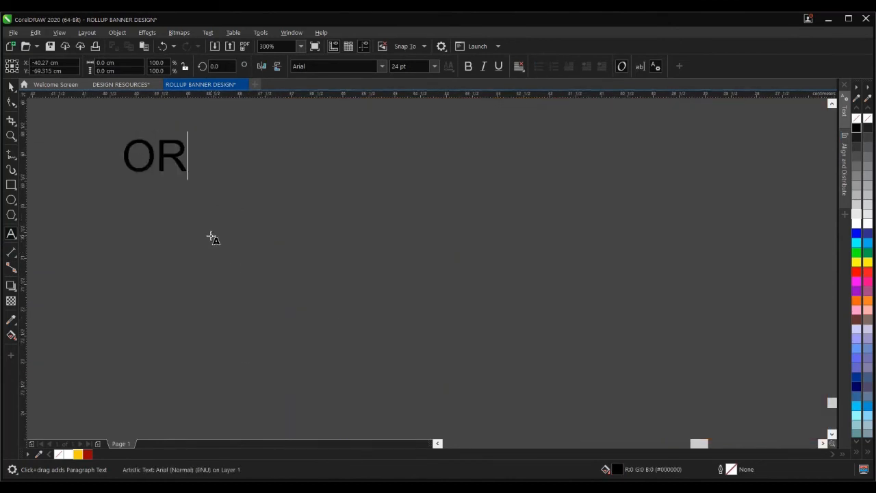
pyautogui.write('DER N')
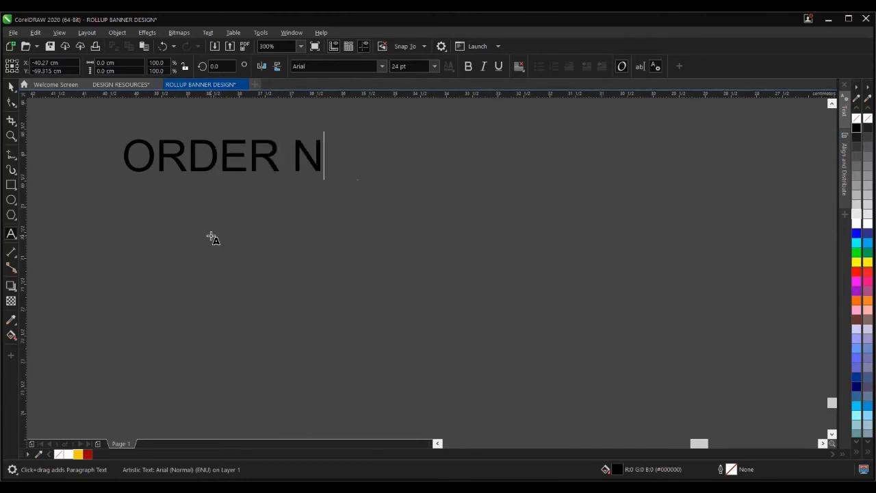
pyautogui.write('OW!')
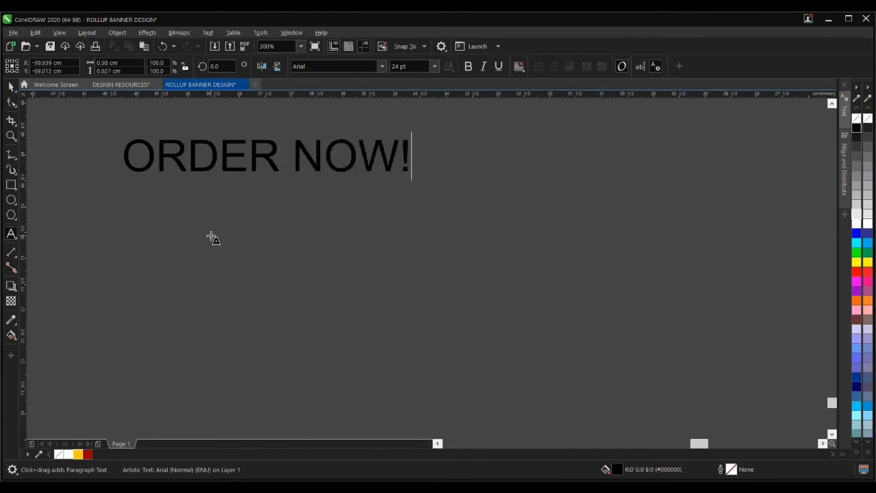
pyautogui.press('Escape')
# - Type the contact phone number on a new line below ORDER NOW!
pyautogui.press('Return')
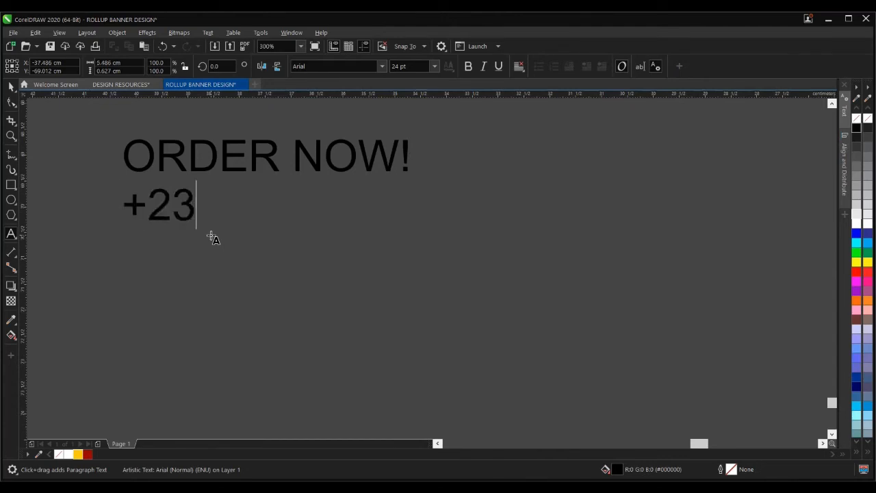
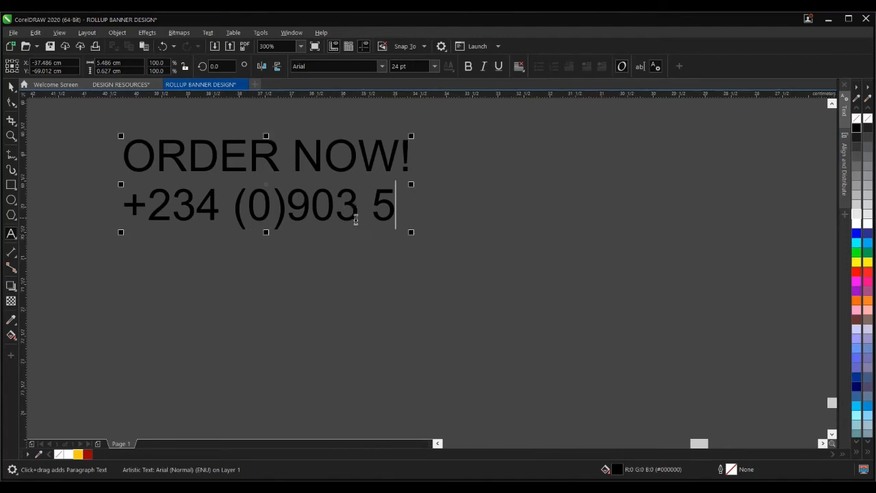
pyautogui.scroll(-1, 353, 216)
pyautogui.scroll(1, 369, 215)
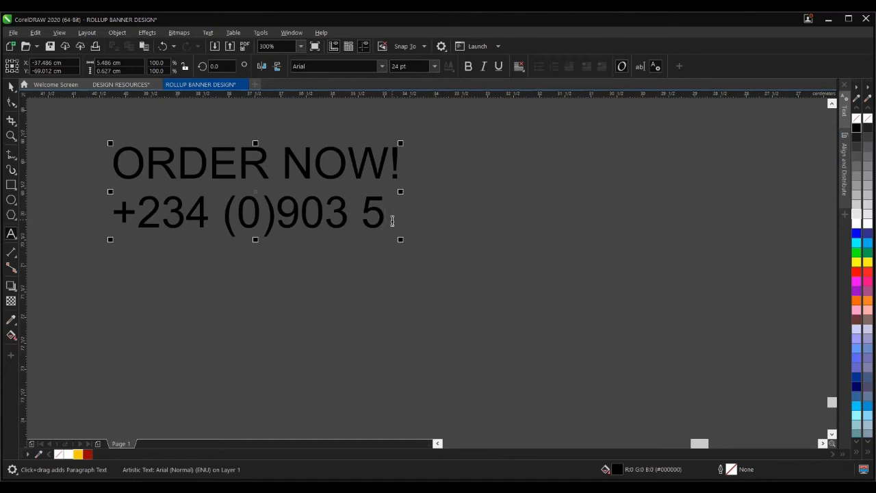
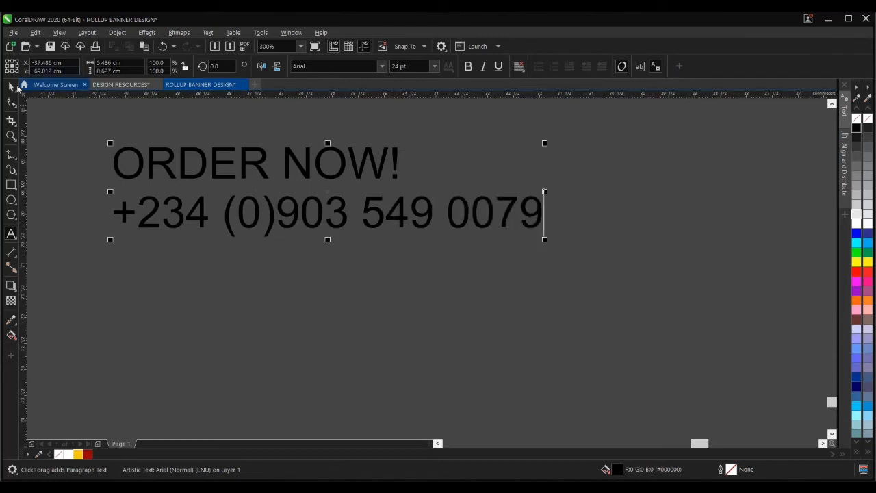
# - Complete the contact phone number line beneath ORDER NOW! and select the text object
pyautogui.scroll(-2, 270, 244)
pyautogui.hotkey('ctrl', 'space')
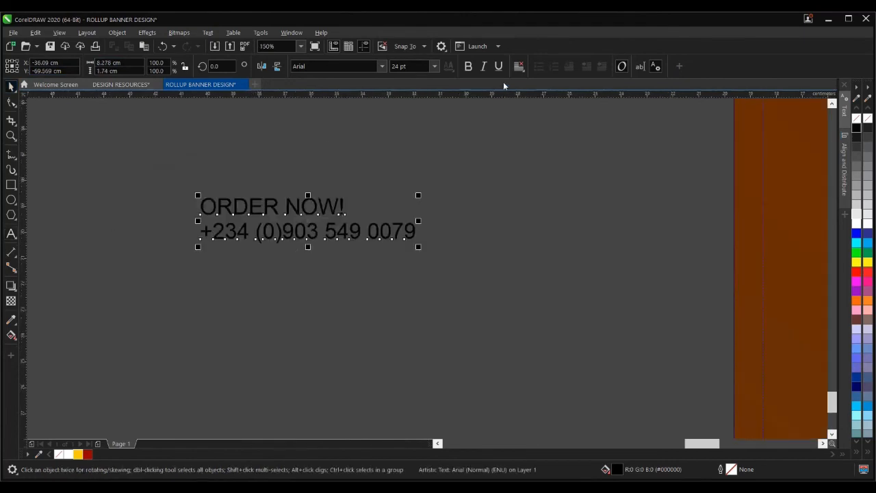
# - Centre-align the ORDER NOW! and phone number lines and scale the text block up
pyautogui.click(519, 66)
pyautogui.click(537, 104)
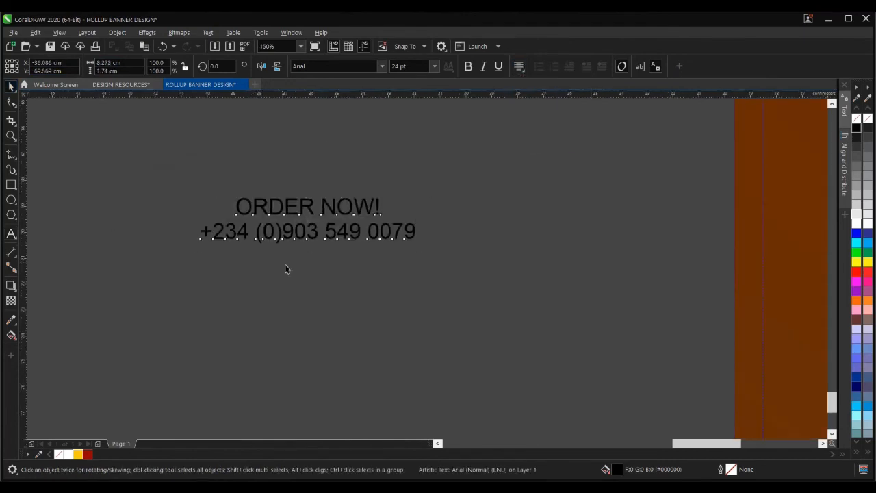
pyautogui.scroll(-4, 287, 268)
pyautogui.moveTo(322, 263); pyautogui.dragTo(393, 313)
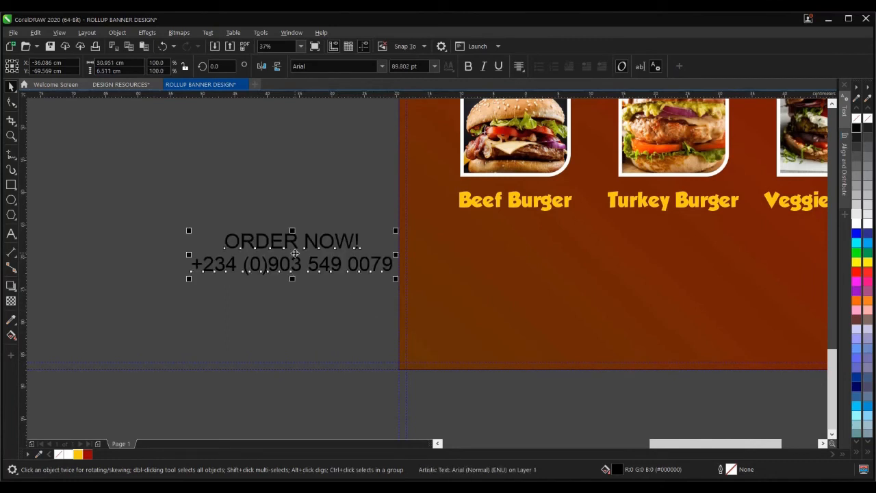
# - Move the enlarged text onto the banner below the burger names
pyautogui.scroll(-2, 293, 255)
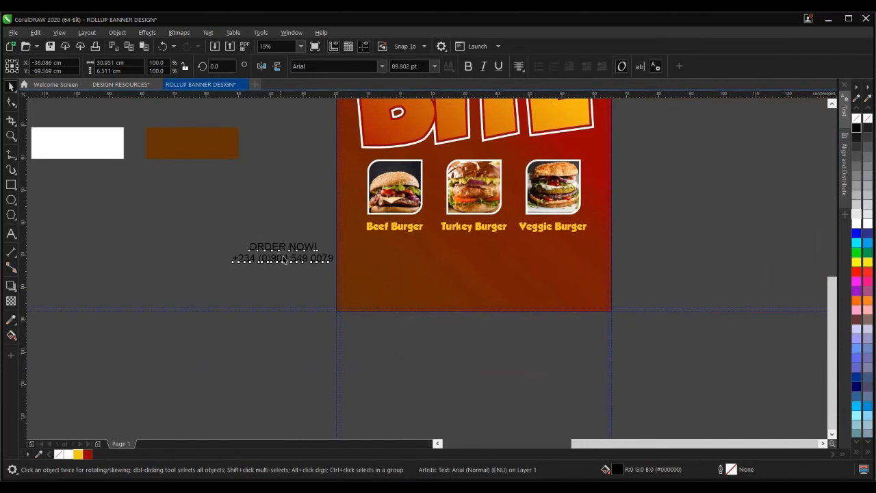
pyautogui.moveTo(283, 256); pyautogui.dragTo(389, 273)
pyautogui.click(299, 258)
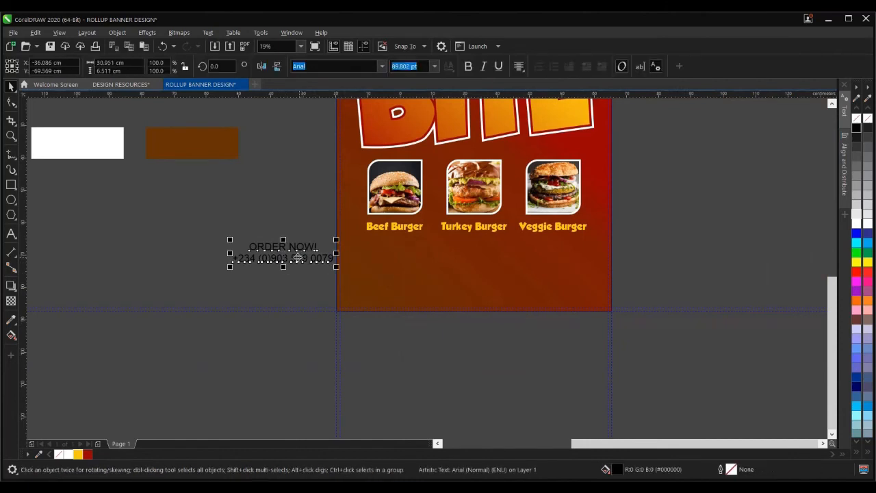
pyautogui.moveTo(298, 258); pyautogui.dragTo(469, 280)
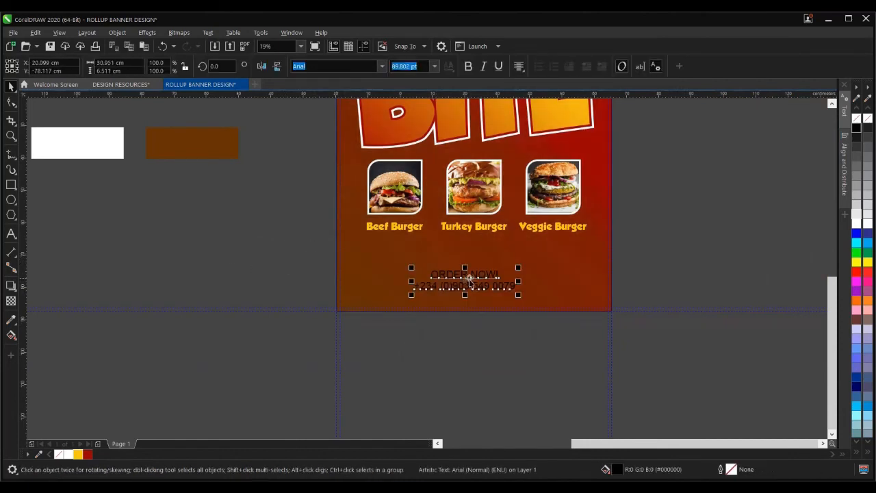
pyautogui.click(382, 66)
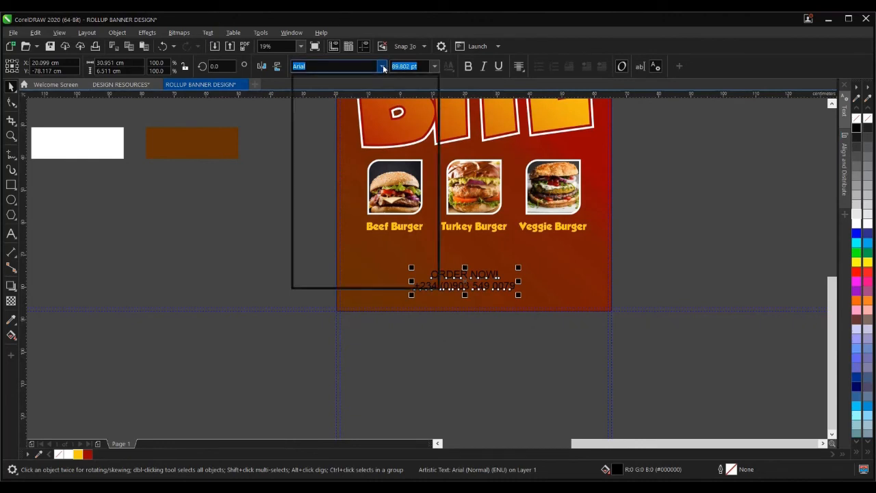
# - Try GROBOLD on the text, then settle on Futura-BoldOblique
pyautogui.click(367, 101)
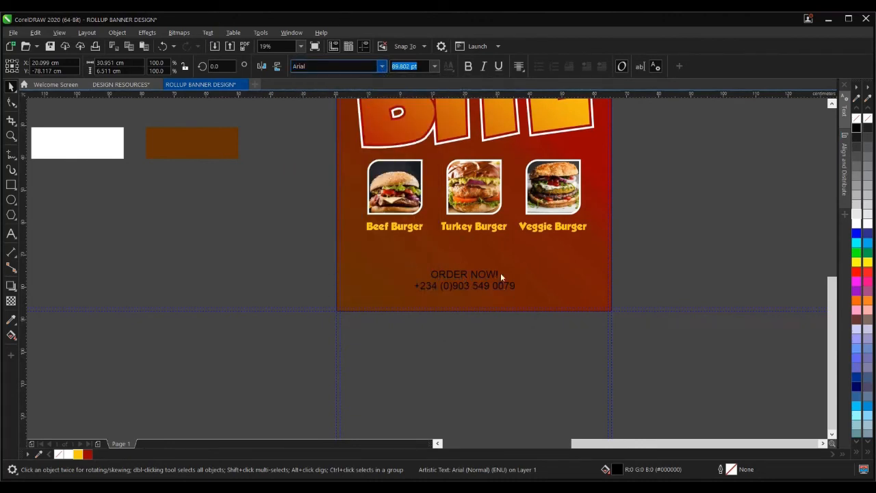
pyautogui.click(382, 66)
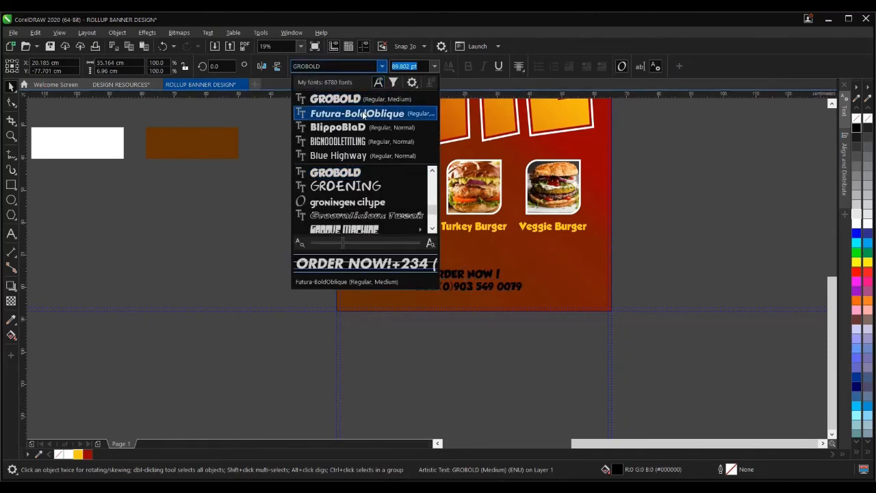
pyautogui.click(362, 111)
pyautogui.scroll(3, 438, 274)
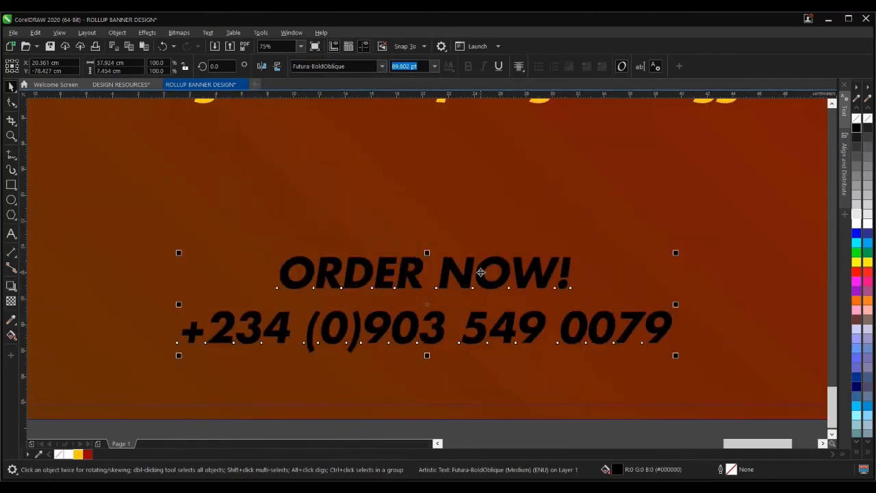
pyautogui.scroll(-1, 420, 278)
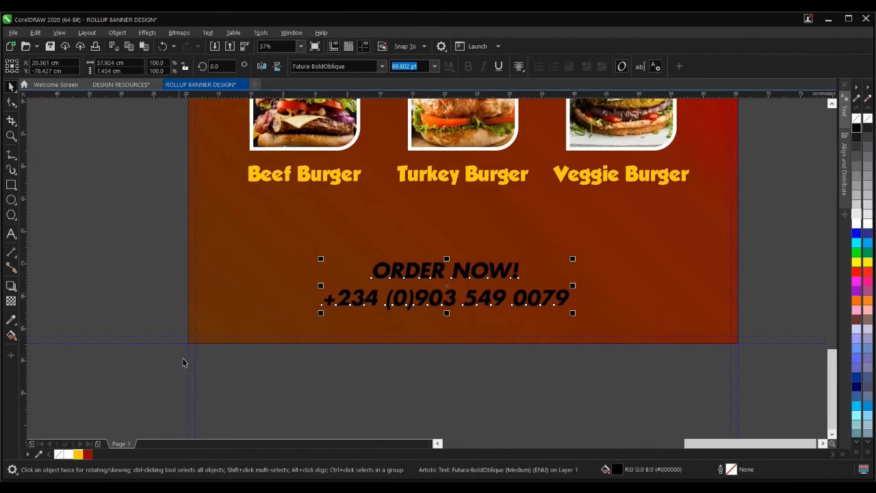
# - Select only the ORDER NOW! line and enlarge it to 200 pt
pyautogui.click(11, 234)
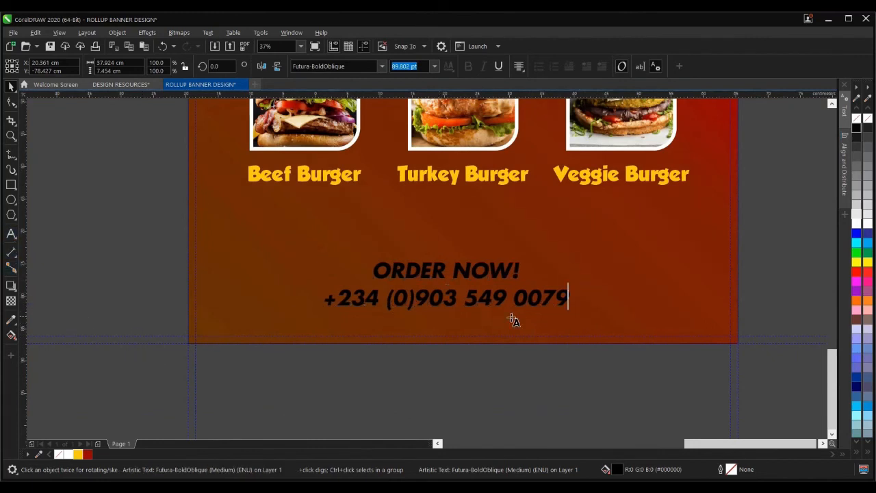
pyautogui.moveTo(520, 269); pyautogui.dragTo(371, 269)
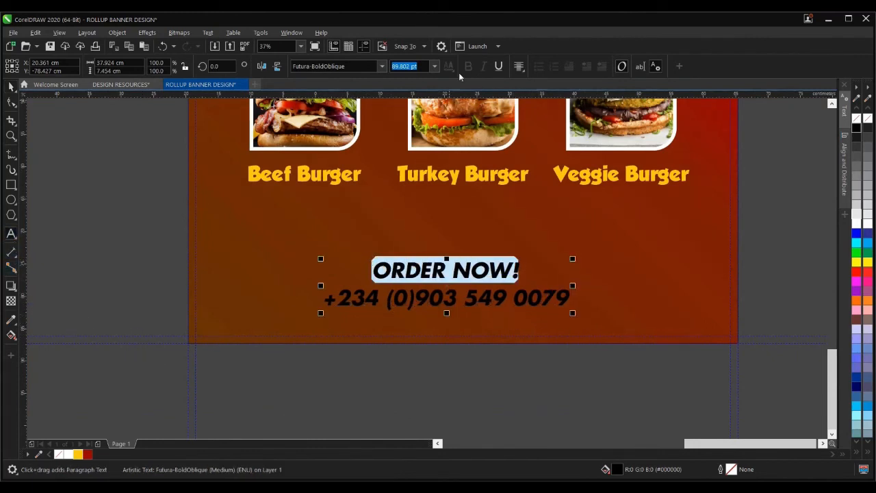
pyautogui.click(434, 66)
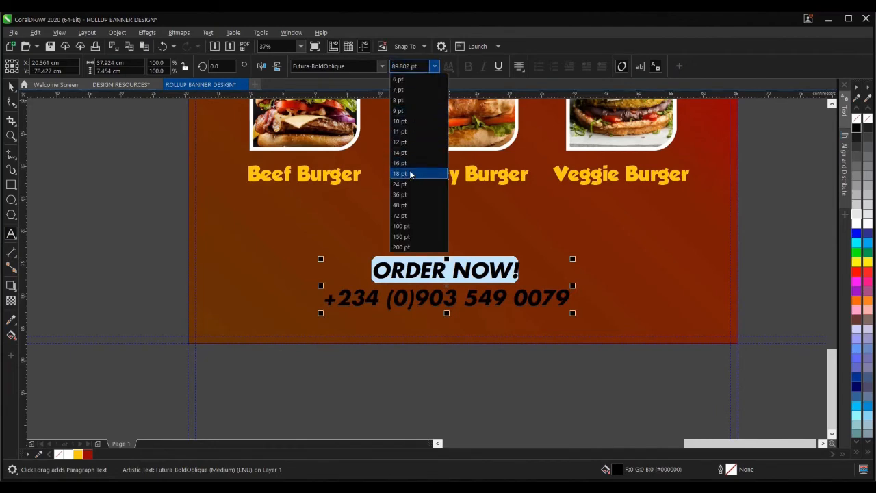
pyautogui.click(410, 248)
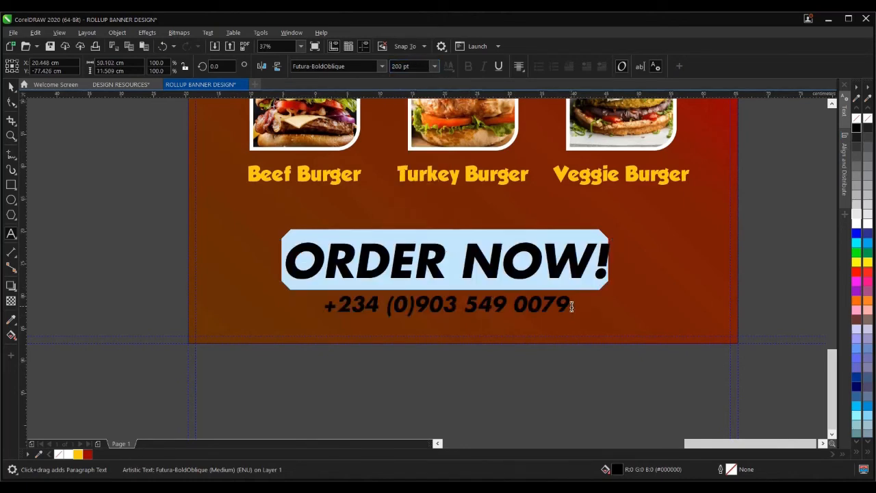
# - Reduce the ORDER NOW! size to 180 pt, then finally 165 pt
pyautogui.click(403, 66)
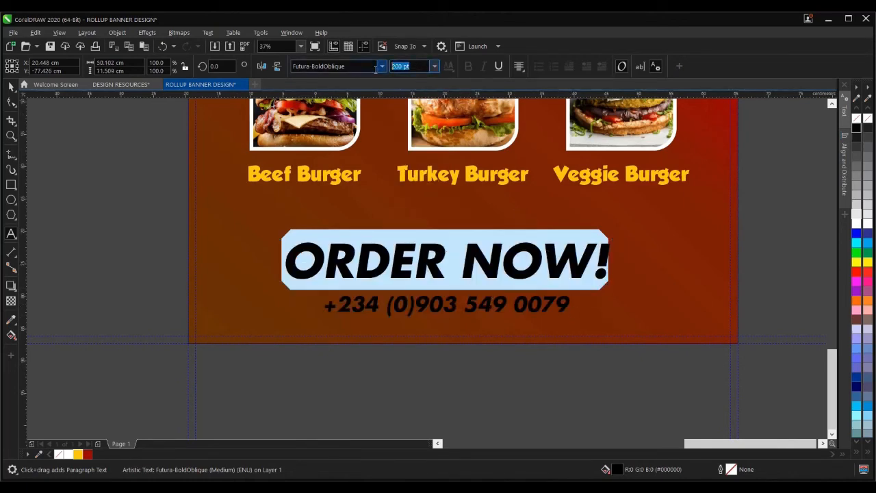
pyautogui.write('180')
pyautogui.press('Return')
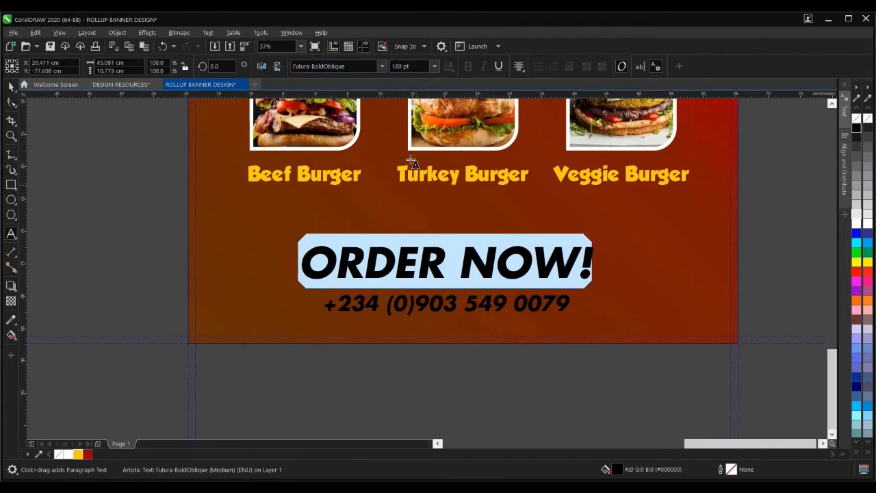
pyautogui.moveTo(415, 67); pyautogui.dragTo(364, 64)
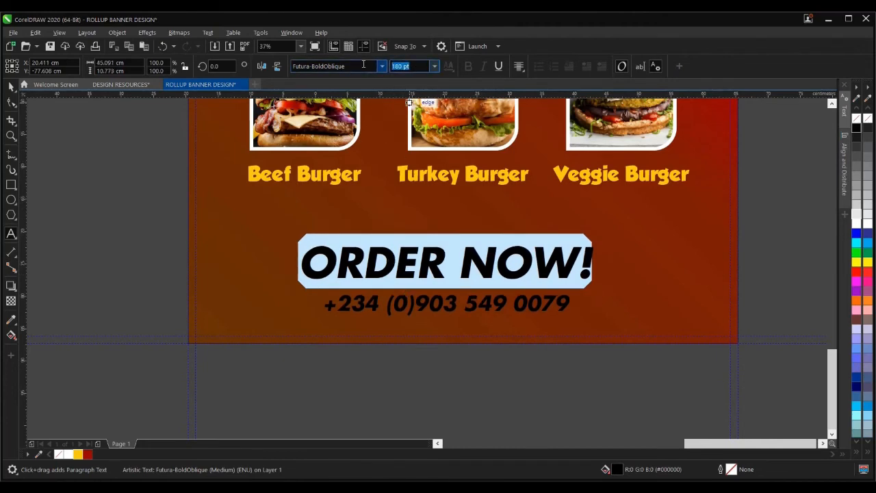
pyautogui.write('1')
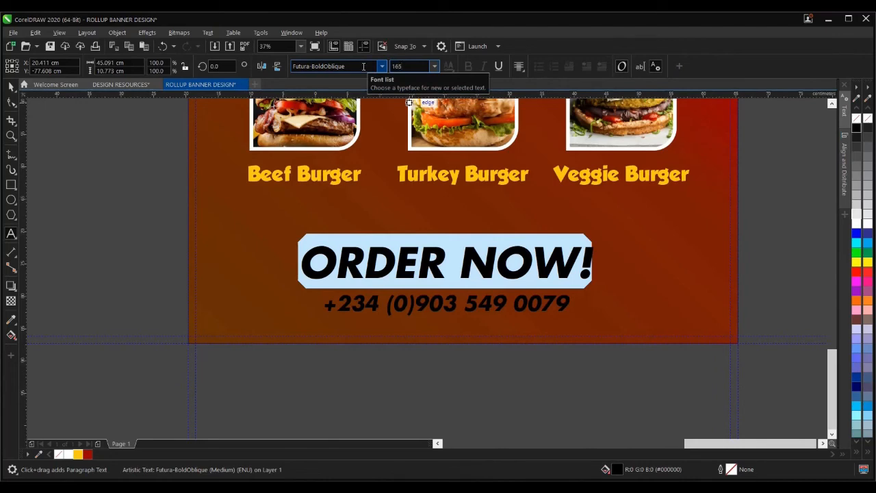
pyautogui.write('65')
pyautogui.press('Return')
pyautogui.click(10, 86)
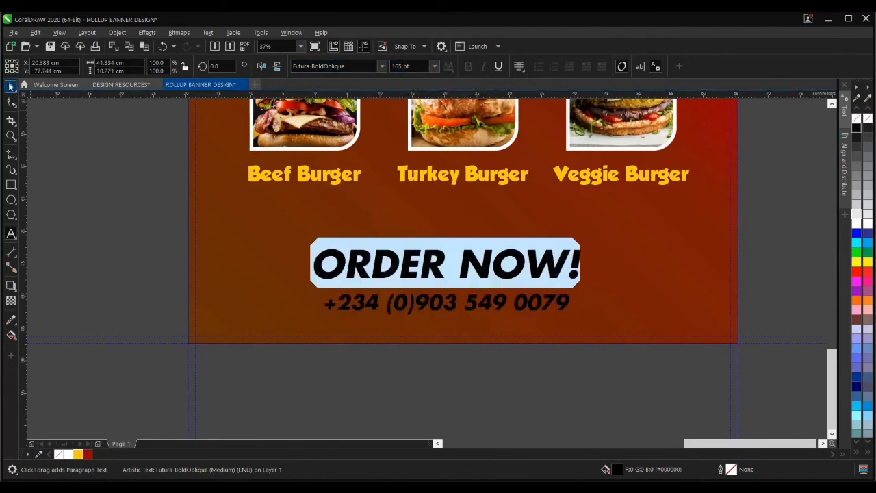
pyautogui.scroll(-2, 438, 314)
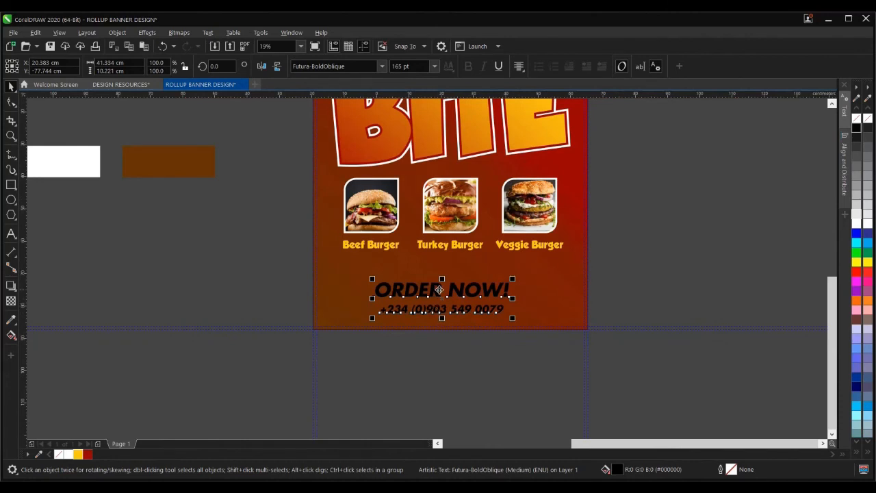
pyautogui.scroll(-2, 441, 295)
pyautogui.scroll(4, 441, 294)
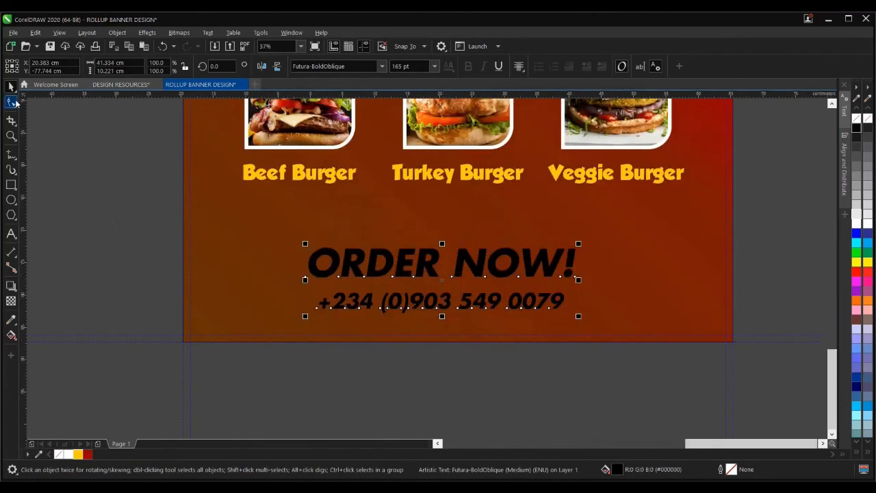
# - Pull the phone number line closer beneath ORDER NOW! with the Shape tool
pyautogui.click(13, 101)
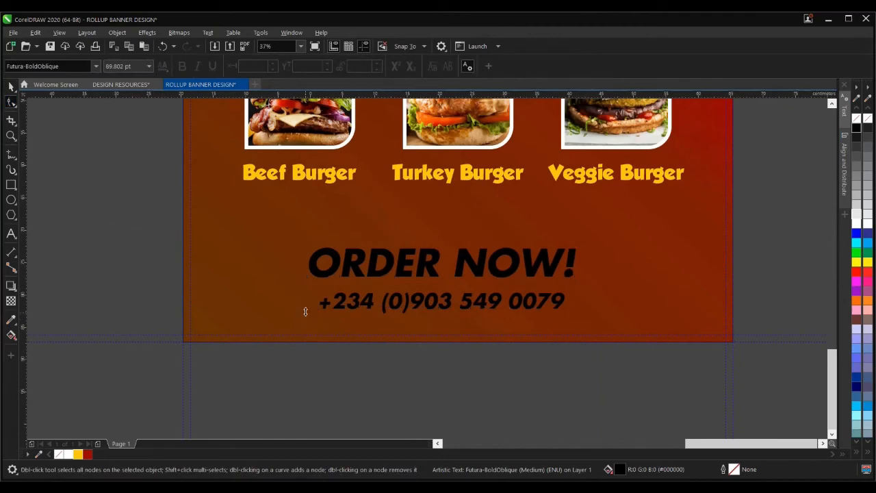
pyautogui.moveTo(305, 312); pyautogui.dragTo(305, 305)
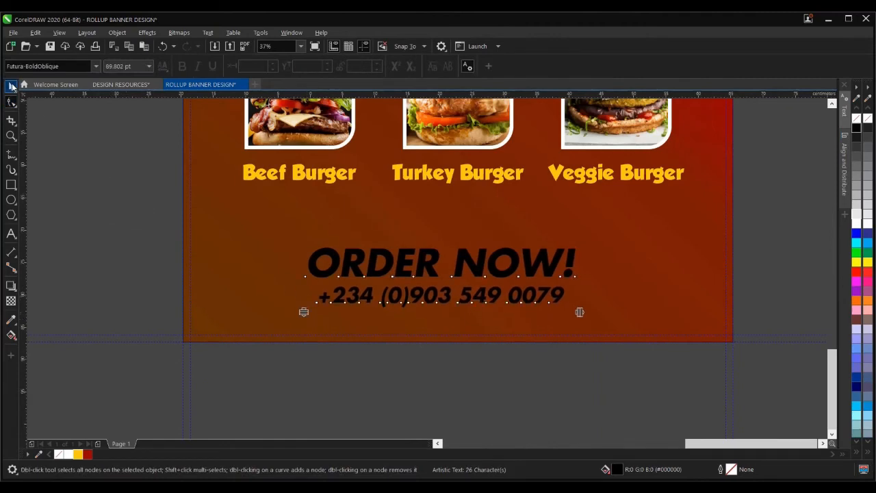
pyautogui.click(12, 85)
# - Scale the text block up to 212.069 pt and centre it horizontally on the banner background
pyautogui.scroll(-2, 453, 299)
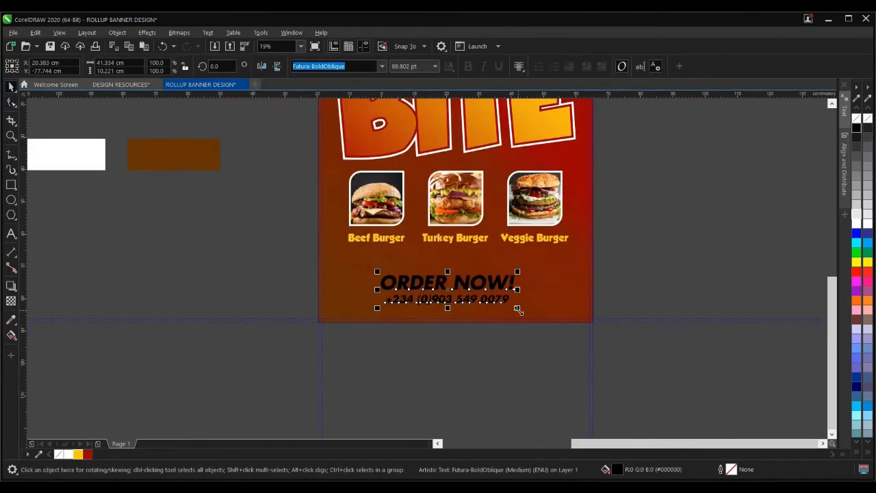
pyautogui.moveTo(517, 309); pyautogui.dragTo(538, 315)
pyautogui.scroll(2, 545, 292)
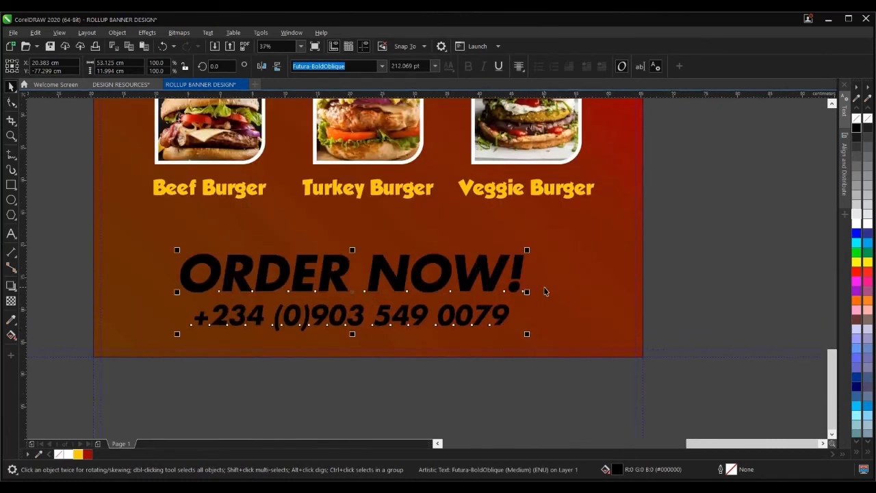
pyautogui.keyDown('shift'); pyautogui.click(570, 284); pyautogui.keyUp('shift')
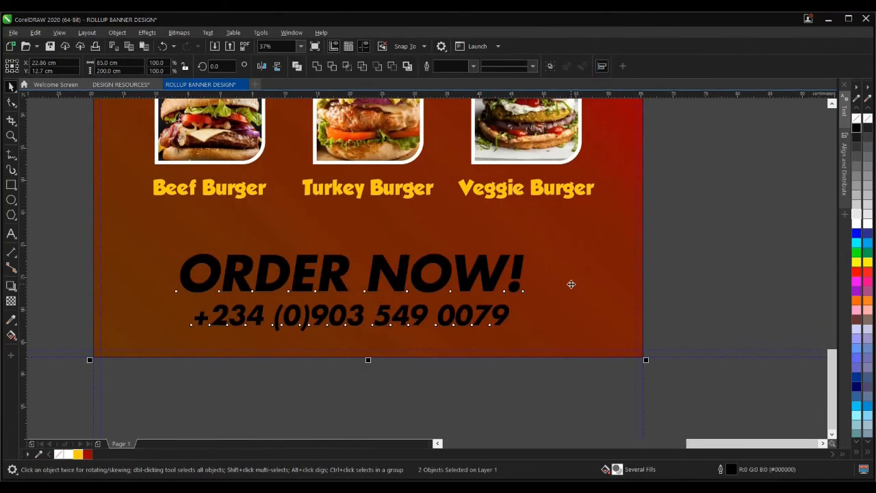
pyautogui.press('c')
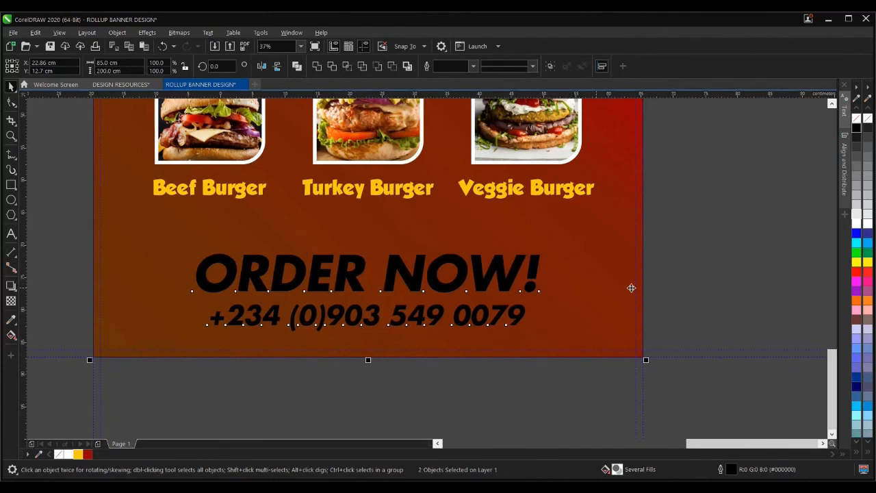
pyautogui.click(686, 295)
pyautogui.click(464, 276)
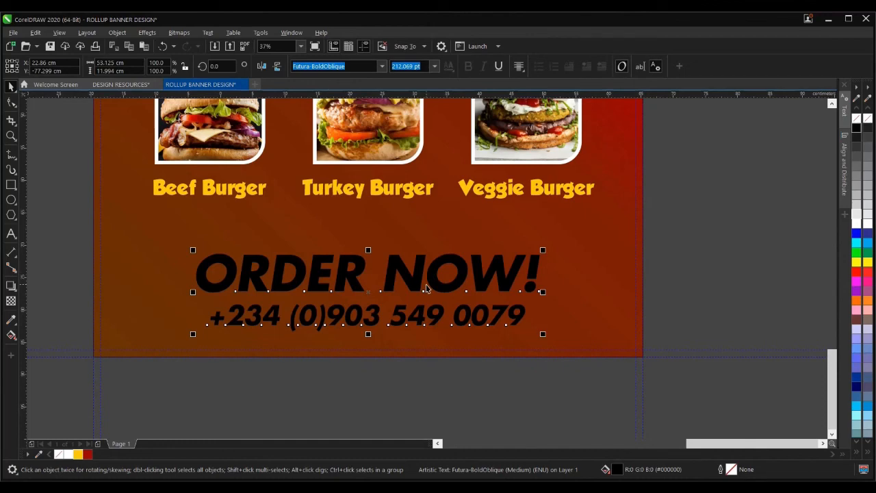
# - Colour the ORDER NOW! line yellow and the phone number line white
pyautogui.click(11, 233)
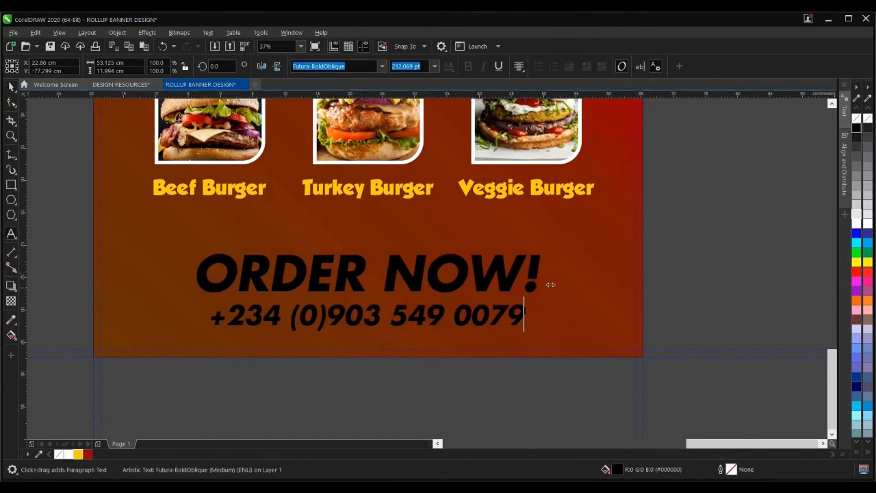
pyautogui.moveTo(551, 284); pyautogui.dragTo(203, 255)
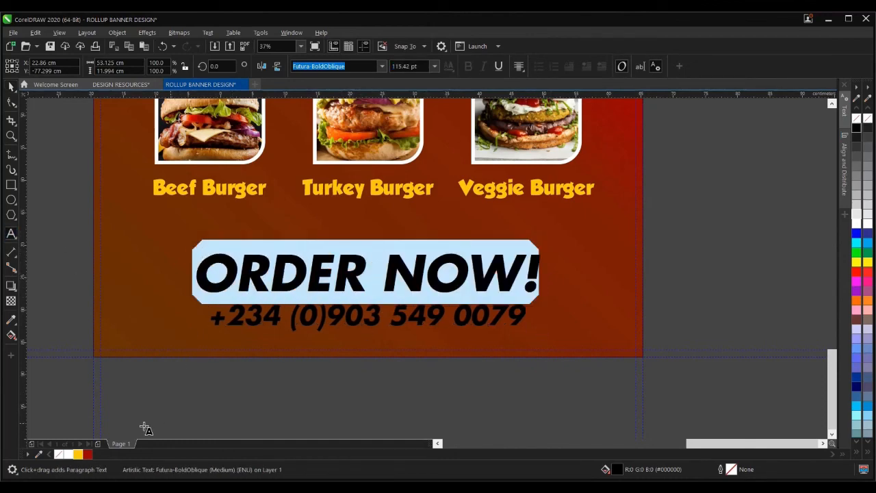
pyautogui.click(78, 454)
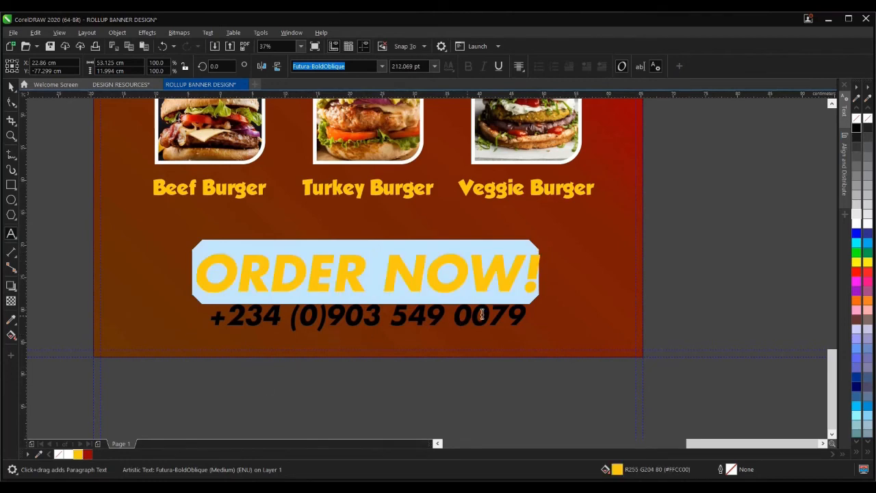
pyautogui.click(507, 313)
pyautogui.moveTo(376, 311); pyautogui.dragTo(207, 313)
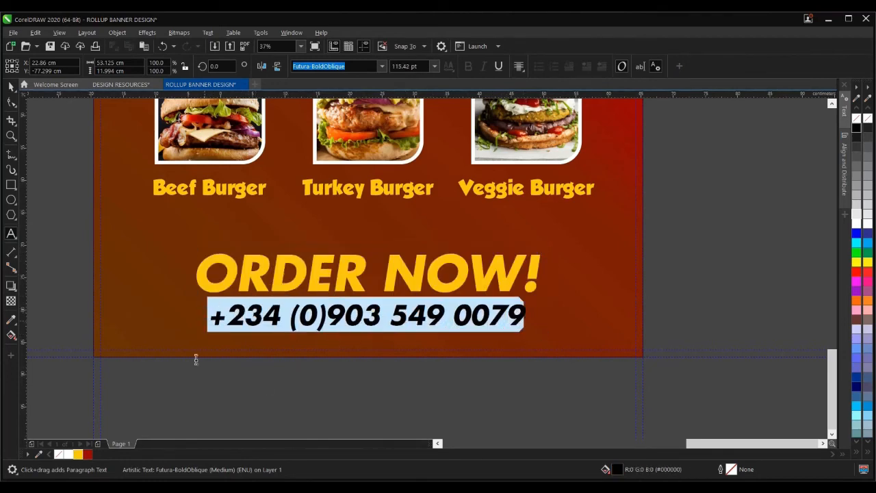
pyautogui.click(68, 455)
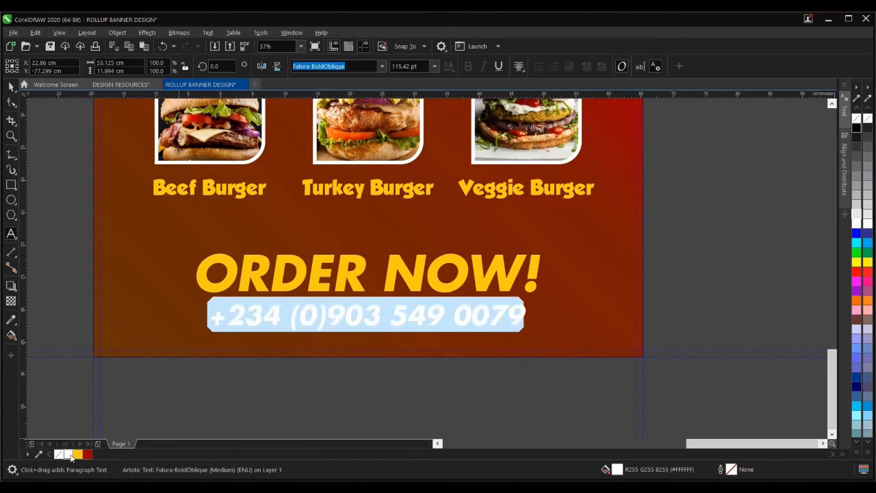
pyautogui.click(11, 87)
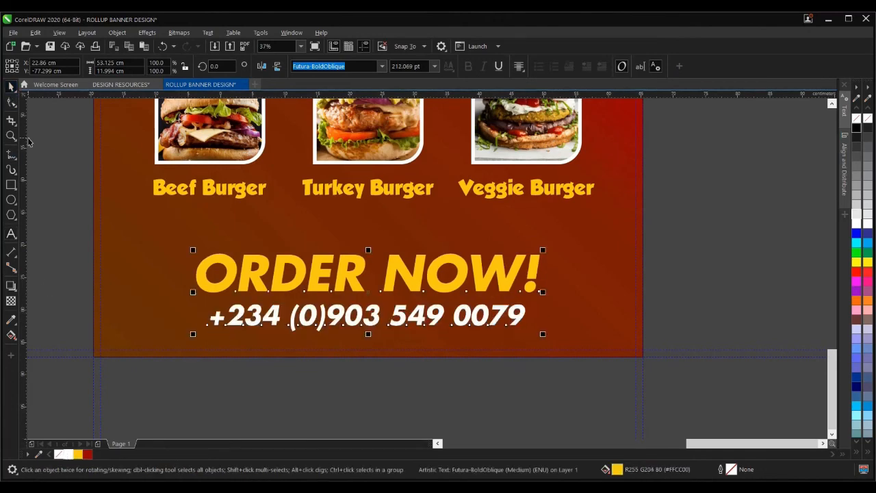
# - Nudge the phone line slightly closer beneath ORDER NOW! by reducing line spacing
pyautogui.scroll(-3, 375, 274)
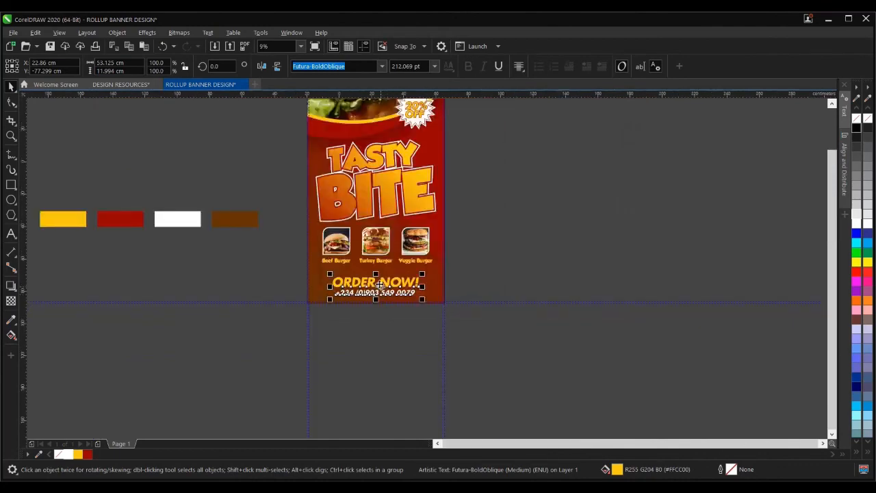
pyautogui.scroll(3, 375, 270)
pyautogui.click(11, 102)
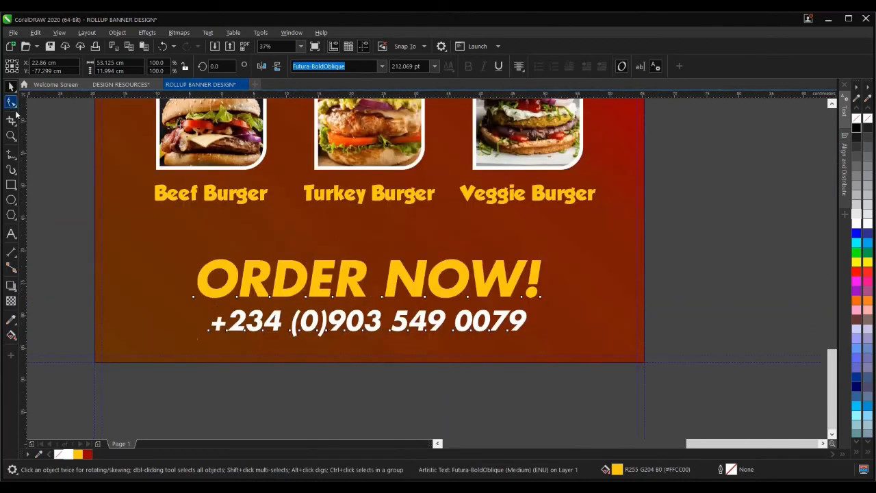
pyautogui.moveTo(194, 340); pyautogui.dragTo(193, 337)
pyautogui.click(11, 86)
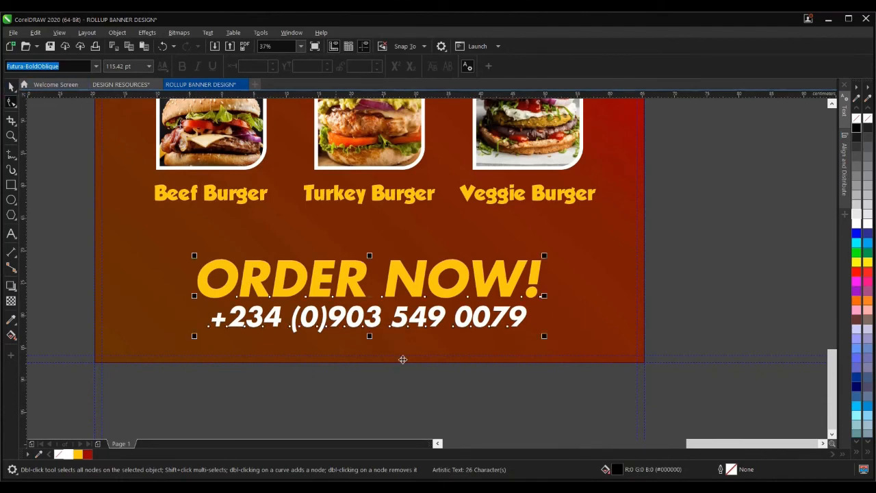
pyautogui.scroll(-2, 529, 396)
pyautogui.keyDown('shift'); pyautogui.click(567, 367); pyautogui.keyUp('shift')
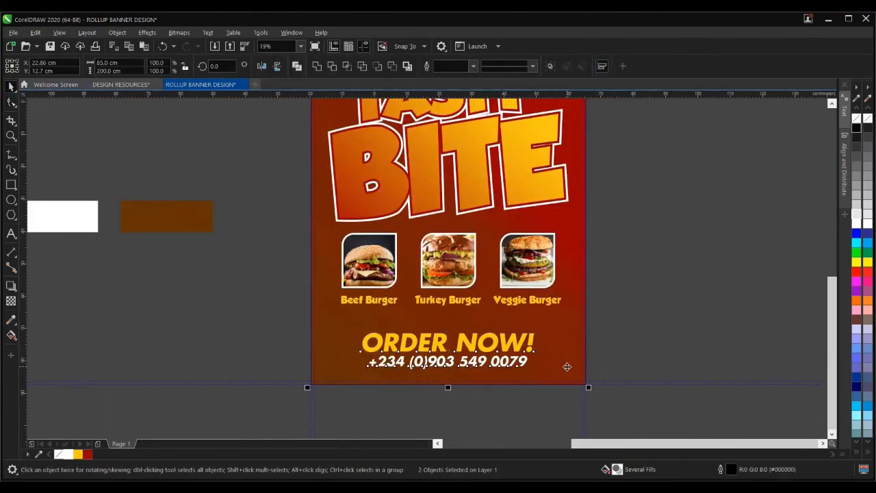
pyautogui.scroll(-2, 548, 335)
pyautogui.click(542, 326)
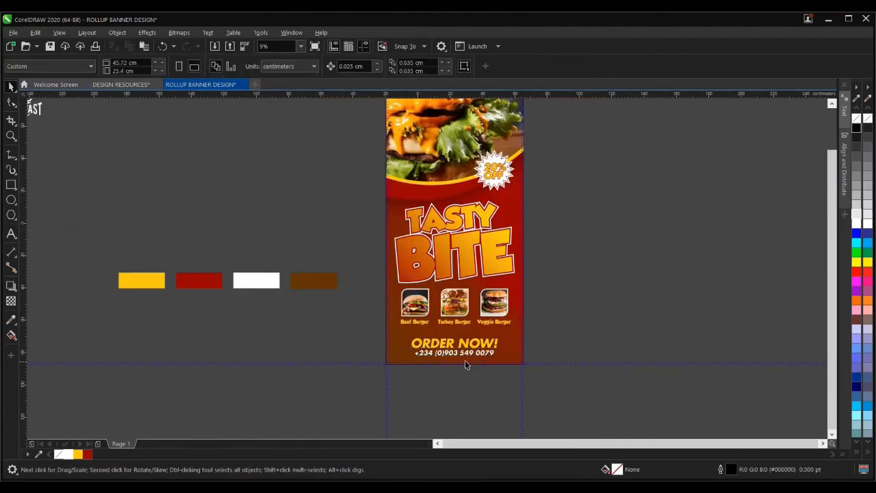
pyautogui.scroll(2, 465, 363)
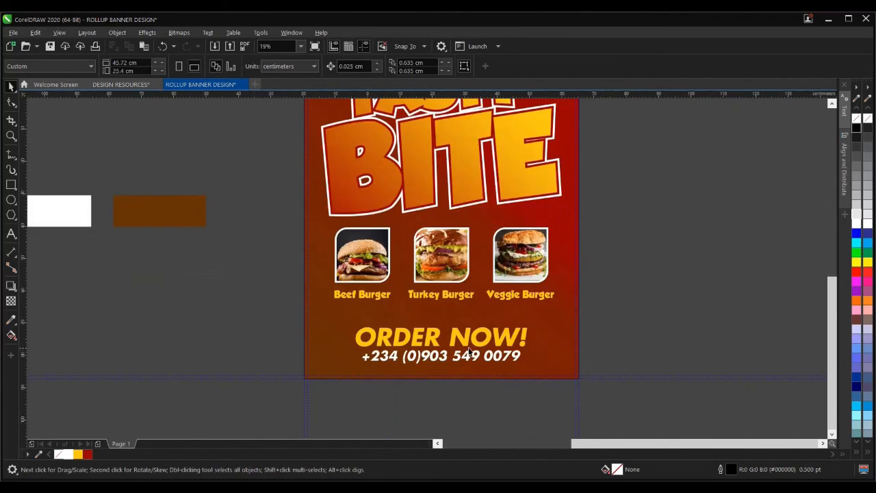
# - Draw a thin bar below the burger labels, filled yellow with no outline
pyautogui.click(12, 185)
pyautogui.scroll(2, 522, 328)
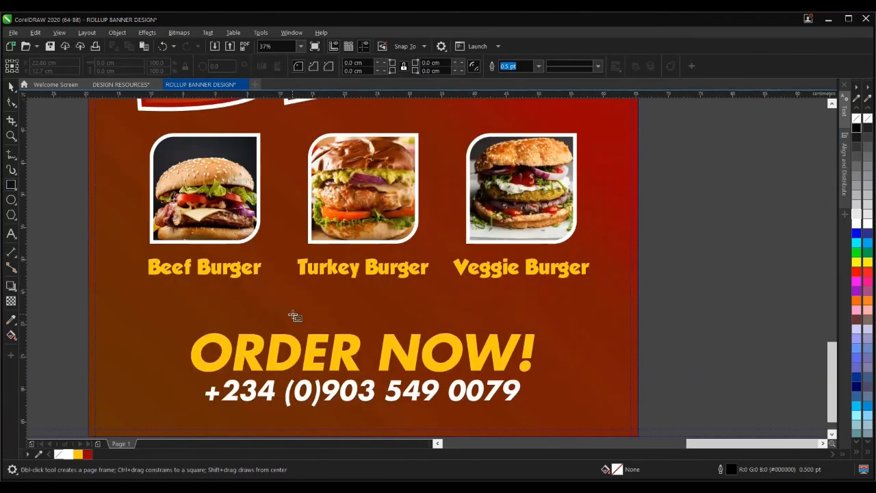
pyautogui.scroll(-2, 288, 314)
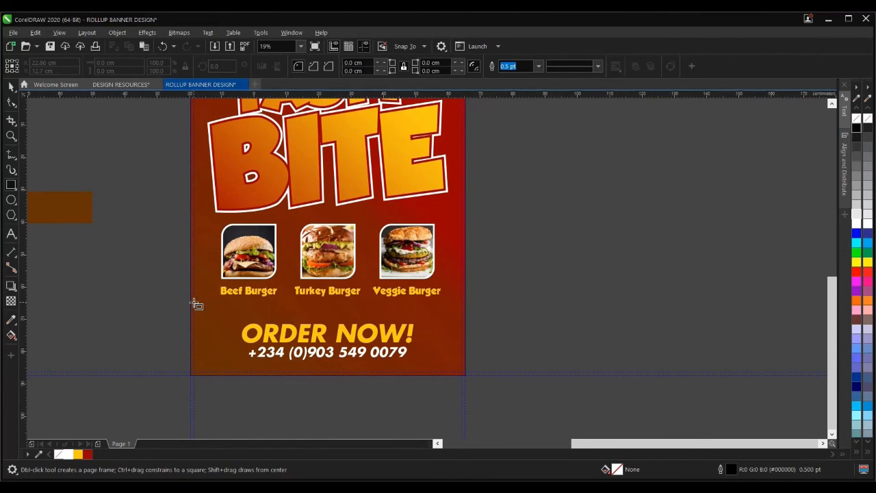
pyautogui.moveTo(193, 303); pyautogui.dragTo(466, 308)
pyautogui.click(11, 87)
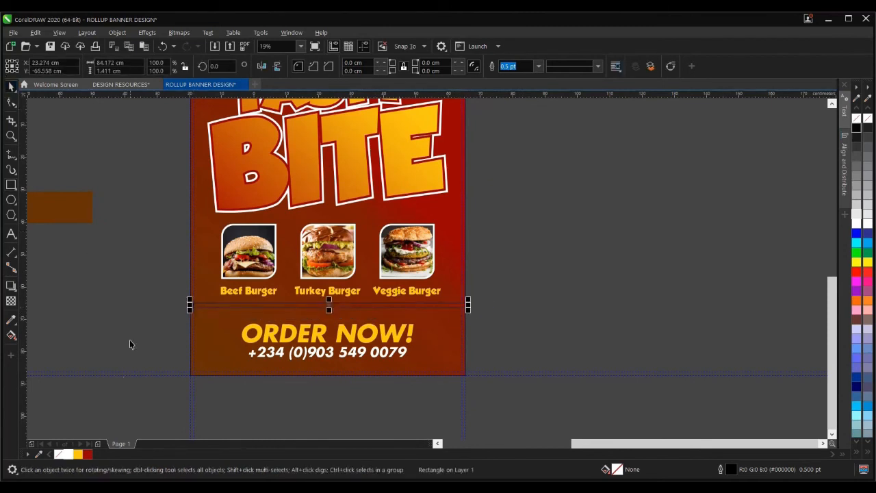
pyautogui.click(79, 455)
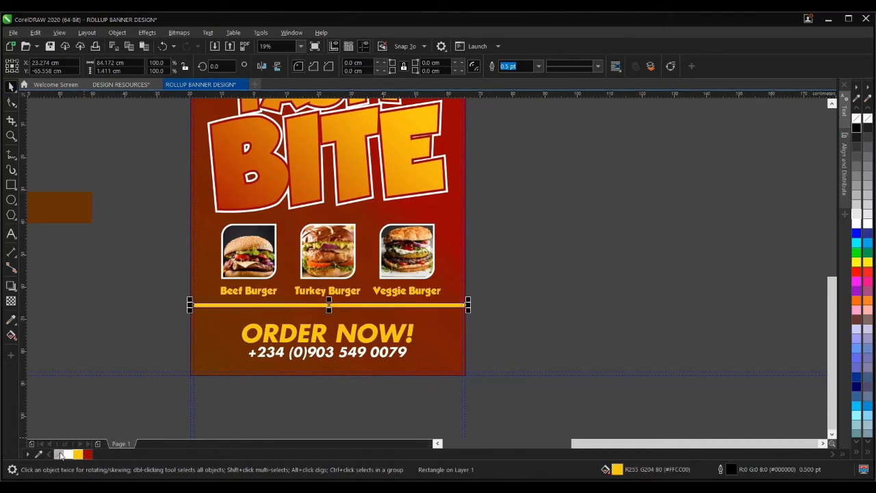
pyautogui.rightClick(60, 455)
# - Stretch the yellow bar to the banner's left edge and thin it to 0.653 cm
pyautogui.scroll(5, 185, 309)
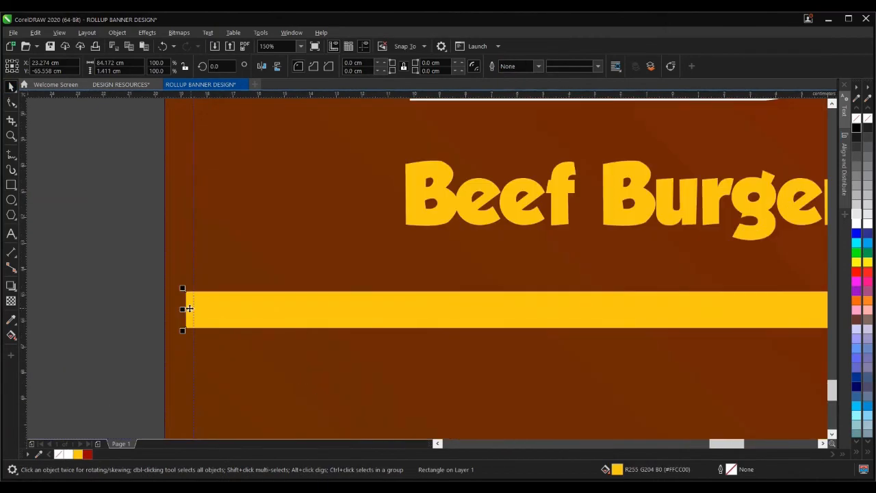
pyautogui.moveTo(182, 309); pyautogui.dragTo(164, 311)
pyautogui.scroll(-4, 165, 313)
pyautogui.scroll(2, 437, 320)
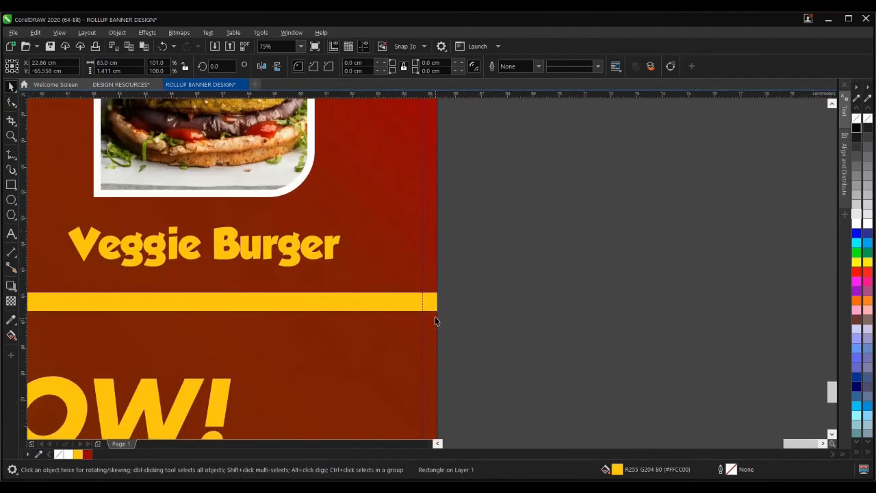
pyautogui.scroll(2, 437, 316)
pyautogui.scroll(-4, 455, 302)
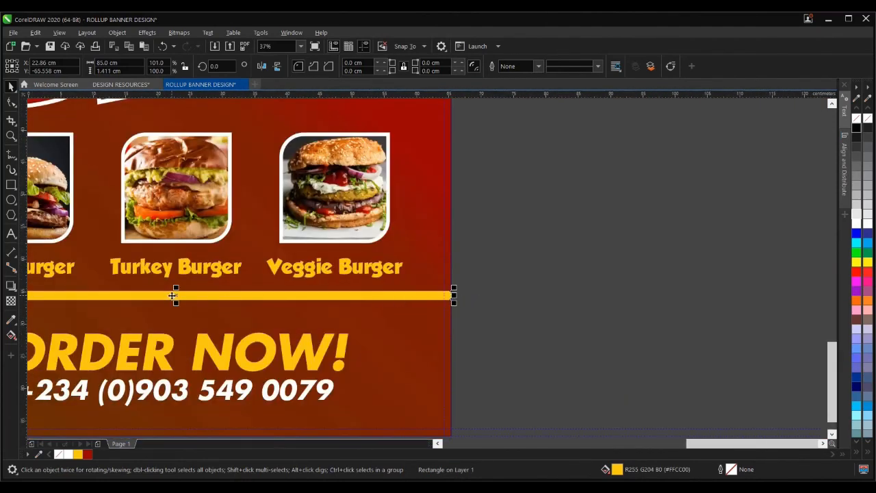
pyautogui.scroll(5, 172, 296)
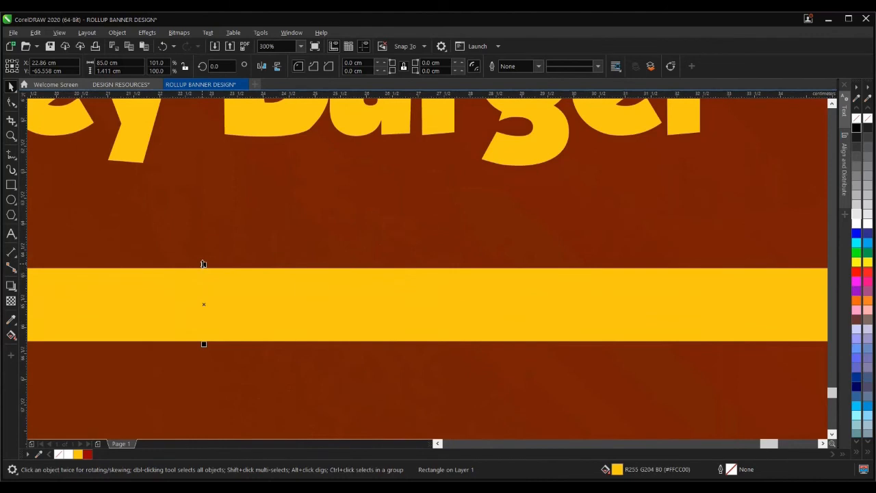
pyautogui.moveTo(203, 264); pyautogui.dragTo(213, 284)
pyautogui.scroll(-6, 443, 334)
pyautogui.scroll(-4, 443, 339)
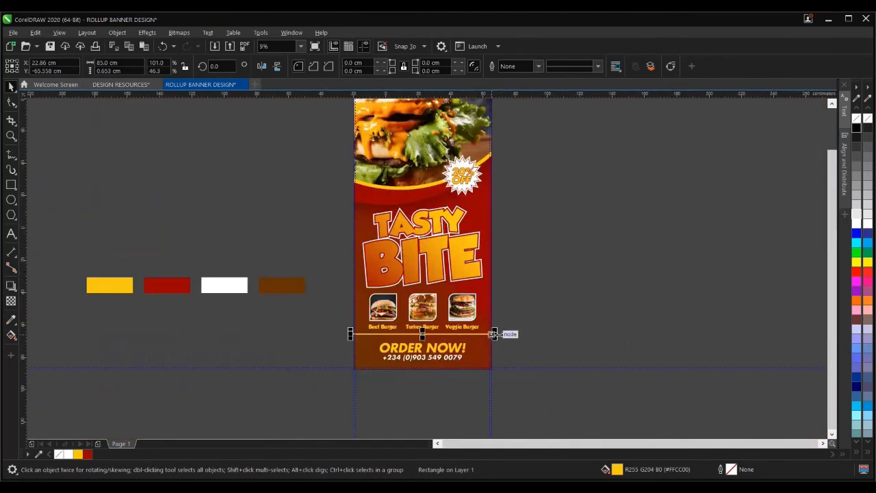
pyautogui.press('Escape')
pyautogui.scroll(-2, 424, 333)
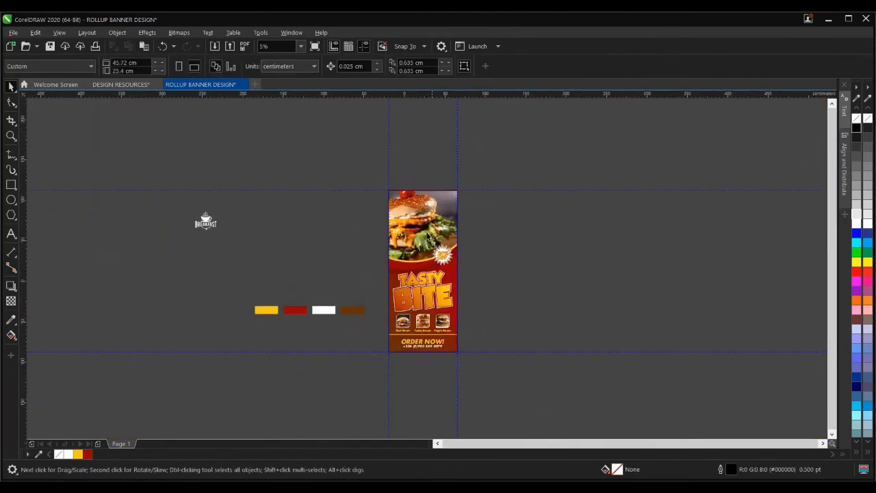
pyautogui.scroll(4, 422, 199)
pyautogui.click(417, 198)
pyautogui.scroll(-3, 421, 206)
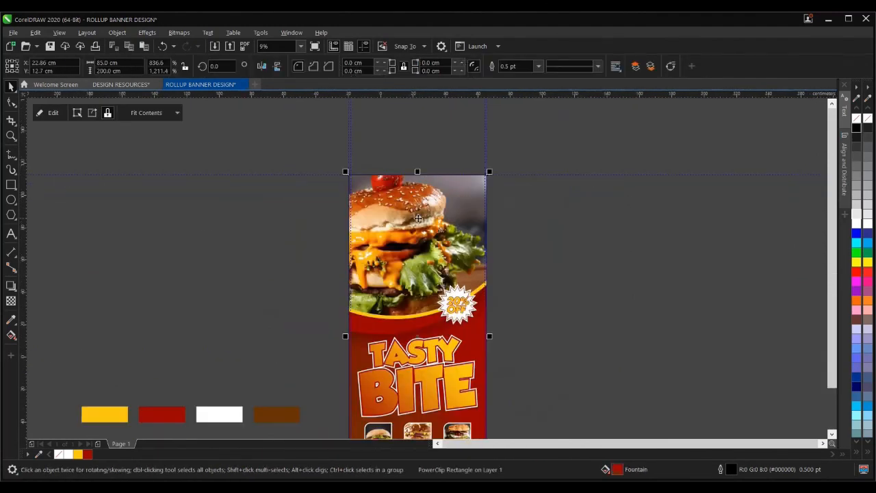
pyautogui.scroll(-1, 417, 218)
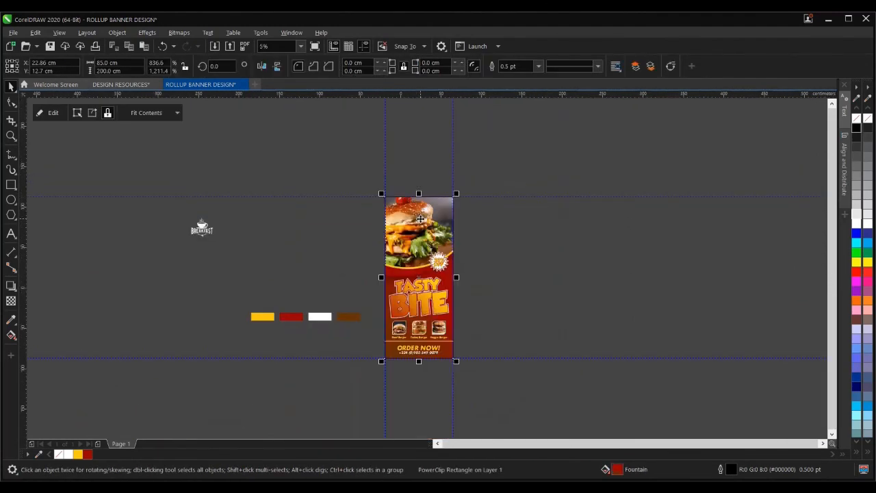
pyautogui.click(53, 113)
pyautogui.scroll(5, 427, 196)
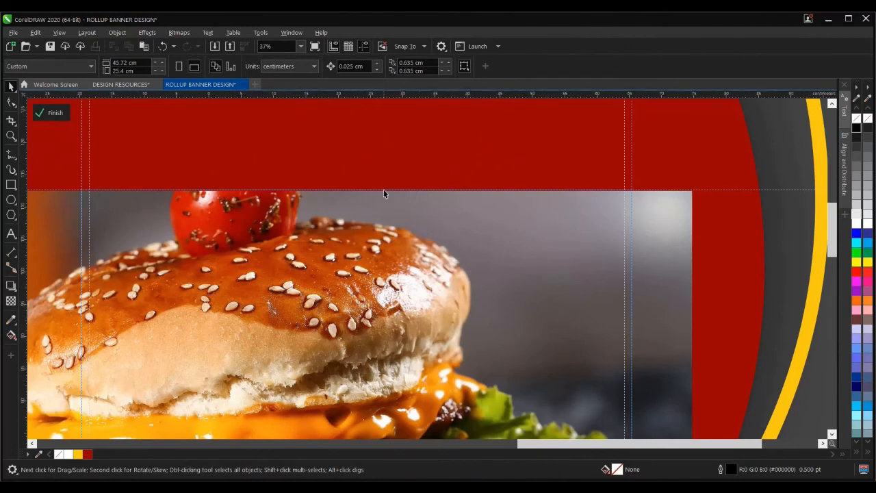
pyautogui.scroll(2, 383, 194)
pyautogui.keyDown('ctrl'); pyautogui.click(390, 228); pyautogui.keyUp('ctrl')
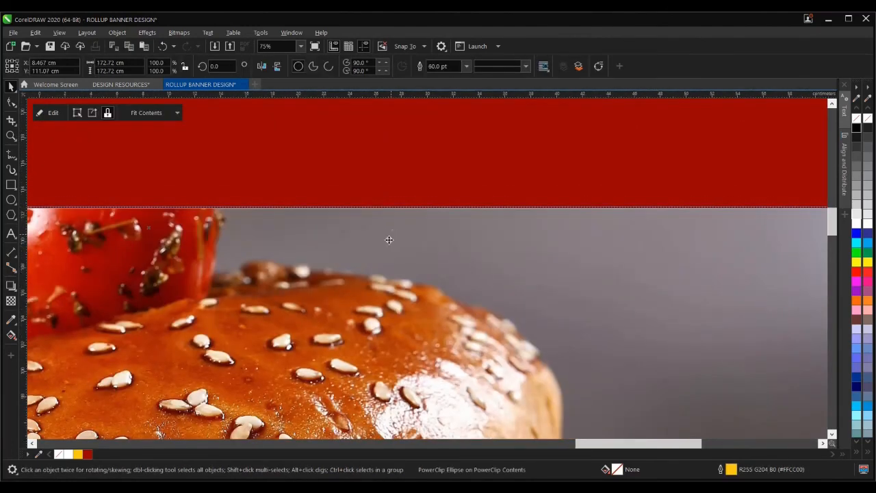
pyautogui.scroll(7, 411, 208)
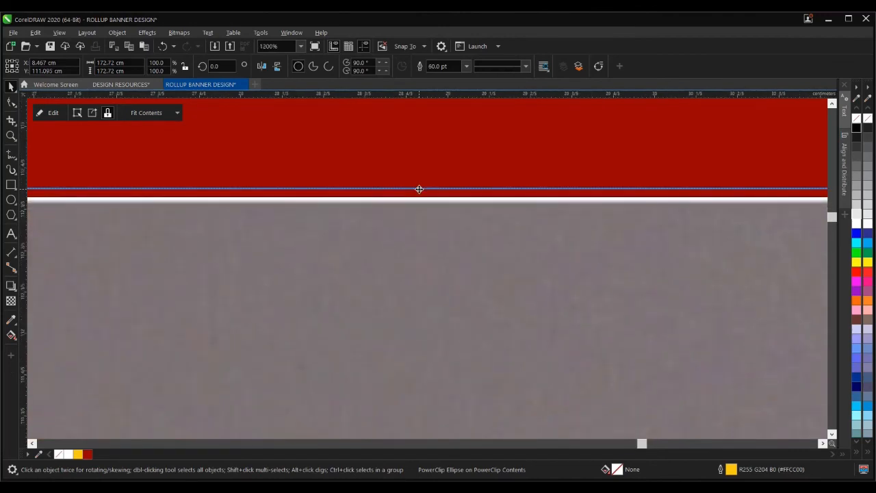
pyautogui.scroll(-5, 421, 195)
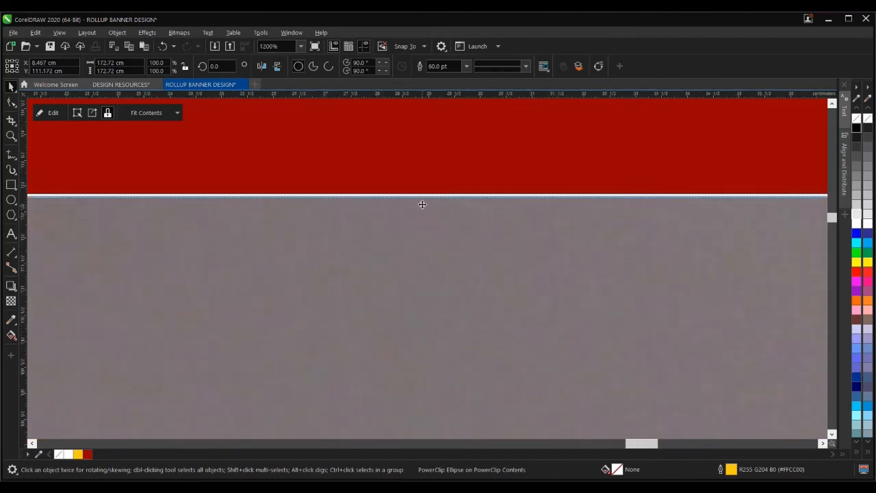
pyautogui.scroll(-7, 422, 203)
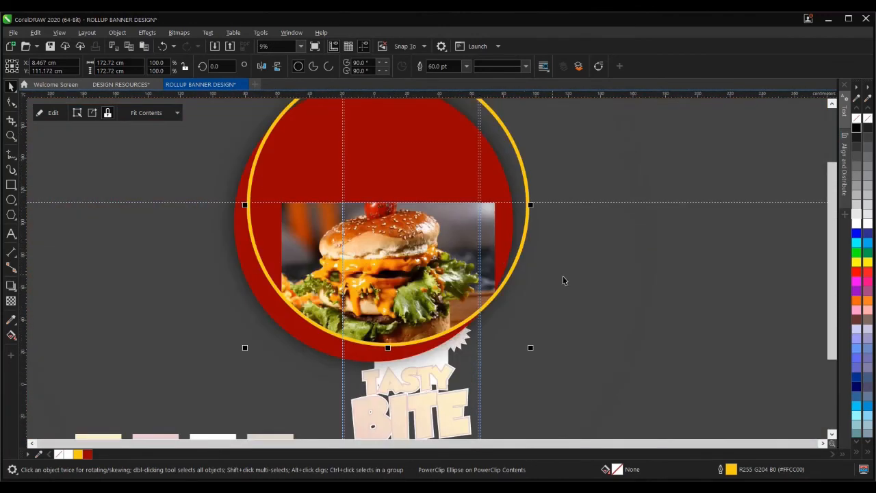
pyautogui.scroll(-5, 584, 284)
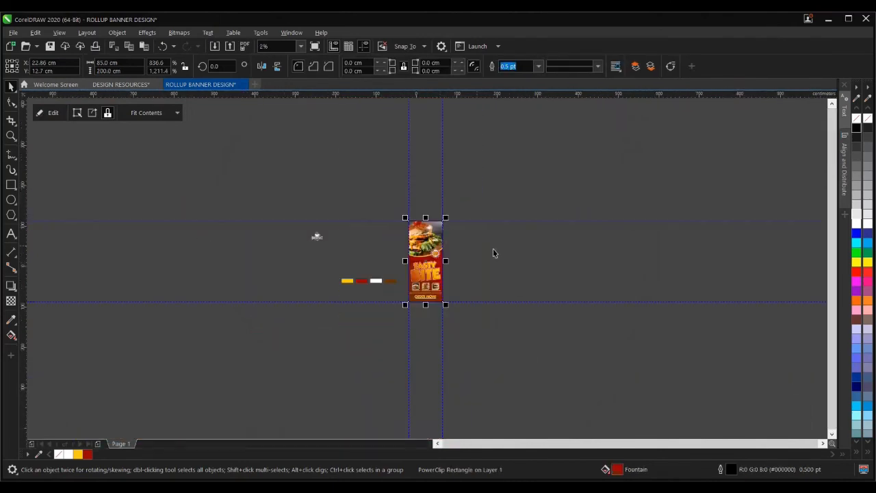
pyautogui.press('z')
pyautogui.press('F4')
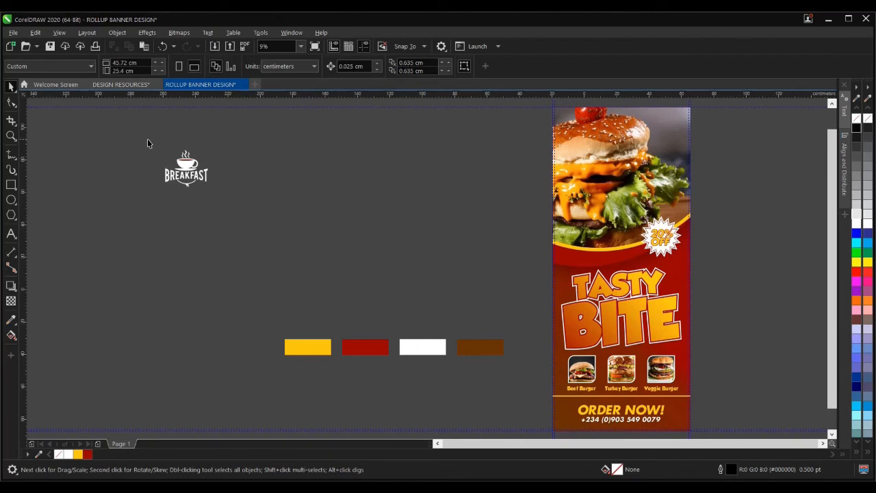
# - Group the 12 Breakfast logo pieces and bring the logo in front of the burger
pyautogui.moveTo(135, 140); pyautogui.dragTo(259, 231)
pyautogui.scroll(-2, 176, 176)
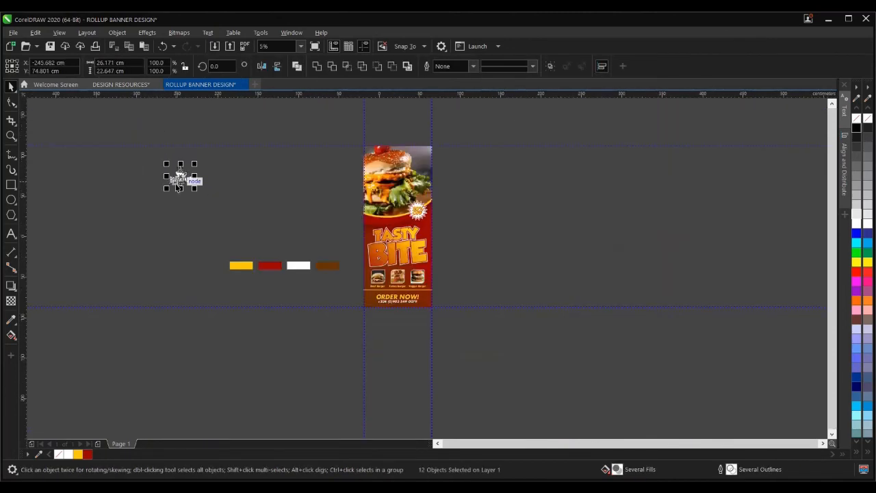
pyautogui.moveTo(180, 177); pyautogui.dragTo(390, 163)
pyautogui.scroll(4, 391, 163)
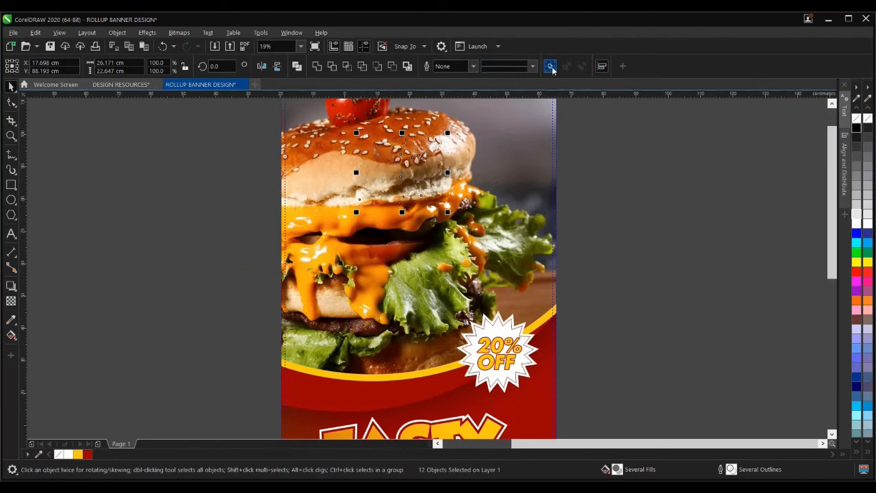
pyautogui.hotkey('ctrl', 'g')
pyautogui.click(477, 66)
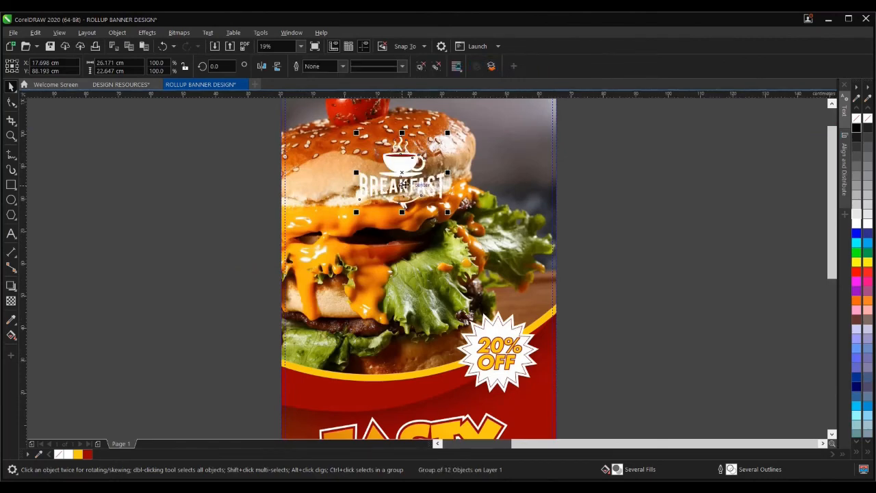
pyautogui.scroll(-2, 402, 209)
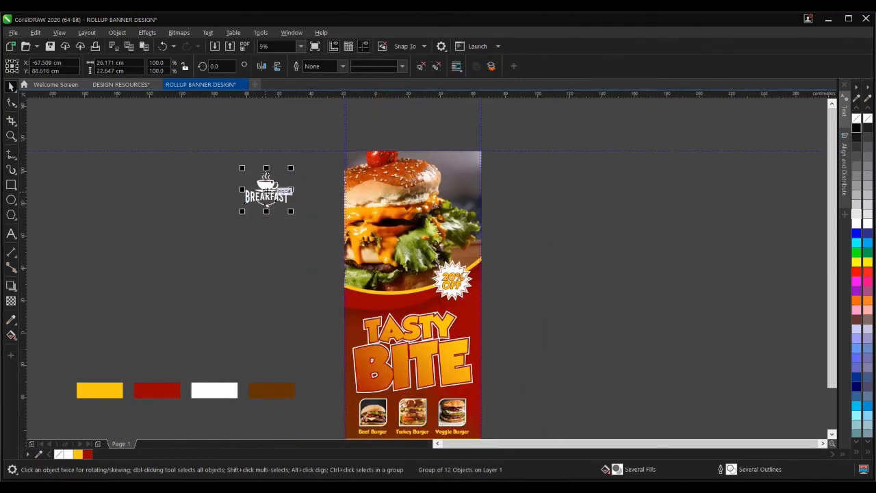
# - Drop the Breakfast logo into the banner's PowerClip and open its contents for editing
pyautogui.moveTo(272, 189); pyautogui.dragTo(413, 202)
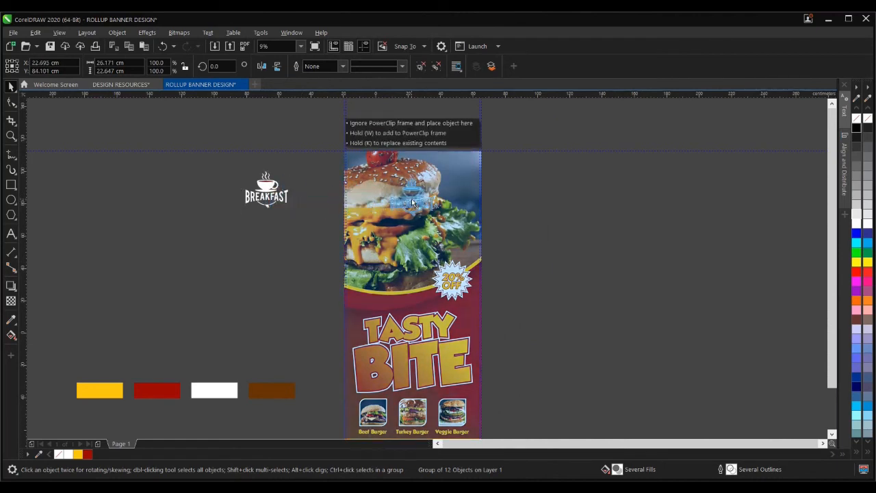
pyautogui.moveTo(412, 198); pyautogui.dragTo(412, 199)
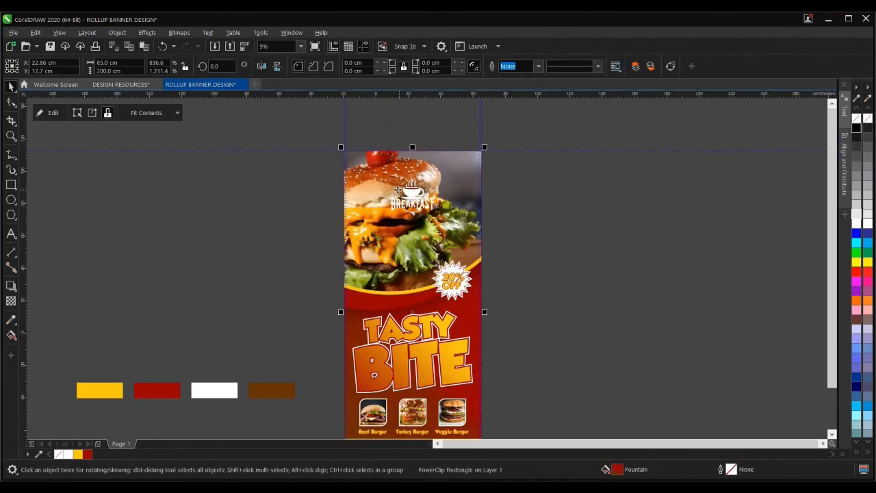
pyautogui.click(282, 161)
pyautogui.click(421, 227)
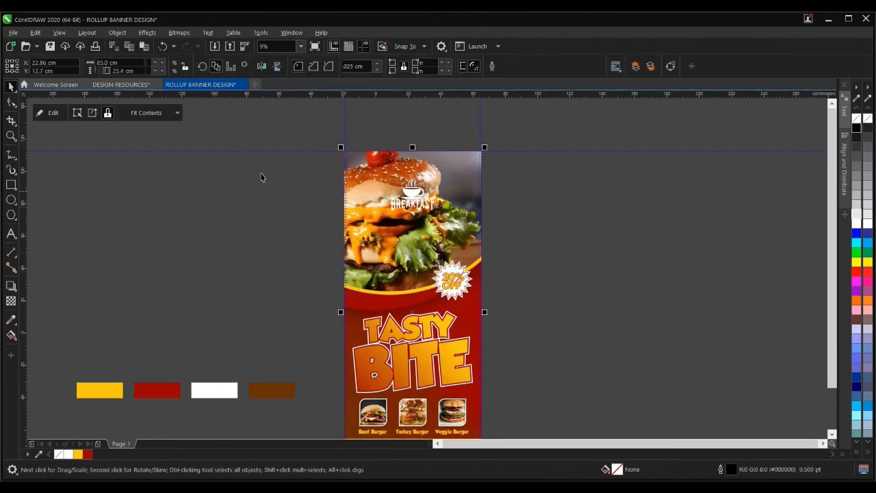
pyautogui.click(52, 113)
# - Move the logo to the right of the burger photo and draw a circle beside it
pyautogui.moveTo(178, 167); pyautogui.dragTo(531, 245)
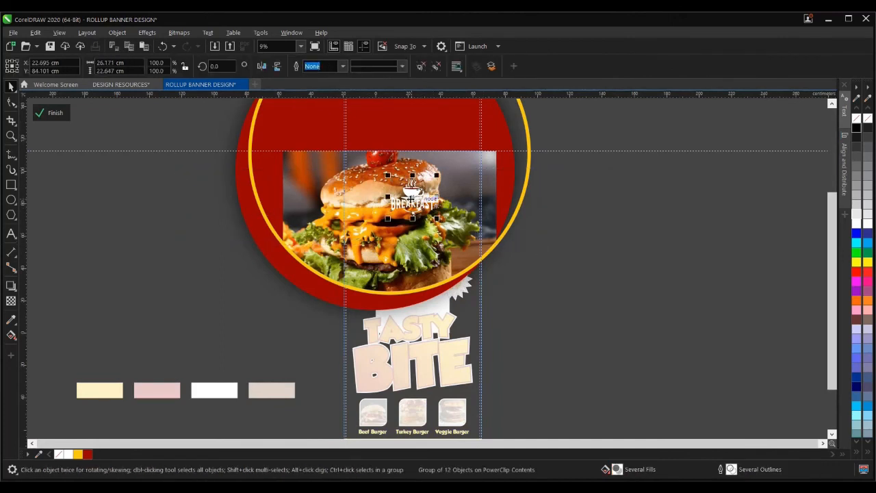
pyautogui.moveTo(411, 205); pyautogui.dragTo(634, 225)
pyautogui.click(50, 210)
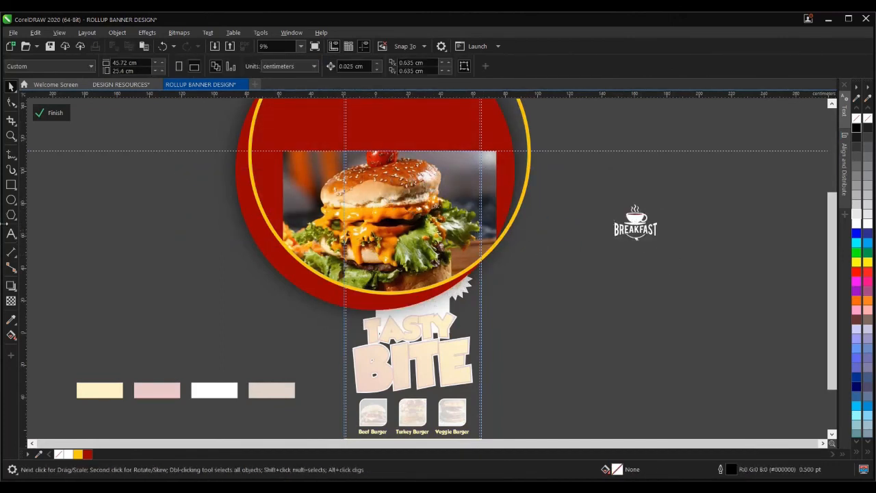
pyautogui.click(18, 201)
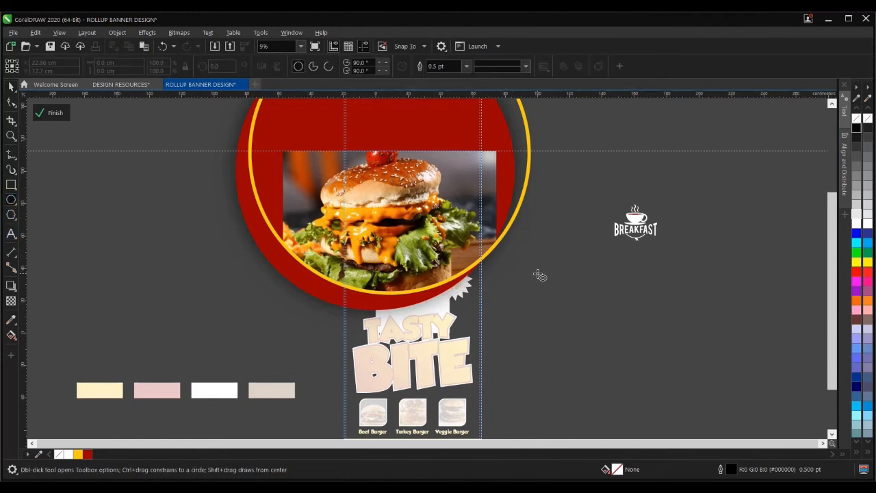
pyautogui.moveTo(538, 274); pyautogui.dragTo(582, 318)
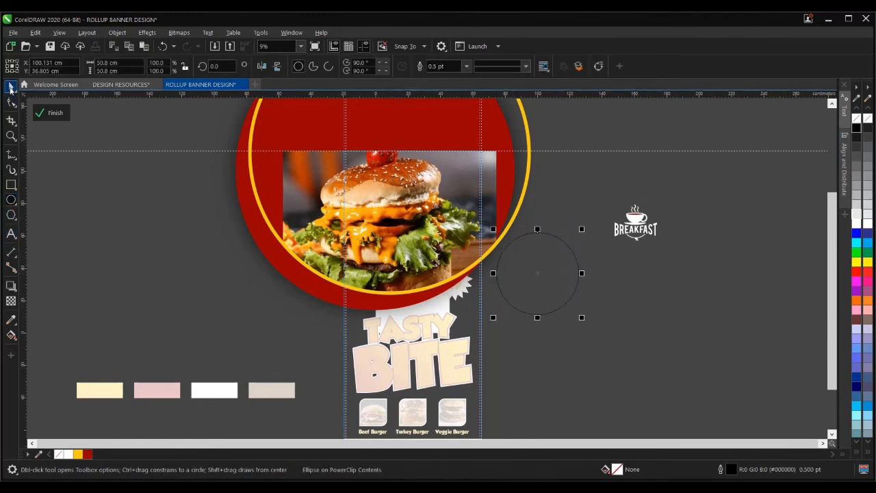
# - Fill the circle dark red with no outline
pyautogui.click(11, 87)
pyautogui.click(87, 453)
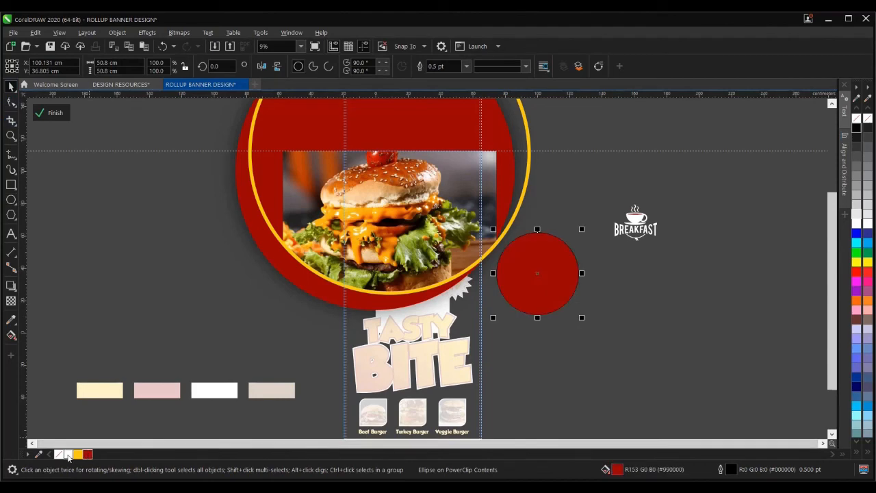
pyautogui.rightClick(59, 455)
# - Add a slightly smaller unfilled inner circle with a 12 pt white dotted outline
pyautogui.scroll(3, 571, 257)
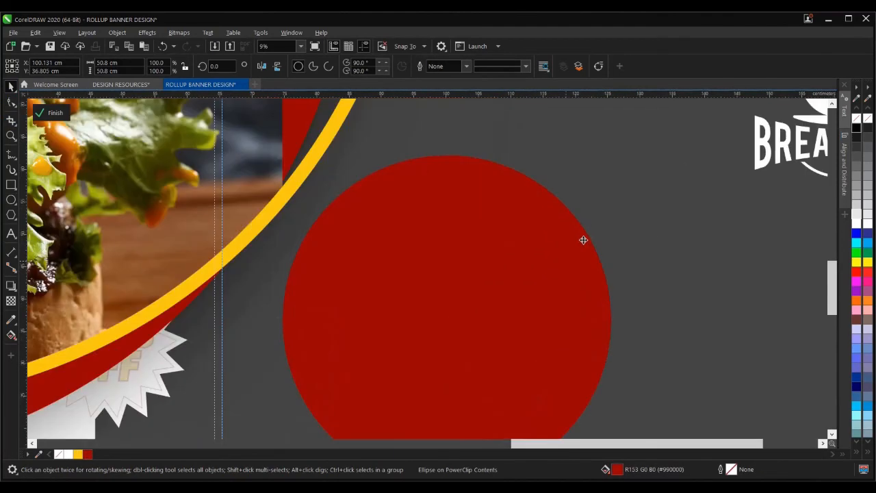
pyautogui.moveTo(615, 151); pyautogui.dragTo(615, 159)
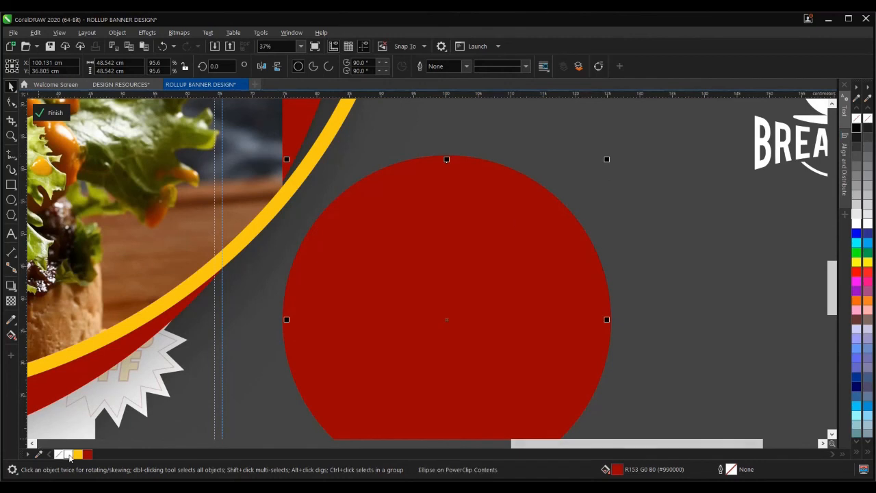
pyautogui.rightClick(70, 456)
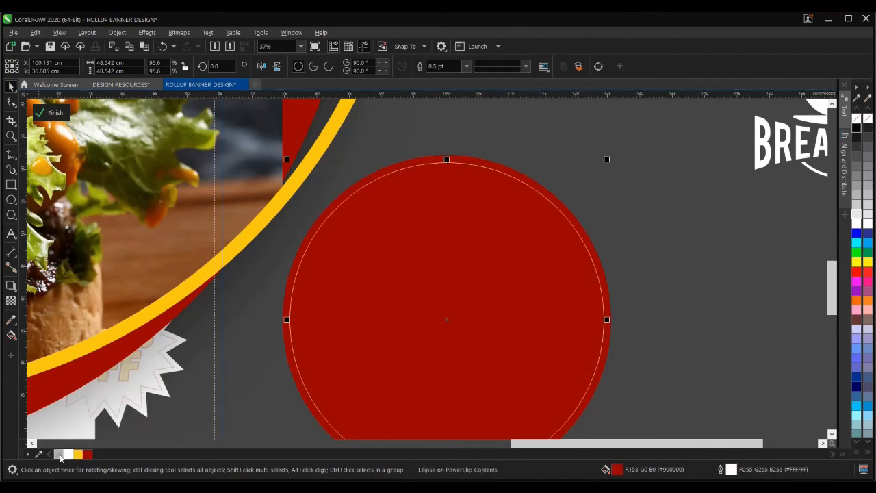
pyautogui.click(62, 456)
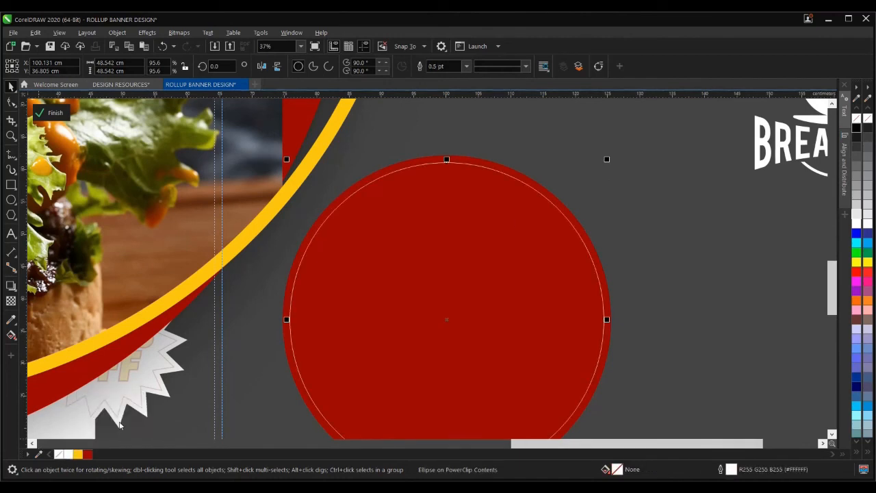
pyautogui.click(466, 66)
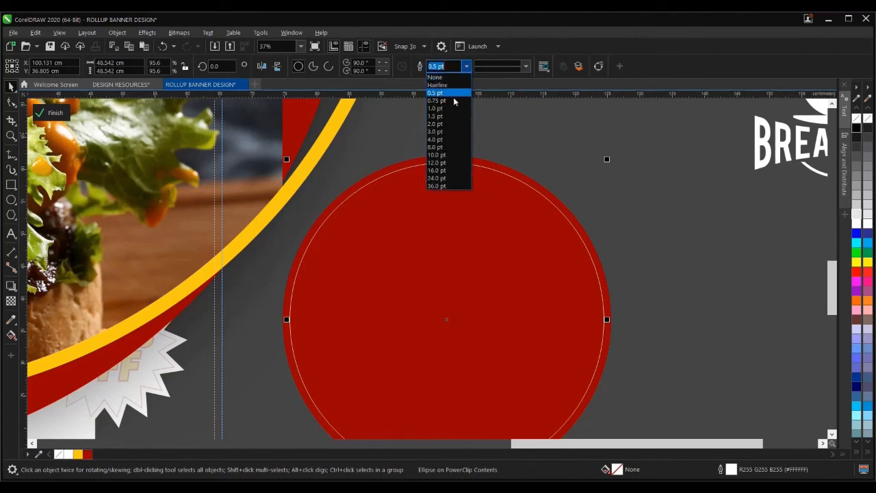
pyautogui.click(445, 134)
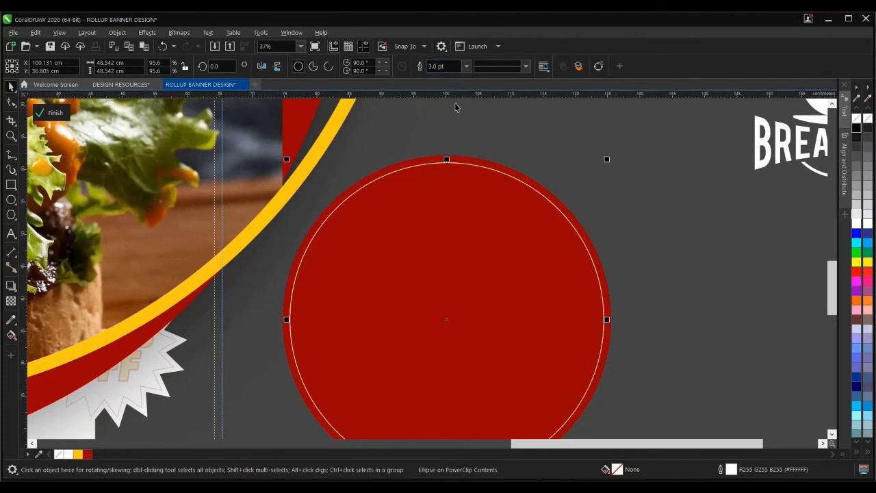
pyautogui.click(466, 66)
pyautogui.click(436, 162)
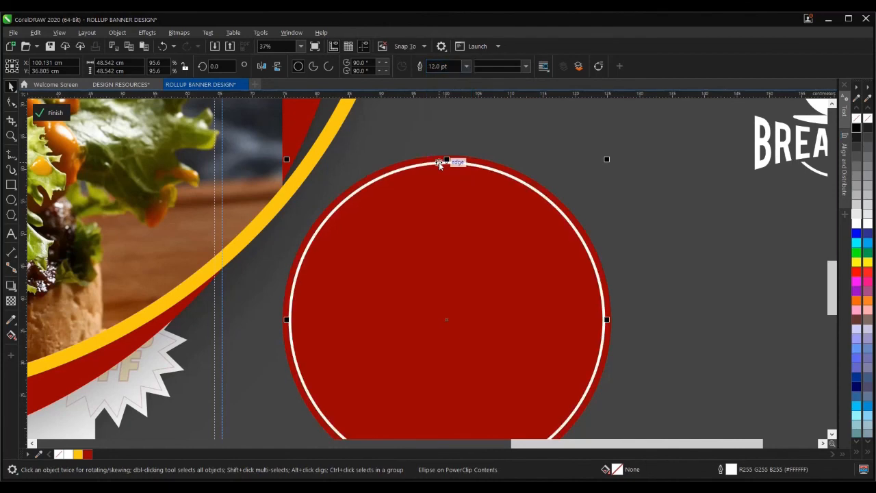
pyautogui.click(524, 67)
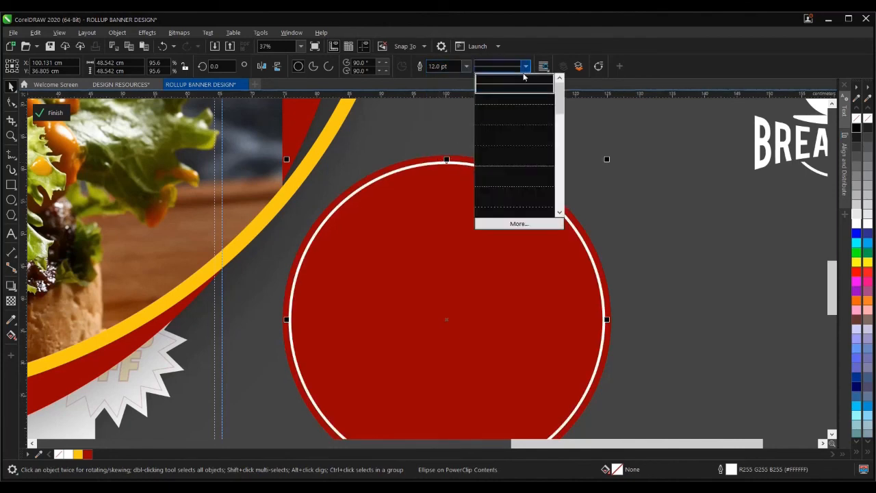
pyautogui.click(511, 106)
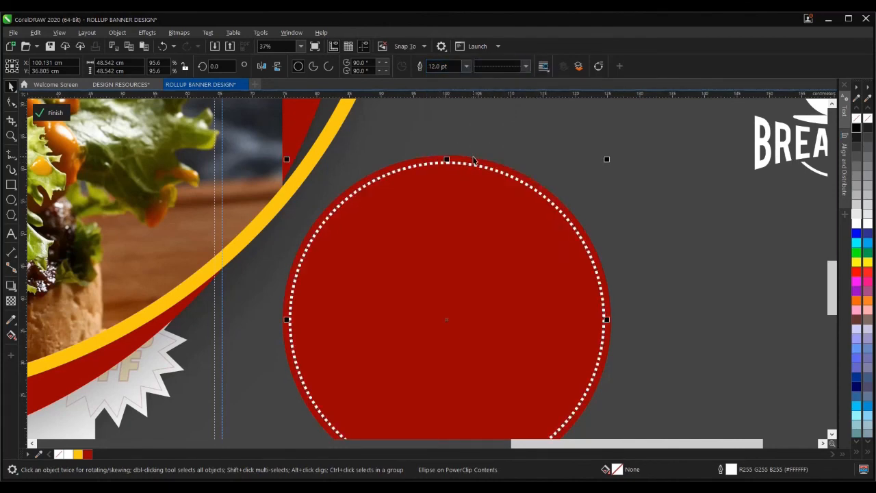
pyautogui.scroll(-3, 479, 191)
pyautogui.moveTo(603, 143); pyautogui.dragTo(568, 200)
# - Move the small red circle into the clipped contents and group it with its dotted ring
pyautogui.scroll(-2, 484, 225)
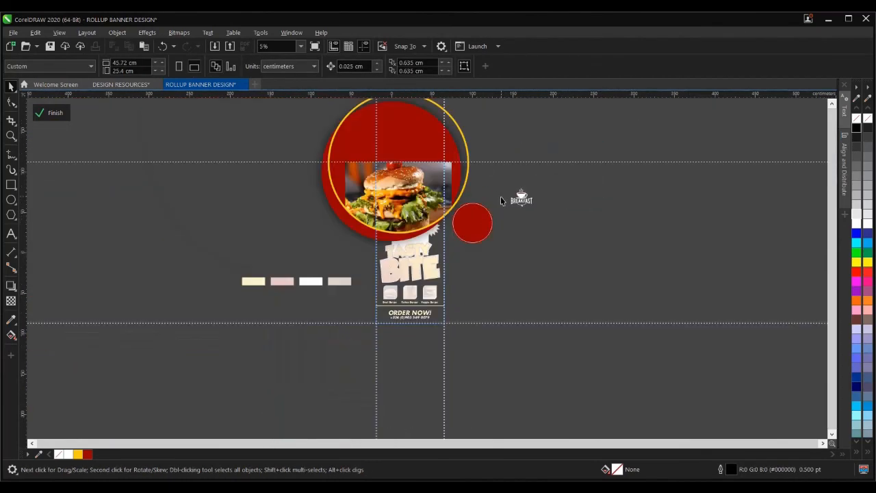
pyautogui.moveTo(472, 222); pyautogui.dragTo(402, 170)
pyautogui.scroll(3, 402, 170)
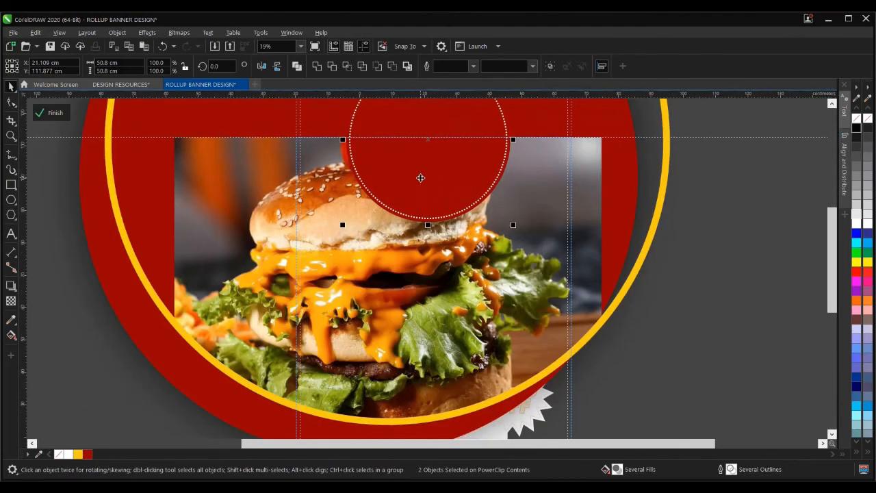
pyautogui.scroll(2, 421, 178)
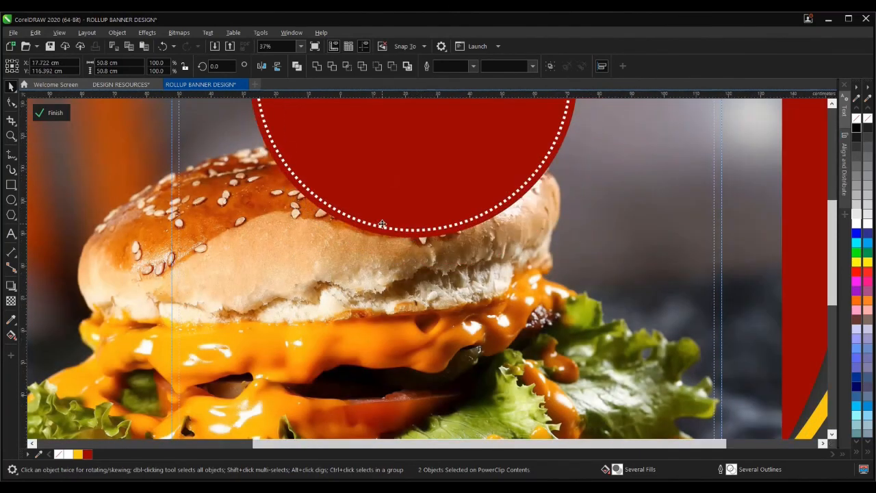
pyautogui.scroll(-3, 382, 225)
pyautogui.scroll(3, 386, 198)
pyautogui.scroll(-2, 390, 193)
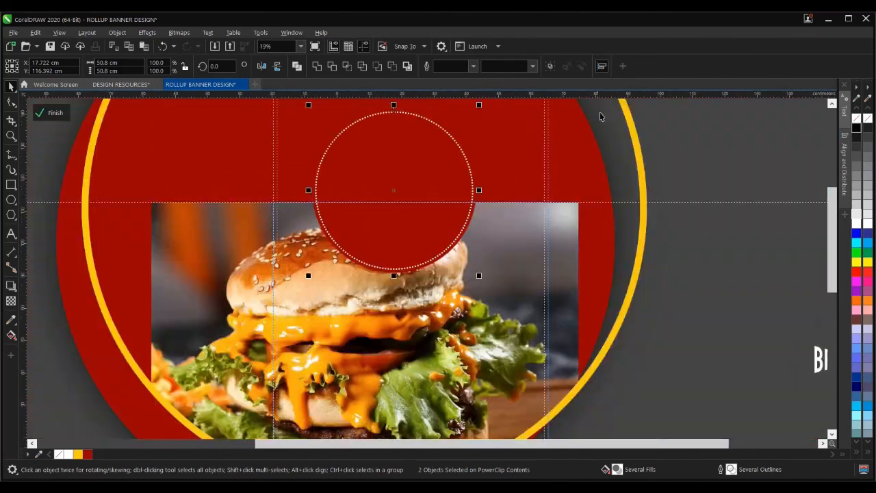
pyautogui.click(550, 68)
pyautogui.press('p')
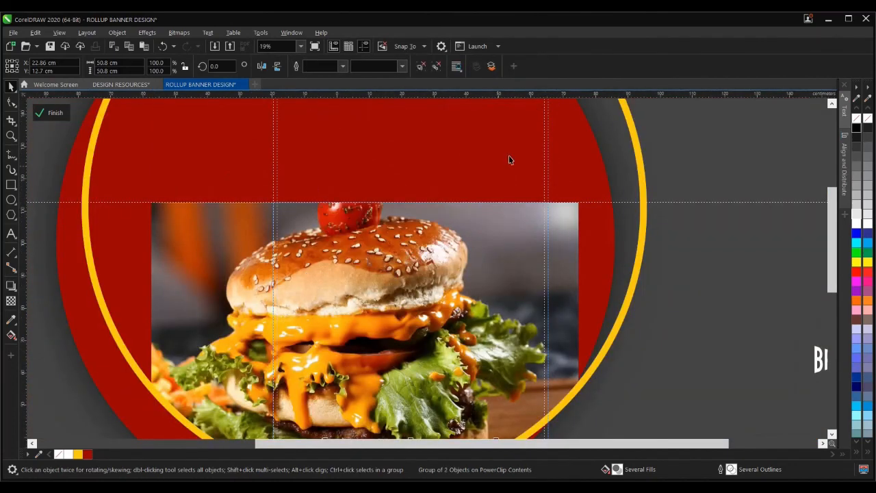
# - Position the grouped dotted circle at the top of the burger photo
pyautogui.scroll(-2, 419, 242)
pyautogui.scroll(-3, 419, 243)
pyautogui.scroll(2, 471, 253)
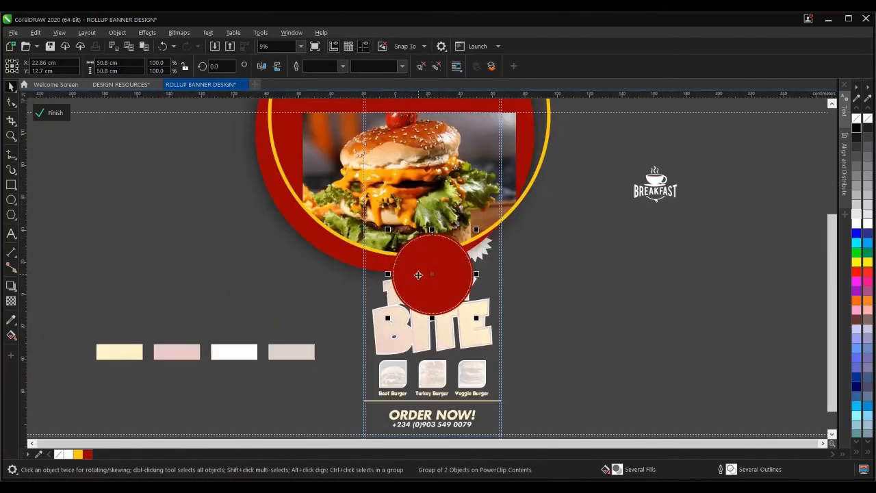
pyautogui.moveTo(417, 274); pyautogui.dragTo(431, 107)
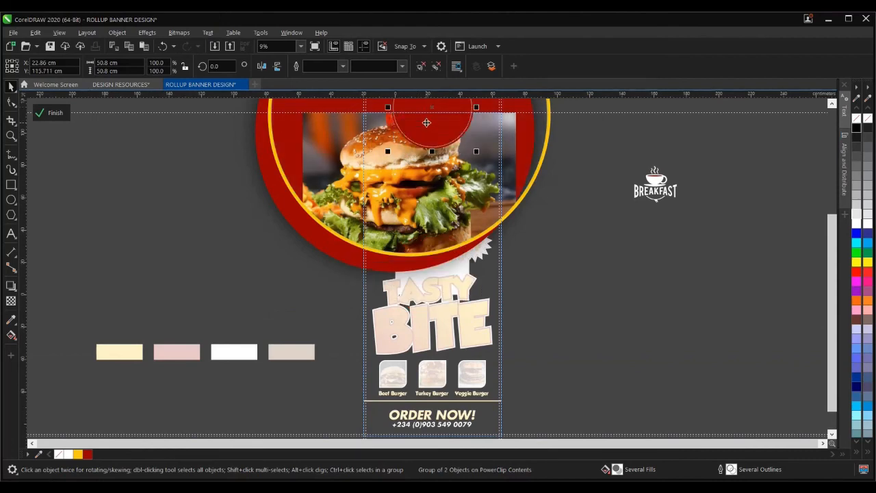
pyautogui.scroll(3, 414, 142)
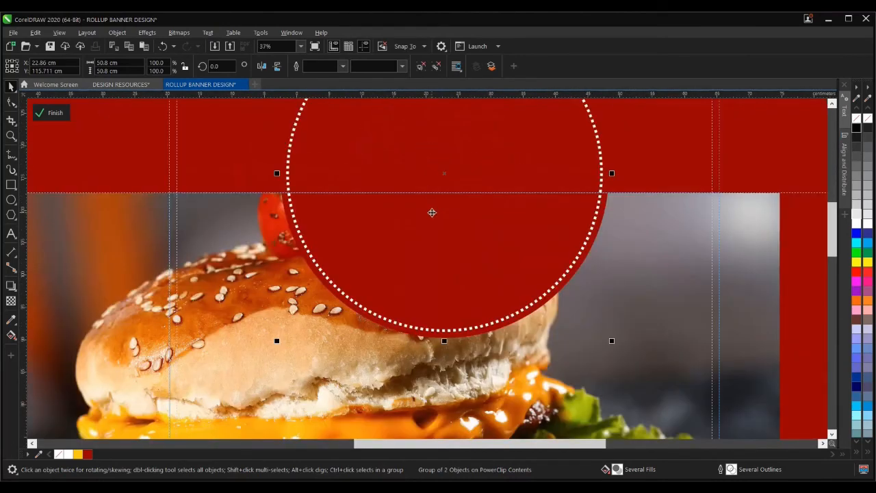
pyautogui.moveTo(432, 212); pyautogui.dragTo(435, 204)
pyautogui.scroll(-2, 381, 248)
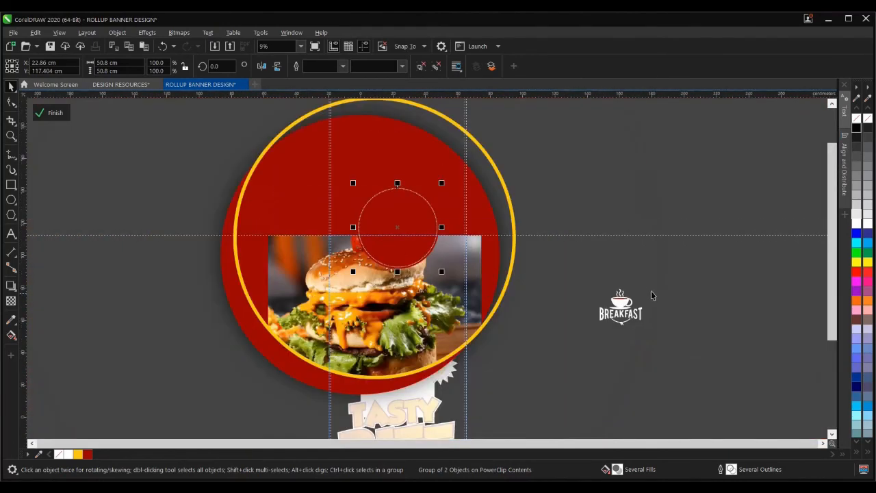
# - Move the Breakfast logo onto the circle and shrink it to 69.5% to fit
pyautogui.moveTo(664, 275); pyautogui.dragTo(401, 245)
pyautogui.scroll(3, 401, 245)
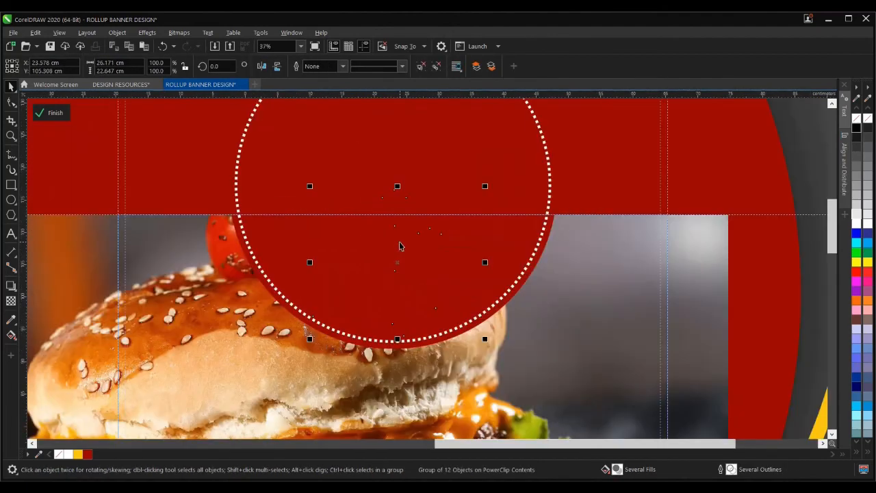
pyautogui.scroll(2, 410, 230)
pyautogui.scroll(-2, 411, 242)
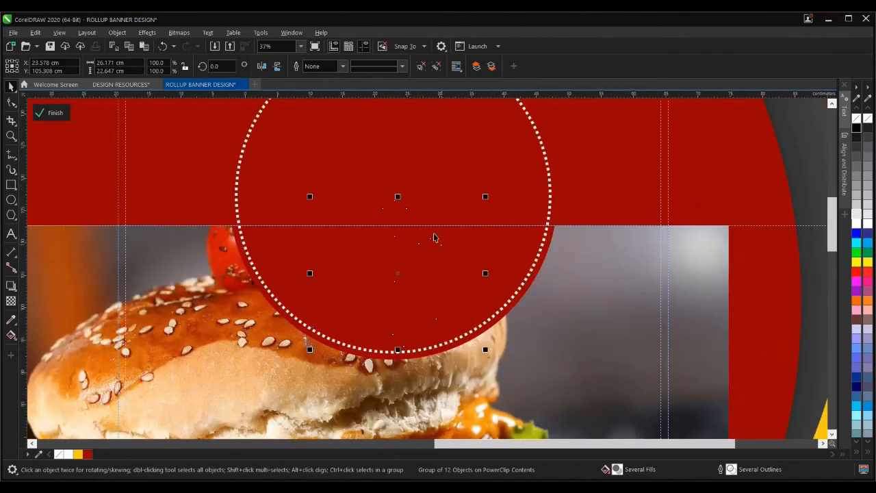
pyautogui.moveTo(492, 196); pyautogui.dragTo(477, 215)
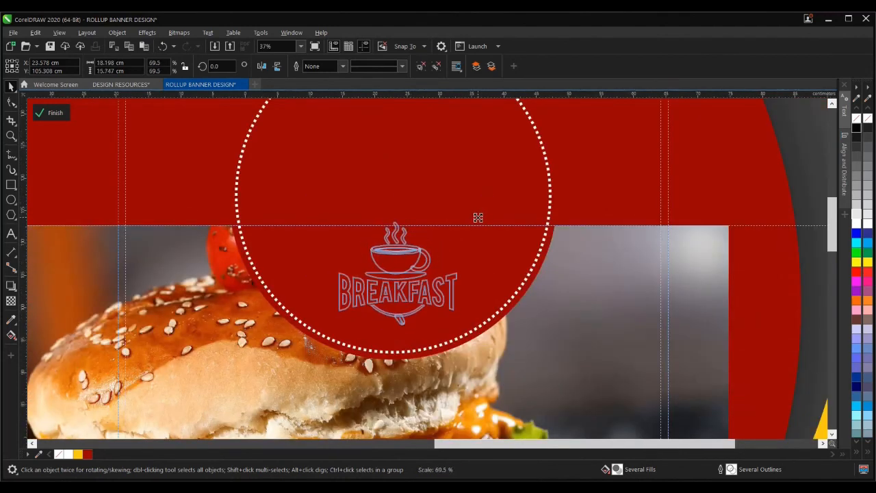
# - Nudge the white Breakfast logo down and centre it within the dotted red circle
pyautogui.moveTo(395, 272); pyautogui.dragTo(396, 284)
pyautogui.keyDown('shift'); pyautogui.click(430, 190); pyautogui.keyUp('shift')
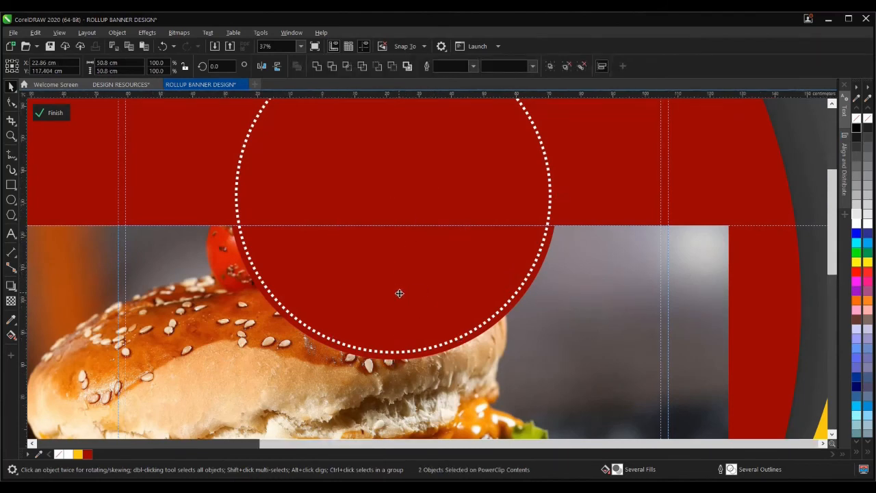
pyautogui.scroll(-2, 399, 293)
pyautogui.moveTo(745, 201); pyautogui.dragTo(253, 372)
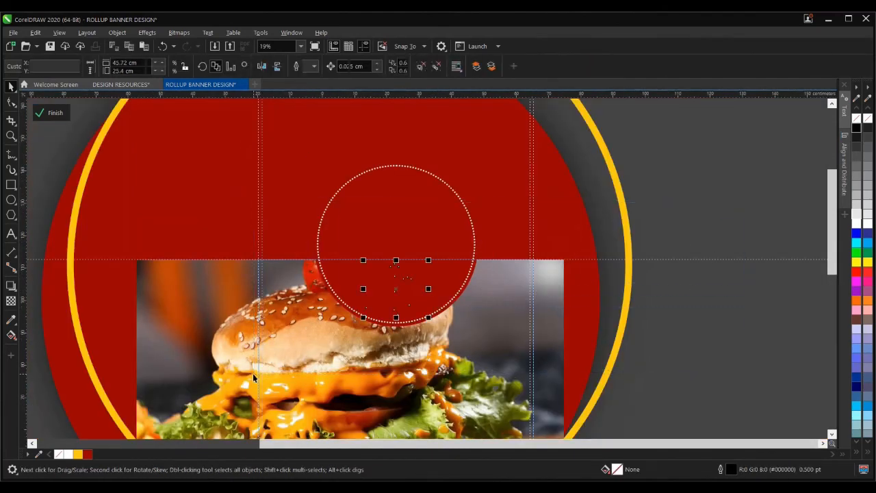
pyautogui.click(477, 67)
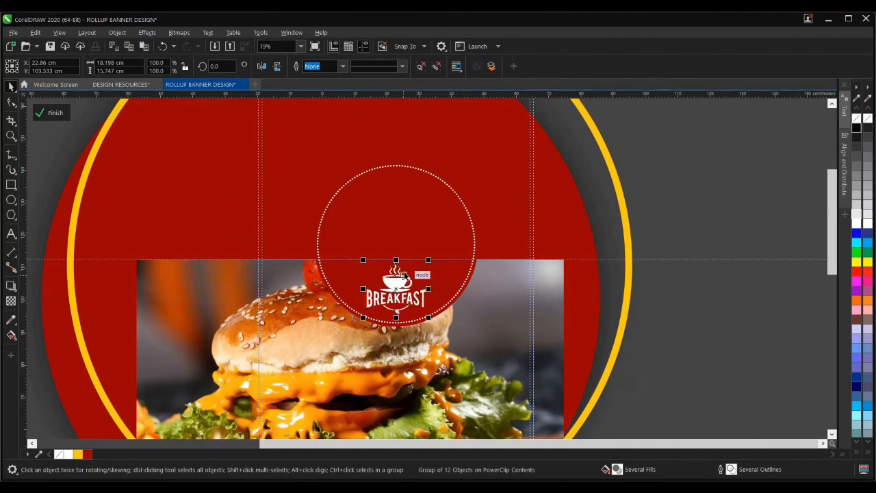
# - Select the logo's drop shadow and finish editing the burger artwork's PowerClip contents
pyautogui.scroll(4, 397, 278)
pyautogui.scroll(-6, 381, 285)
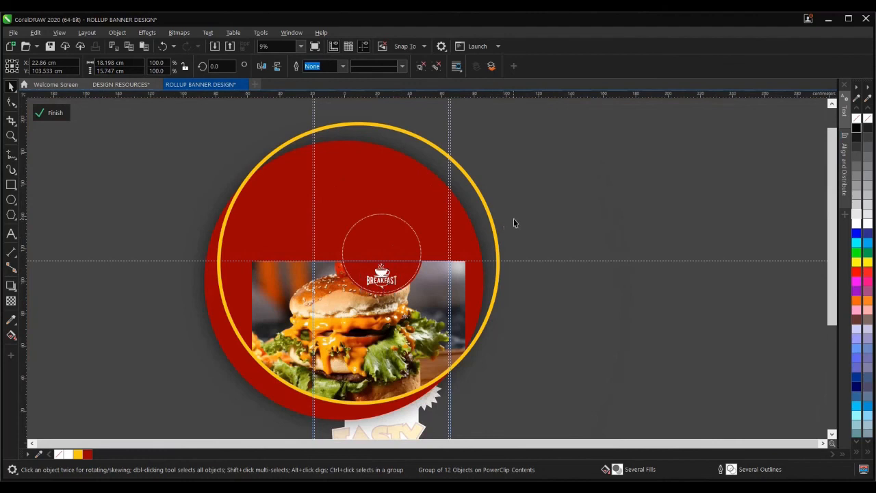
pyautogui.click(217, 141)
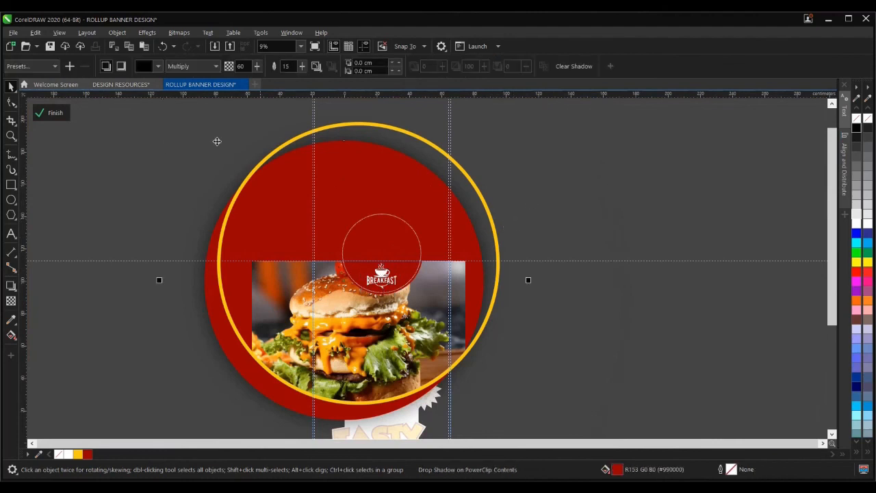
pyautogui.click(38, 111)
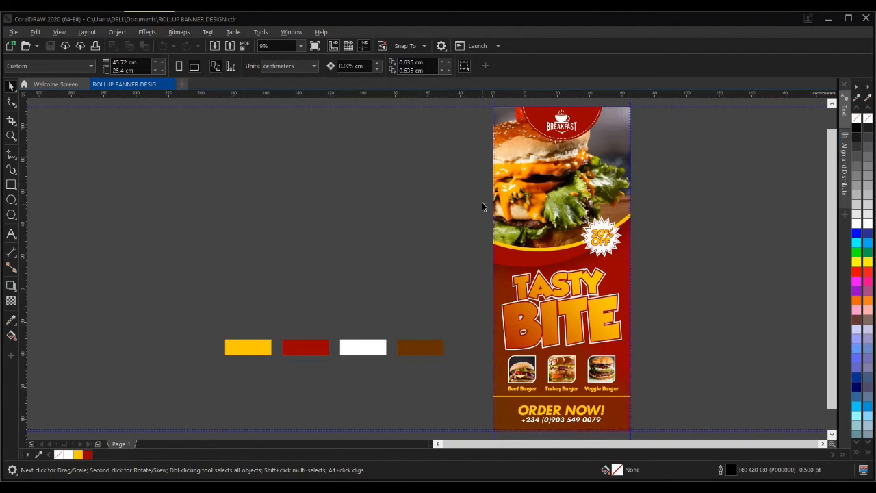
# - Zoom in with the Zoom tool to frame the banner
pyautogui.scroll(-1, 483, 217)
pyautogui.scroll(1, 521, 208)
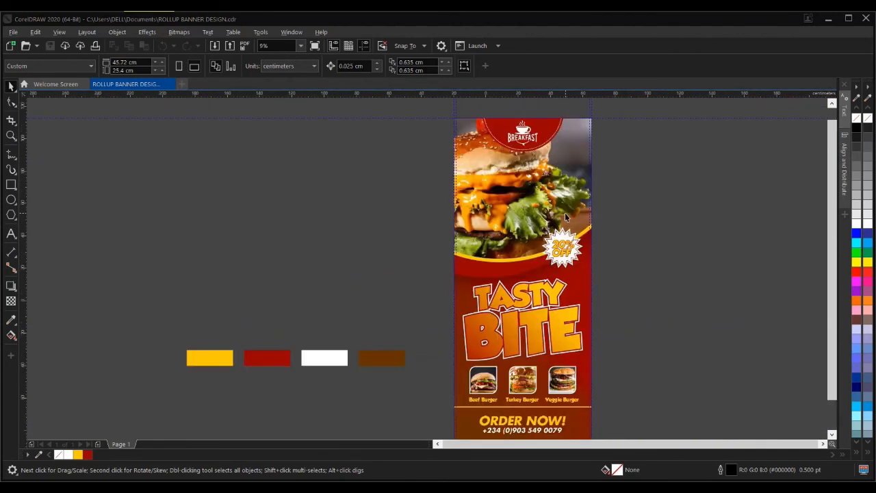
pyautogui.scroll(-1, 565, 216)
pyautogui.press('z')
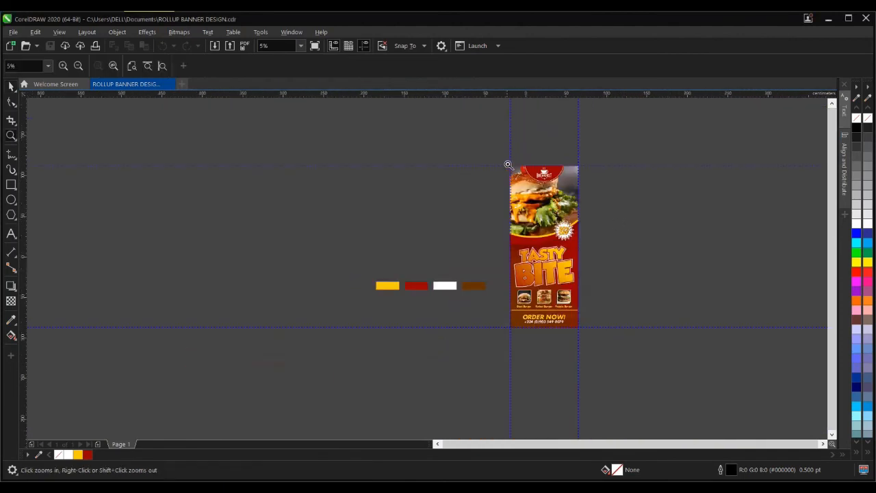
pyautogui.moveTo(507, 167); pyautogui.dragTo(582, 336)
# - Preview the finished Tasty Bite banner full screen, then close the preview
pyautogui.press('space')
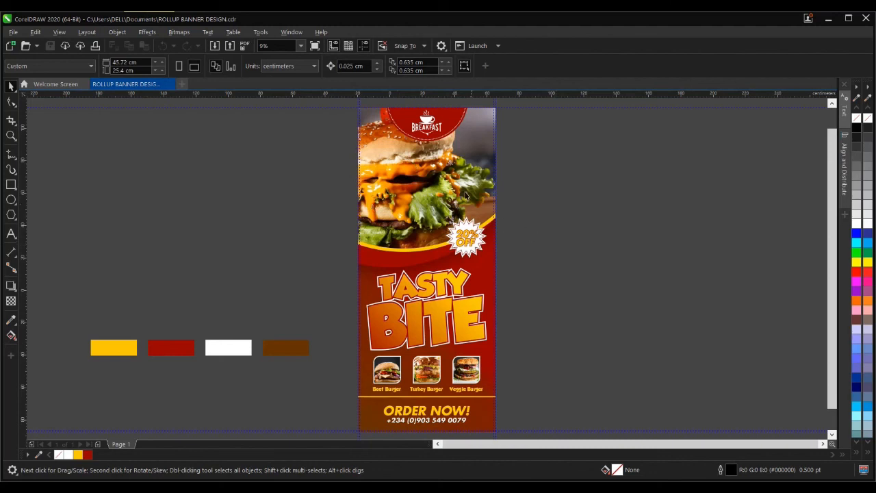
pyautogui.click(315, 46)
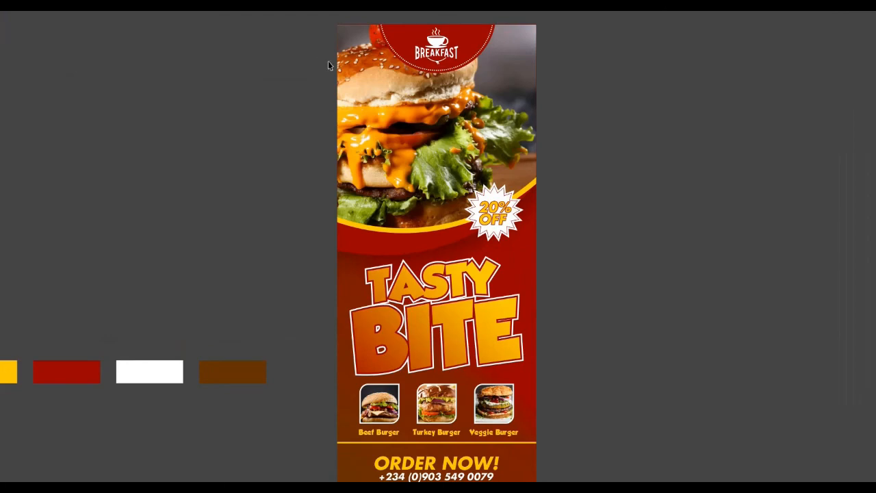
pyautogui.click(580, 228)
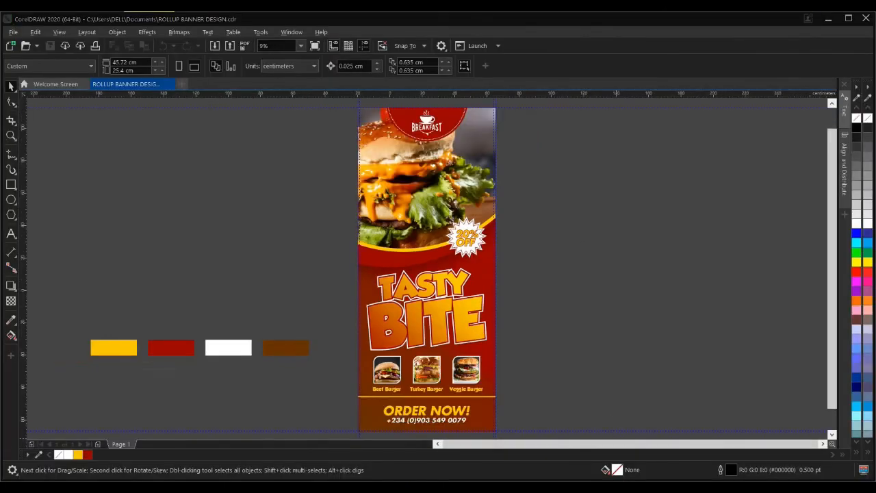